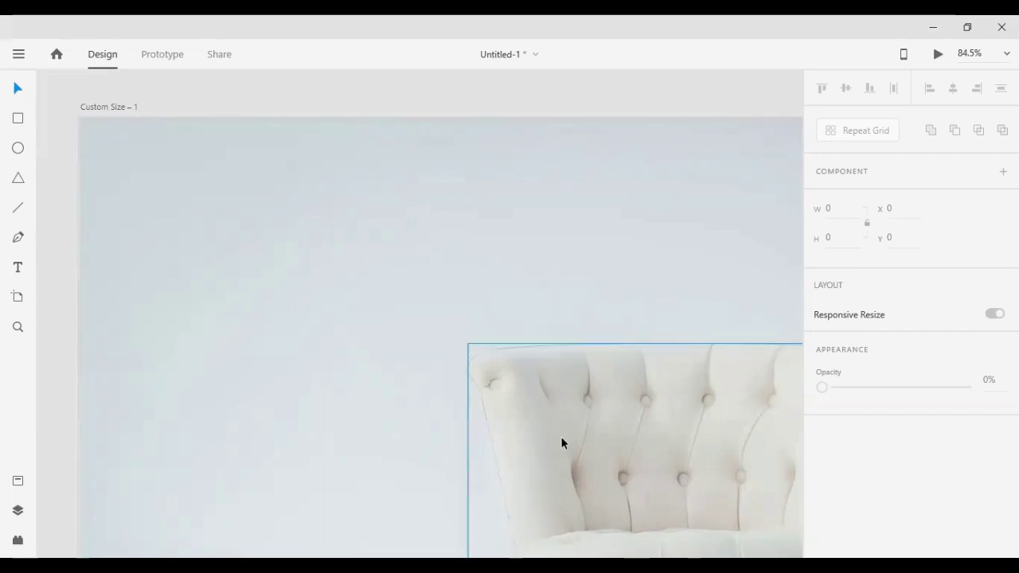
- Place the Clepe. logo text in the artboard's top-left area
drag(494, 380, 409, 441)
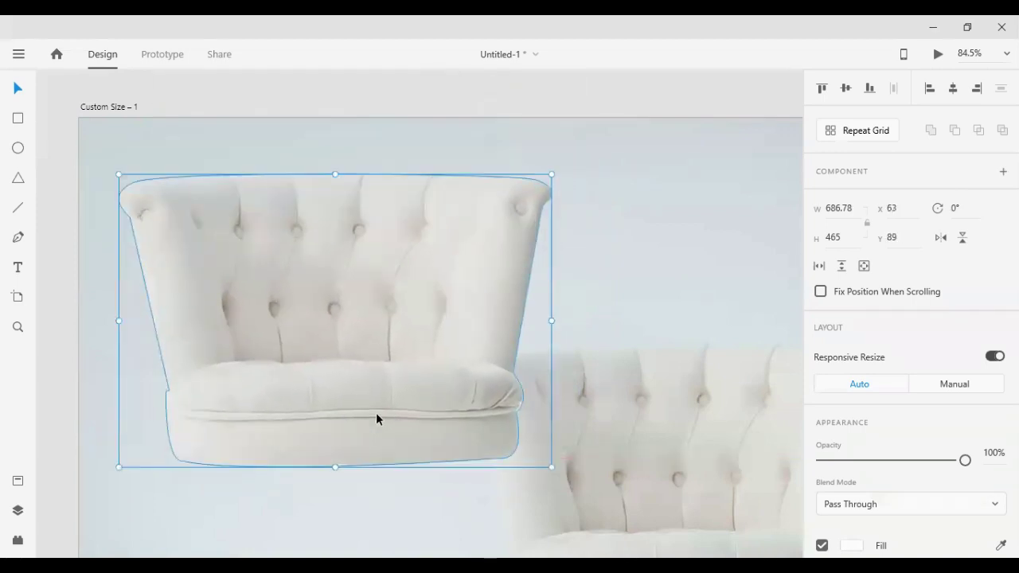
key(ctrl+z)
scroll(446, 361, up, 5)
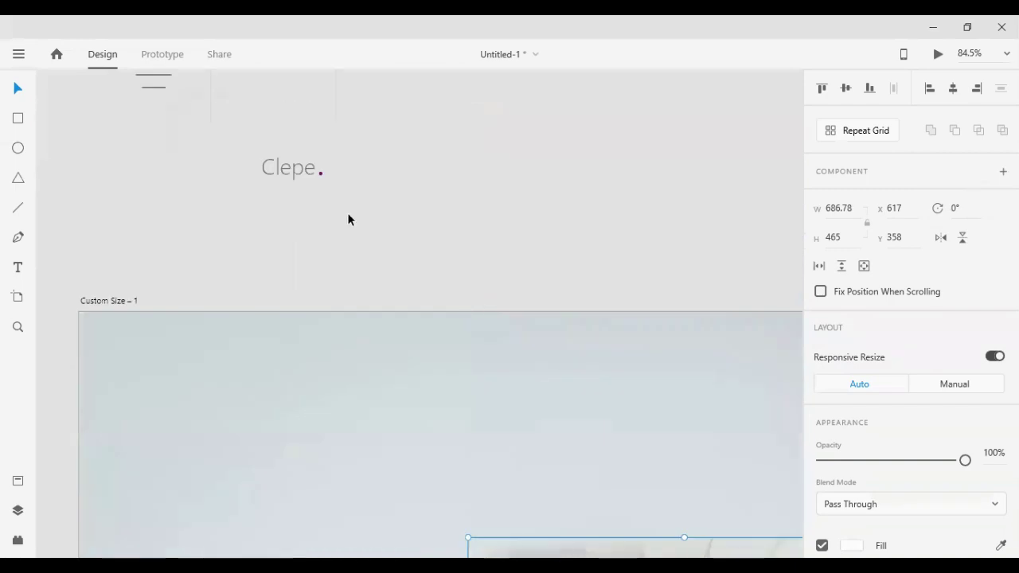
drag(269, 164, 113, 358)
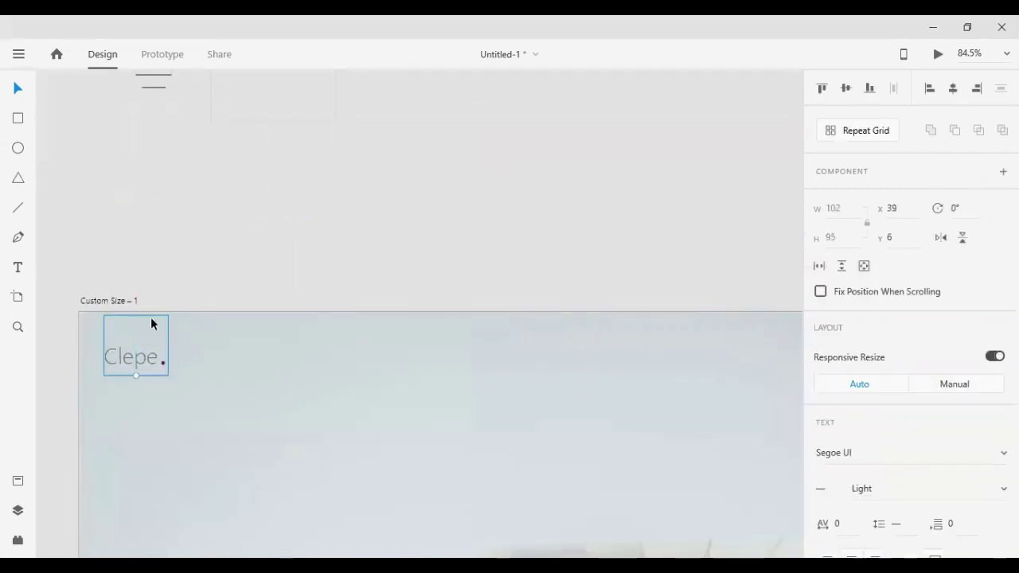
scroll(500, 231, down, 3)
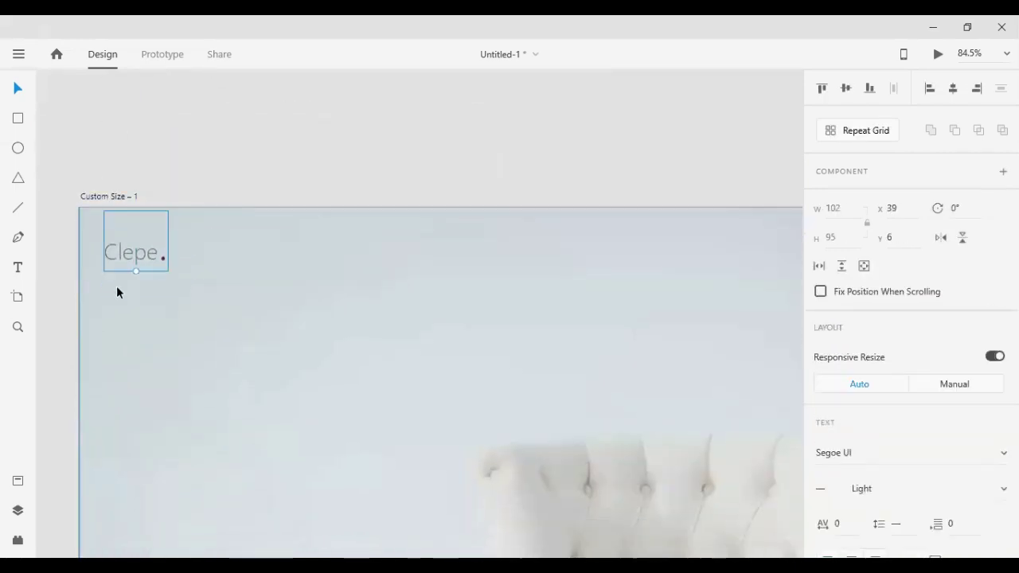
drag(121, 262, 198, 244)
scroll(194, 236, up, 5)
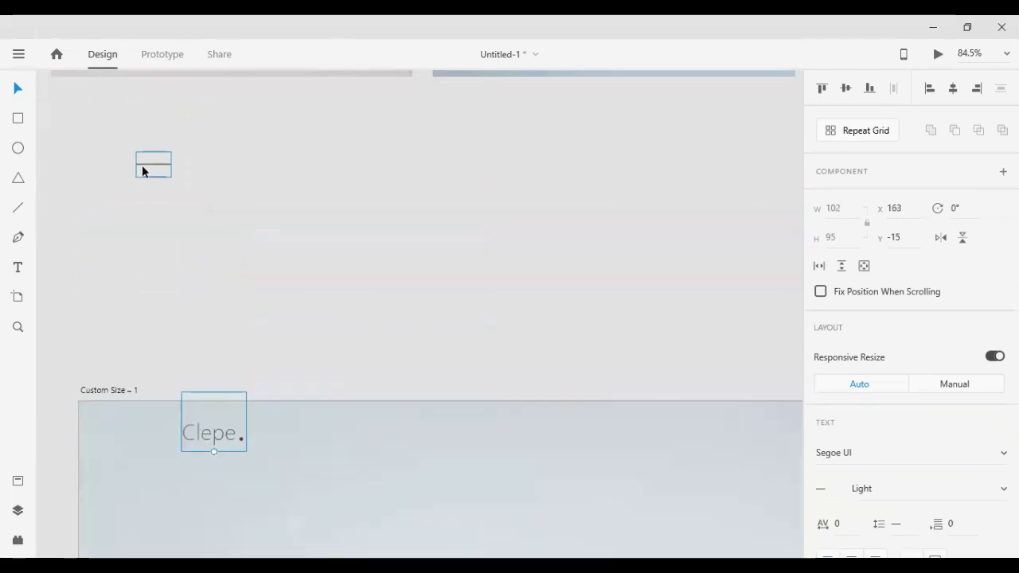
- Bring the three-line menu icon onto the artboard and nudge it to x 50, y 41
click(150, 165)
drag(146, 161, 115, 460)
scroll(218, 319, down, 3)
scroll(219, 312, down, 3)
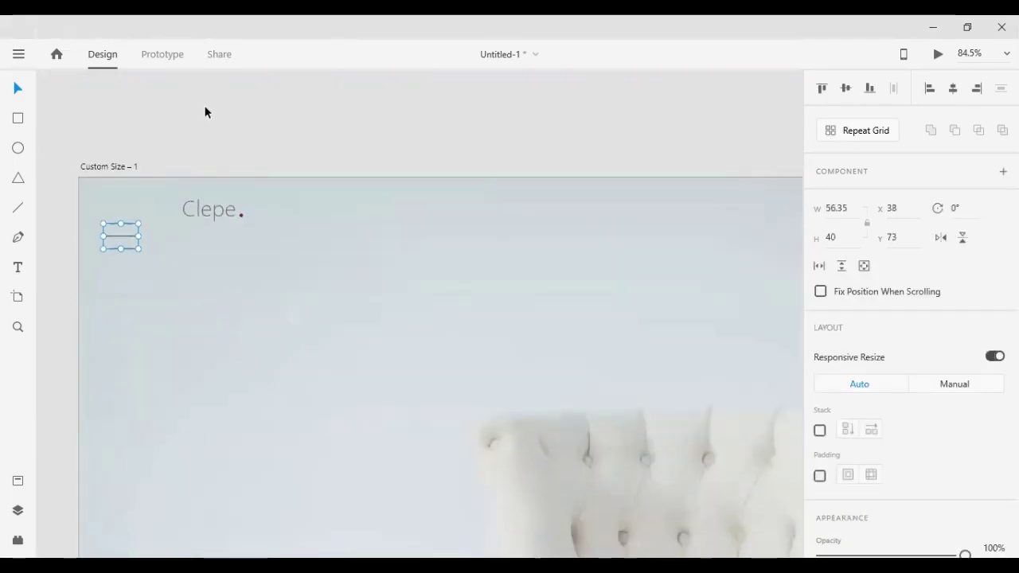
drag(125, 239, 107, 194)
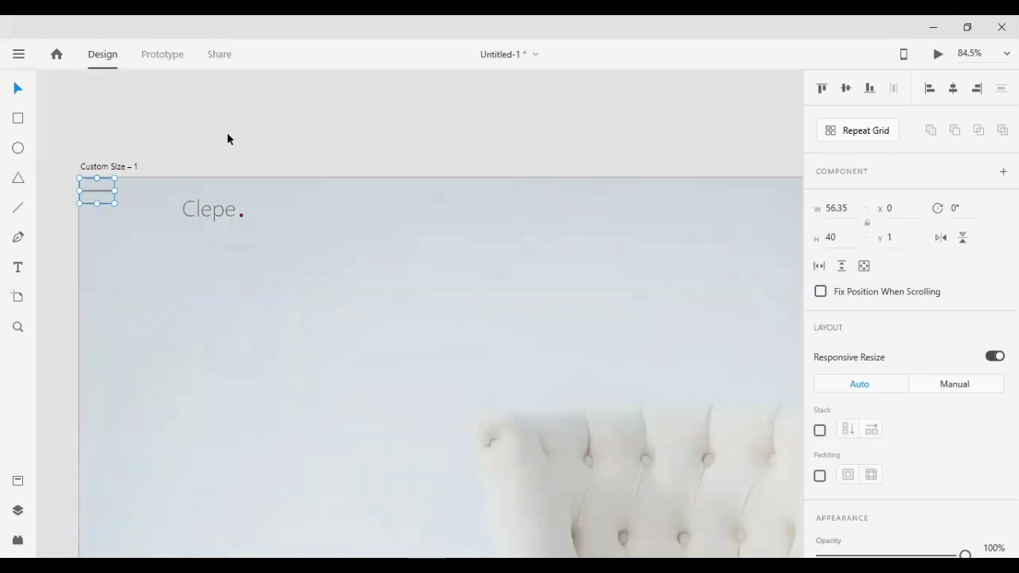
key(shift+Down)
key(shift+Down)
key(shift+Down)
key(shift+Down)
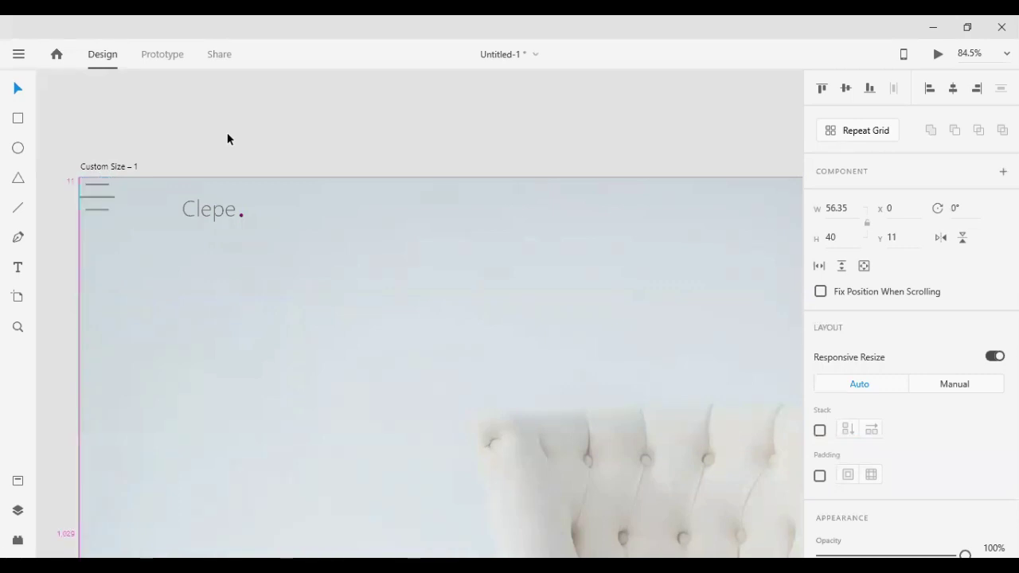
key(shift+Right)
key(shift+Right)
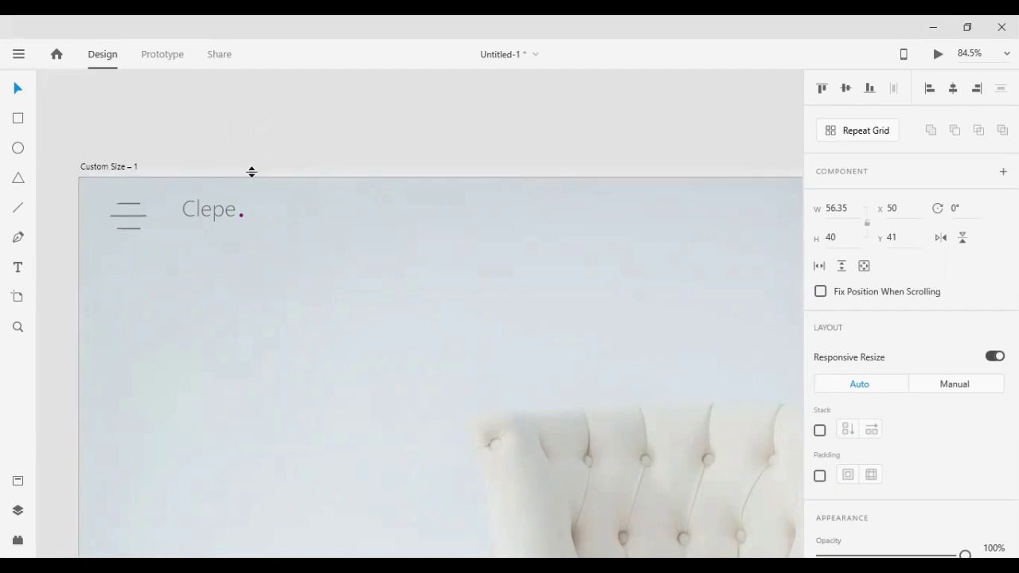
key(shift+Right)
key(shift+Down)
click(260, 145)
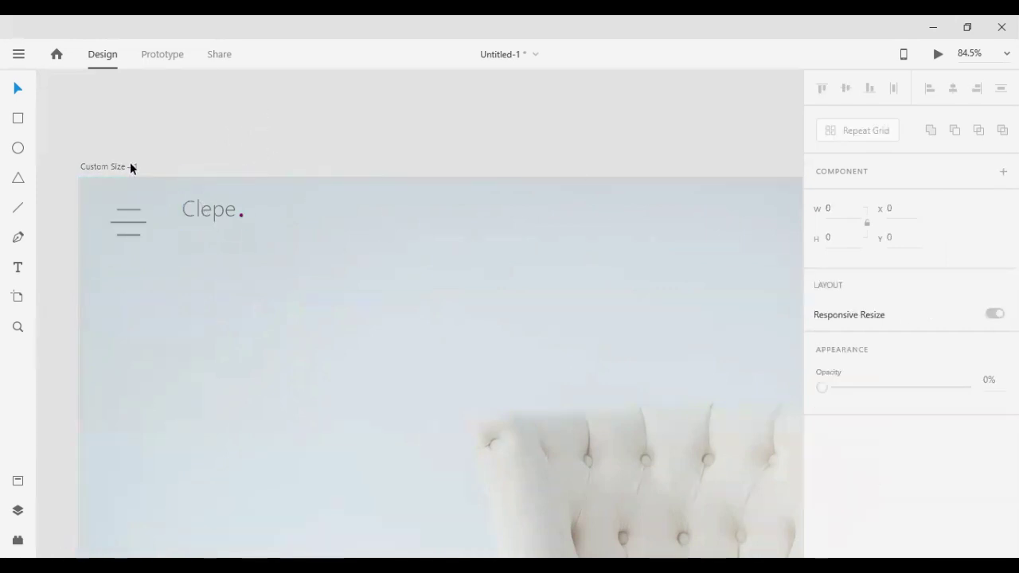
- Place the faint header grid across the artboard top, lined up with the left edge
drag(191, 211, 184, 229)
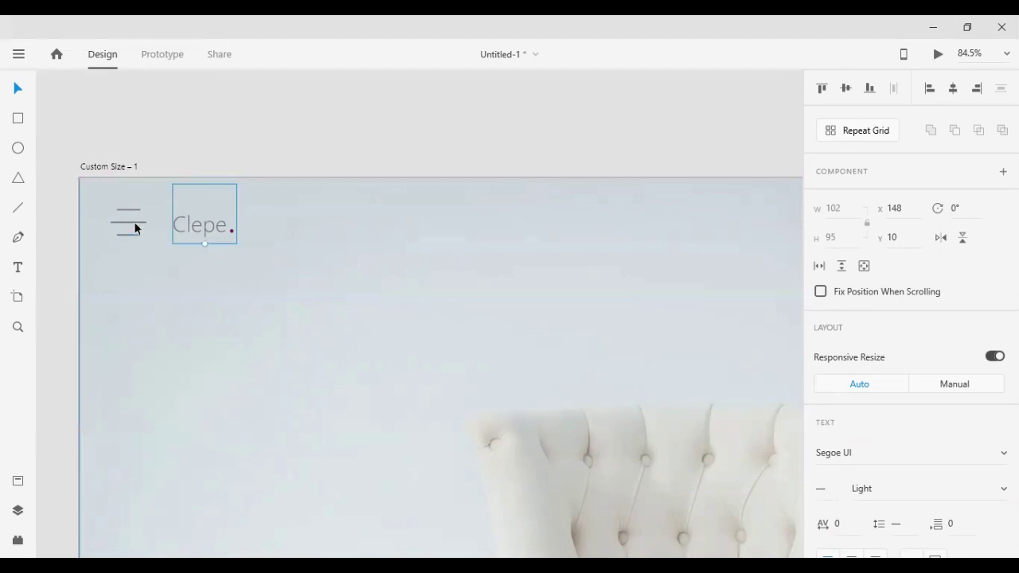
click(262, 129)
scroll(221, 188, up, 3)
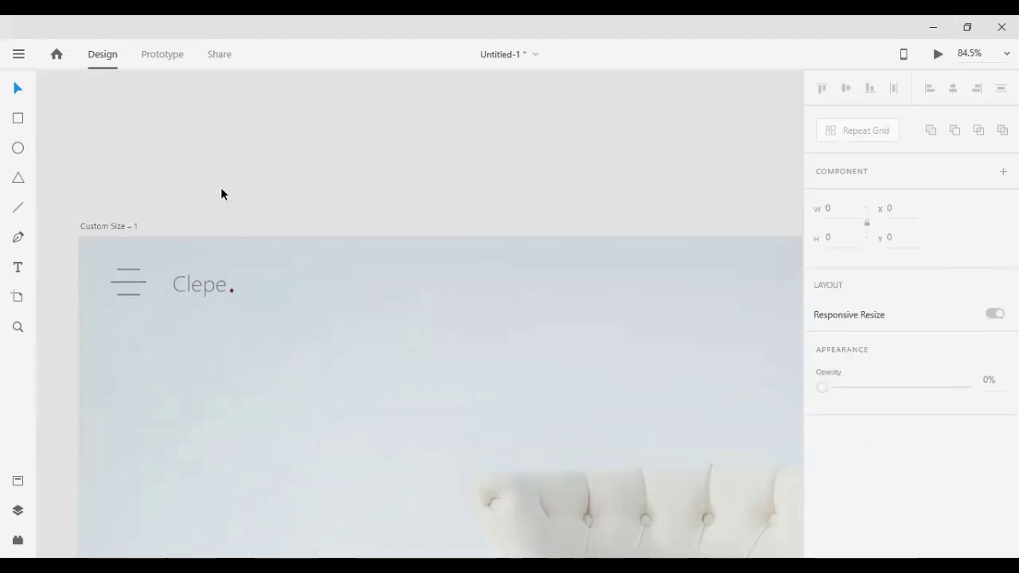
scroll(221, 191, up, 5)
click(207, 243)
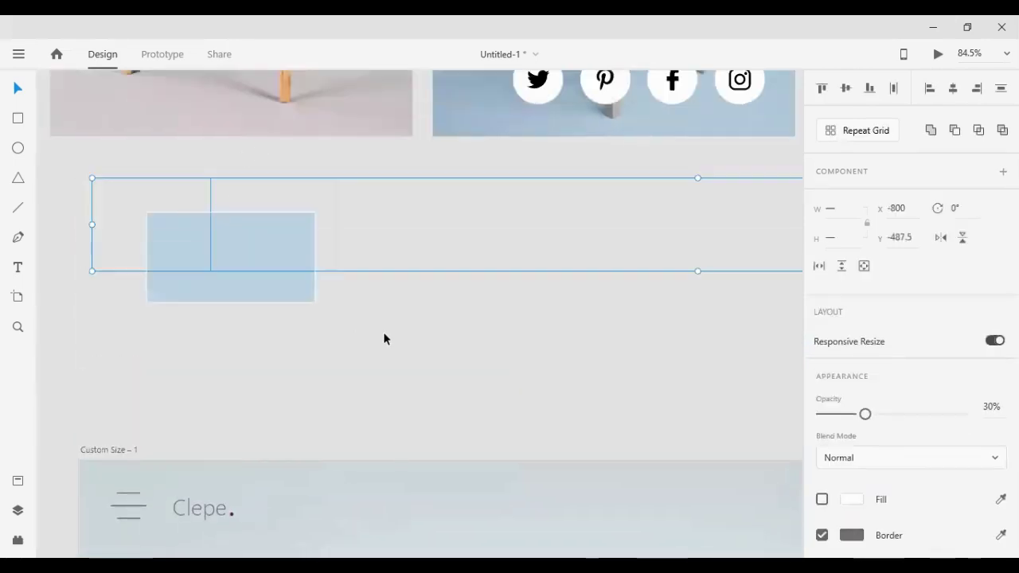
drag(337, 239, 303, 502)
scroll(285, 260, down, 4)
key(shift+Right)
key(shift+Right)
key(shift+Right)
key(shift+Right)
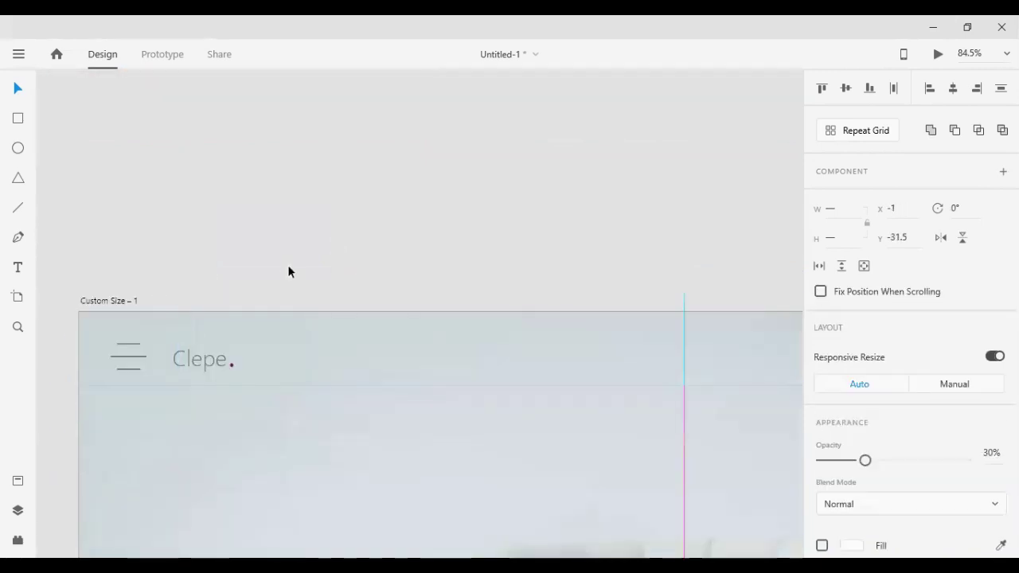
key(shift+Right)
key(shift+Left)
key(shift+Left)
click(308, 177)
- Nudge the Clepe. logo right to x 248 in the header's second cell
click(195, 354)
click(219, 358)
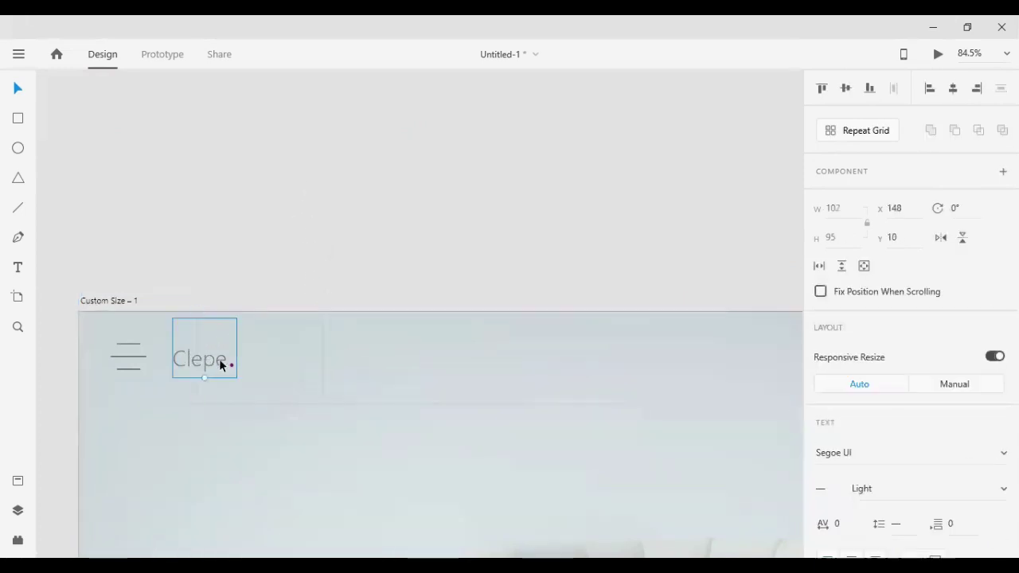
key(shift+Right)
key(shift+Right)
key(shift+Right)
key(shift+Right)
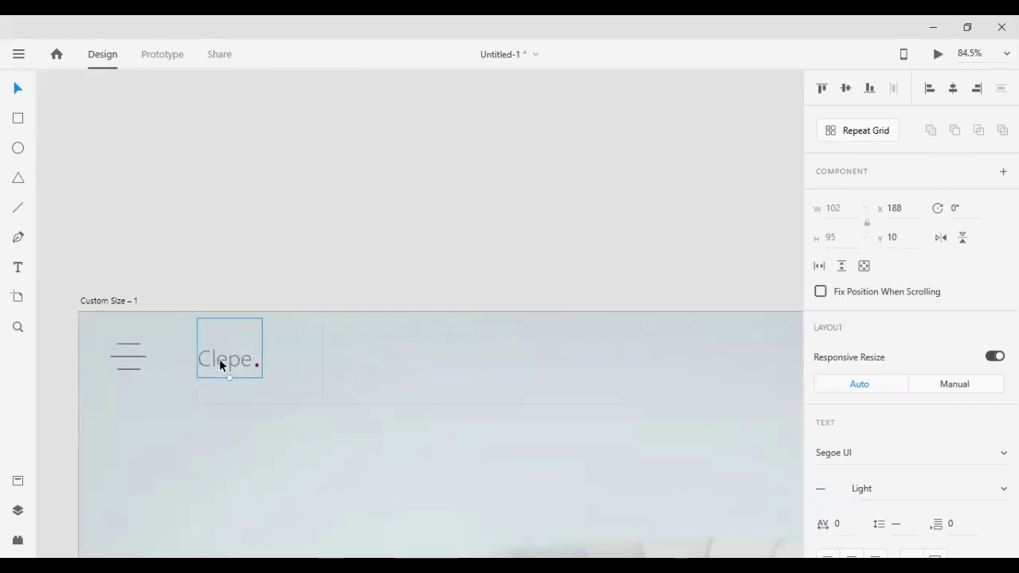
key(shift+Right)
key(shift+Right)
key(shift+Right)
key(shift+Right)
key(shift+Right)
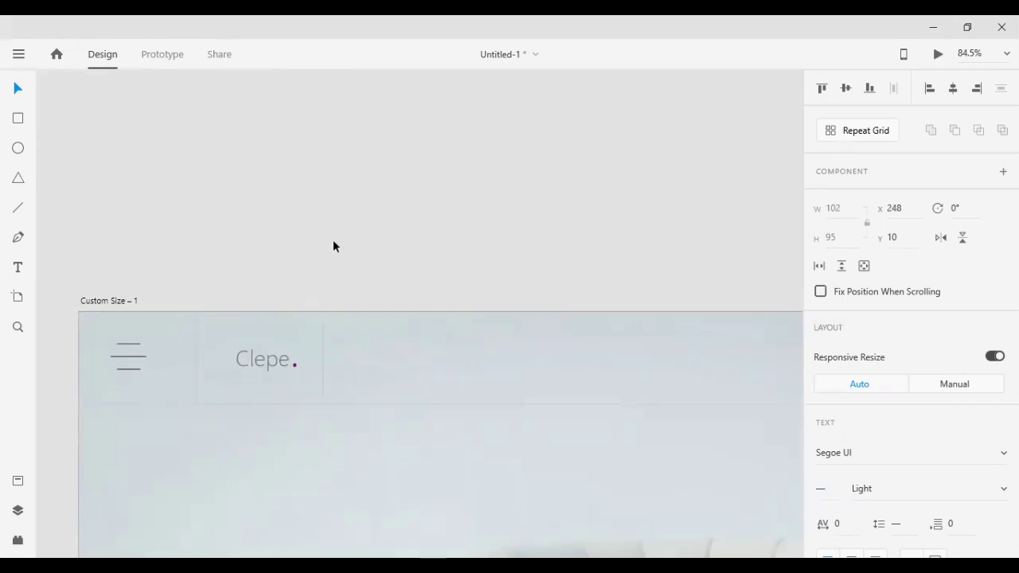
click(333, 246)
- Nudge the menu icon to x 70, y 51 in the header's first cell
click(130, 360)
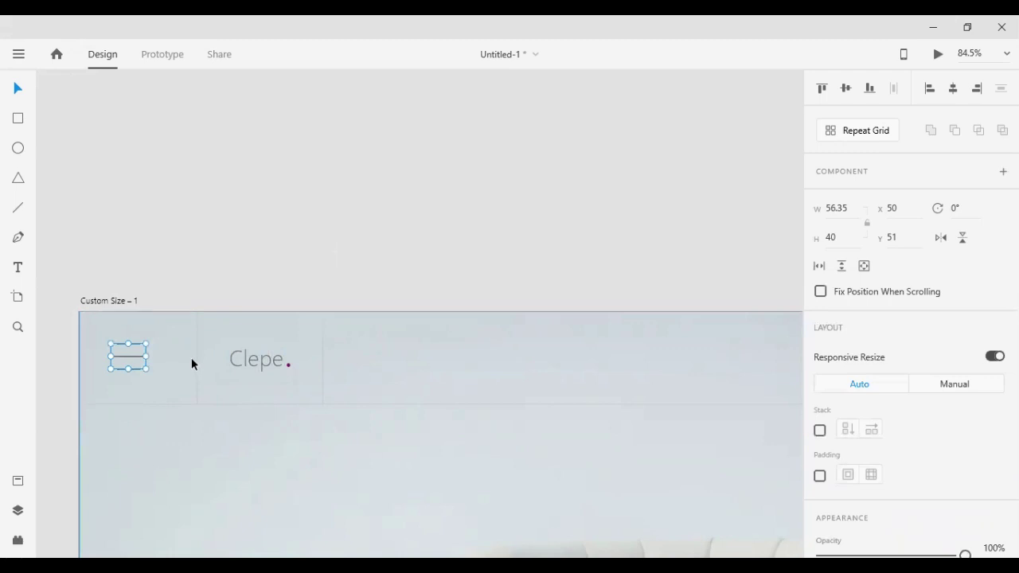
key(shift+Right)
key(shift+Right)
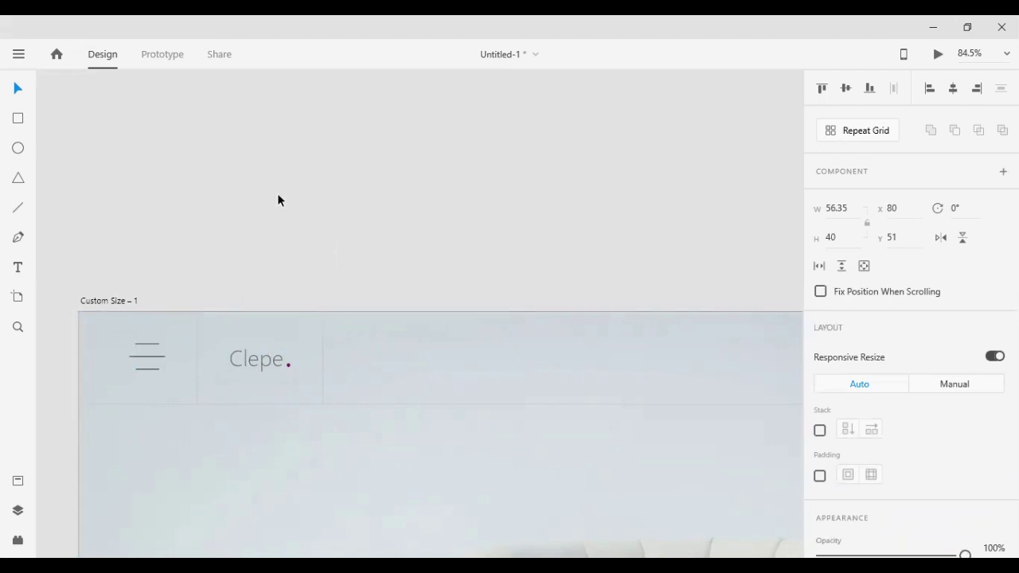
key(shift+Right)
key(shift+Right)
key(shift+Right)
key(shift+Left)
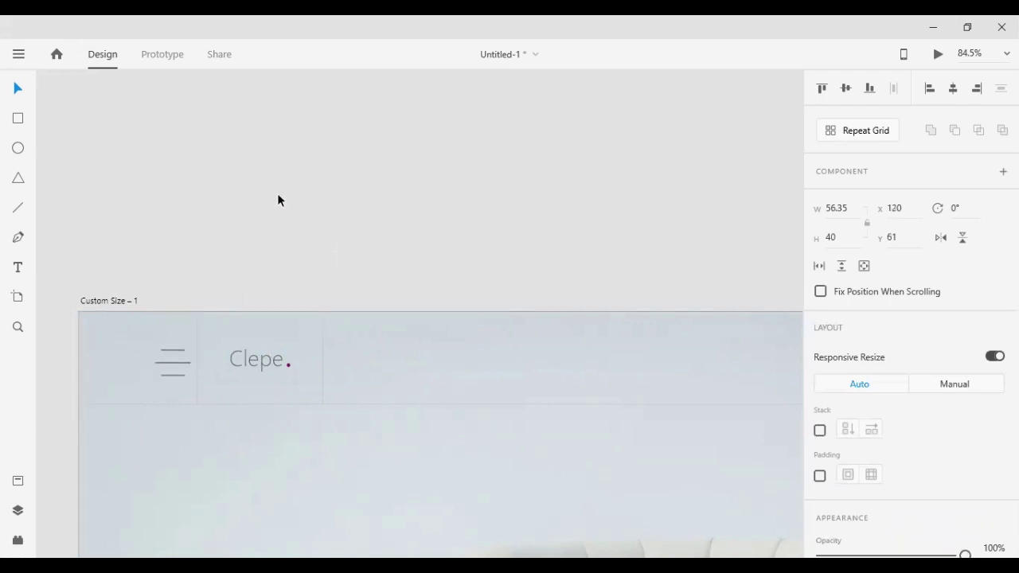
key(shift+Left)
key(shift+Left)
key(shift+Left)
key(shift+Left)
key(shift+Left)
key(shift+Left)
key(shift+Left)
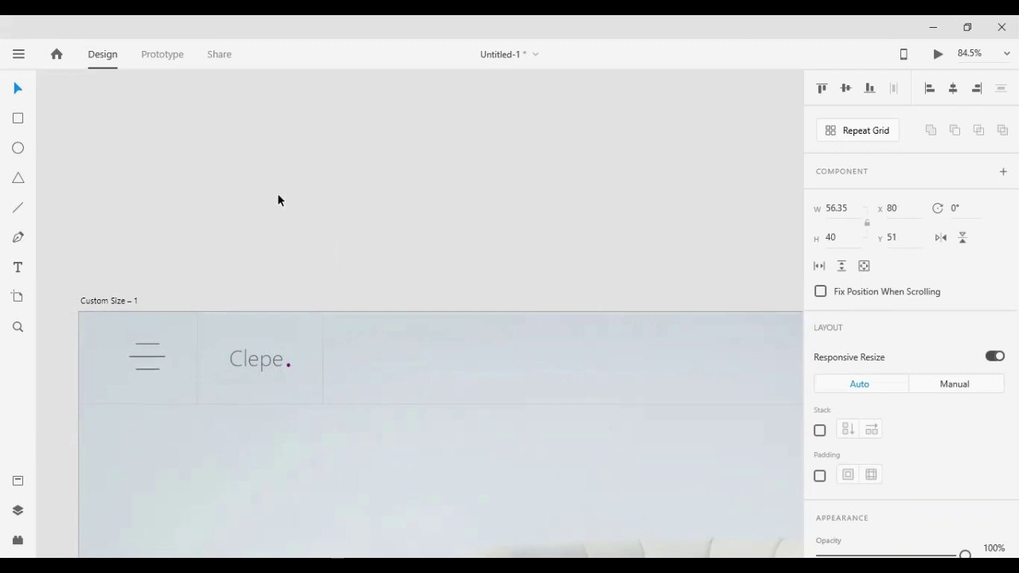
key(shift+Left)
key(shift+Left)
key(shift+Left)
key(shift+Left)
key(shift+Right)
key(shift+Right)
key(shift+Right)
key(shift+Right)
key(shift+Right)
key(shift+Right)
- Move the vertical divider to the artboard's left edge and select it with the icon and other divider
click(196, 348)
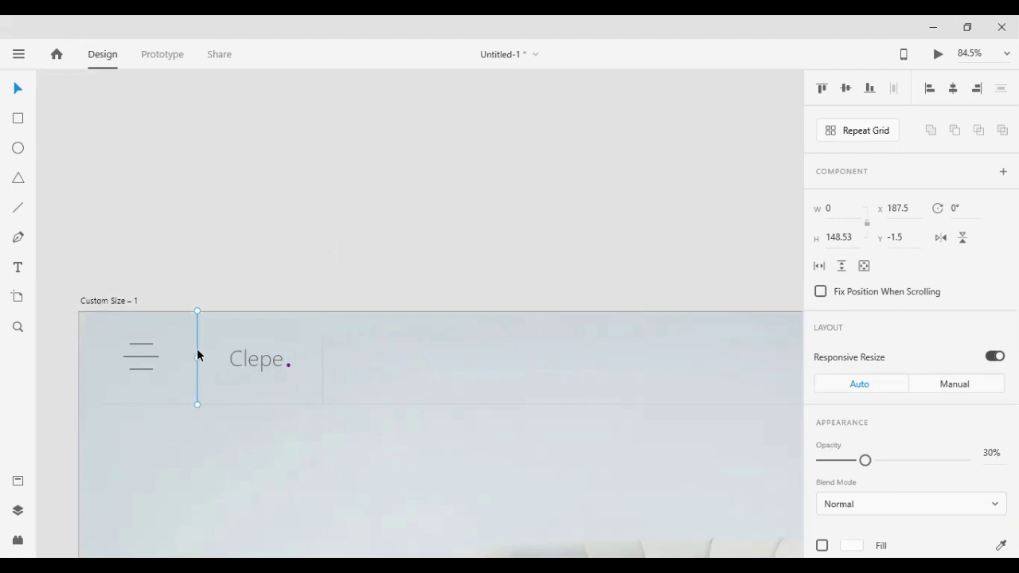
key(shift+Left)
key(shift+Left)
key(shift+Left)
key(shift+Left)
key(shift+Left)
key(shift+Left)
key(shift+Left)
key(shift+Left)
key(shift+Left)
key(shift+Left)
key(shift+Left)
key(shift+Left)
key(shift+Left)
key(shift+Left)
key(shift+Left)
key(shift+Left)
key(shift+Left)
key(shift+Left)
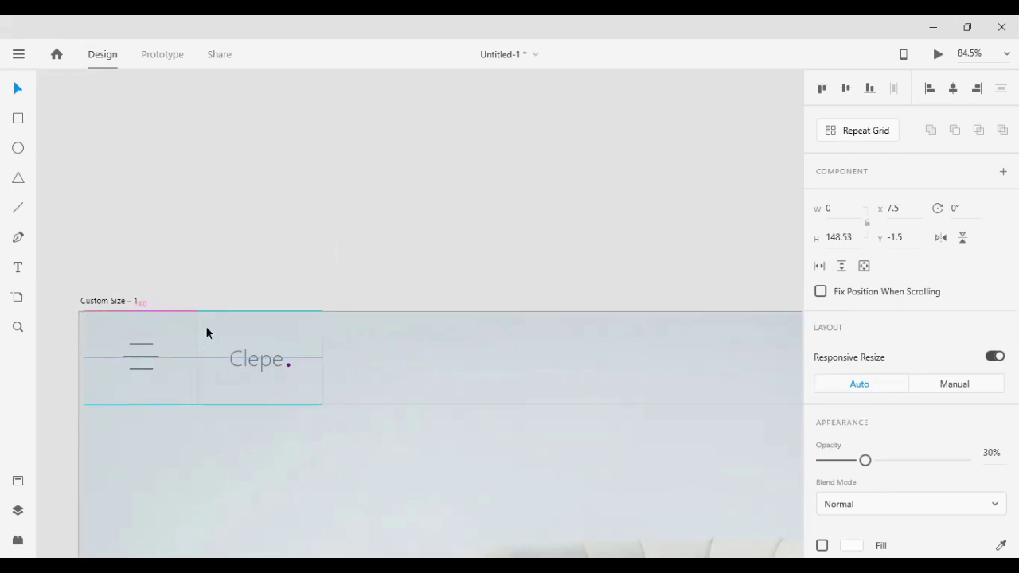
key(shift+Left)
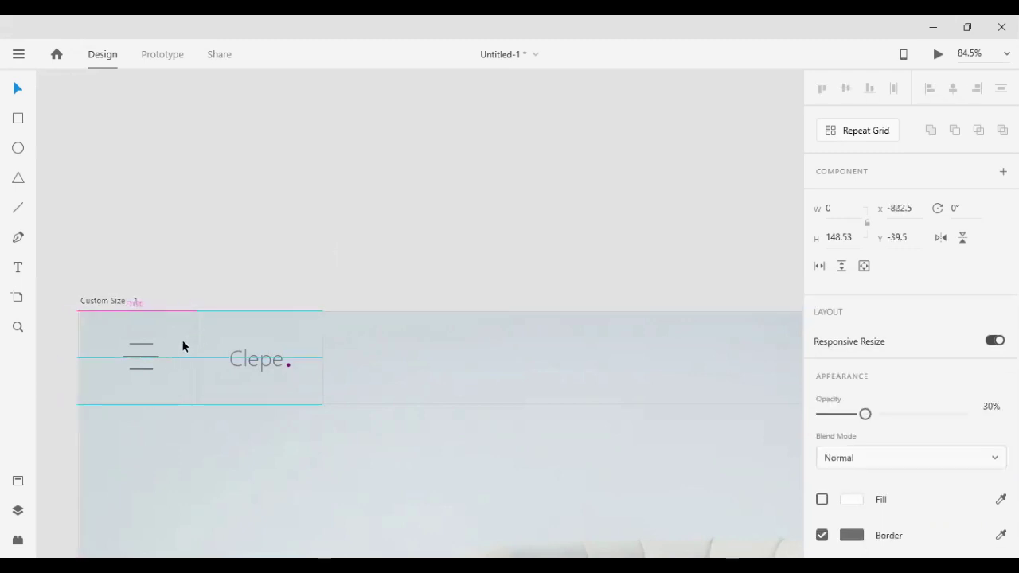
key(Right)
key(Right)
key(Right)
key(Right)
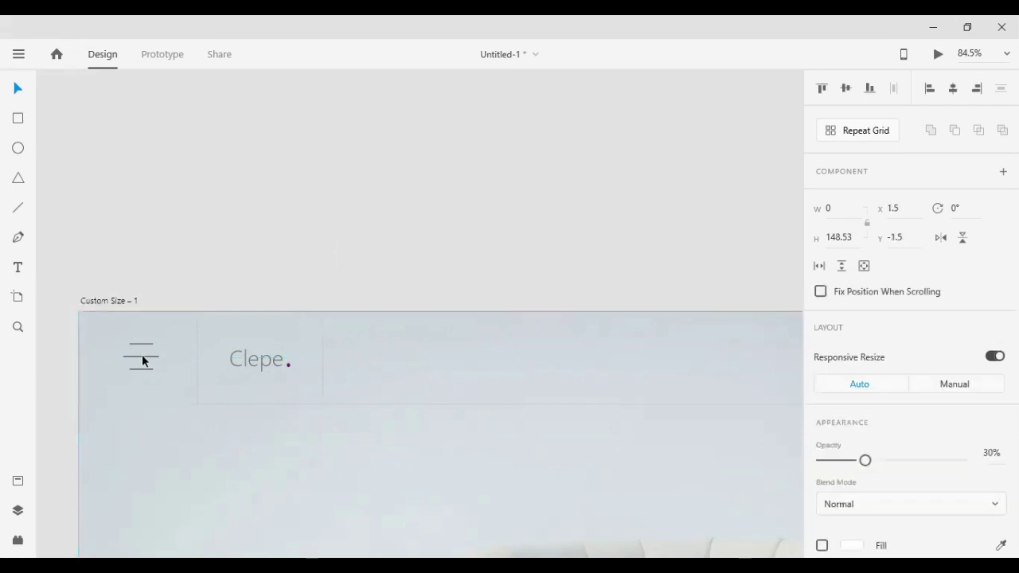
shift+click(142, 354)
shift+click(198, 349)
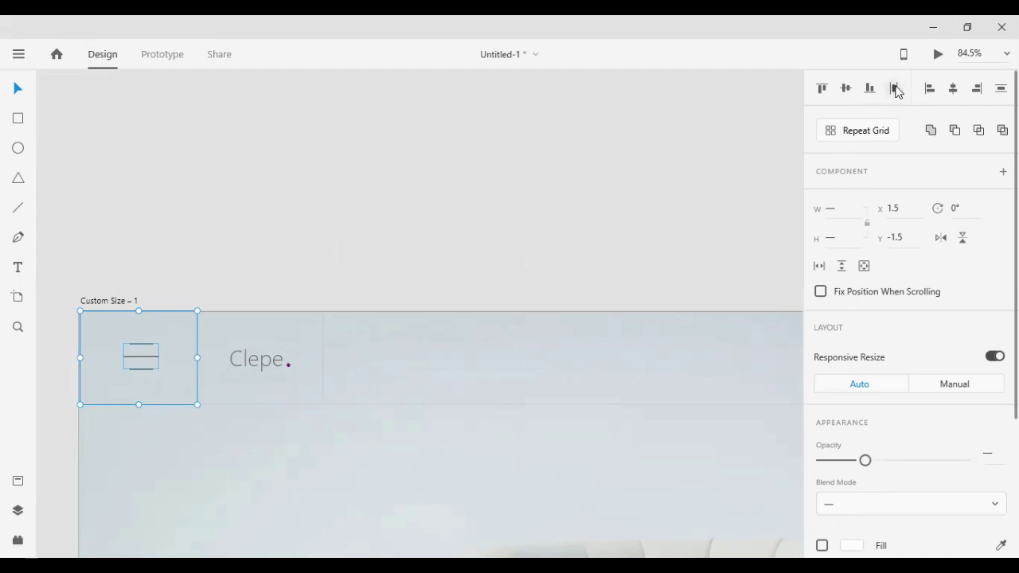
- Centre the menu icon vertically between the header dividers
click(846, 88)
click(377, 226)
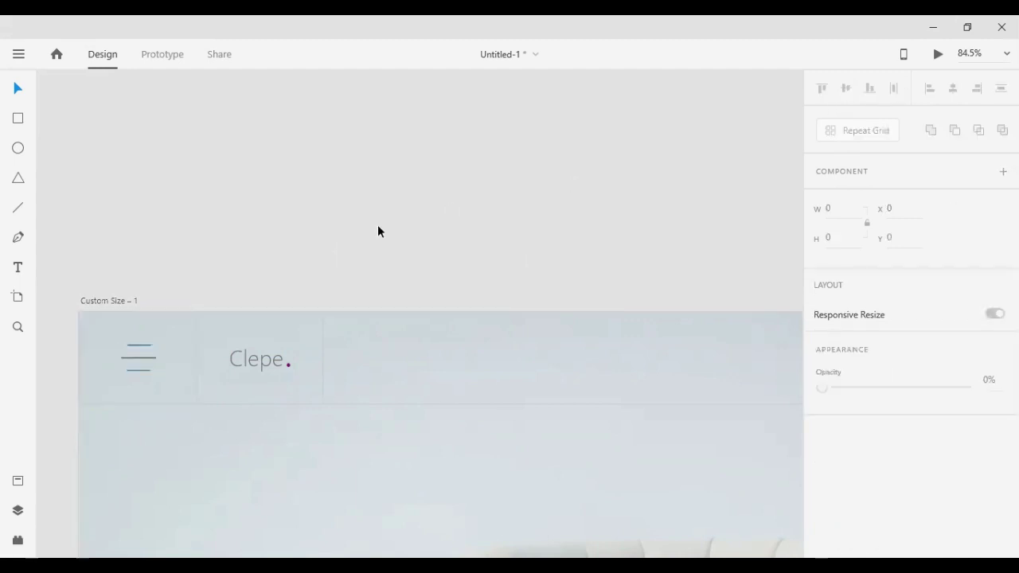
click(81, 338)
click(311, 236)
- Centre the Clepe. logo vertically in its cell and nudge it up into line
click(197, 352)
shift+click(251, 361)
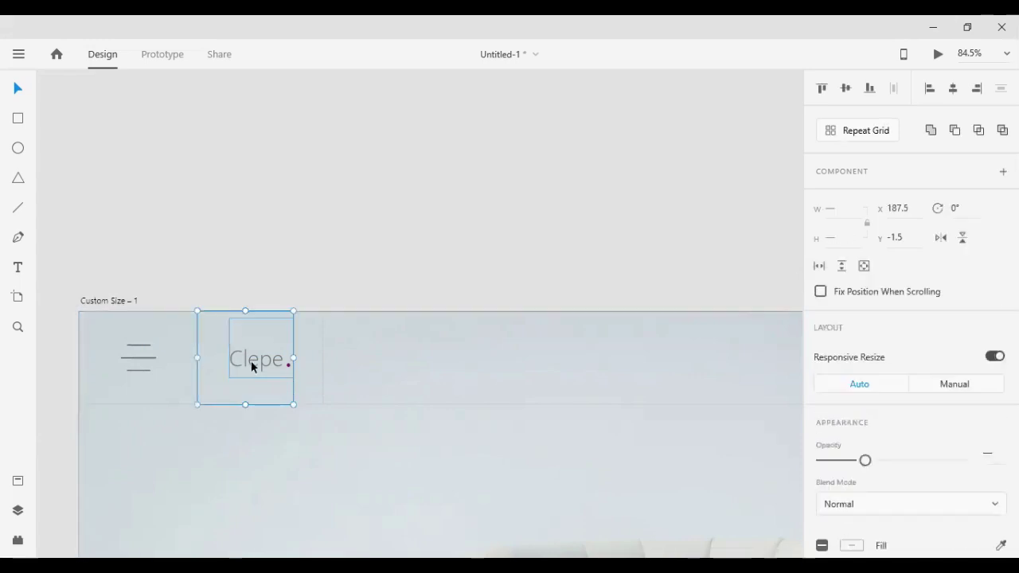
shift+click(323, 352)
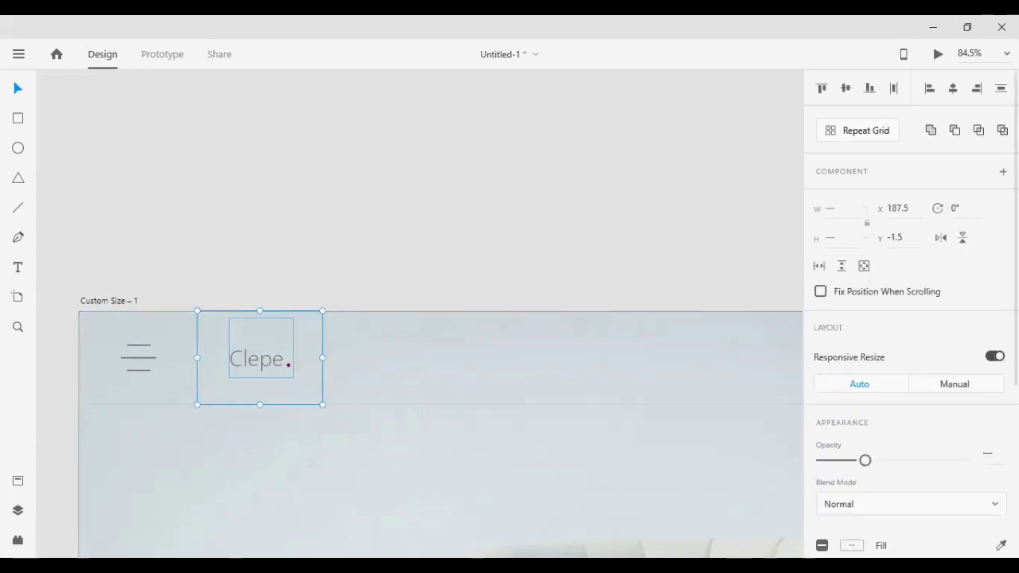
click(949, 92)
key(ctrl+z)
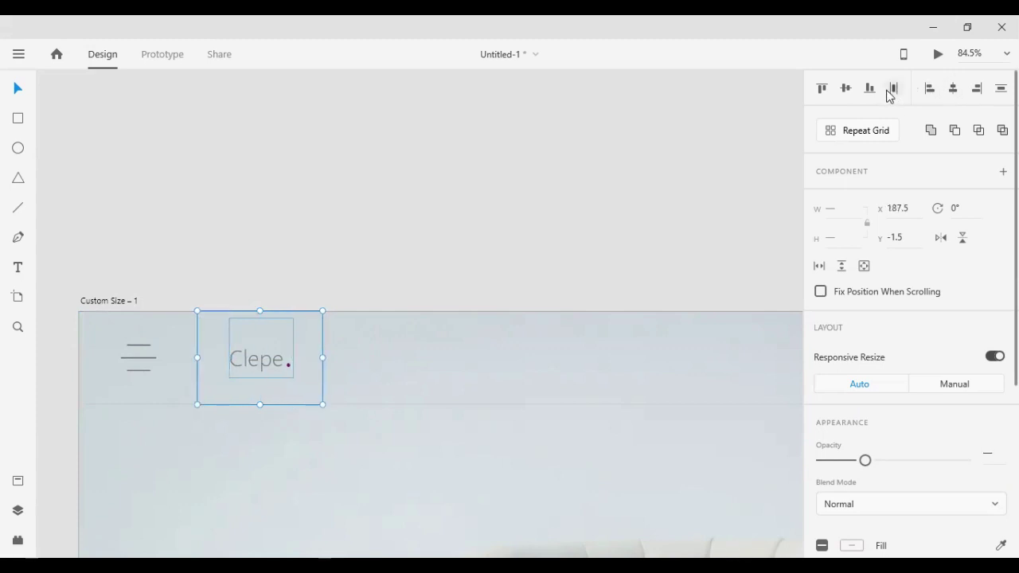
click(845, 89)
click(504, 170)
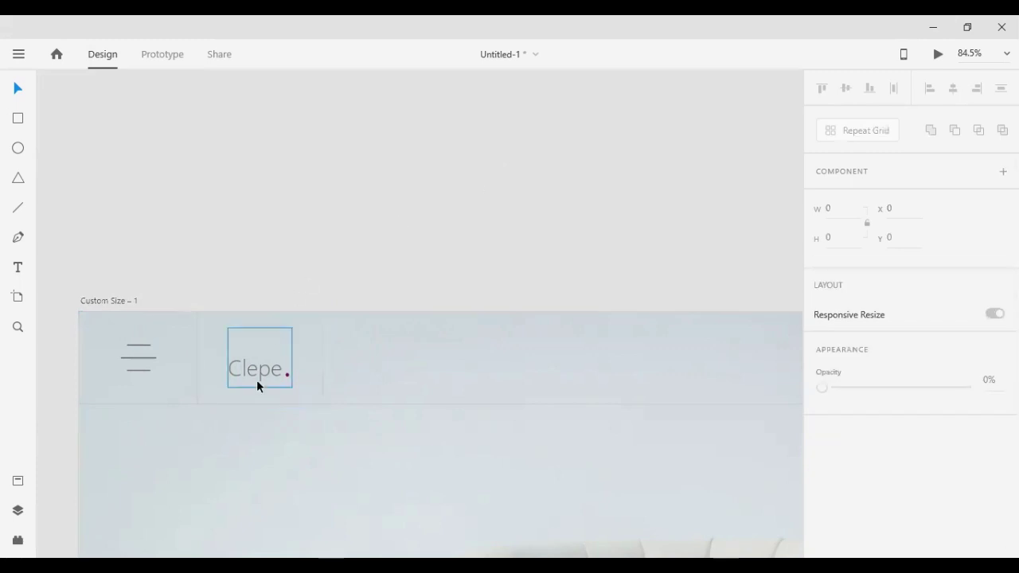
click(257, 380)
key(shift+Up)
key(shift+Up)
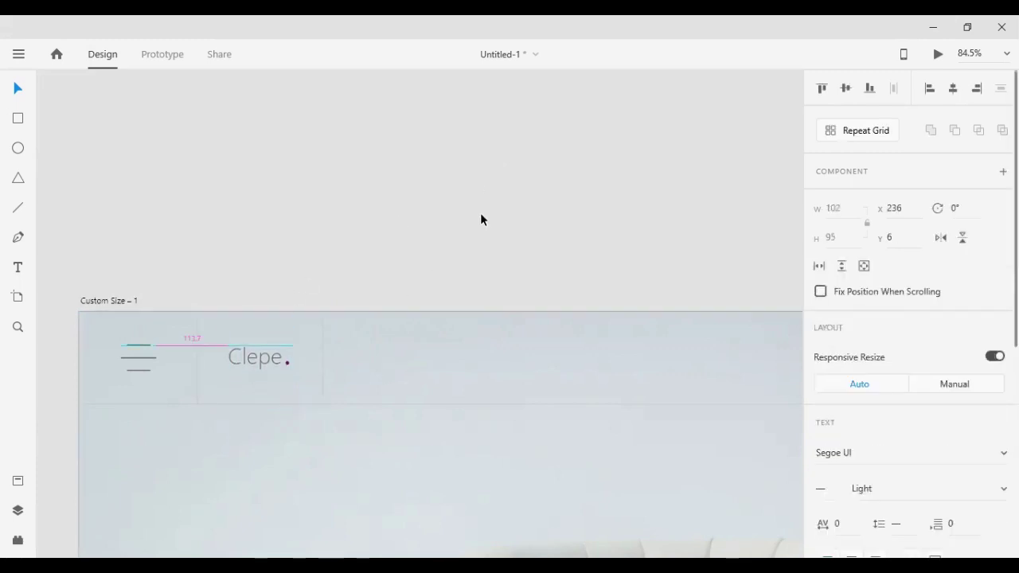
click(478, 206)
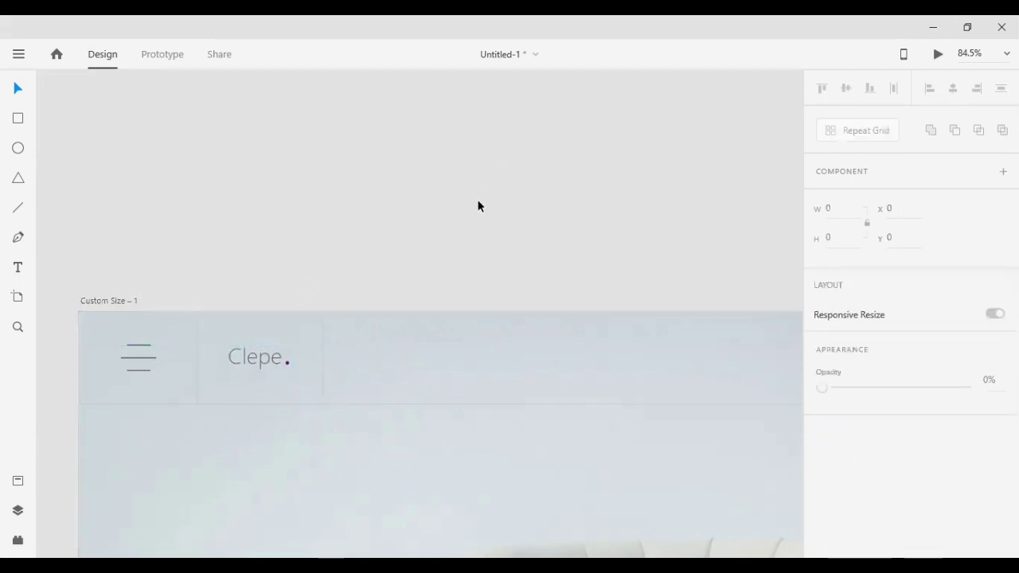
- Locate the nav icons on the pasteboard, undoing an accidental social-icons move
scroll(482, 200, up, 6)
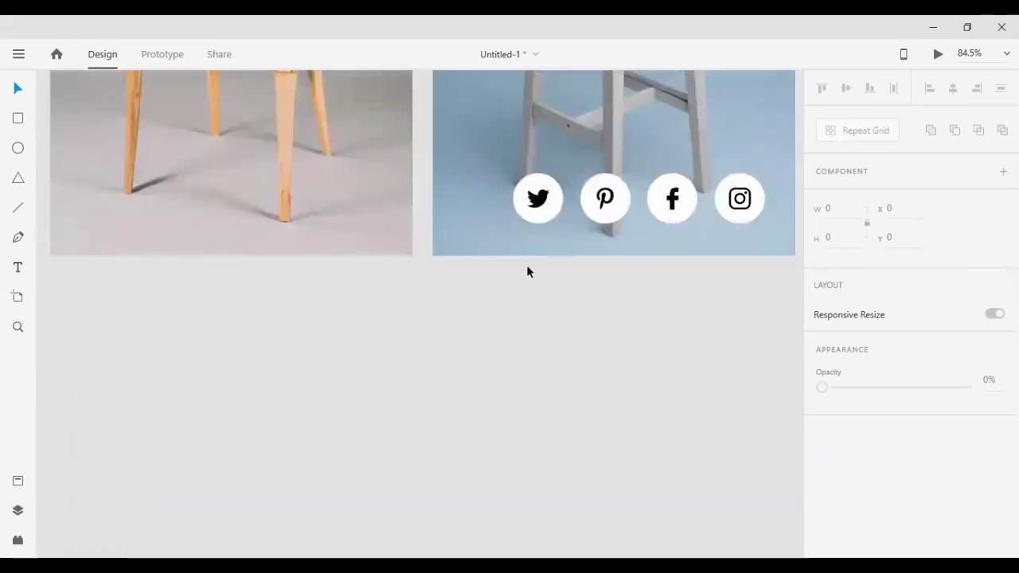
scroll(548, 317, up, 8)
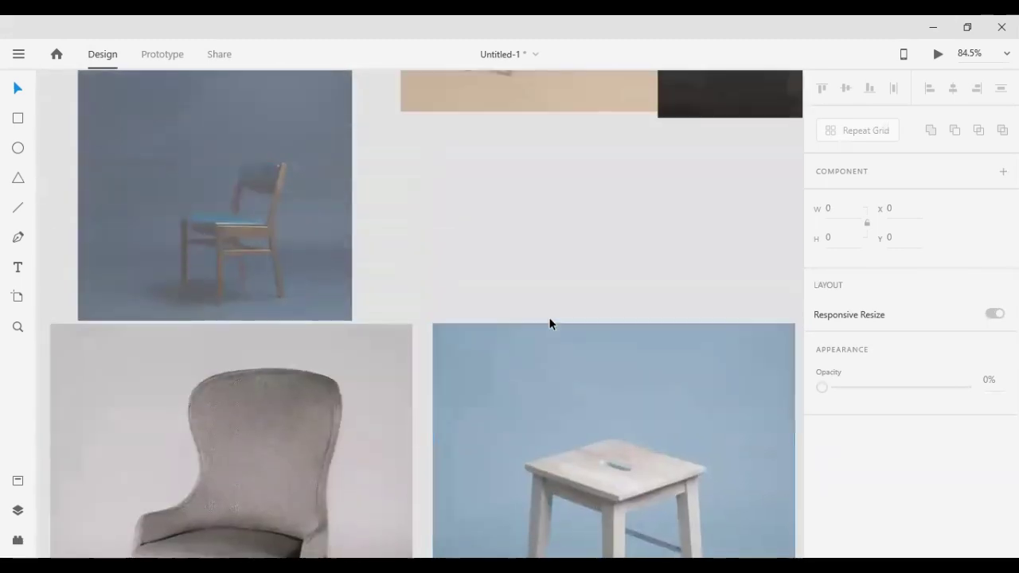
scroll(548, 317, up, 8)
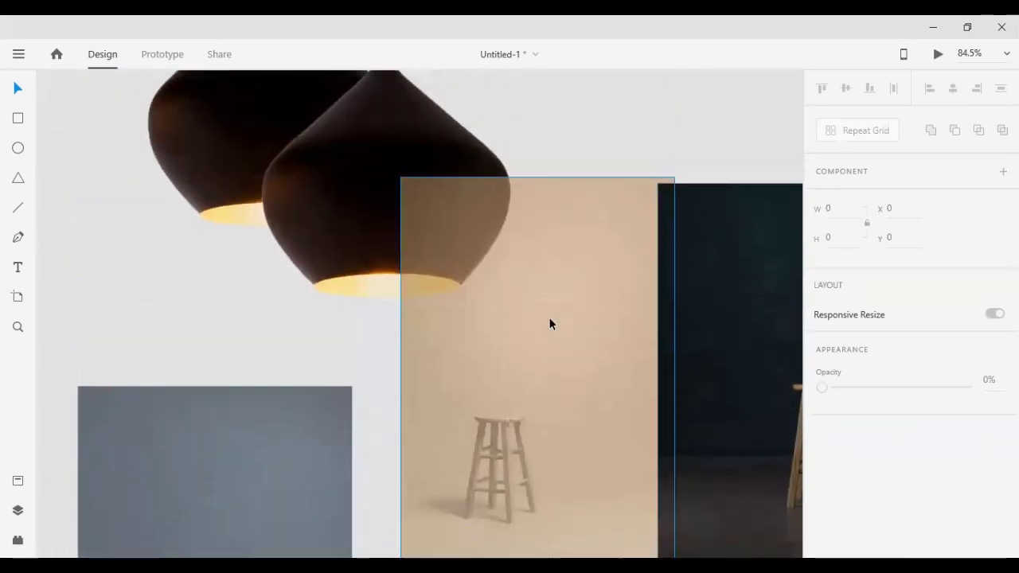
scroll(549, 317, down, 3)
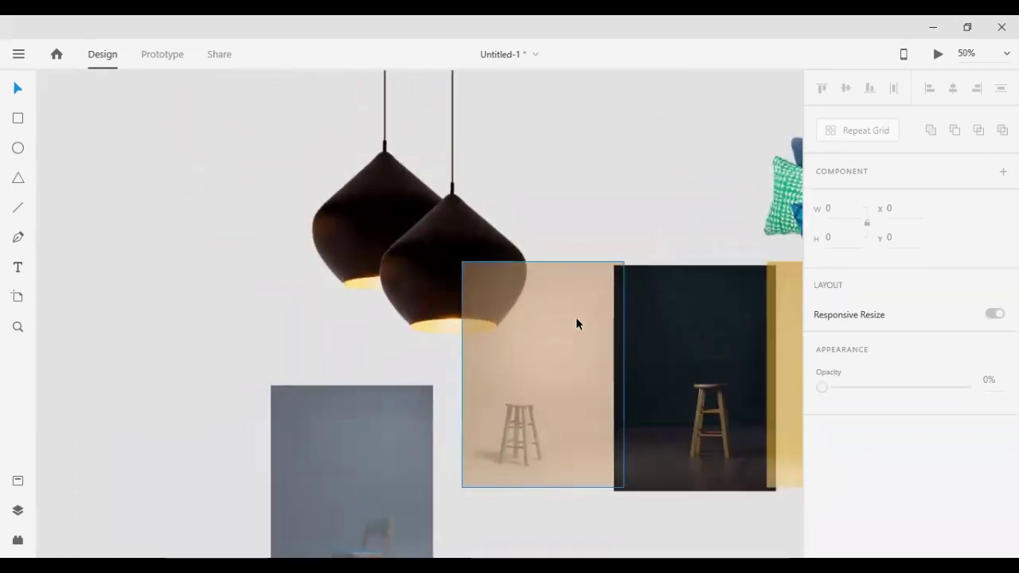
scroll(576, 316, right, 7)
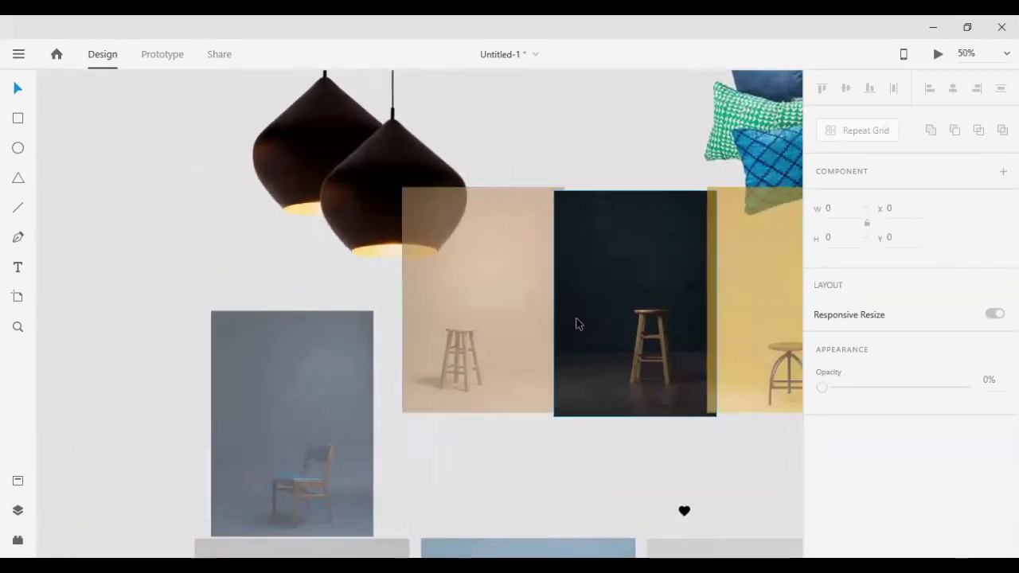
scroll(577, 319, up, 5)
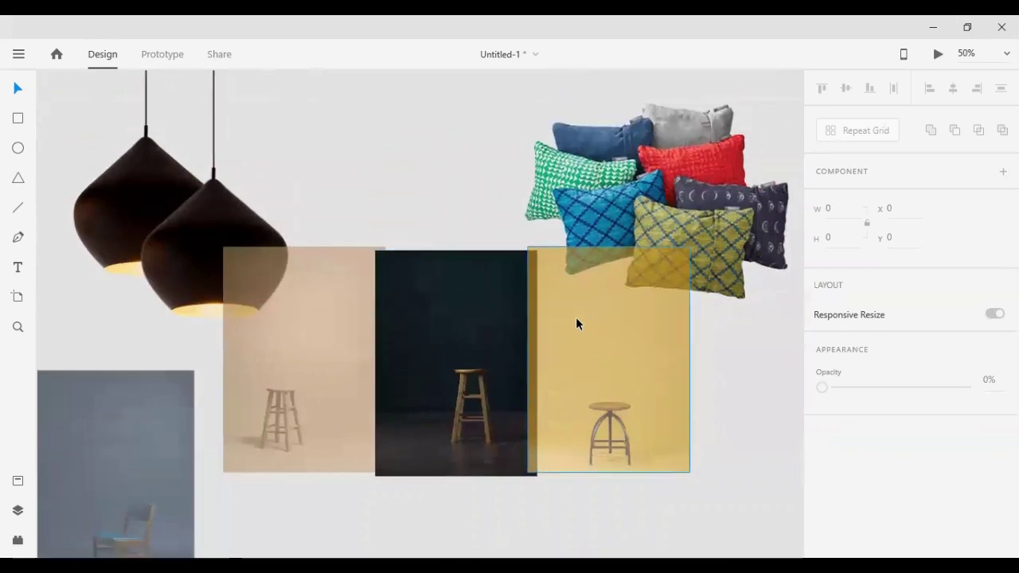
scroll(576, 323, down, 5)
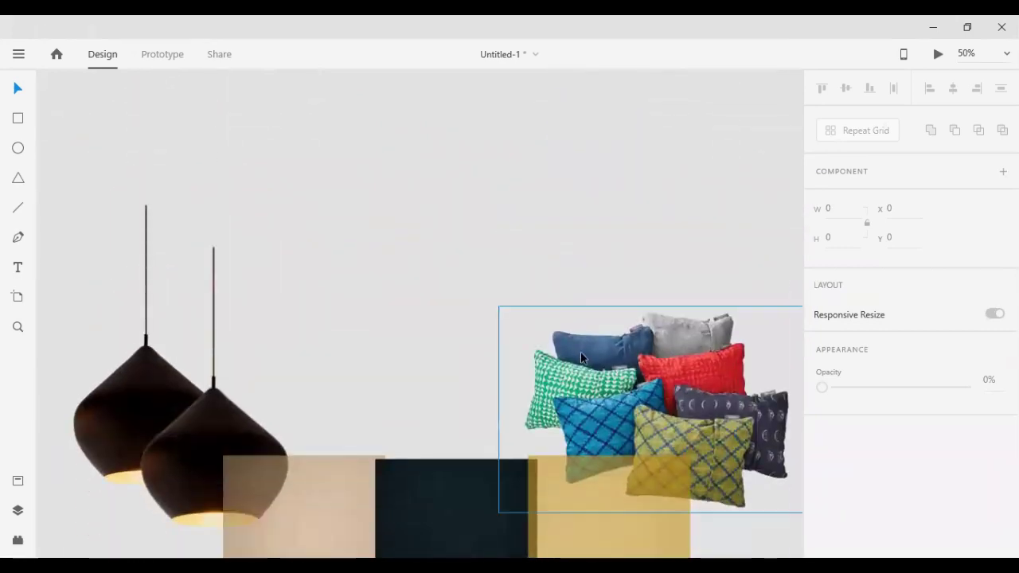
scroll(561, 413, down, 2)
drag(432, 402, 421, 312)
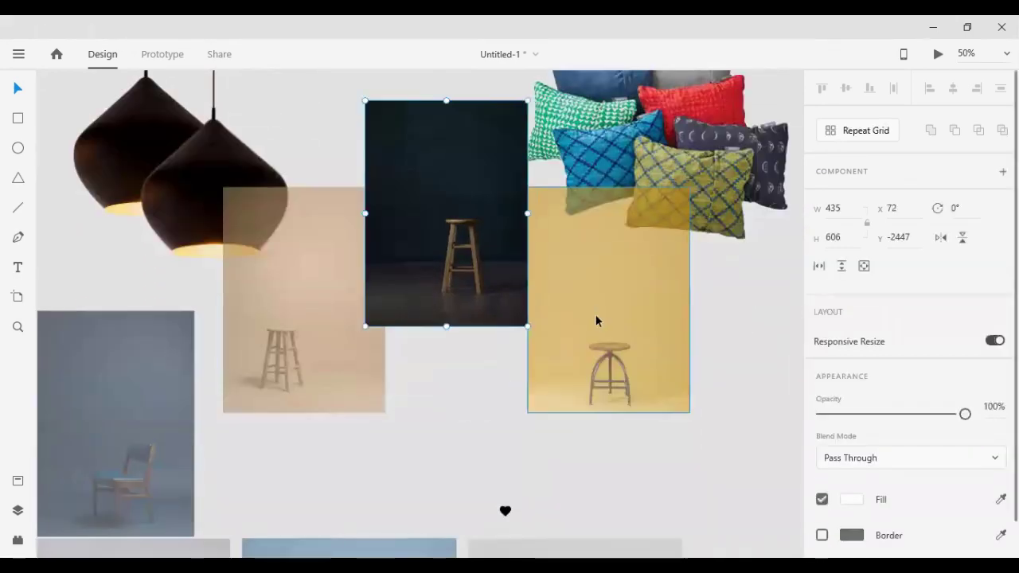
drag(597, 321, 329, 171)
scroll(493, 321, down, 2)
scroll(505, 387, down, 4)
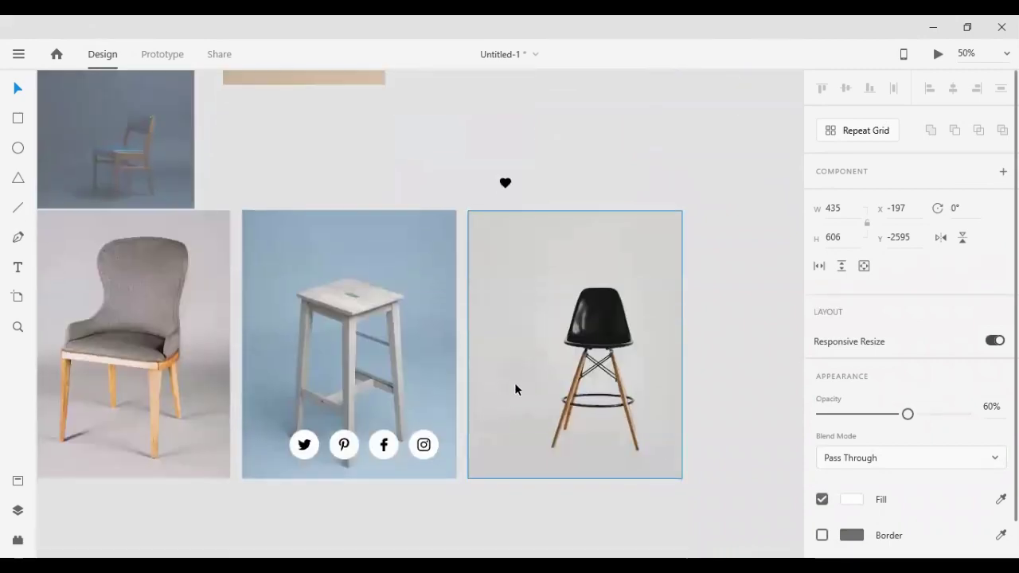
drag(516, 391, 531, 242)
drag(391, 337, 394, 258)
scroll(468, 271, down, 4)
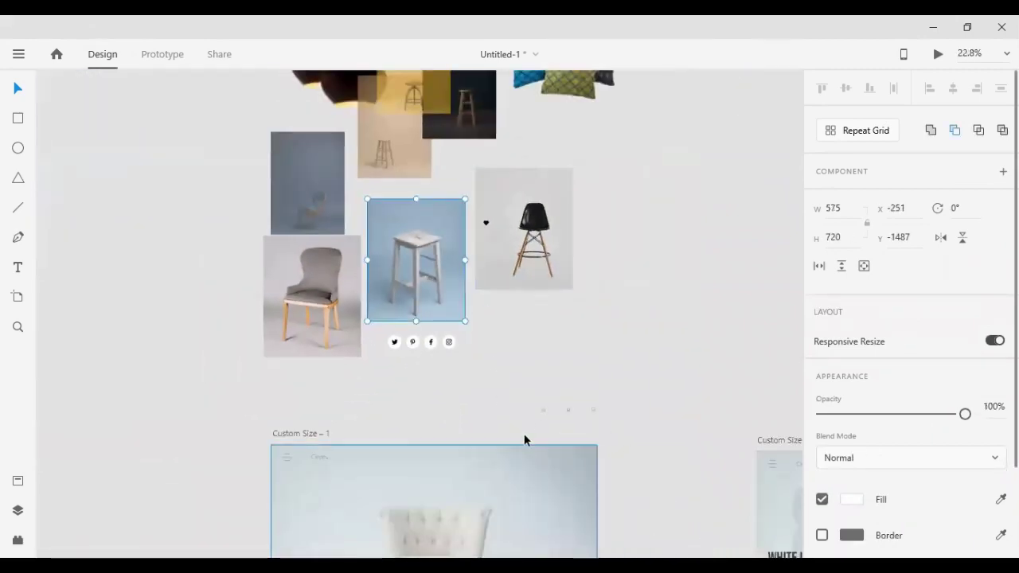
scroll(537, 430, up, 1)
drag(450, 393, 603, 440)
key(ctrl+z)
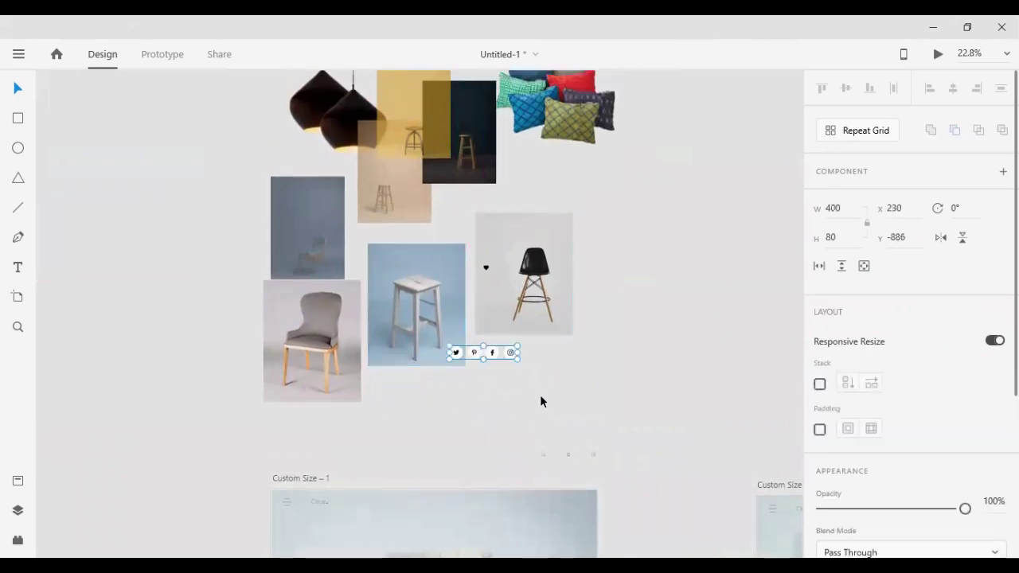
- Select the search, user and cart icons and move them into the header's right side
drag(483, 397, 630, 482)
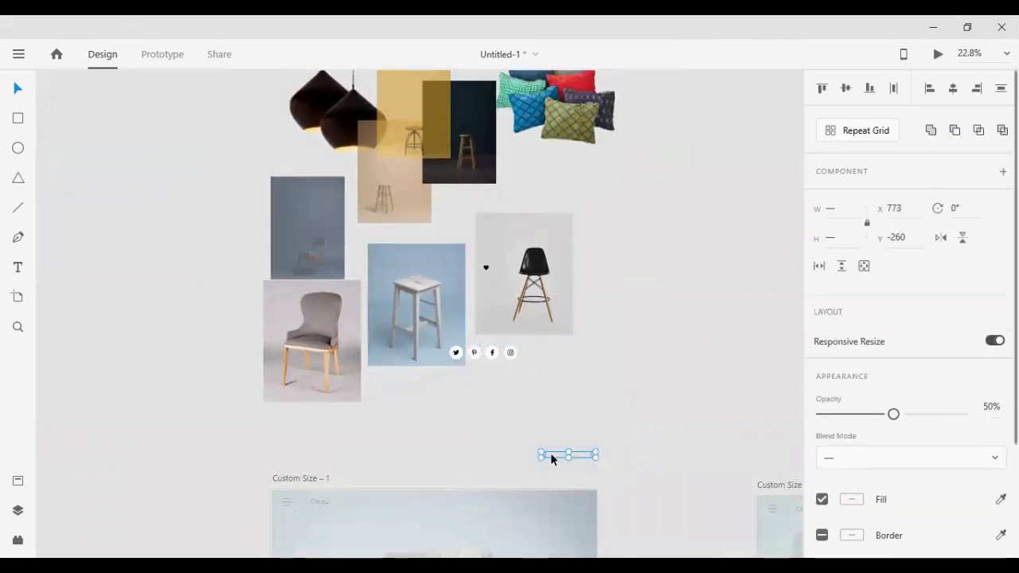
scroll(592, 477, up, 5)
click(518, 389)
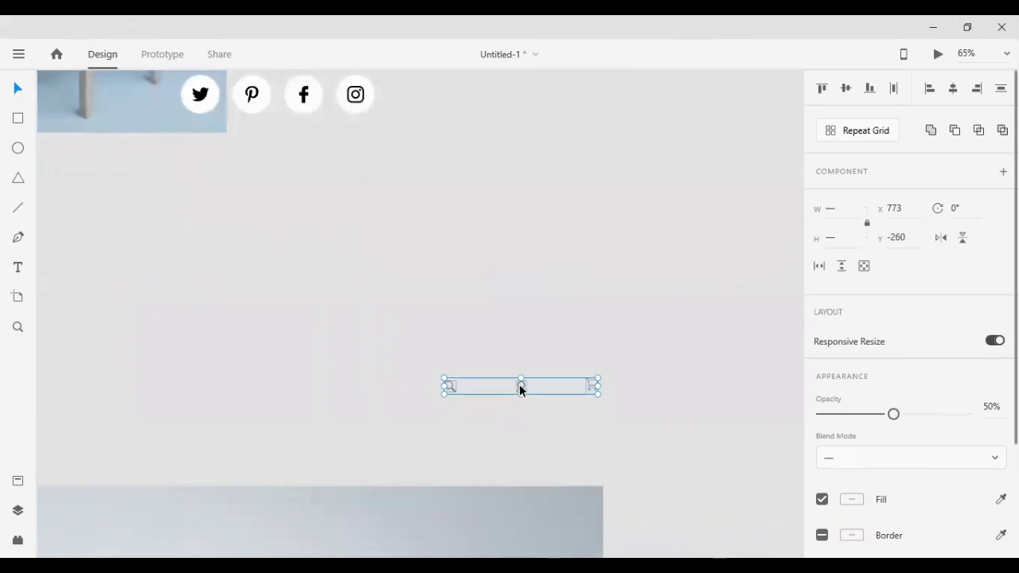
drag(518, 382, 438, 397)
drag(416, 330, 516, 444)
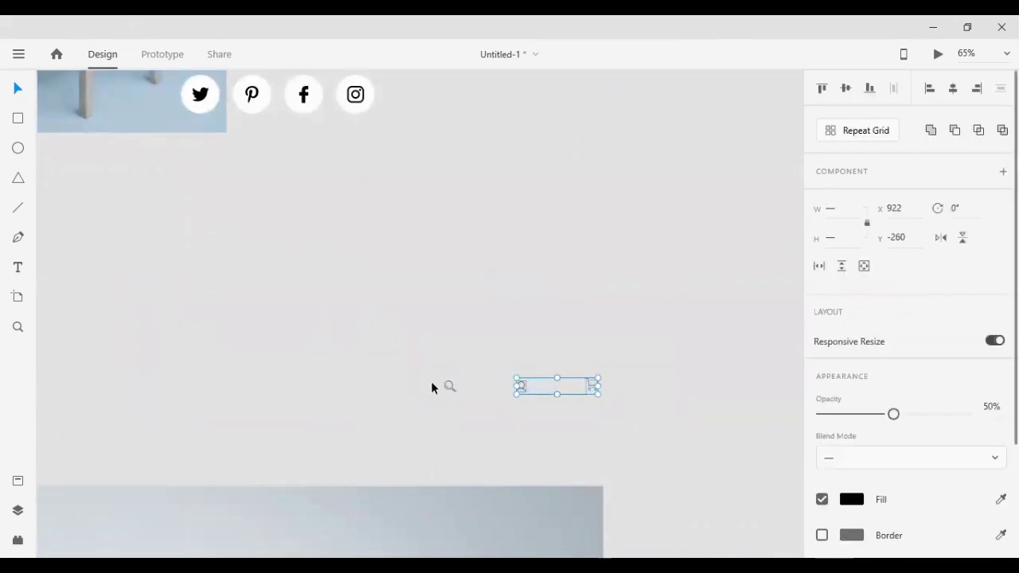
shift+click(451, 388)
drag(451, 388, 385, 523)
scroll(484, 331, down, 5)
scroll(573, 295, up, 1)
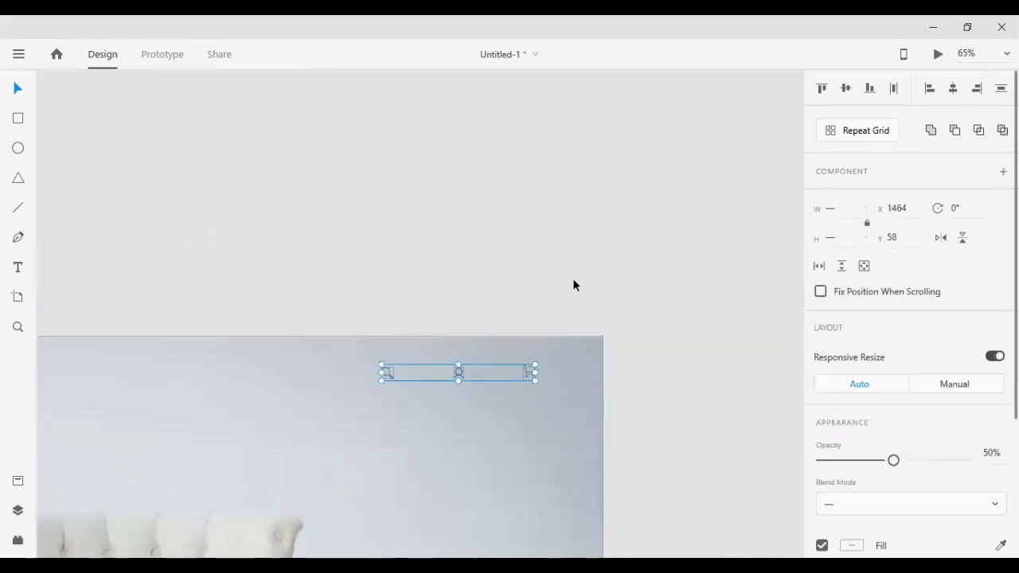
click(573, 284)
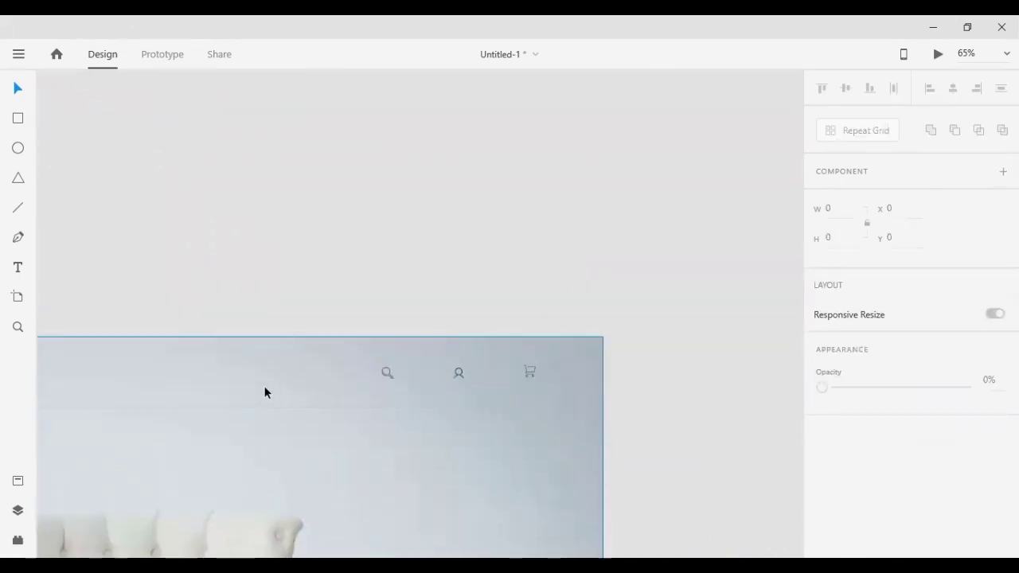
- Shift the vertical divider along the header to x 1337.5 beside the right-end icons
scroll(265, 392, left, 10)
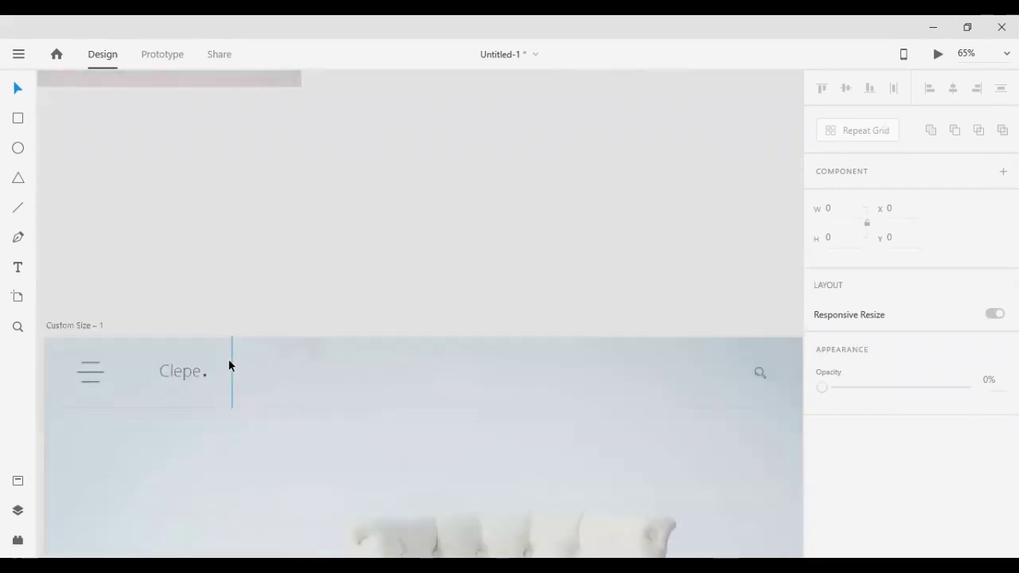
click(230, 365)
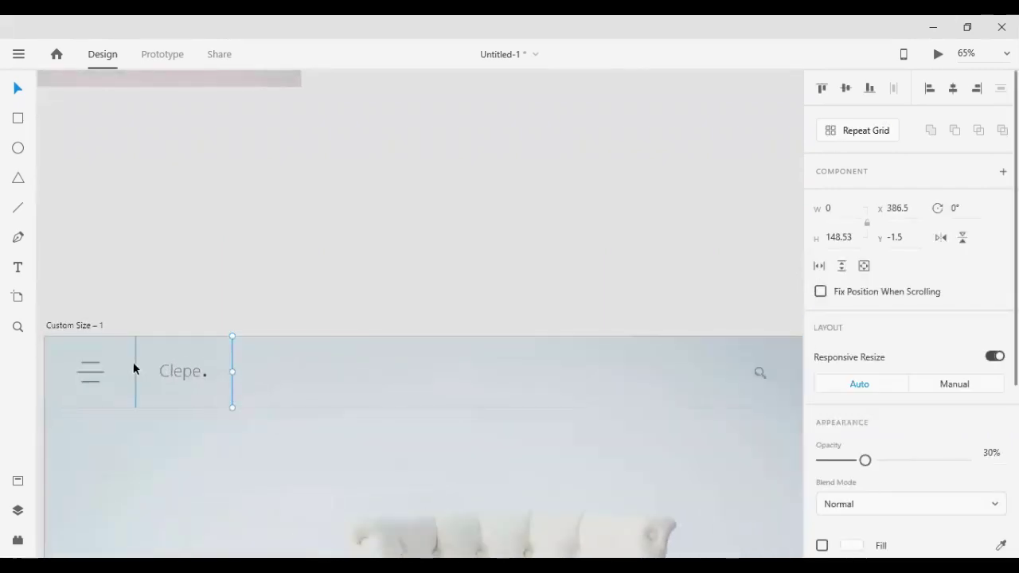
shift+click(134, 369)
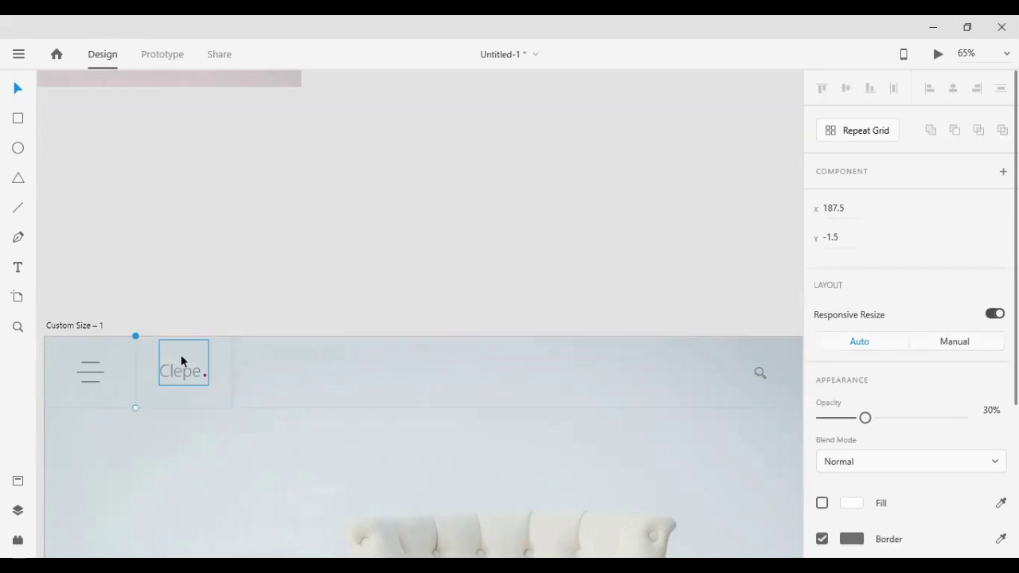
key(shift+Right)
key(ctrl+z)
key(shift+Right)
key(shift+Right)
key(shift+Right)
key(shift+Right)
key(shift+Right)
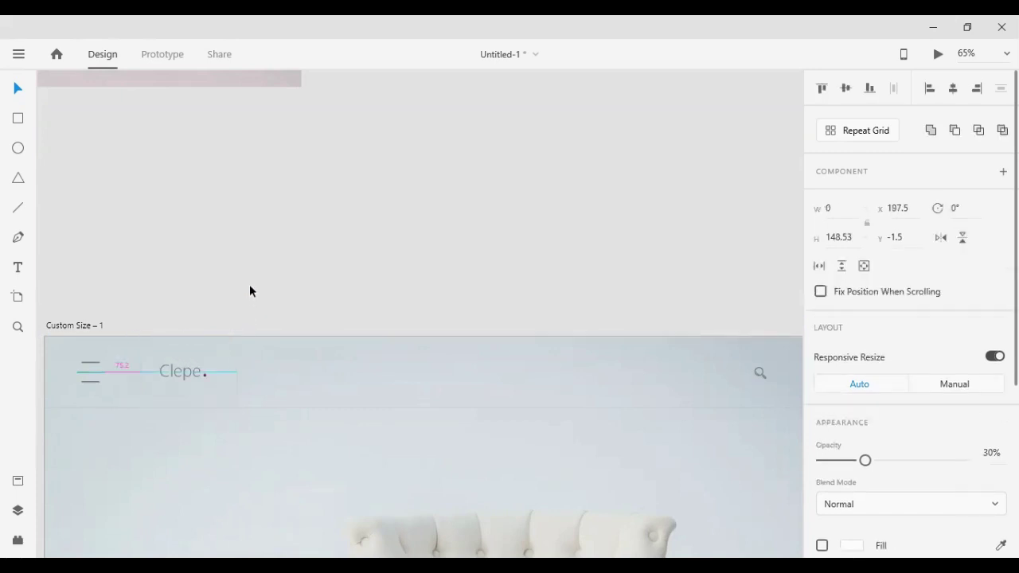
key(ctrl+z)
key(shift+Right)
key(shift+Right)
key(shift+Right)
key(shift+Right)
key(shift+Right)
key(shift+Right)
key(shift+Right)
key(shift+Right)
key(shift+Right)
key(shift+Right)
key(shift+Right)
key(shift+Right)
key(shift+Right)
key(shift+Right)
key(shift+Right)
key(shift+Right)
key(shift+Right)
key(shift+Right)
key(shift+Right)
key(shift+Right)
key(shift+Right)
key(shift+Right)
key(shift+Right)
key(shift+Right)
key(shift+Right)
key(shift+Right)
key(shift+Right)
key(shift+Right)
key(shift+Right)
key(shift+Right)
key(shift+Right)
key(shift+Right)
key(shift+Right)
key(shift+Right)
key(shift+Right)
key(shift+Right)
key(shift+Right)
key(shift+Right)
key(shift+Right)
key(shift+Right)
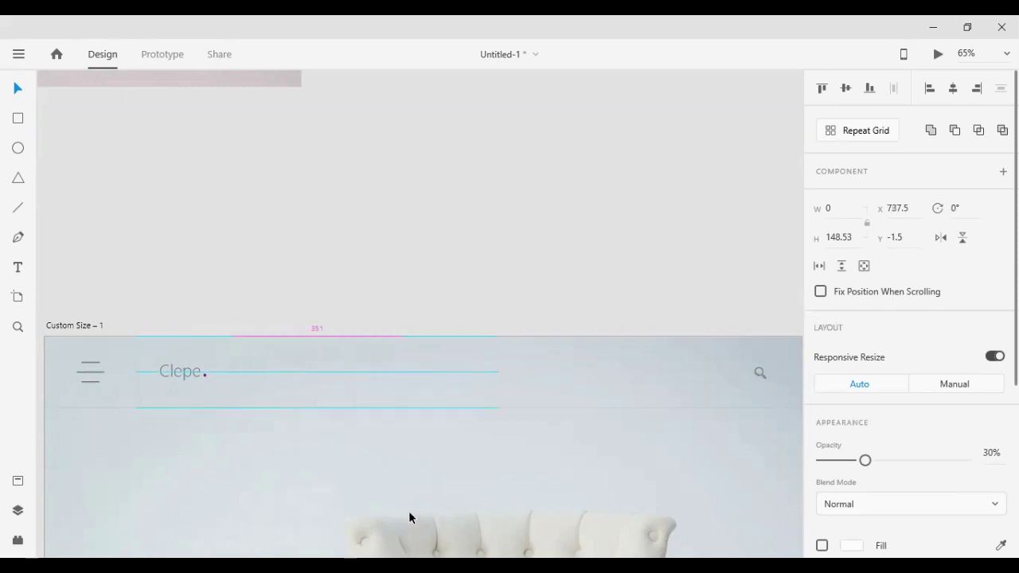
key(shift+Right)
key(shift+Right)
key(shift+Right)
key(shift+Right)
key(shift+Right)
key(shift+Right)
key(shift+Right)
key(shift+Right)
key(shift+Right)
key(shift+Right)
key(shift+Right)
key(shift+Right)
key(shift+Right)
key(shift+Right)
key(shift+Right)
key(shift+Right)
key(shift+Right)
key(shift+Right)
key(shift+Right)
key(shift+Right)
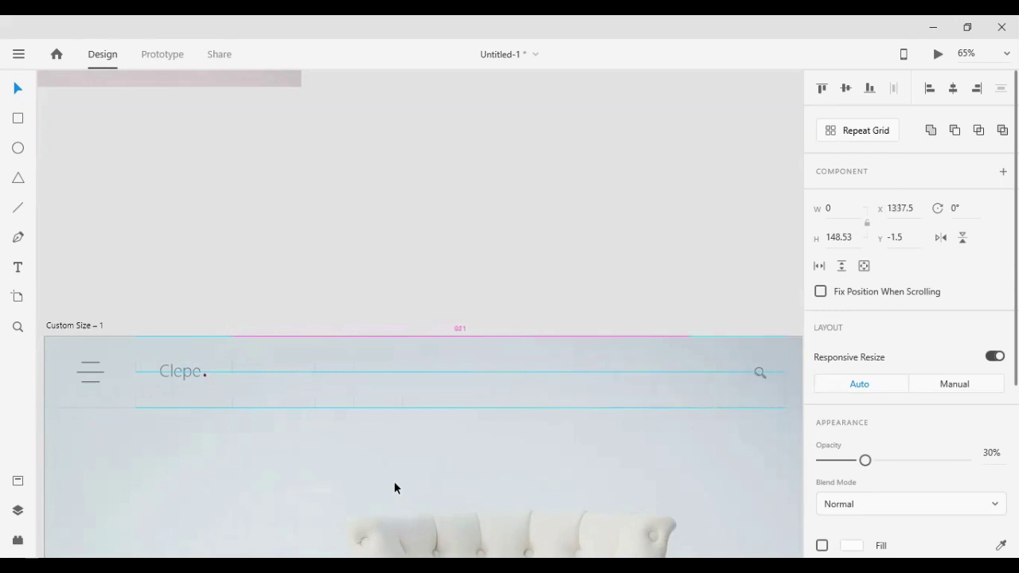
key(shift+Right)
key(shift+Right)
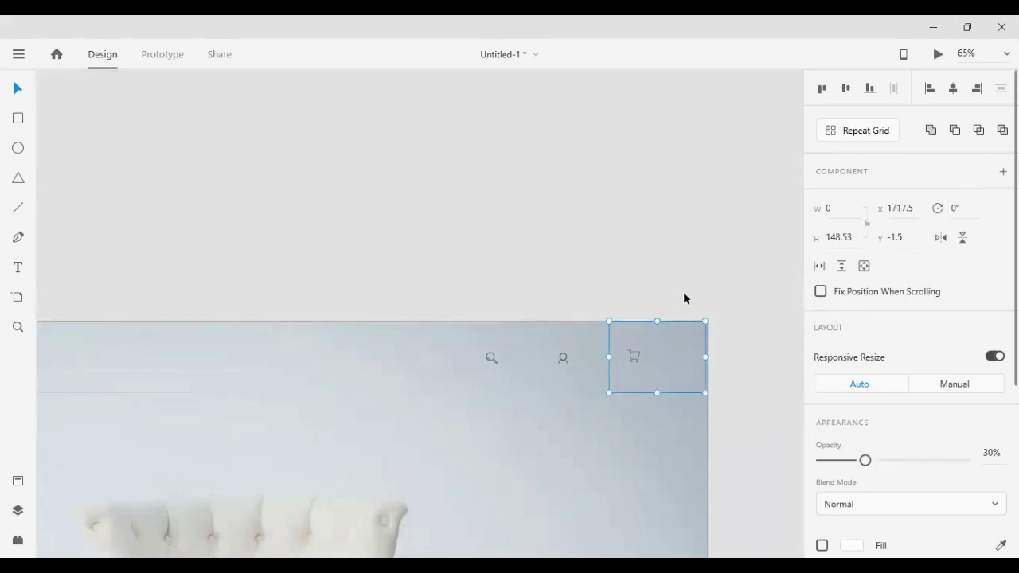
- Undo and redo the divider copies placed between the header icons
key(ctrl+z)
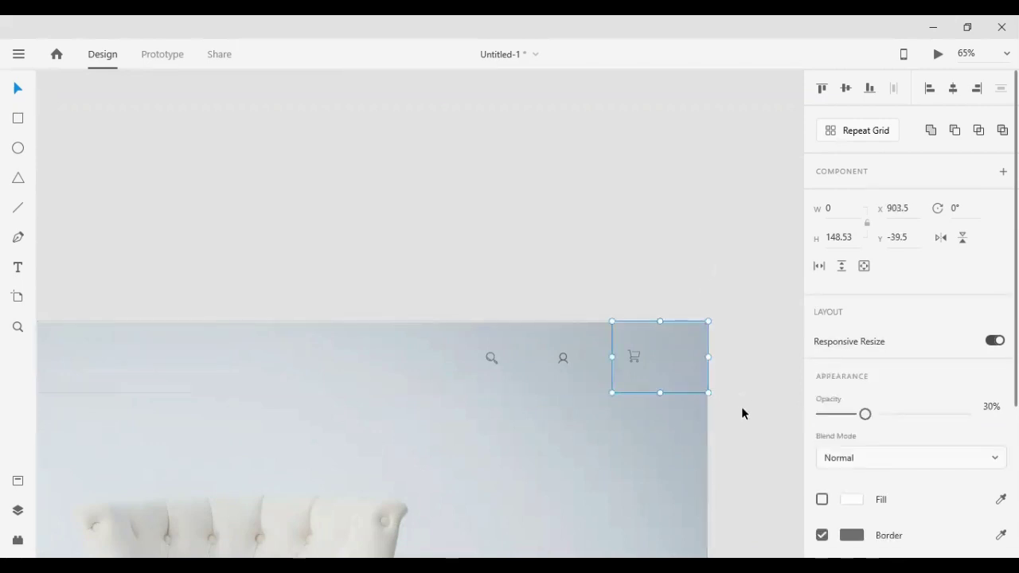
key(ctrl+shift+z)
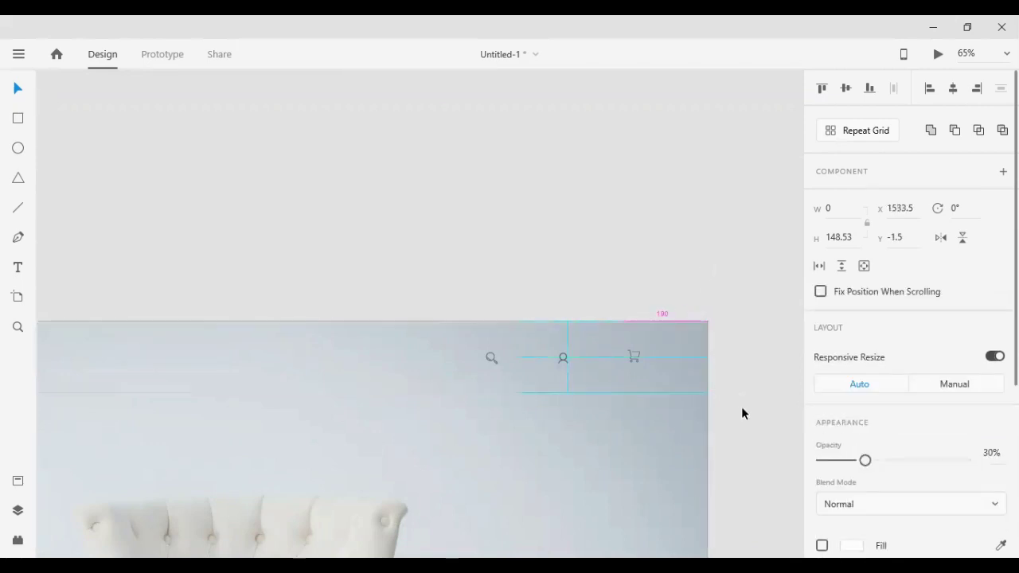
key(ctrl+shift+z)
key(ctrl+shift+z)
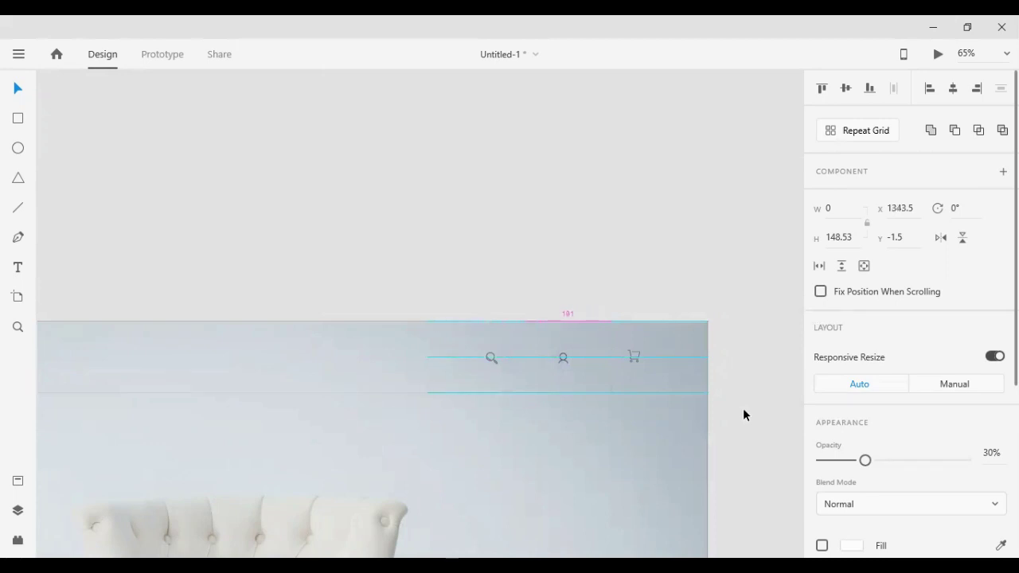
key(ctrl+shift+z)
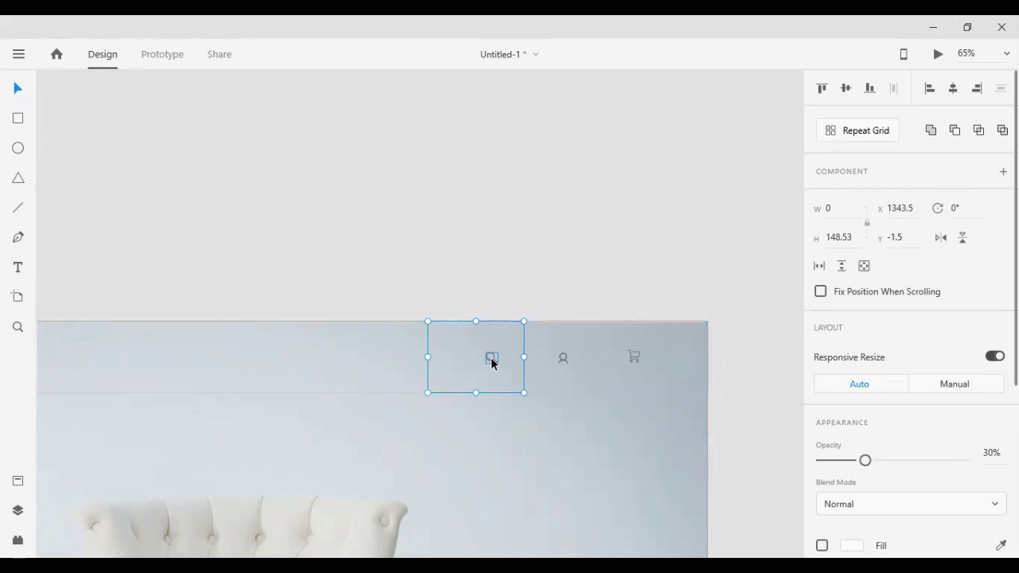
key(ctrl+shift+z)
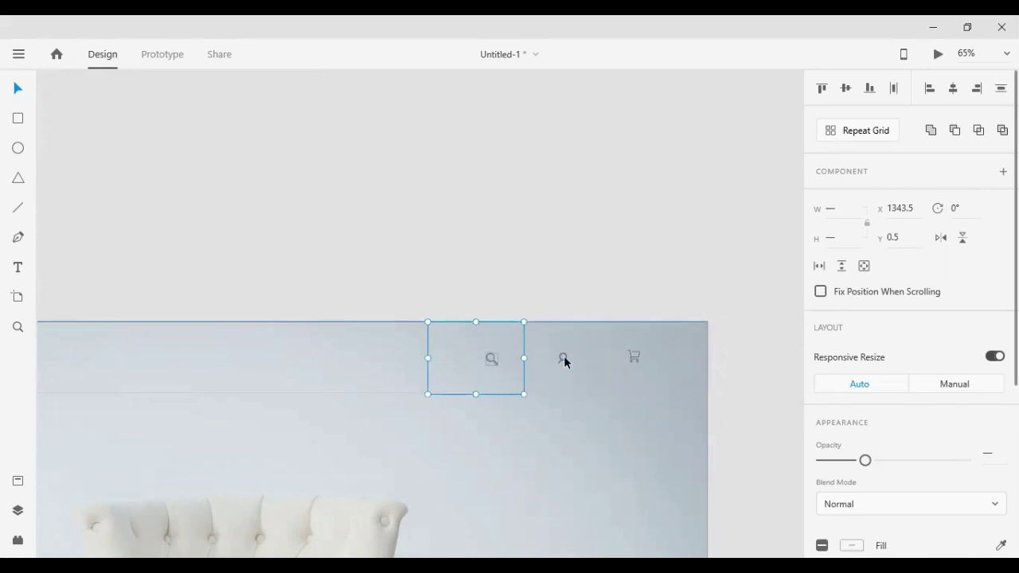
key(ctrl+shift+z)
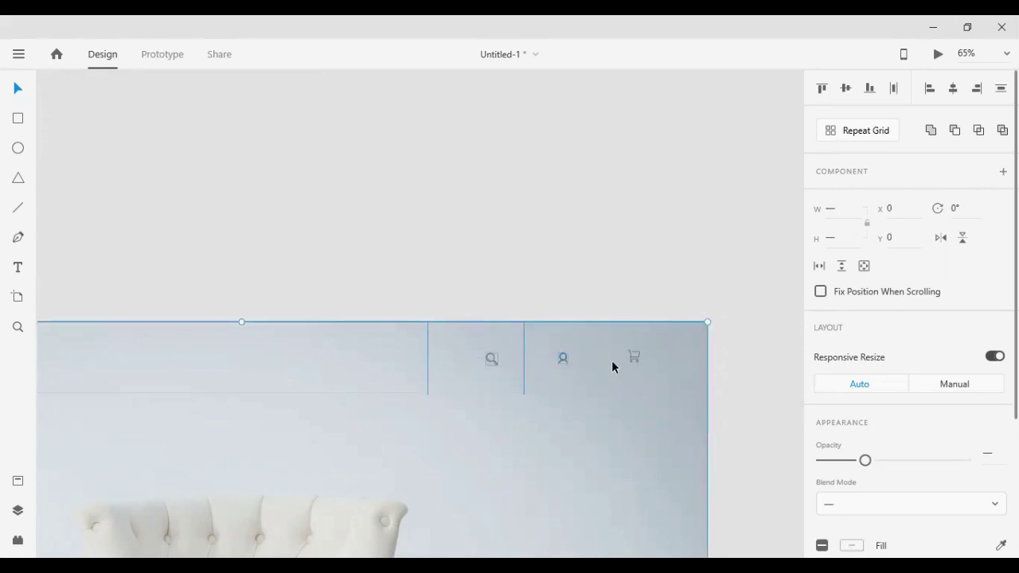
key(ctrl+z)
key(ctrl+z)
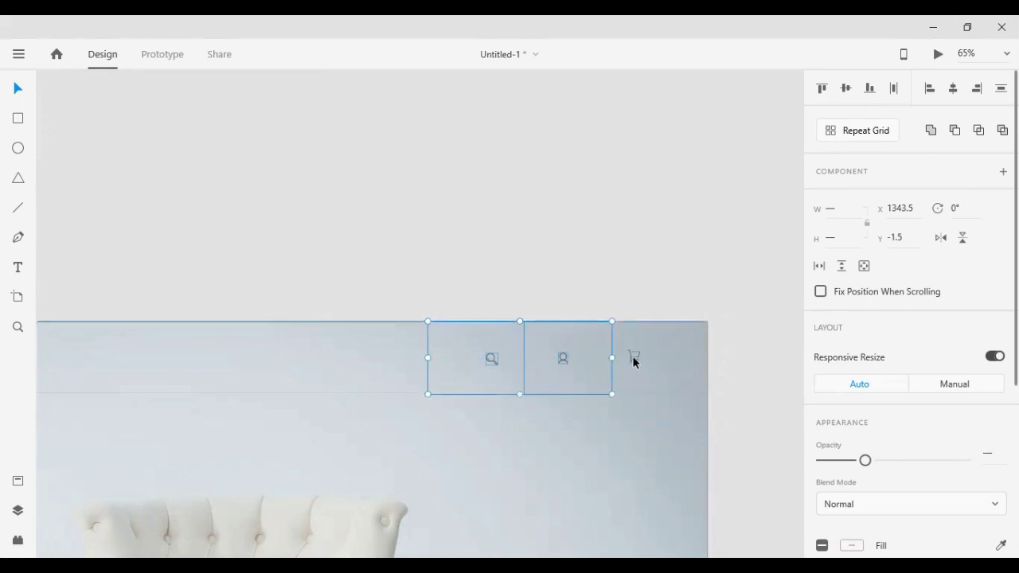
- Distribute the search, user and cart icon boxes evenly within their cells
shift+click(633, 359)
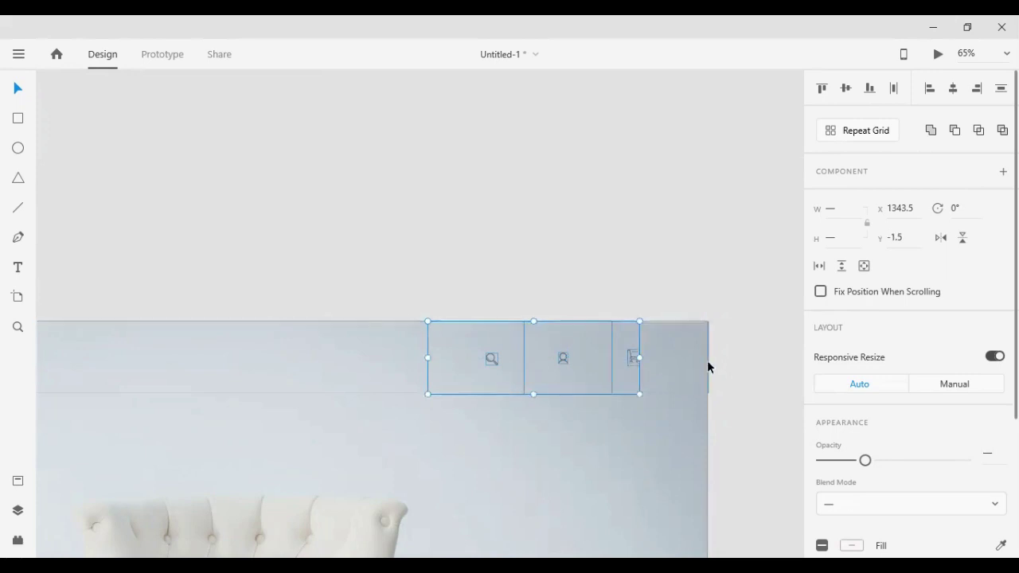
shift+click(707, 360)
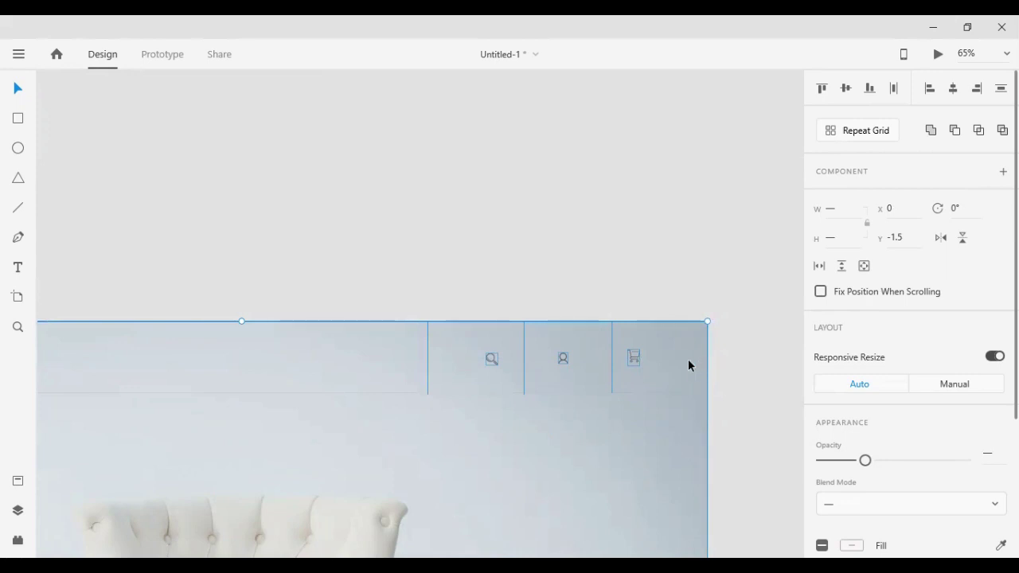
shift+click(707, 358)
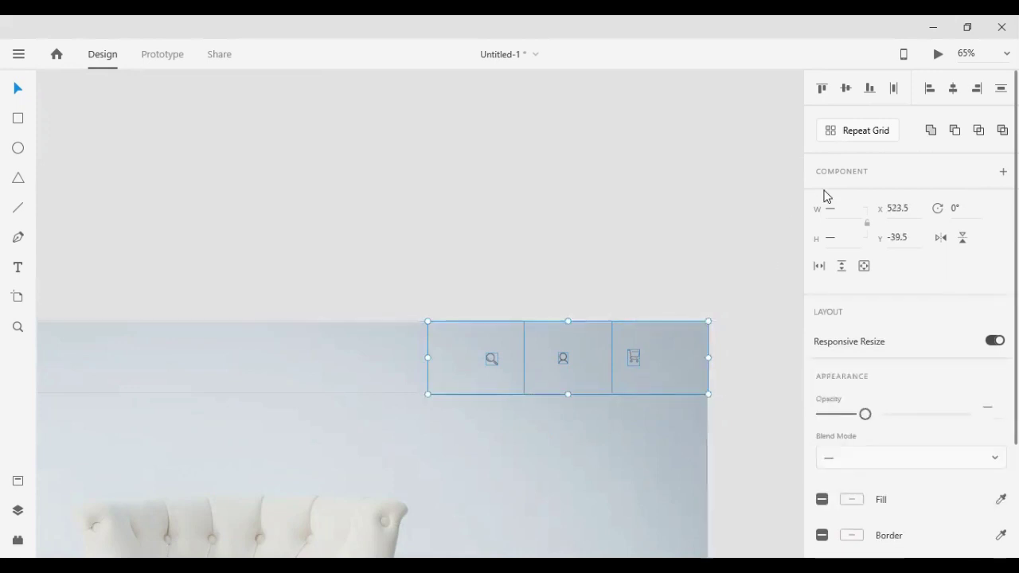
click(896, 90)
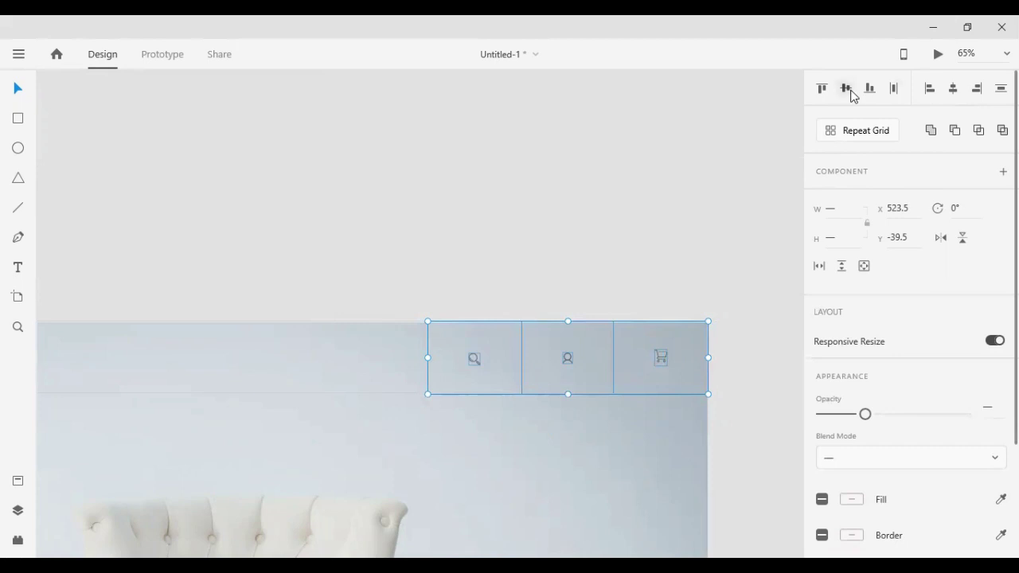
click(645, 175)
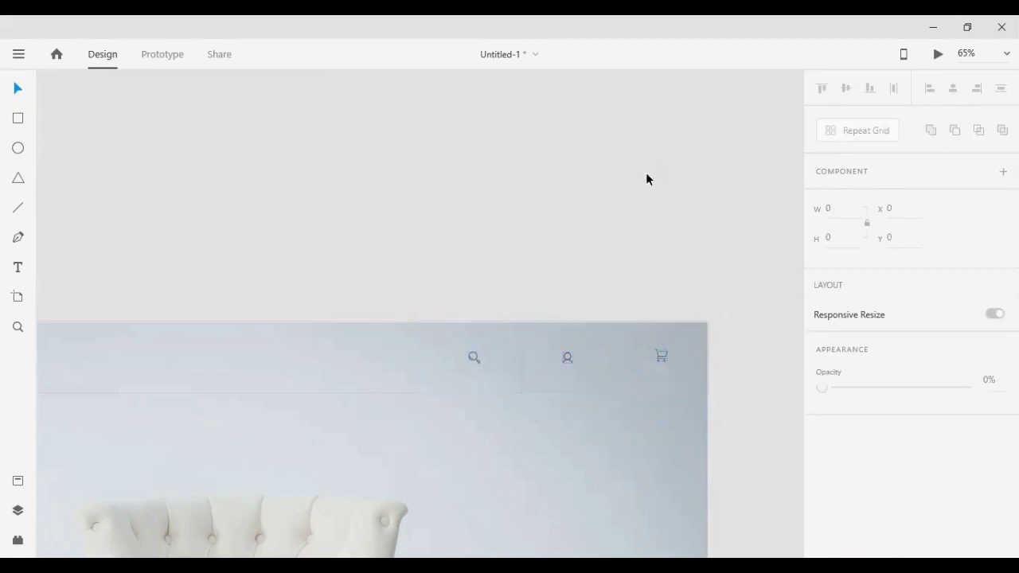
click(705, 343)
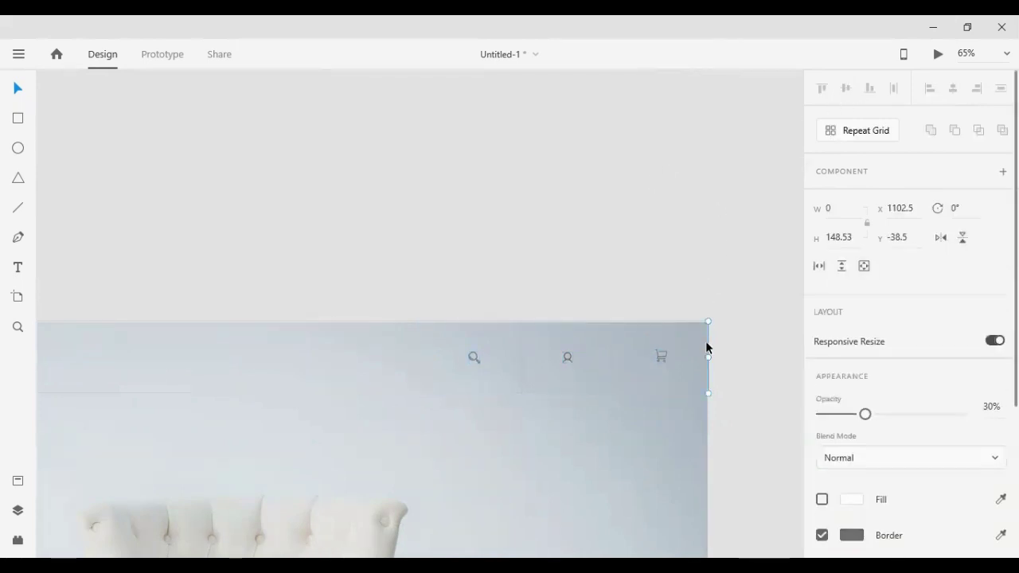
click(668, 239)
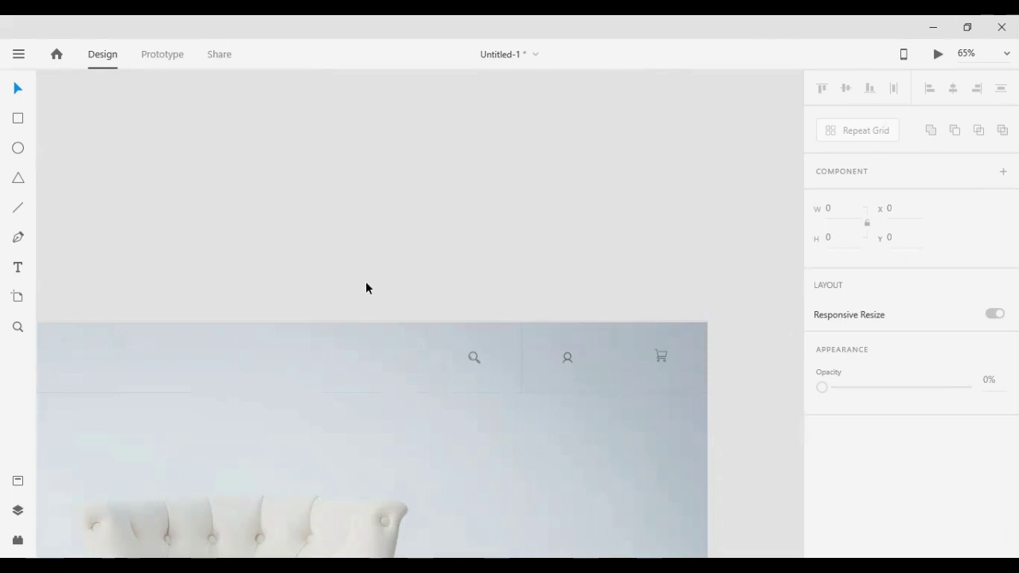
- Zoom out to view the artboard, then zoom to about 84.5% on the header's middle
scroll(340, 361, down, 3)
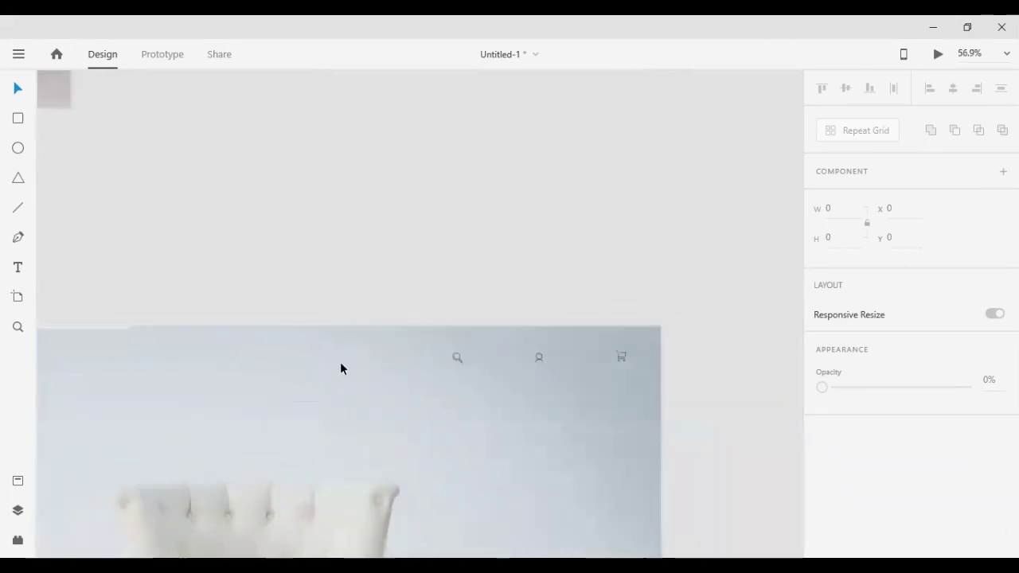
scroll(340, 362, left, 3)
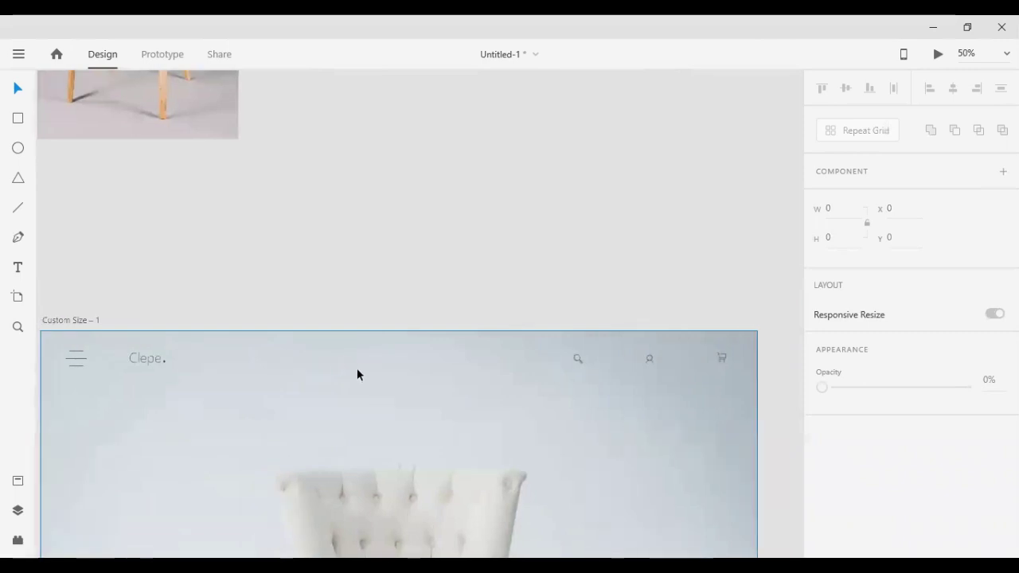
scroll(357, 368, up, 1)
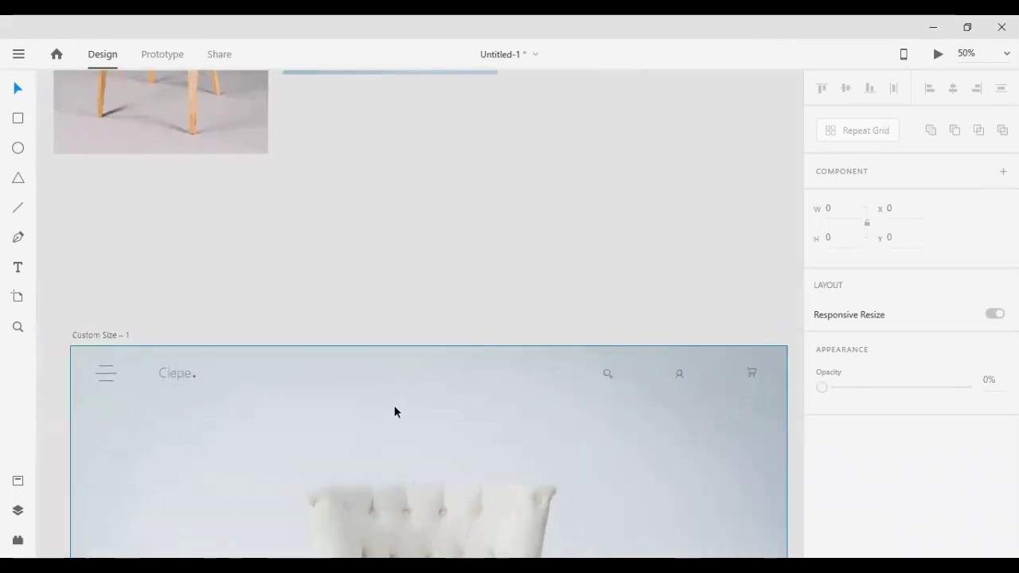
scroll(394, 407, up, 4)
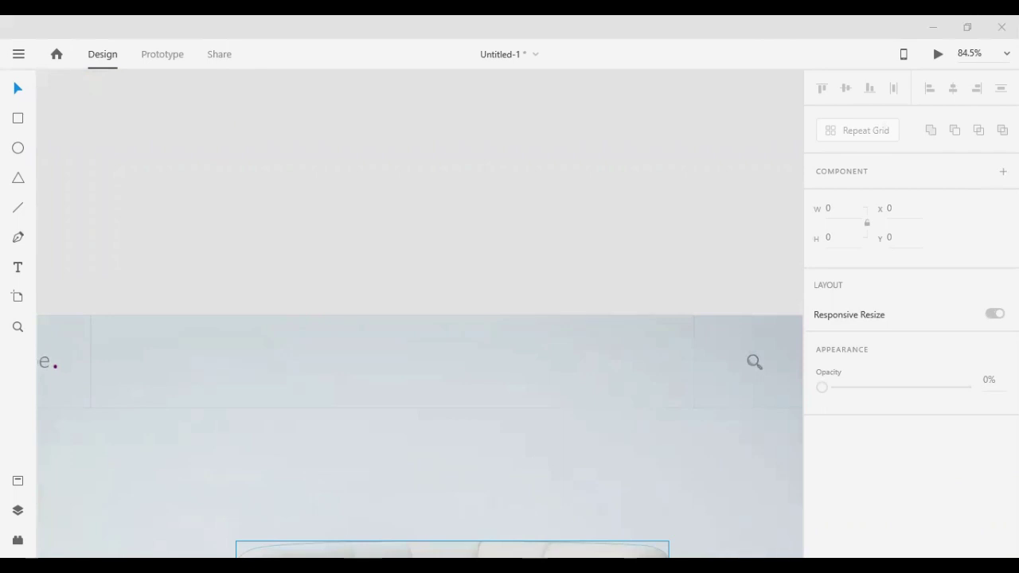
- Add a 'Collections' text label in the header's middle at font size 25
click(17, 267)
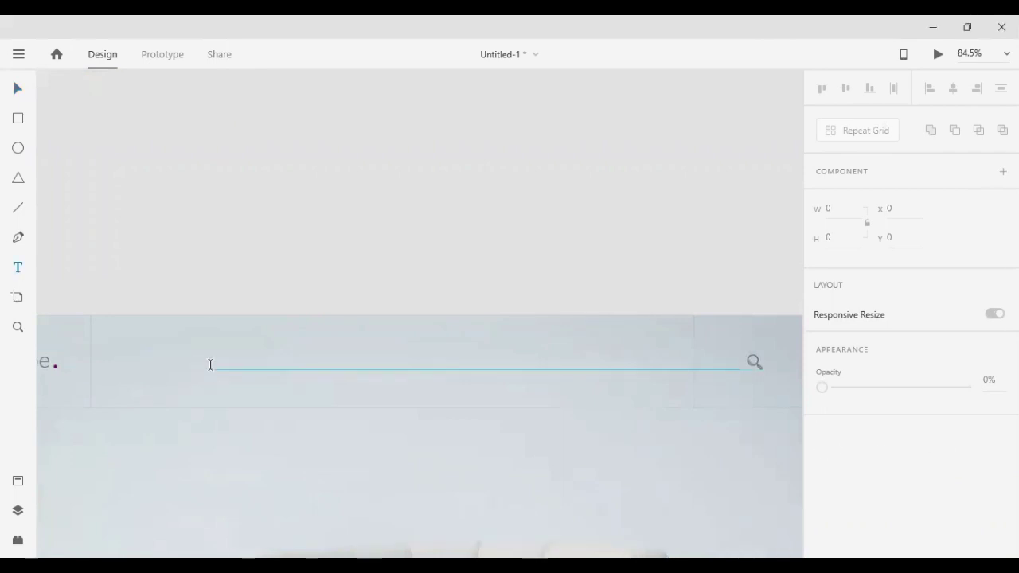
click(210, 362)
click(835, 488)
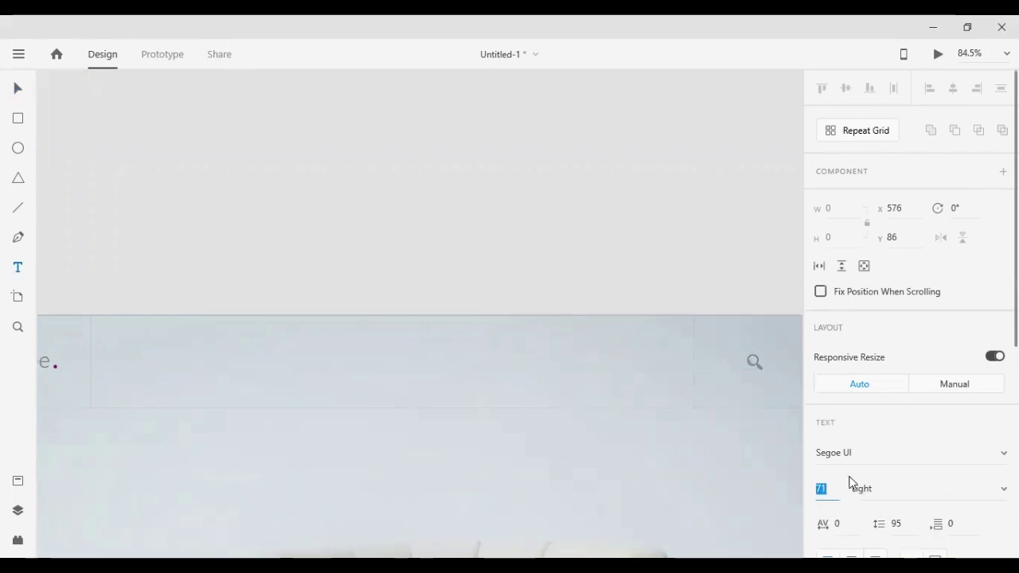
text(25)
key(Return)
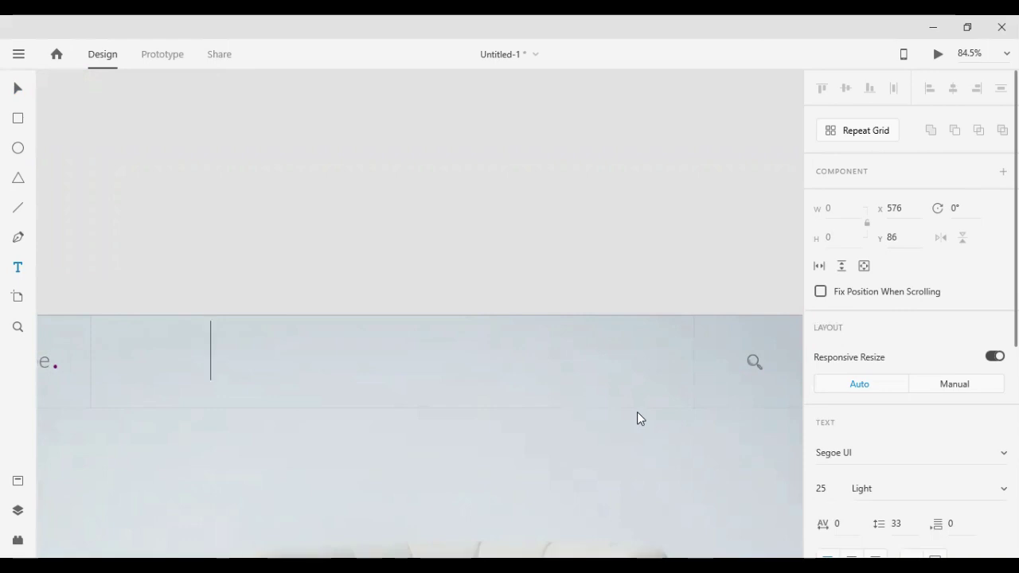
text(collec)
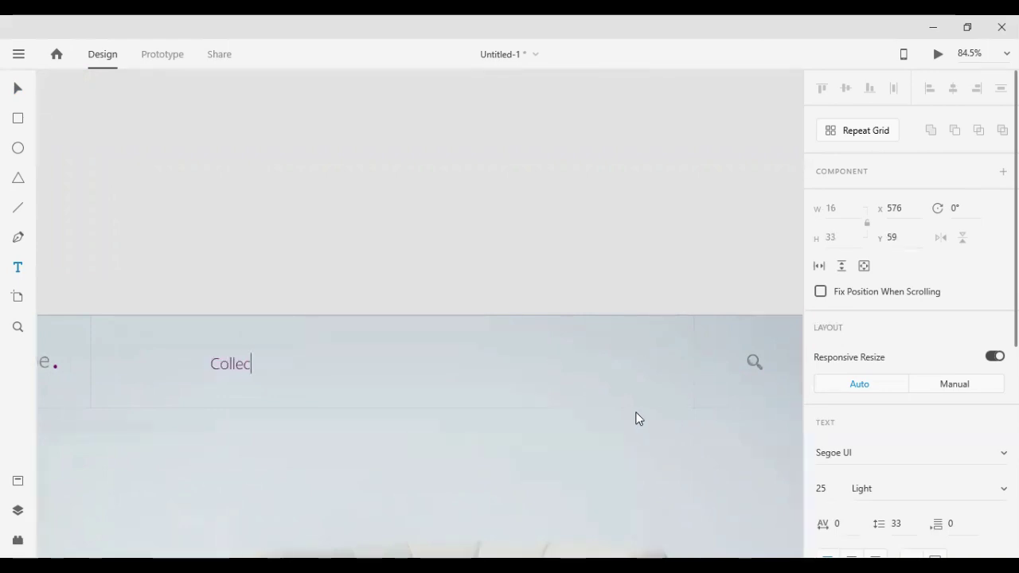
text(tions)
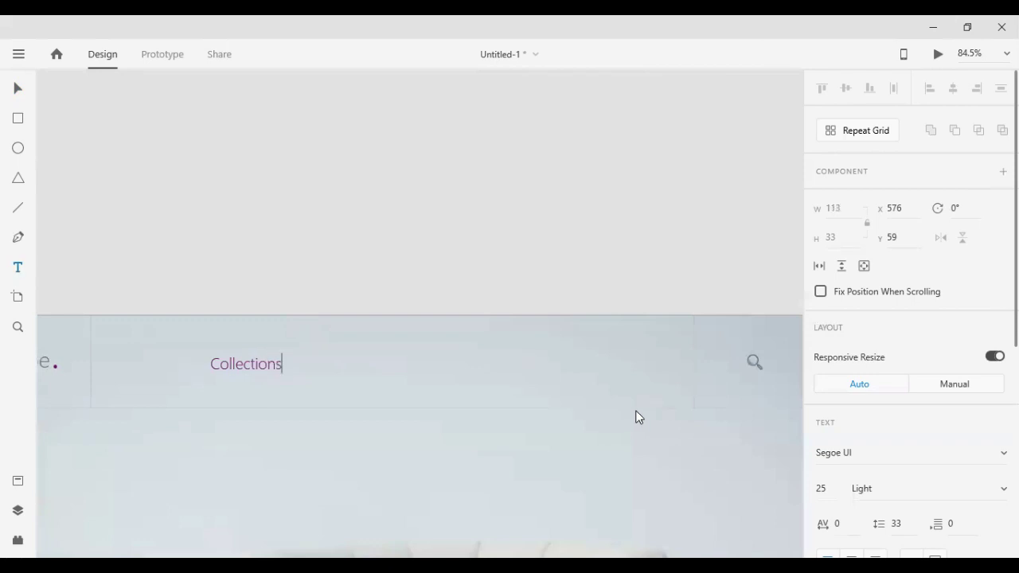
click(17, 87)
- Colour the label grey with the Fill eyedropper and copy it along the header
click(325, 238)
click(245, 363)
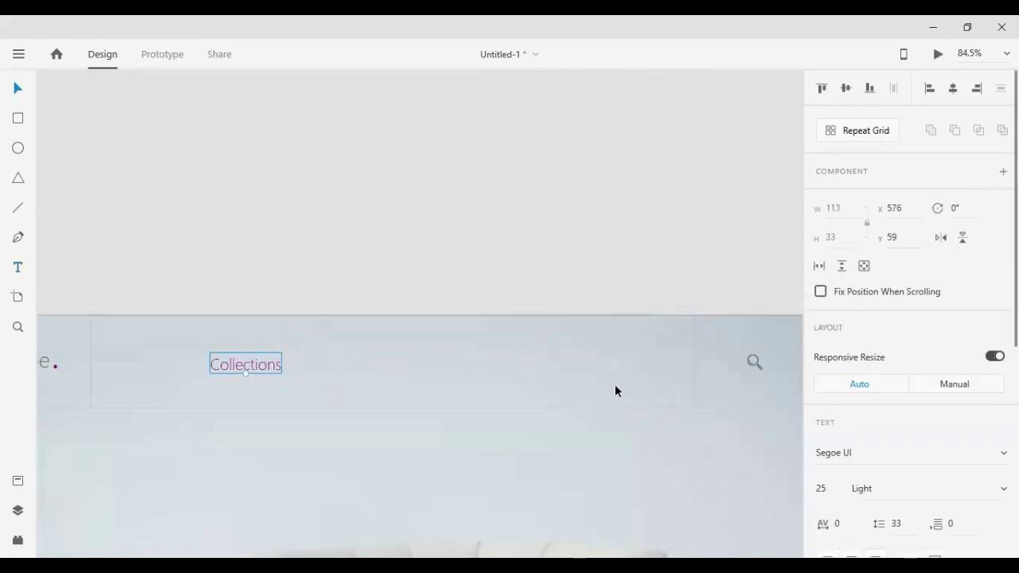
scroll(963, 434, down, 8)
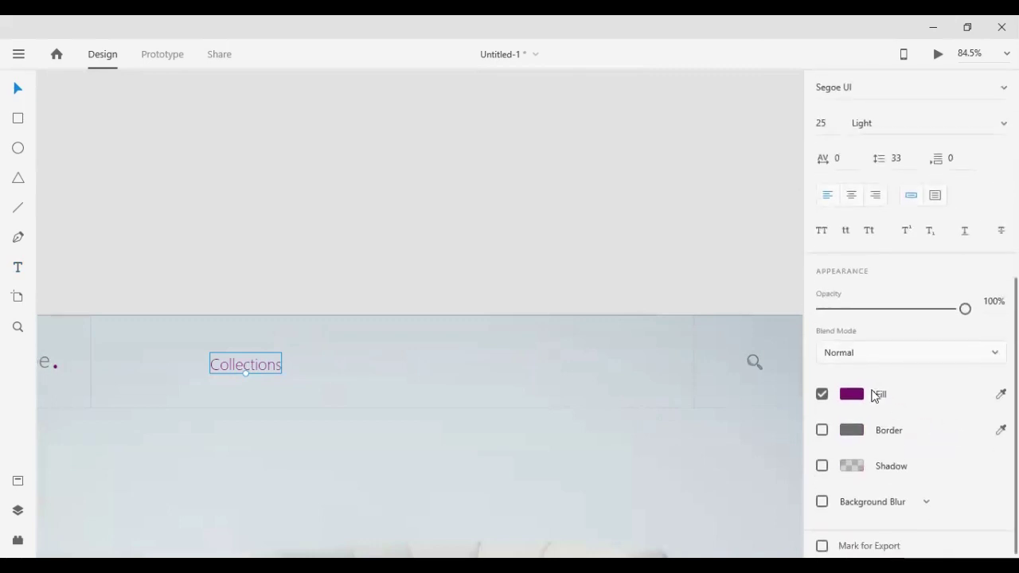
click(1000, 393)
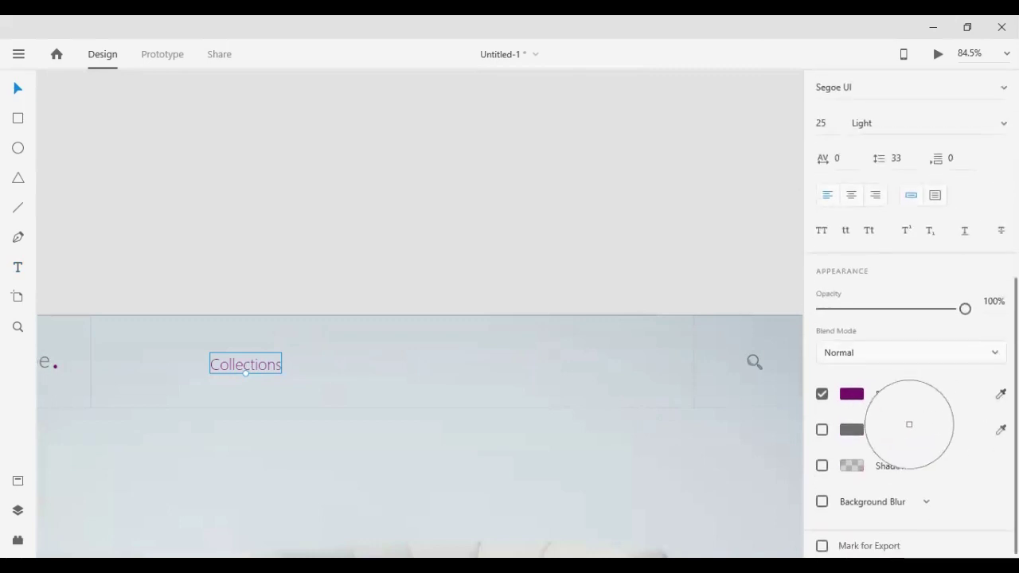
click(853, 421)
click(191, 363)
drag(240, 363, 492, 370)
- Retype the three copied labels as Contact, Winter and Kitchens
click(319, 364)
double_click(319, 363)
double_click(319, 364)
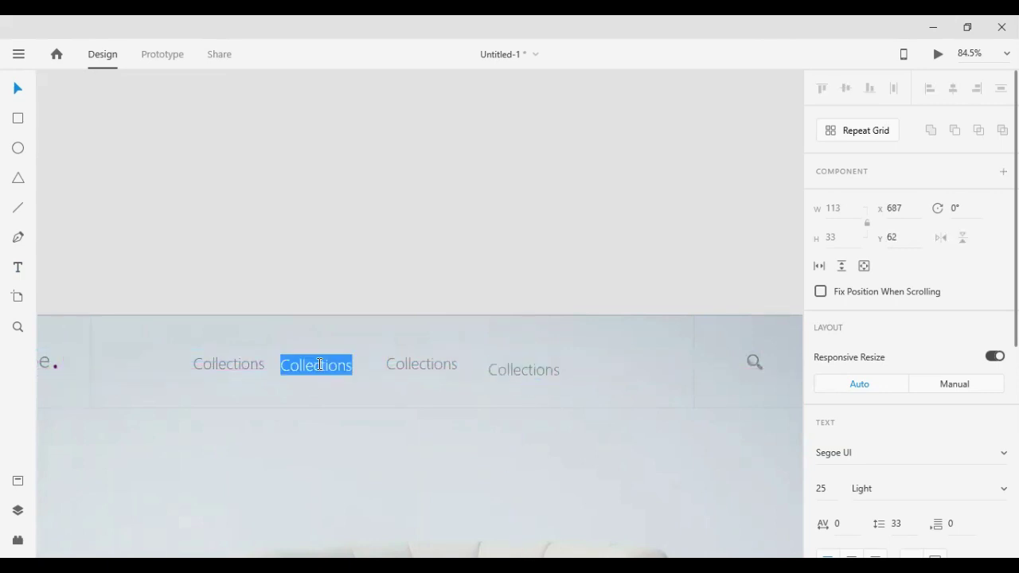
text(Contact)
key(Escape)
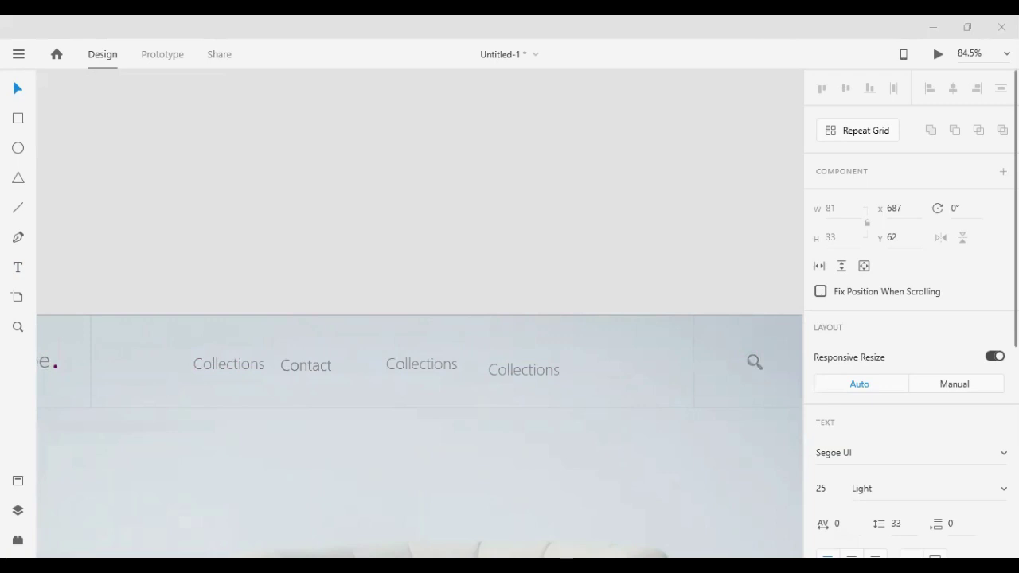
click(421, 364)
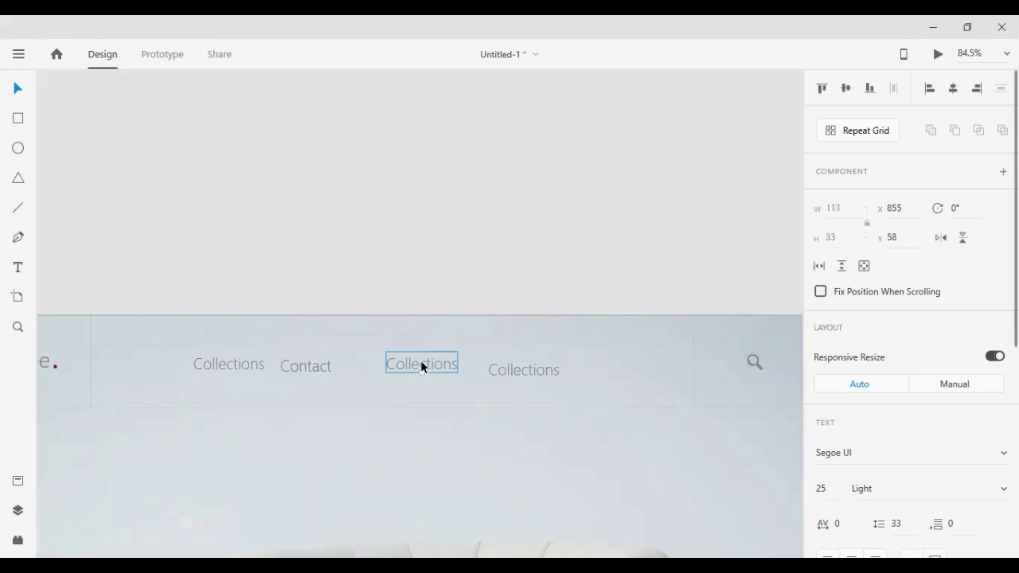
double_click(384, 360)
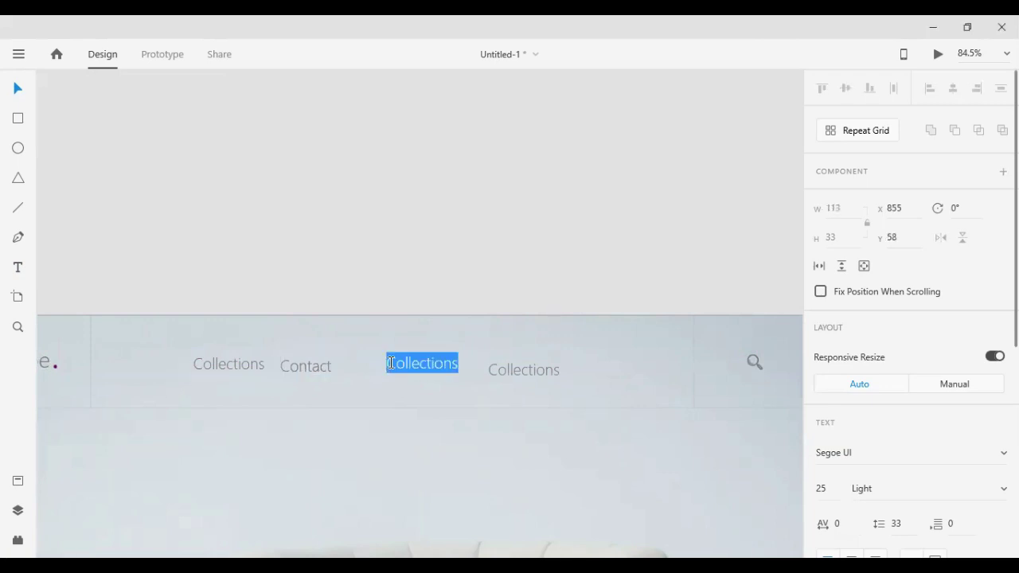
text(Winter)
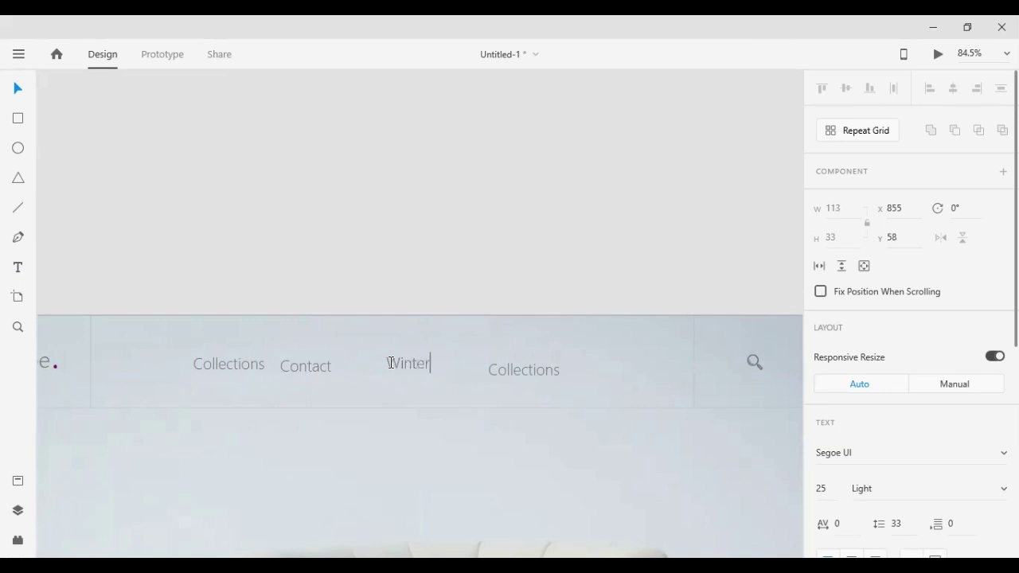
double_click(547, 370)
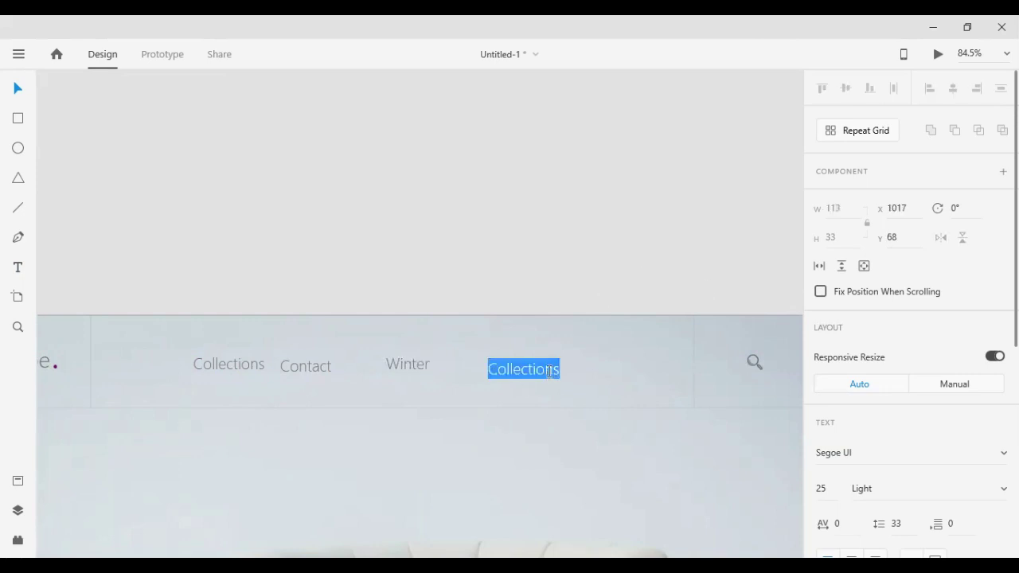
text(Kitchens)
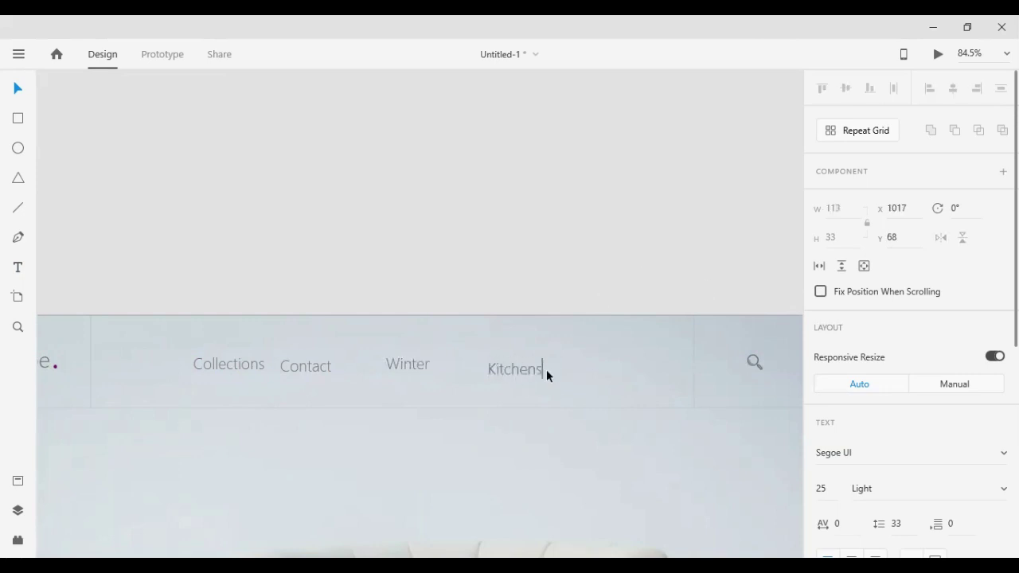
- Move Contact after Kitchens, then align and distribute all four nav labels
click(23, 92)
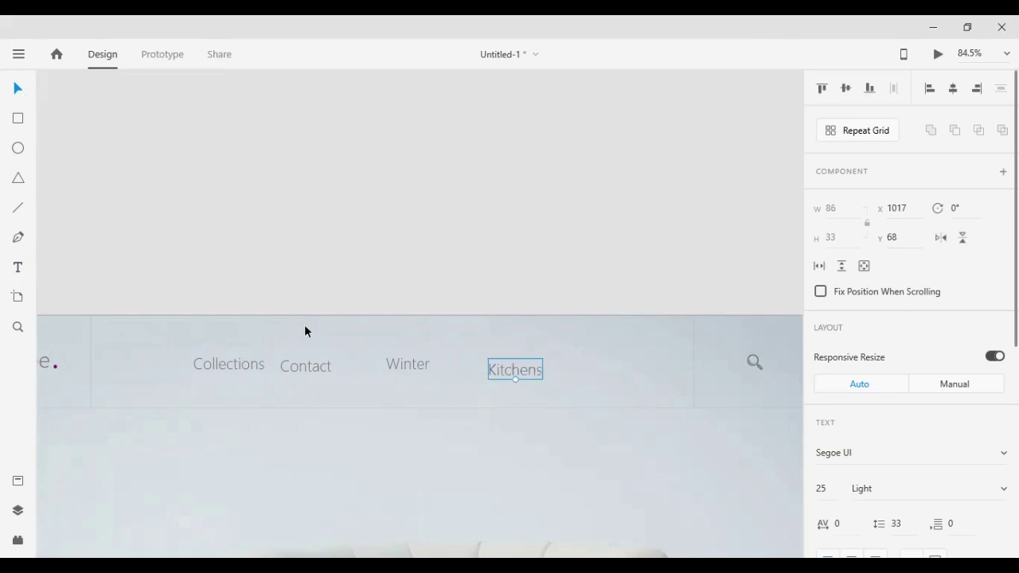
drag(314, 371, 585, 371)
shift+click(509, 368)
shift+click(408, 360)
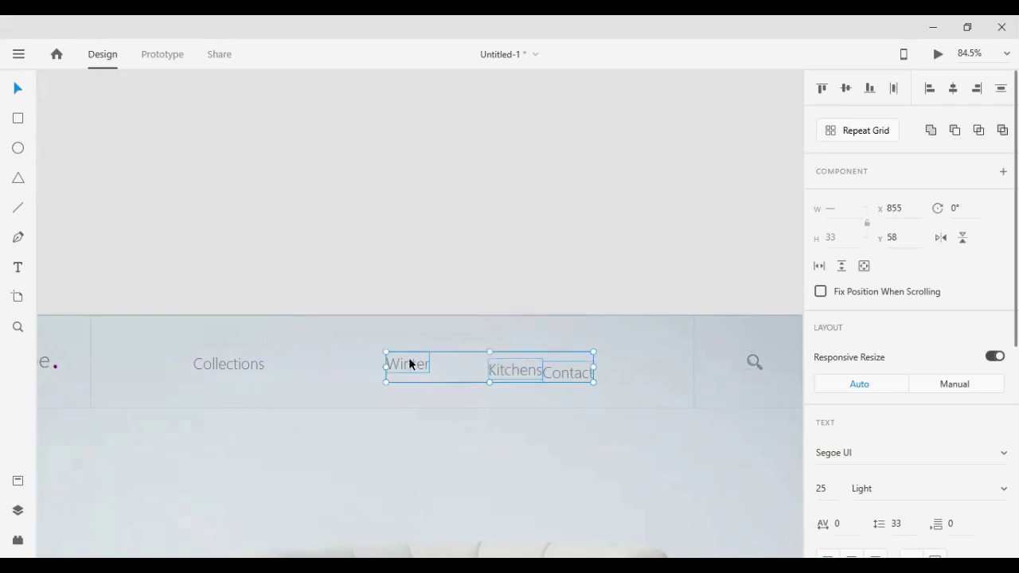
shift+click(249, 366)
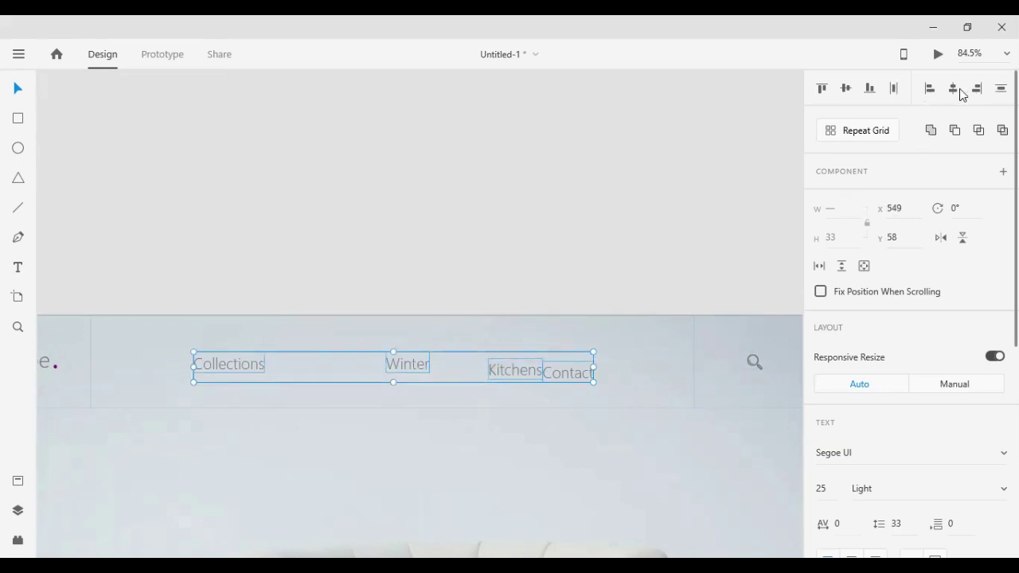
click(847, 90)
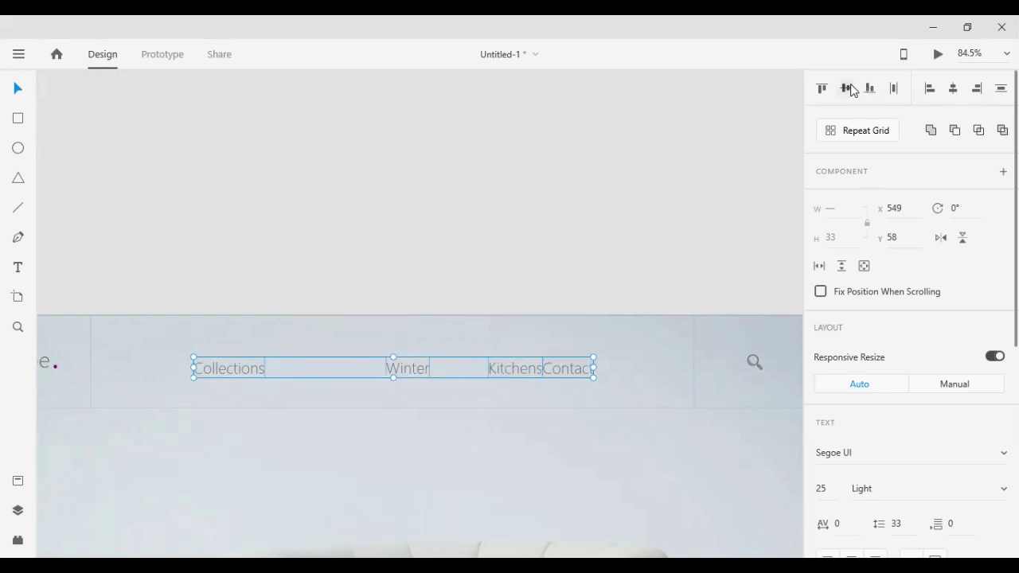
click(893, 89)
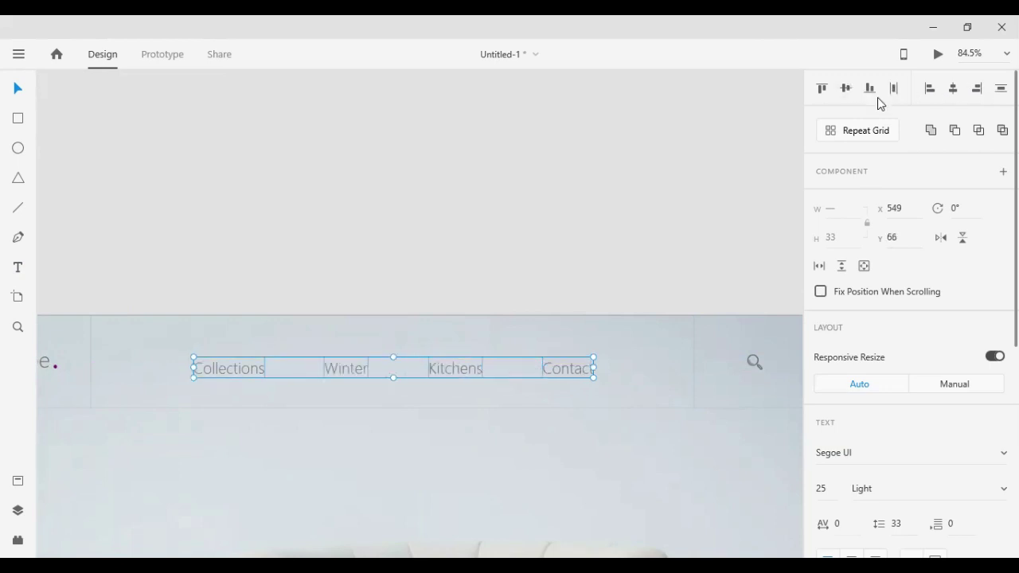
click(484, 172)
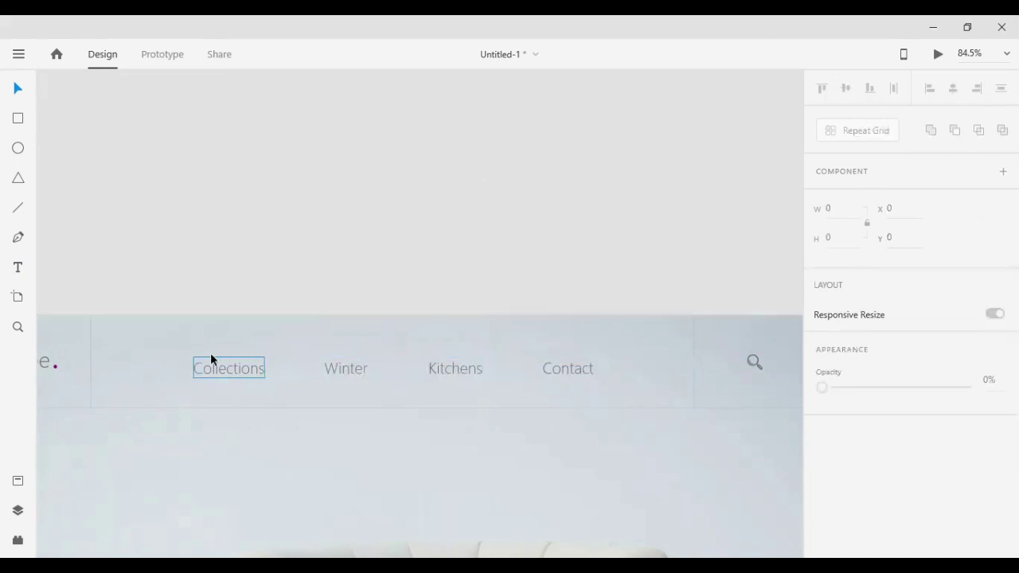
- Nudge Collections to the right and Contact to the left with Shift+arrow
click(238, 366)
key(shift+Right)
key(shift+Right)
key(shift+Right)
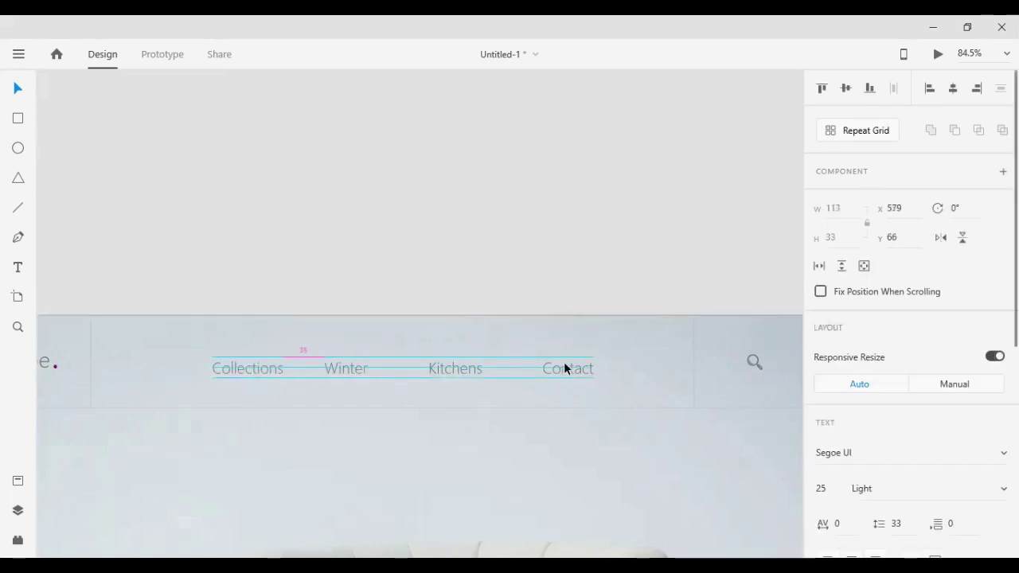
click(563, 363)
key(shift+Left)
key(shift+Left)
key(shift+Left)
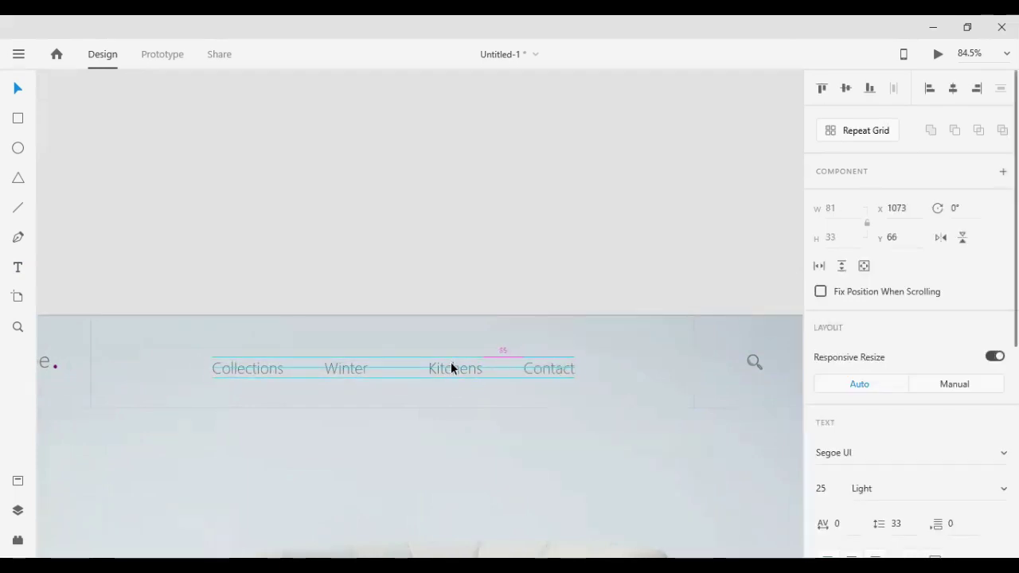
- Reselect the four nav labels, space them evenly and centre them horizontally
click(450, 363)
shift+click(261, 368)
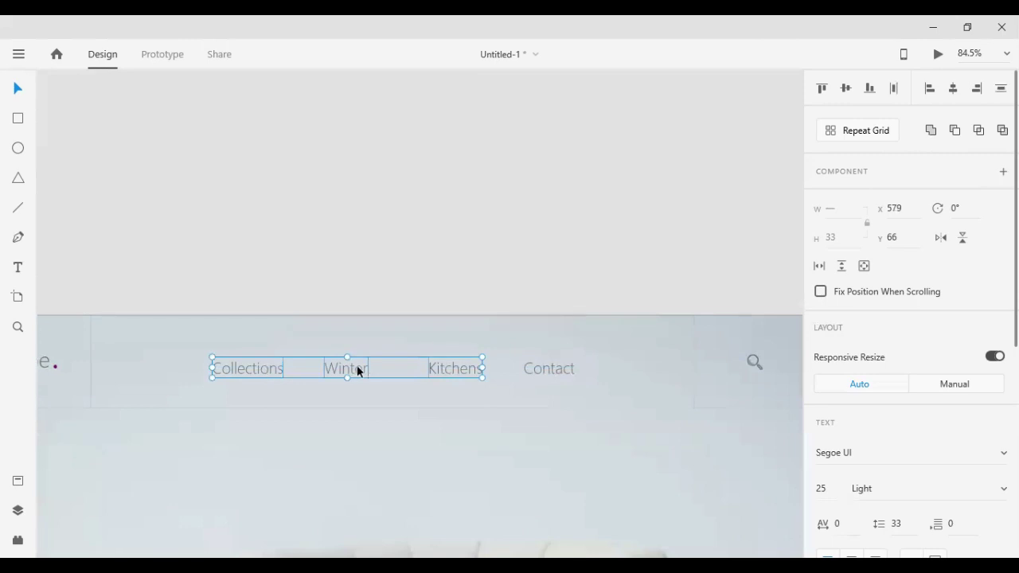
shift+click(528, 369)
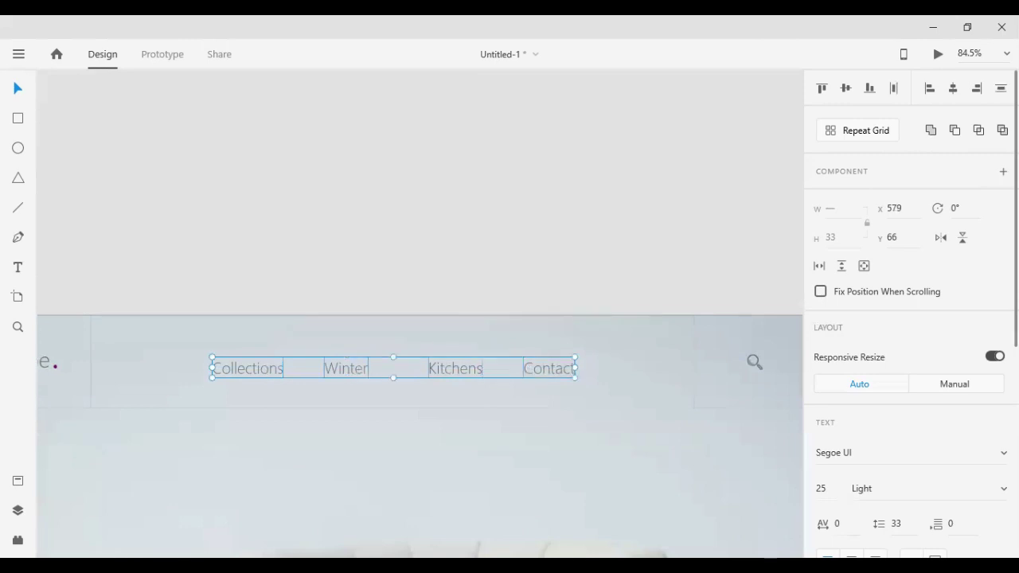
click(893, 89)
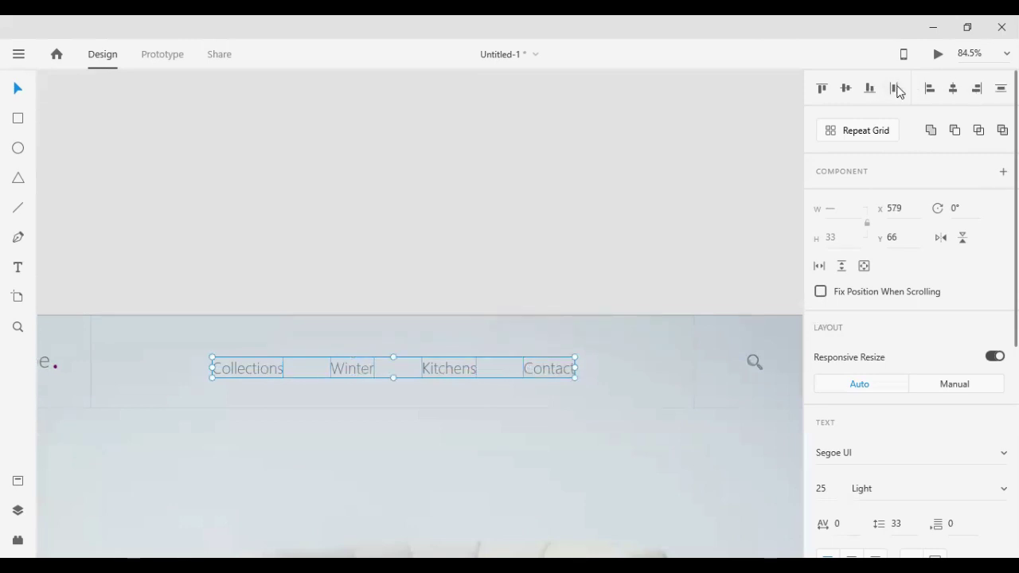
click(953, 88)
click(471, 182)
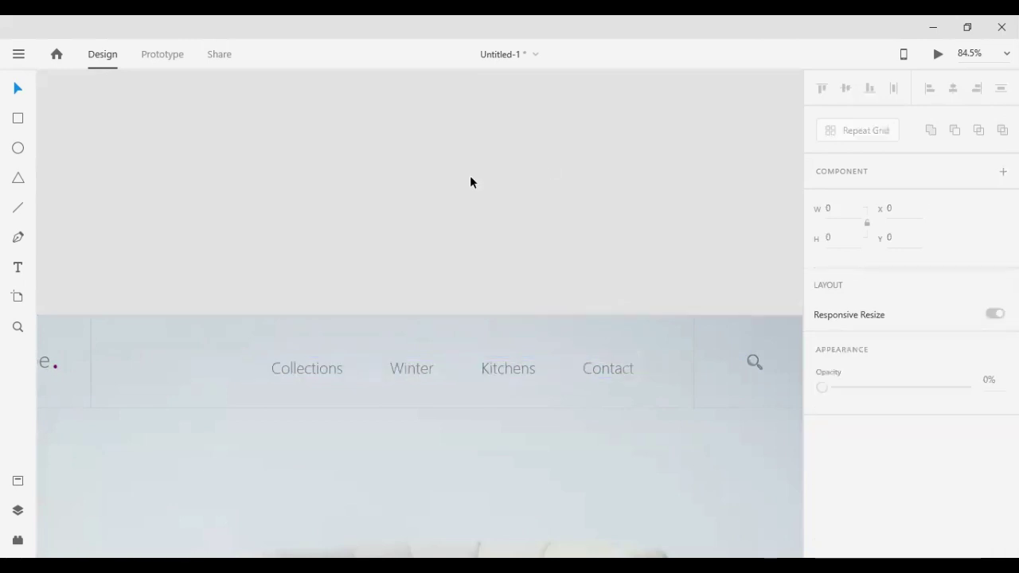
- Align the nav labels vertically middle with the left and right header divider lines
scroll(569, 251, down, 2)
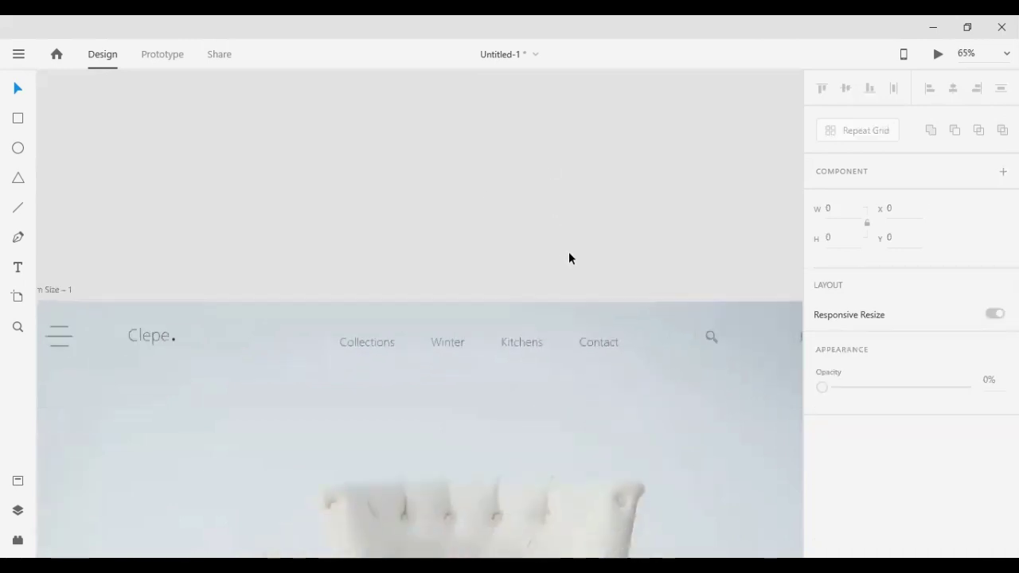
click(662, 321)
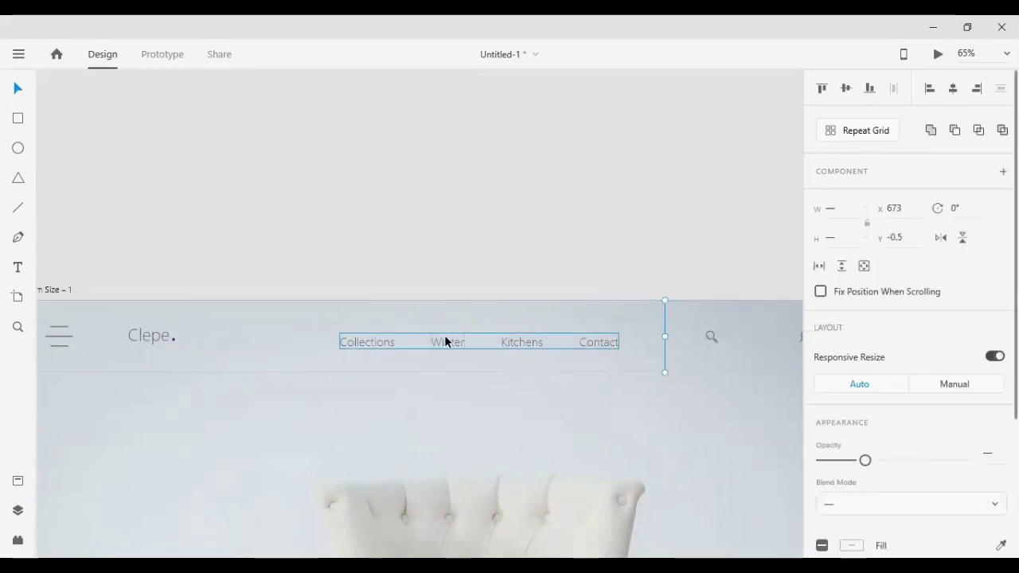
shift+click(445, 337)
shift+click(201, 332)
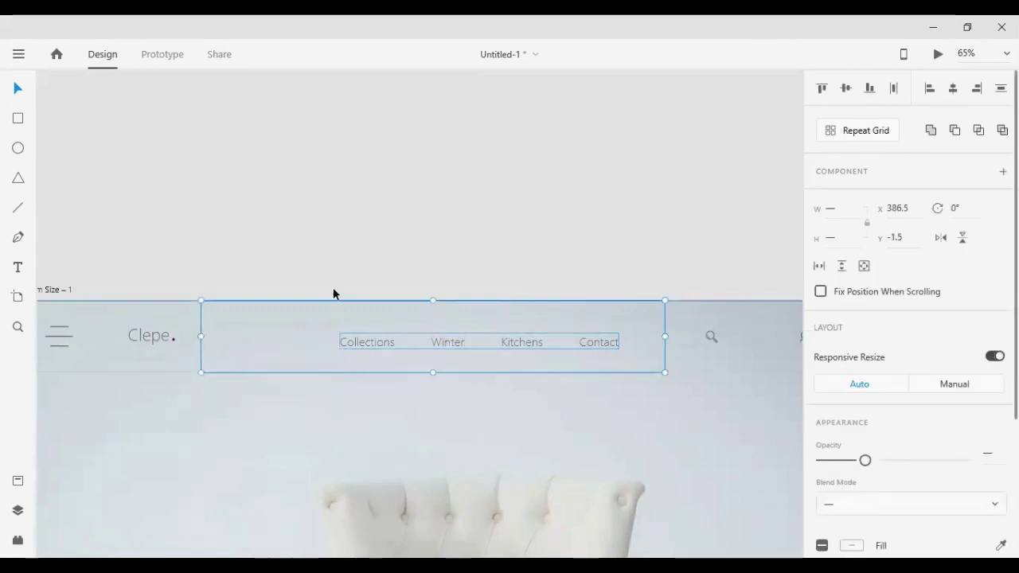
click(953, 88)
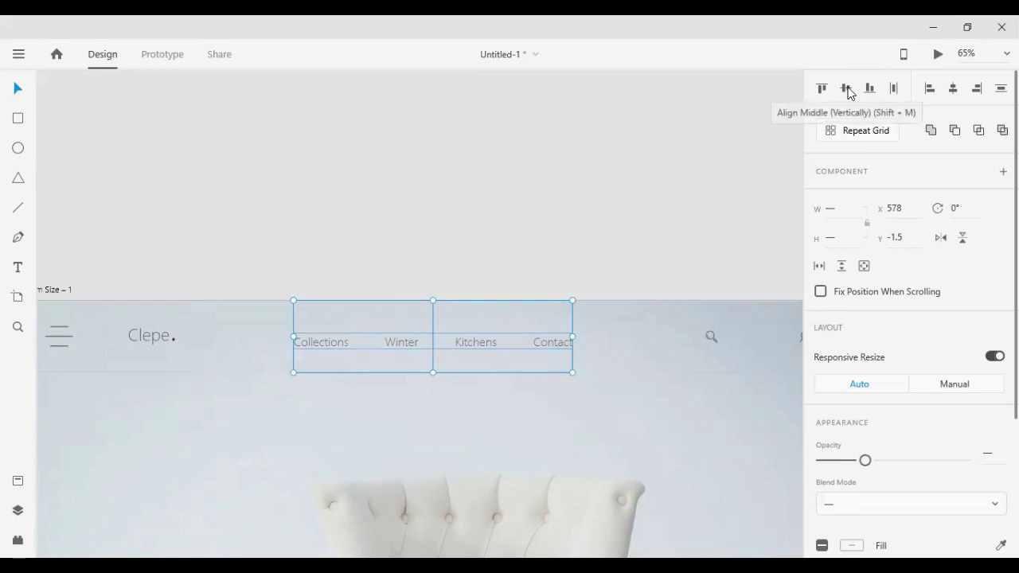
key(ctrl+z)
key(ctrl+z)
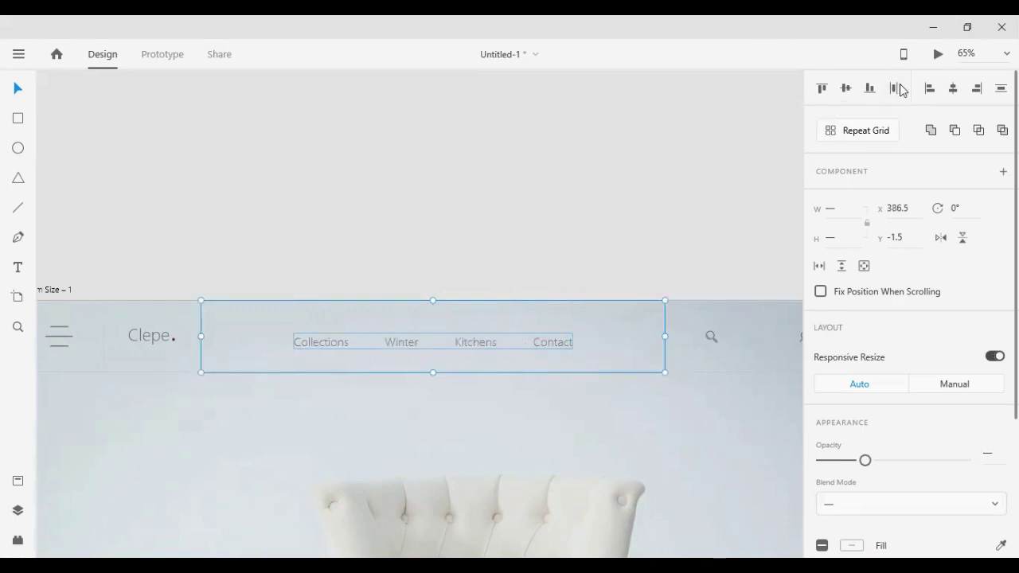
click(847, 92)
click(510, 202)
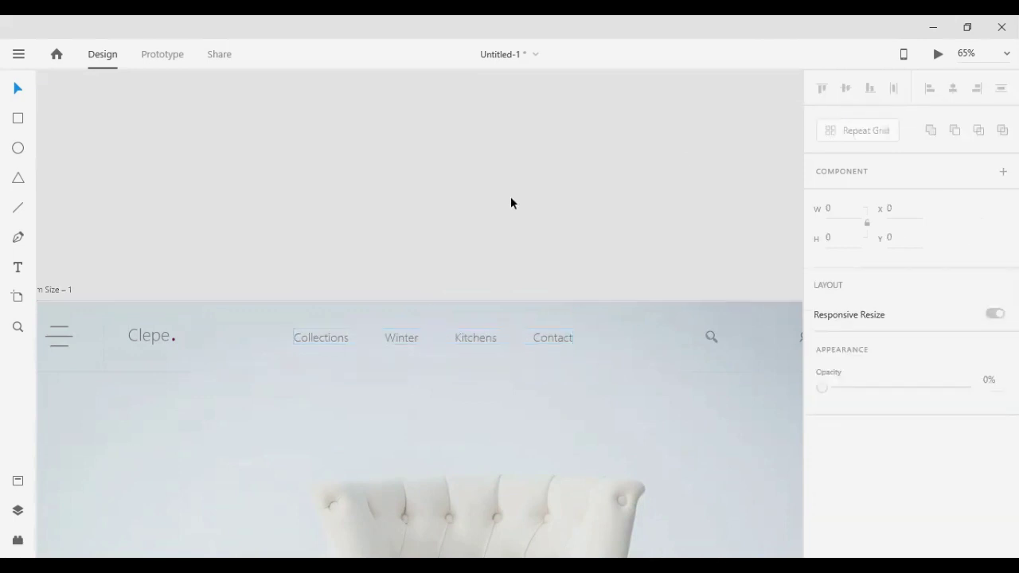
scroll(472, 257, down, 3)
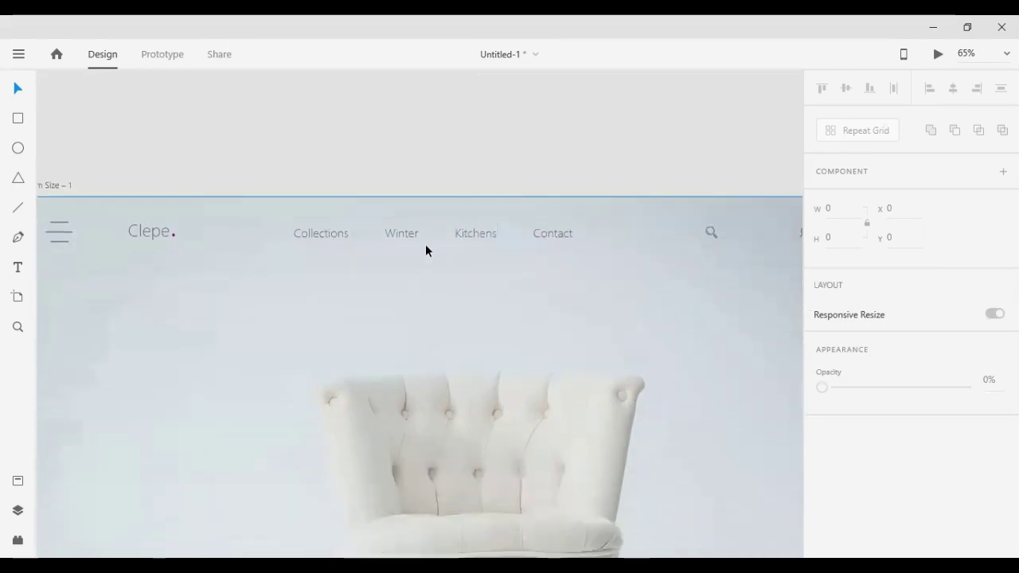
scroll(475, 286, down, 2)
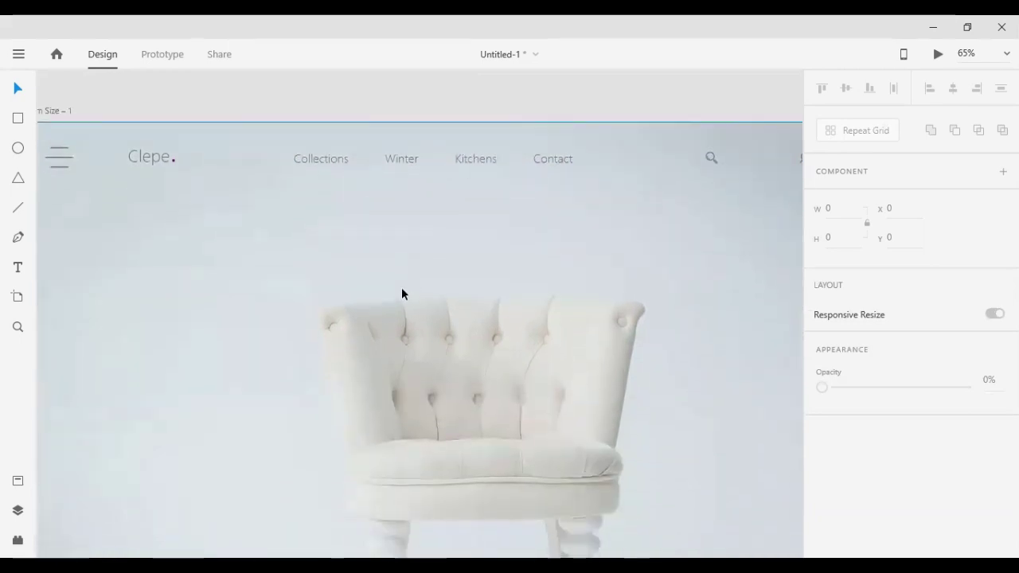
scroll(400, 286, down, 2)
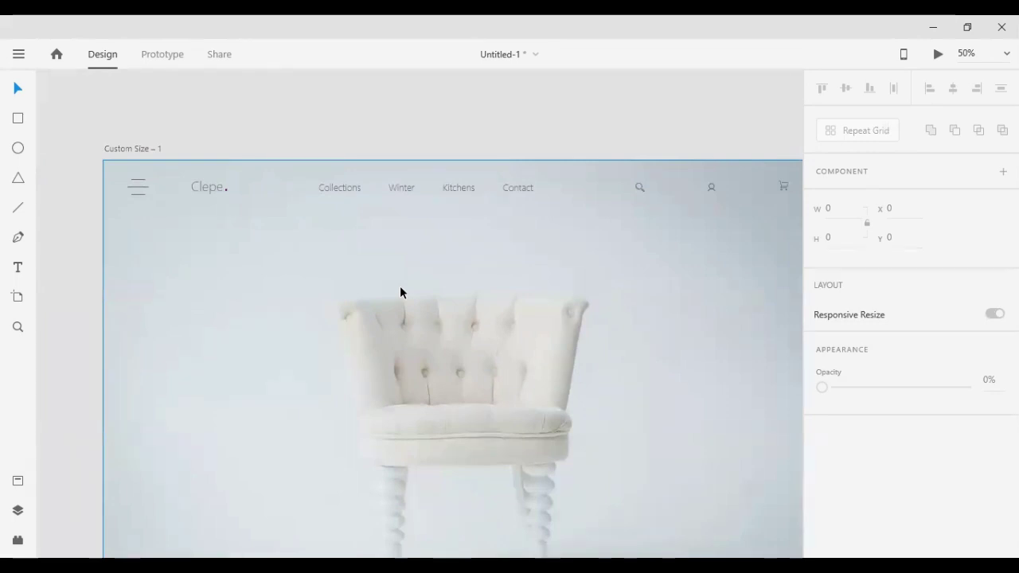
- Add a WINTER text box left of the armchair, enlarge it and move it over the chair
click(18, 267)
click(265, 340)
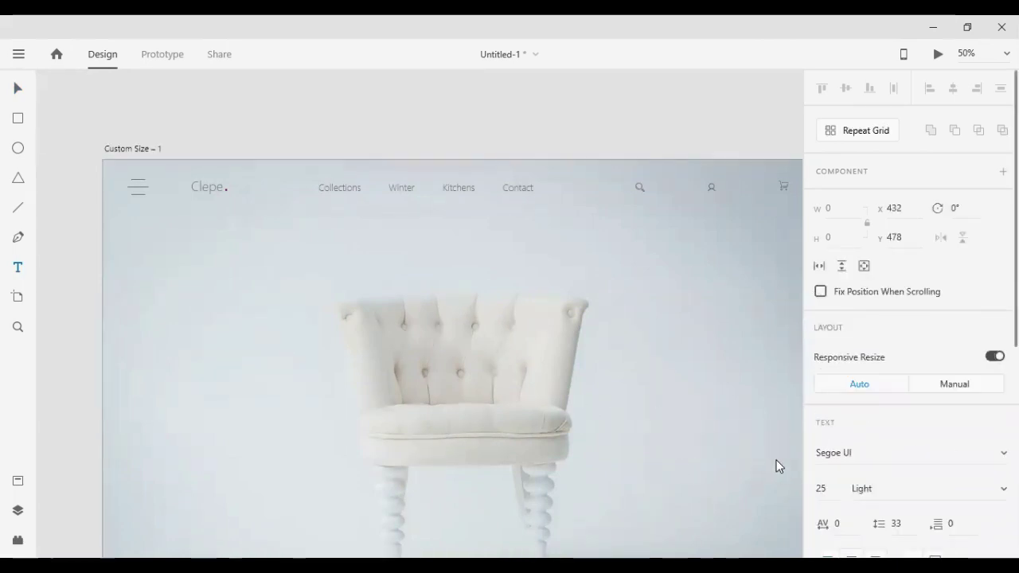
text(NTER)
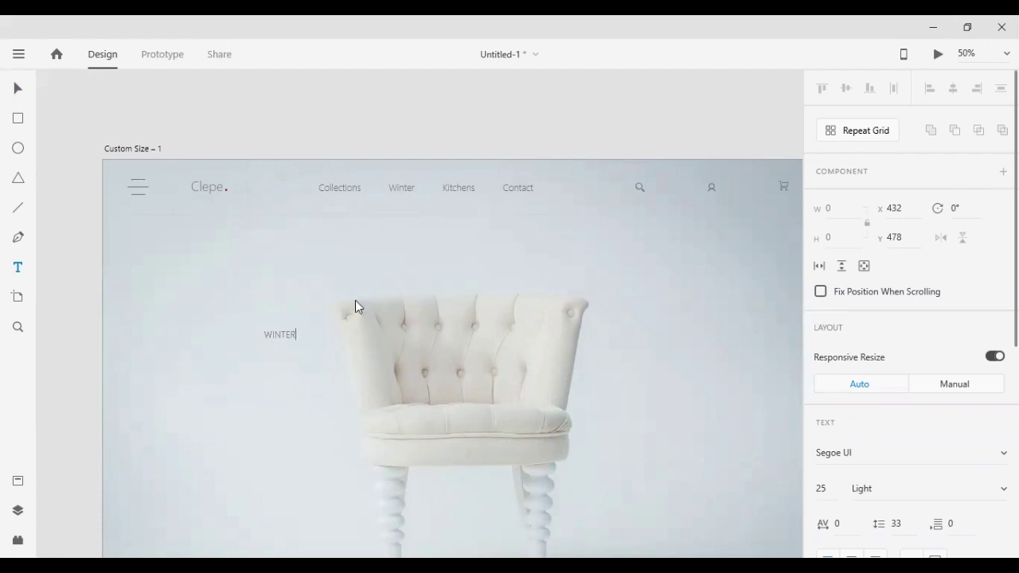
click(17, 88)
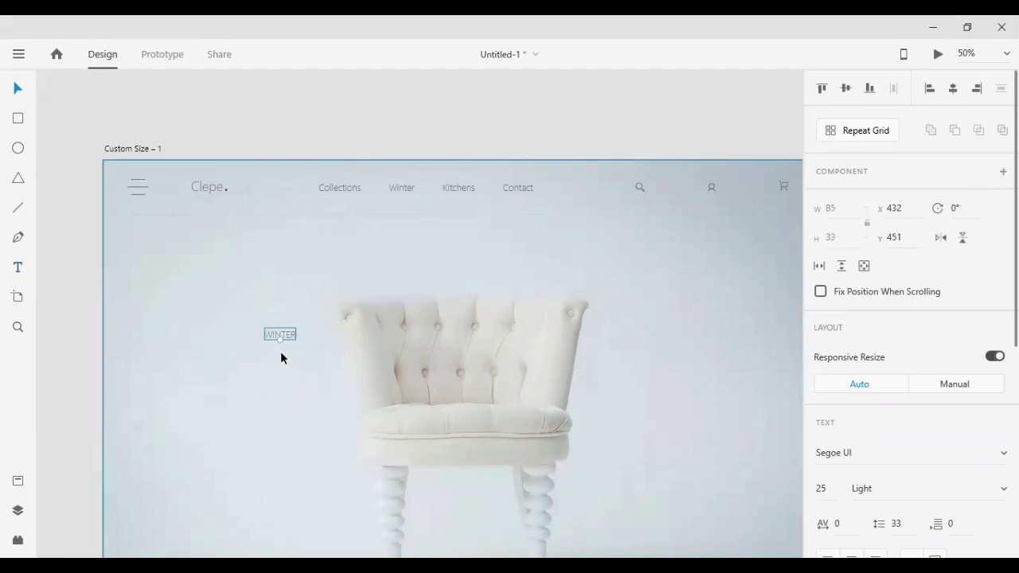
drag(279, 339, 259, 514)
drag(280, 435, 516, 309)
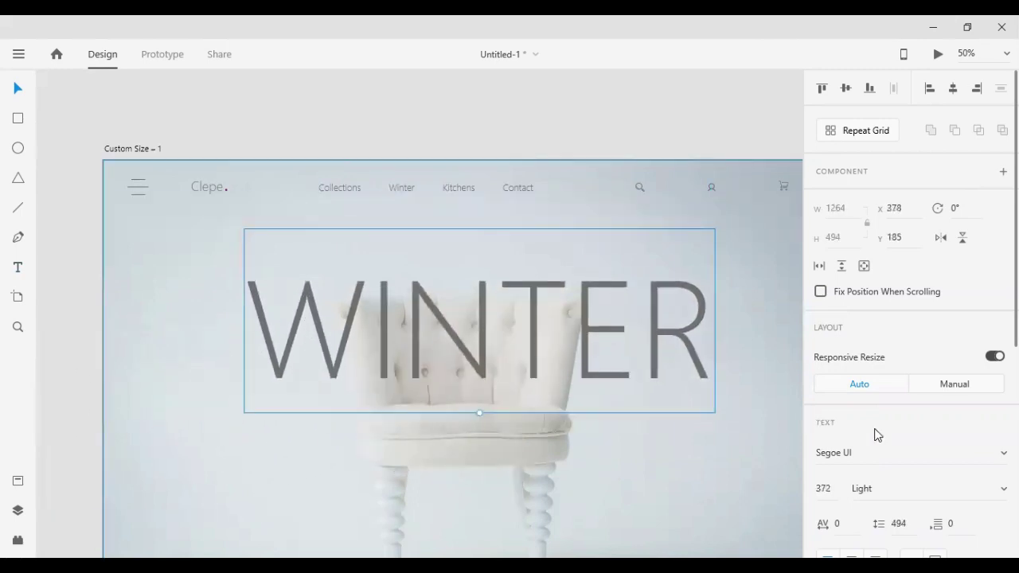
- Change the WINTER text font to Bebas Neue and shift it up and right
click(854, 448)
text(Bebas Neue)
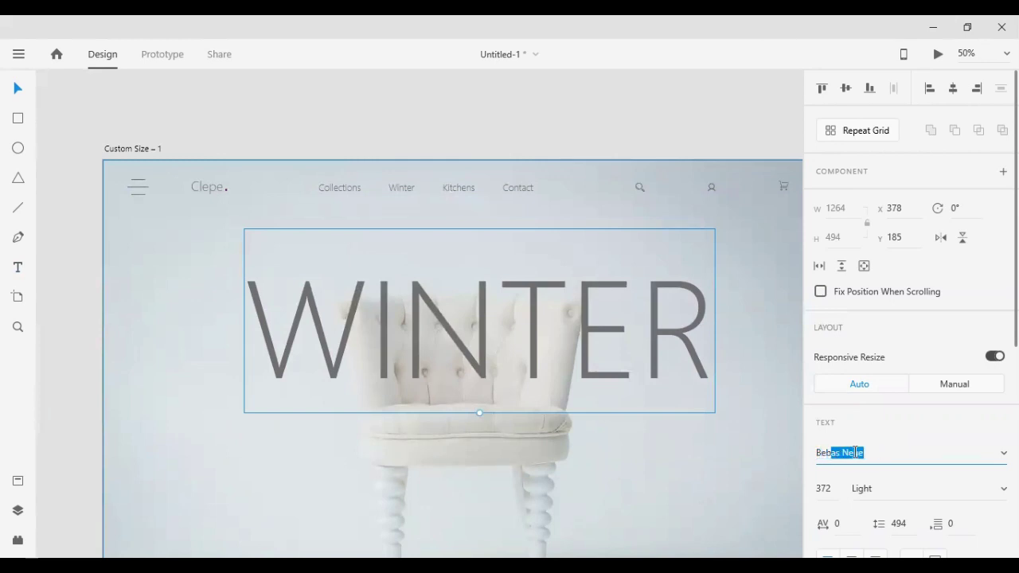
key(Return)
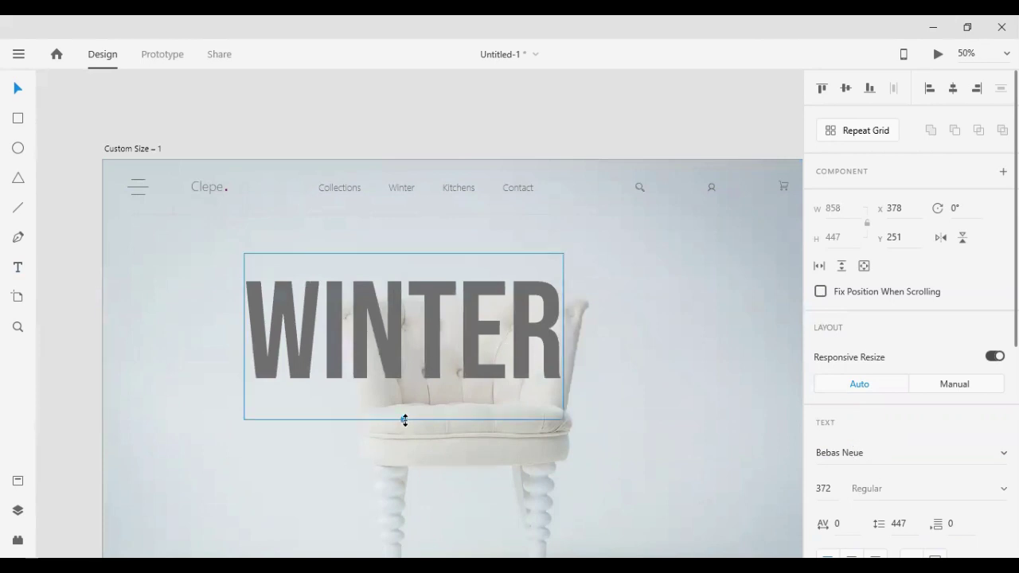
drag(404, 420, 486, 549)
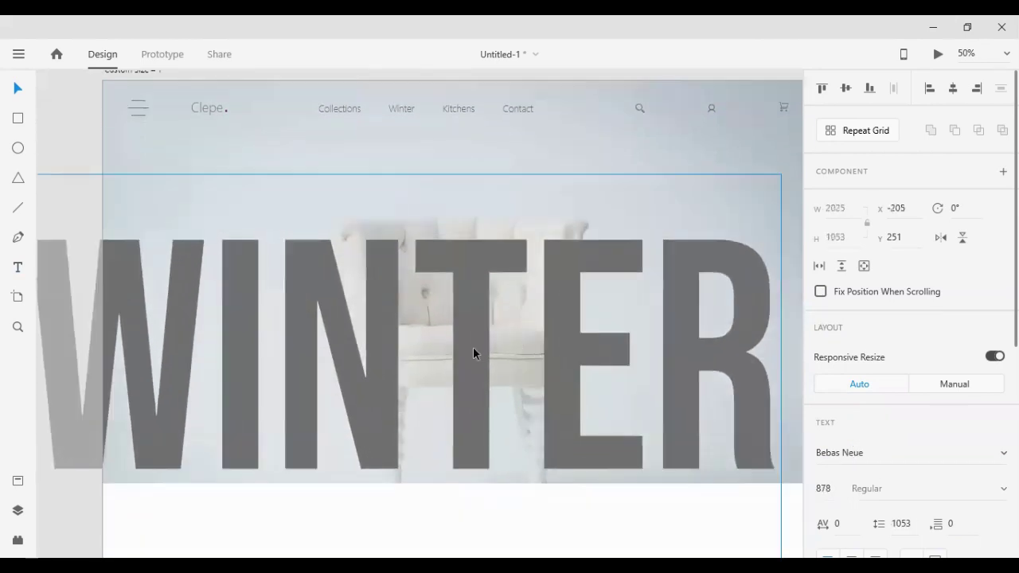
drag(473, 348, 511, 282)
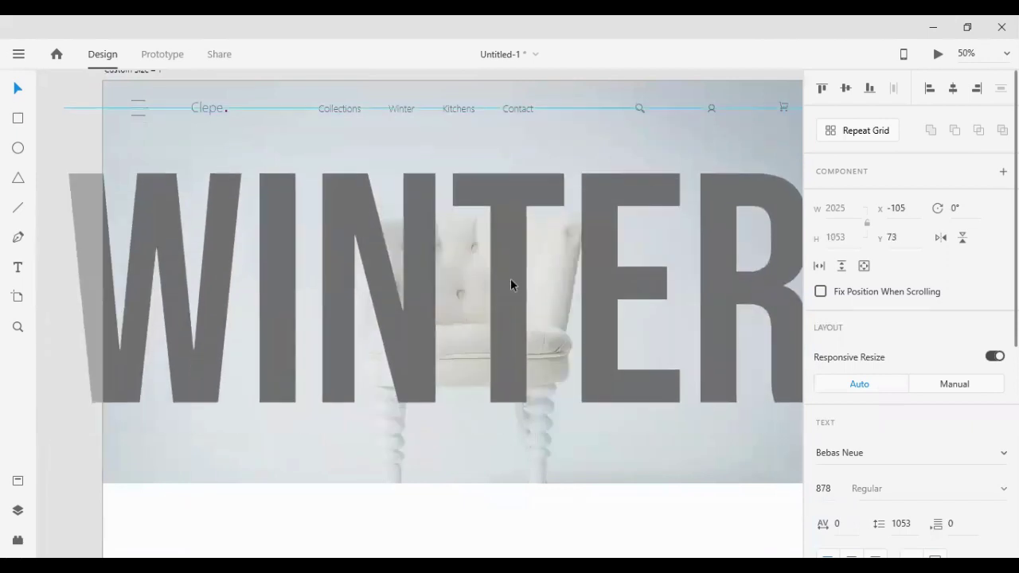
- Set WINTER to font size 700 and move it just under the nav bar
click(836, 478)
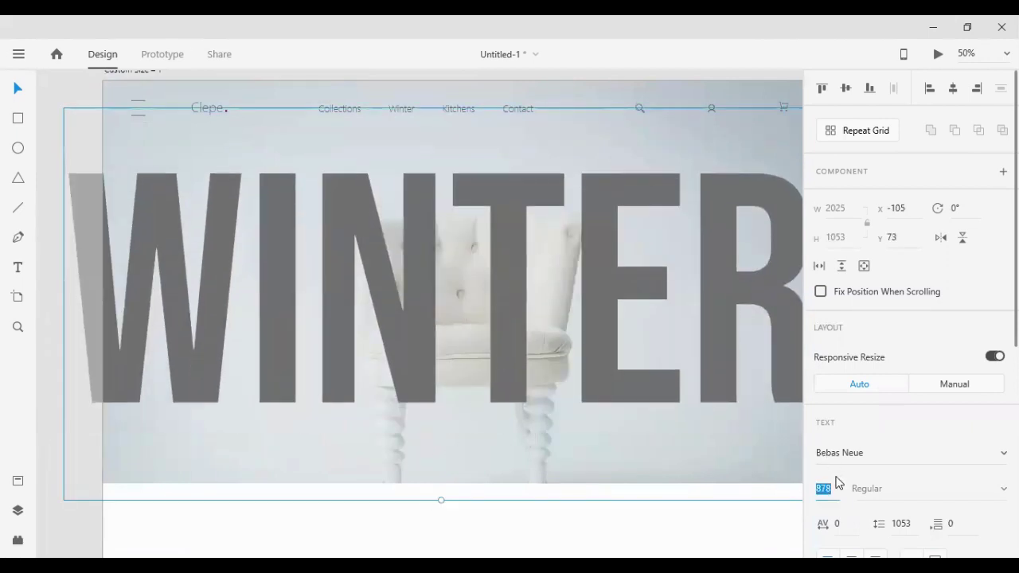
text(700)
key(Return)
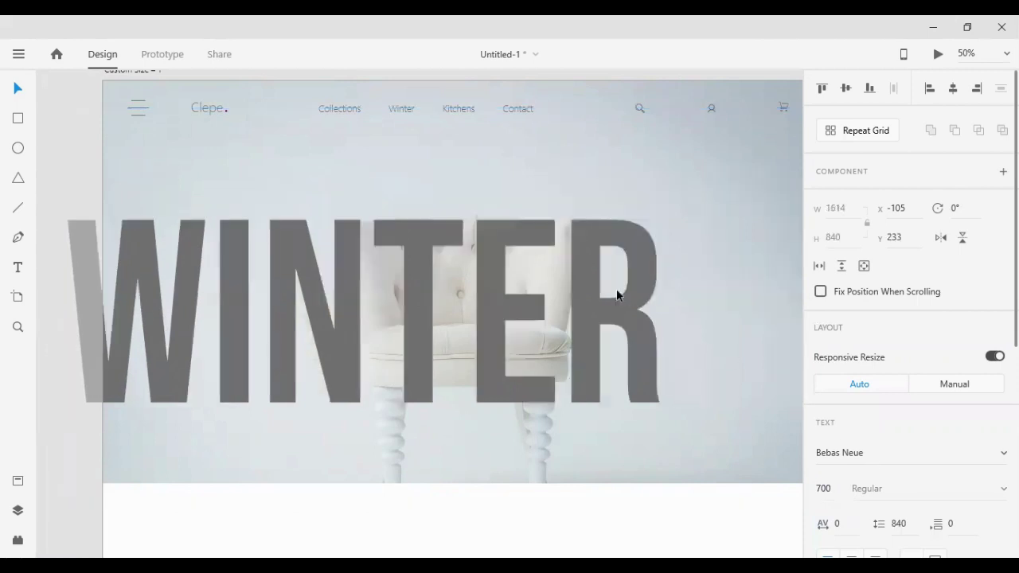
drag(382, 308, 428, 240)
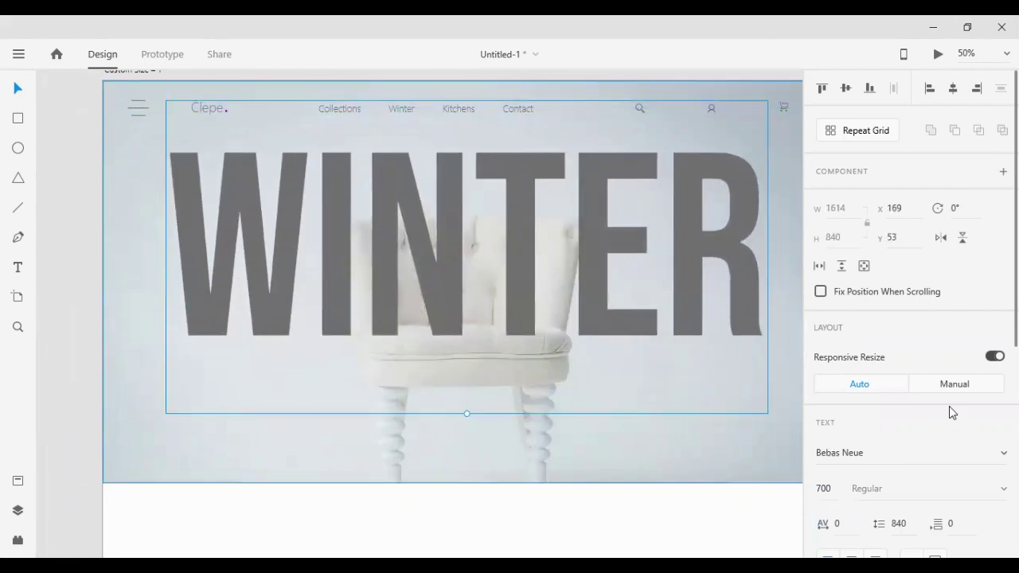
- Give the WINTER text 10% opacity and flip it horizontally
scroll(940, 382, down, 5)
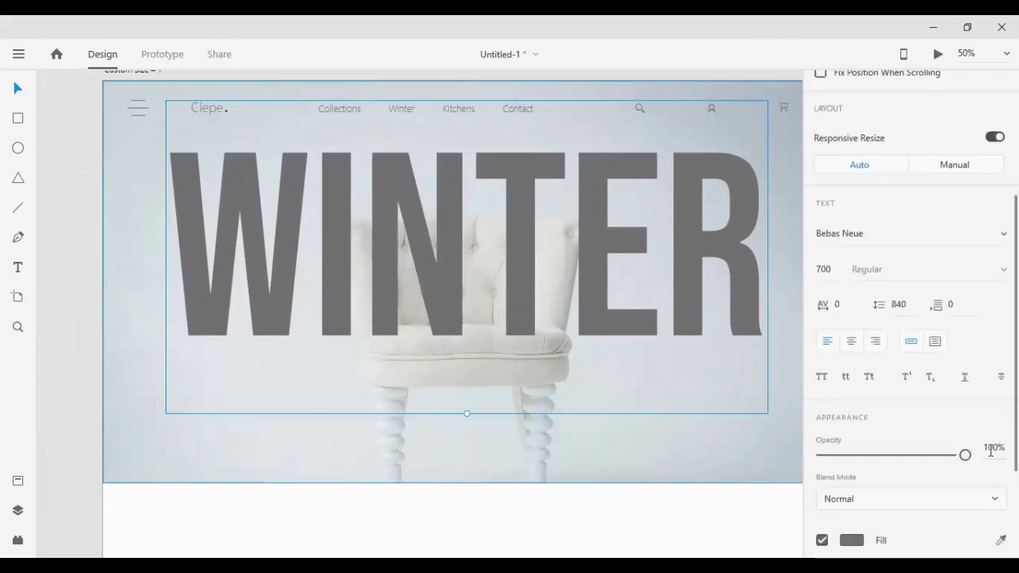
click(991, 448)
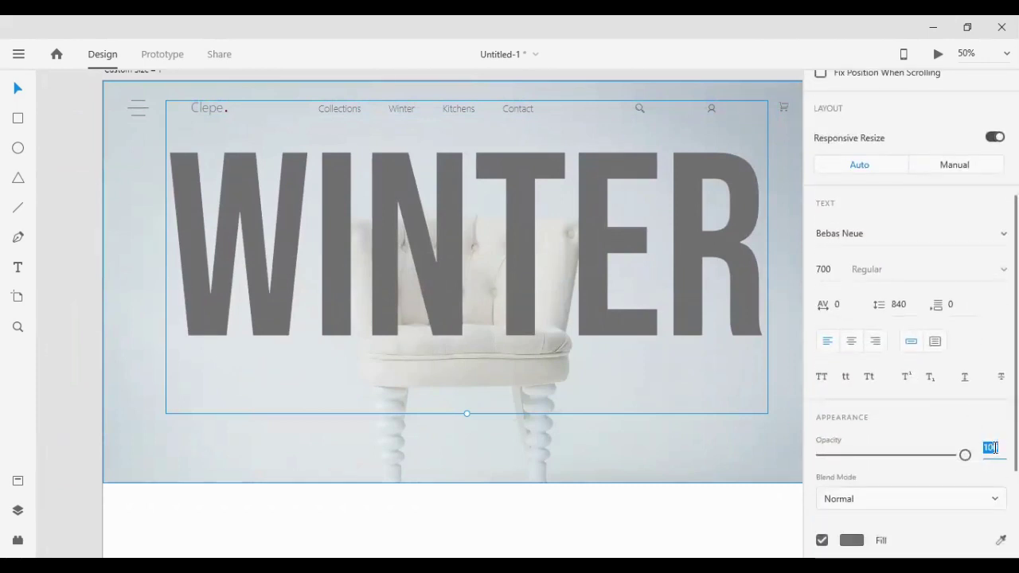
text(10)
key(Return)
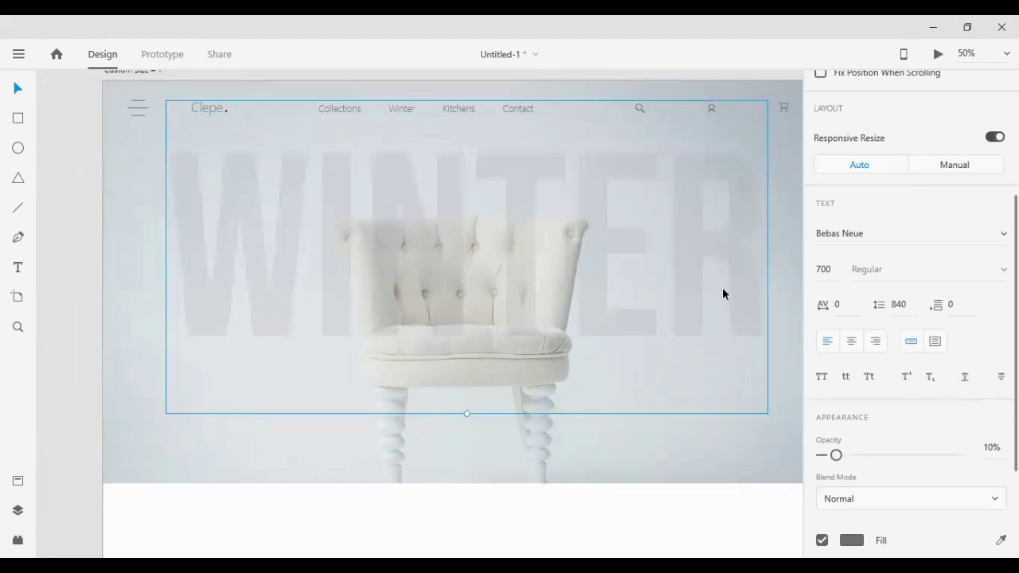
scroll(935, 272, up, 3)
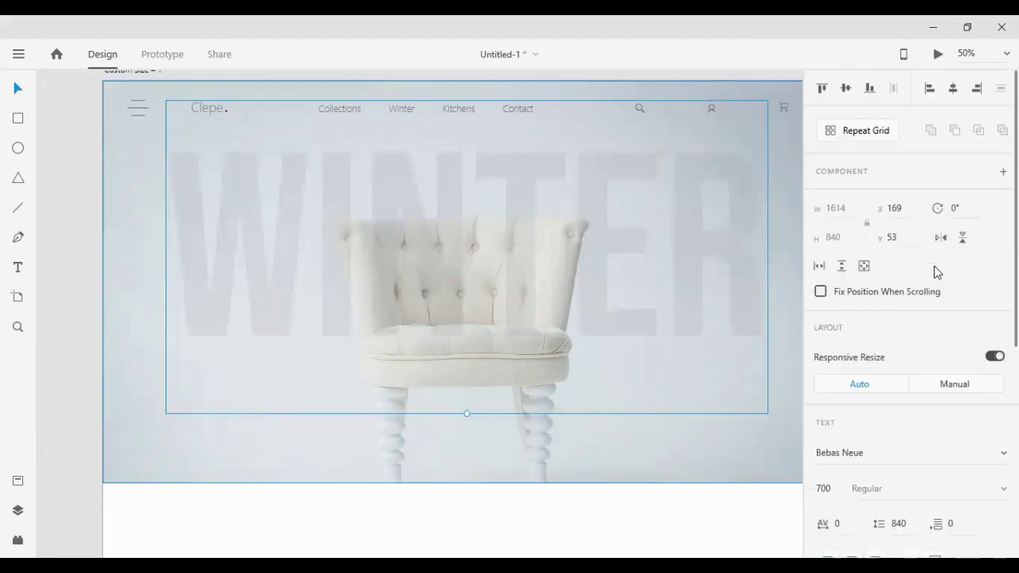
click(940, 237)
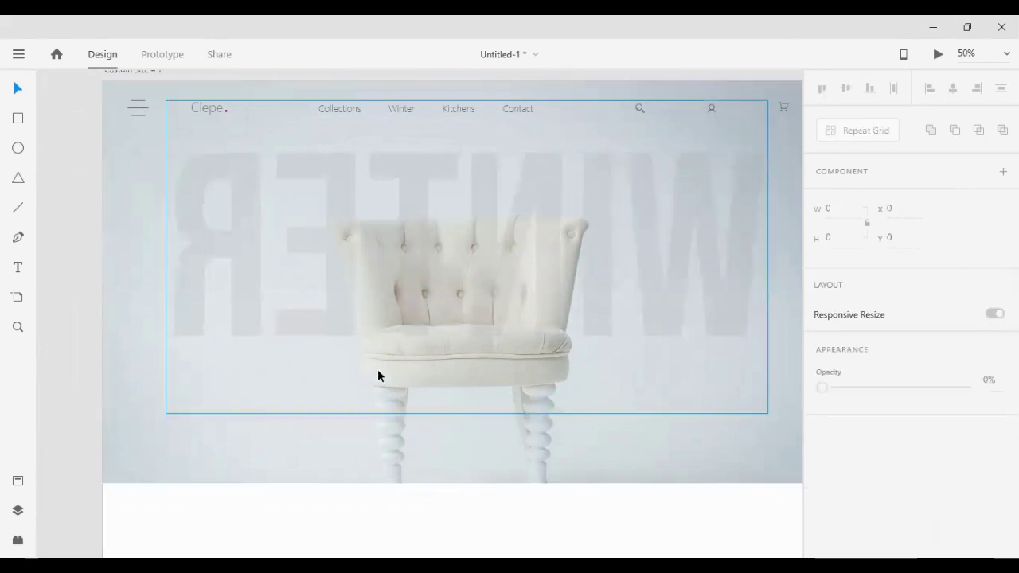
- Raise the WINTER text and centre it horizontally on the background image
drag(377, 370, 482, 346)
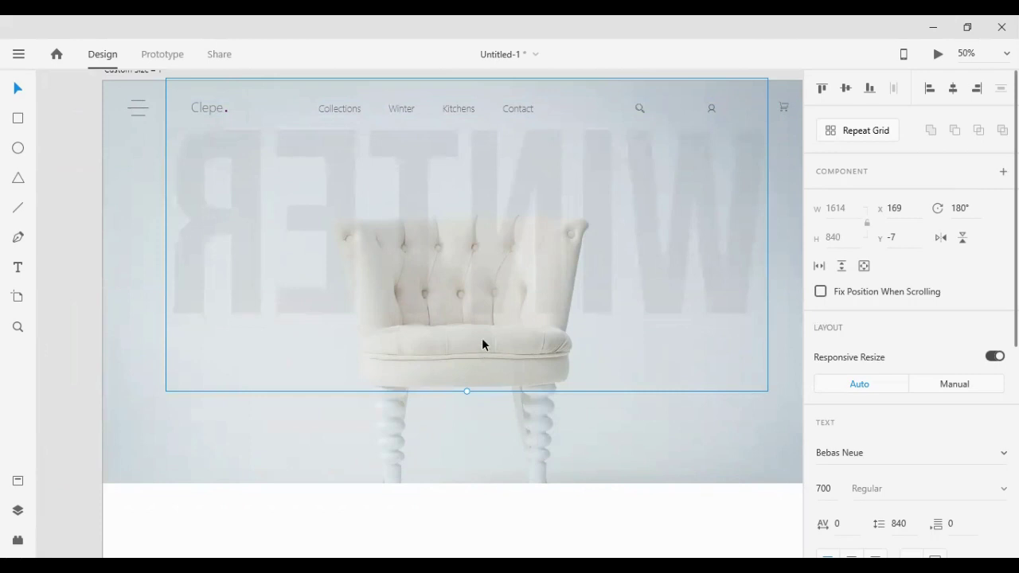
drag(551, 247, 531, 152)
click(449, 344)
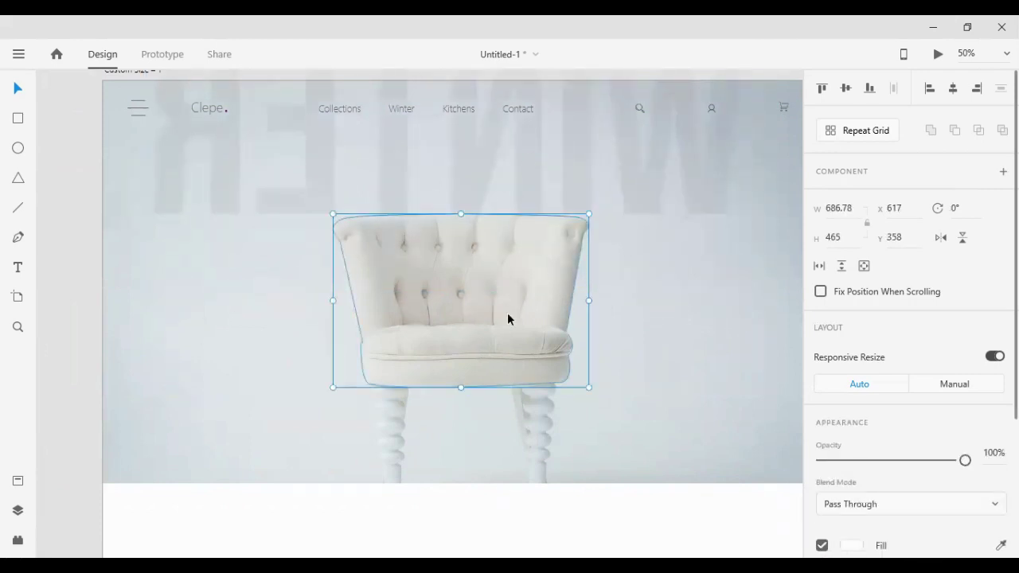
click(570, 174)
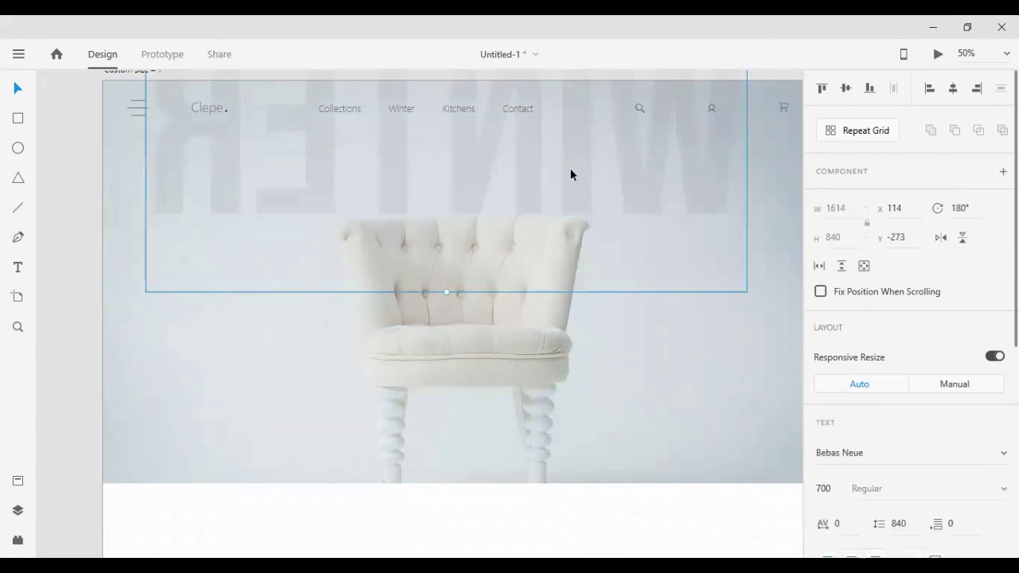
shift+click(645, 351)
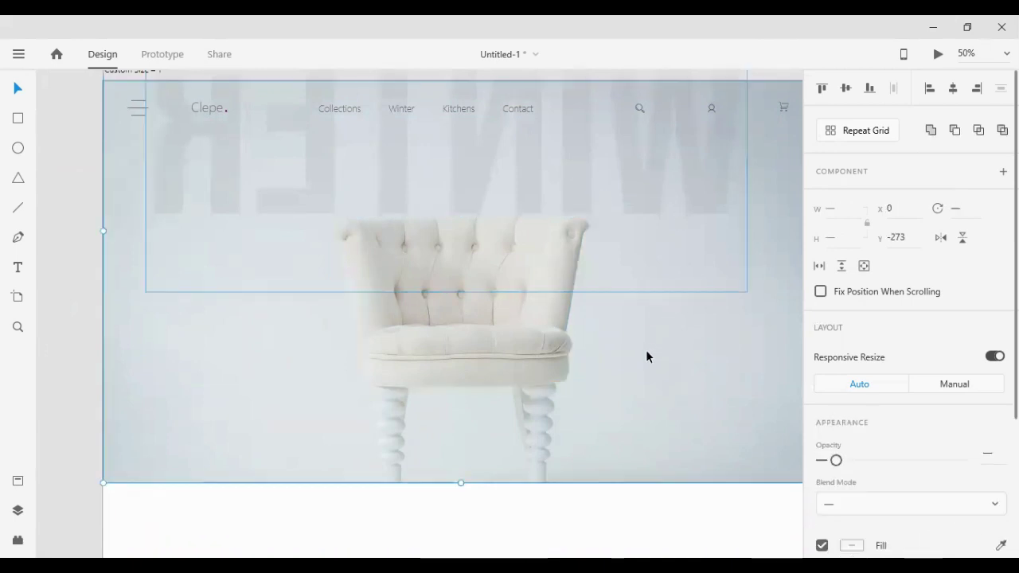
click(952, 88)
click(72, 292)
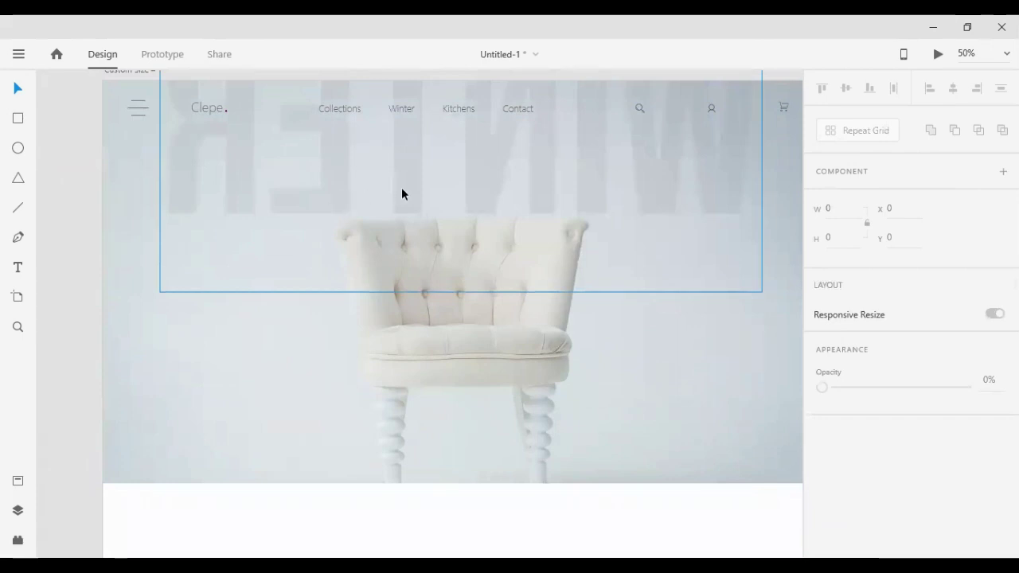
- Lower the WINTER text behind the chair with a drag and three Shift+Down nudges
drag(402, 188, 526, 240)
key(shift+Down)
key(shift+Down)
key(shift+Down)
key(shift+Down)
key(shift+Down)
key(shift+Down)
key(shift+Down)
key(shift+Down)
key(shift+Down)
key(shift+Down)
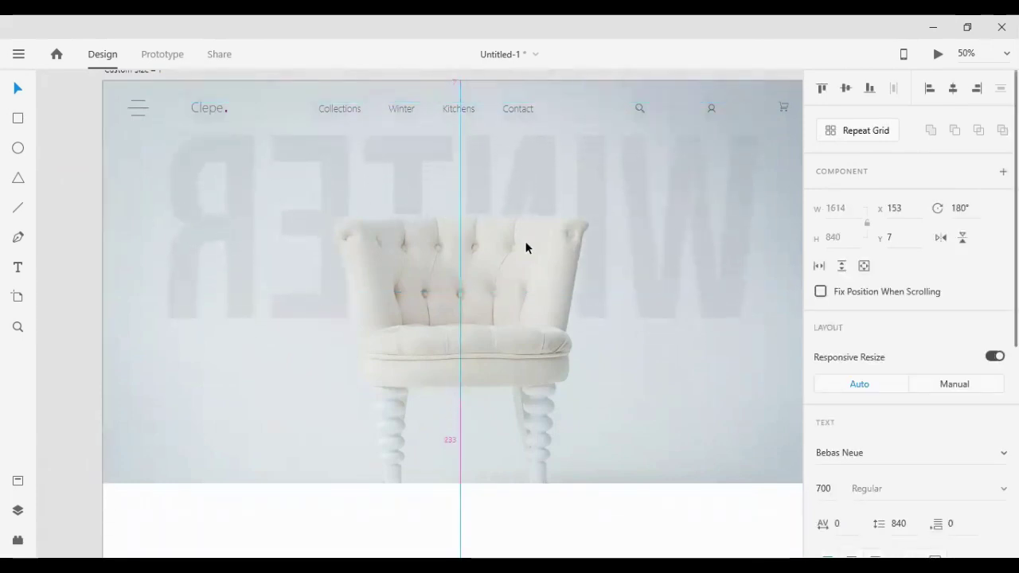
key(shift+Down)
key(shift+Down)
key(shift+Down)
key(shift+Down)
key(shift+Down)
key(shift+Down)
key(shift+Down)
key(shift+Down)
key(shift+Down)
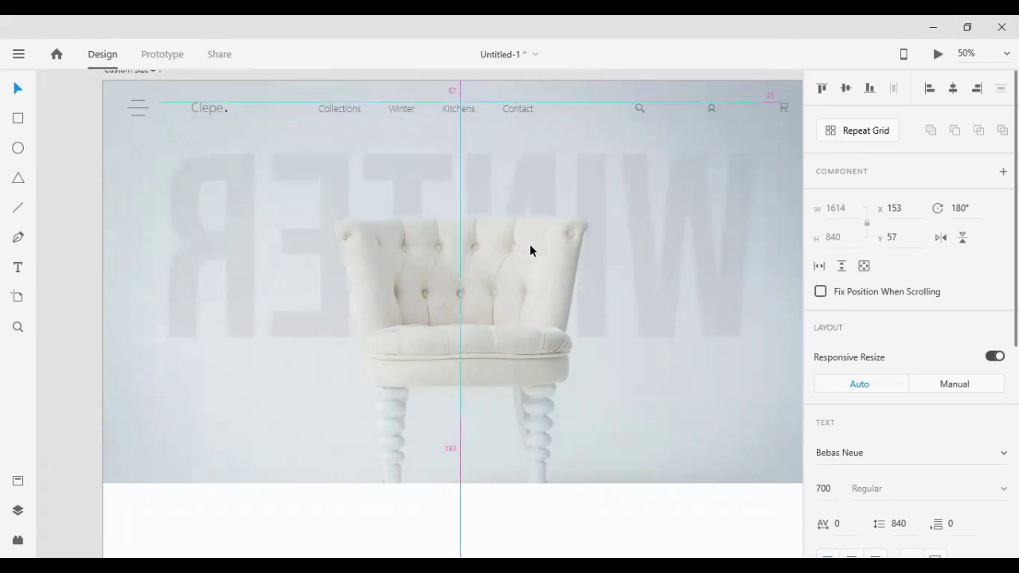
key(shift+Down)
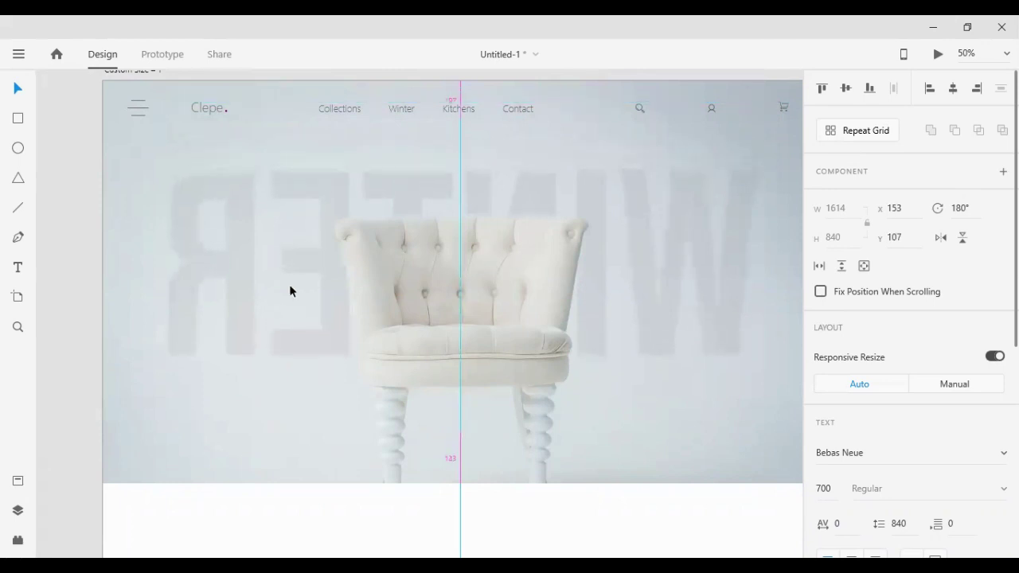
click(77, 305)
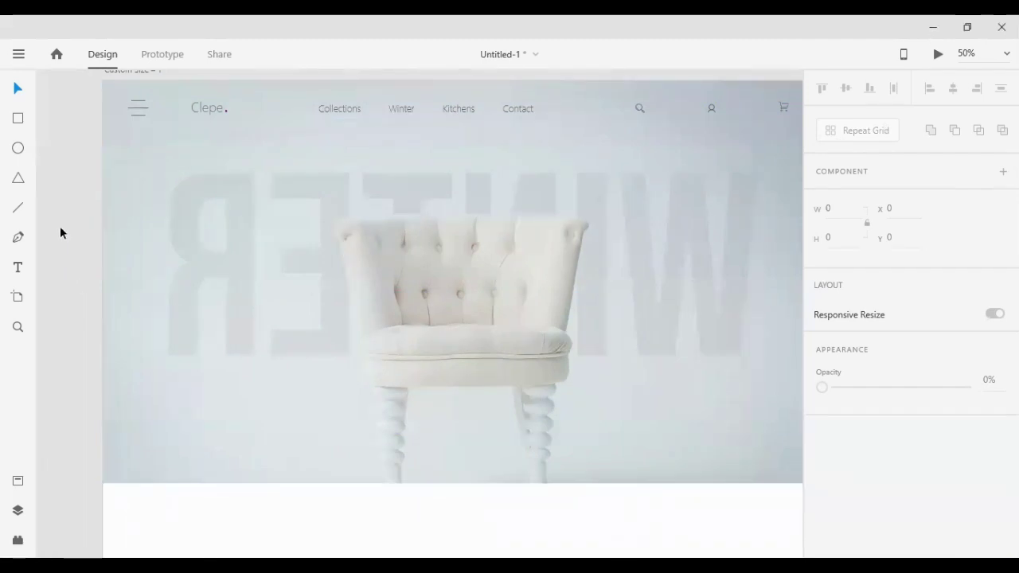
click(19, 269)
- Start a text box at the lower left of the hero with font size 75
click(144, 347)
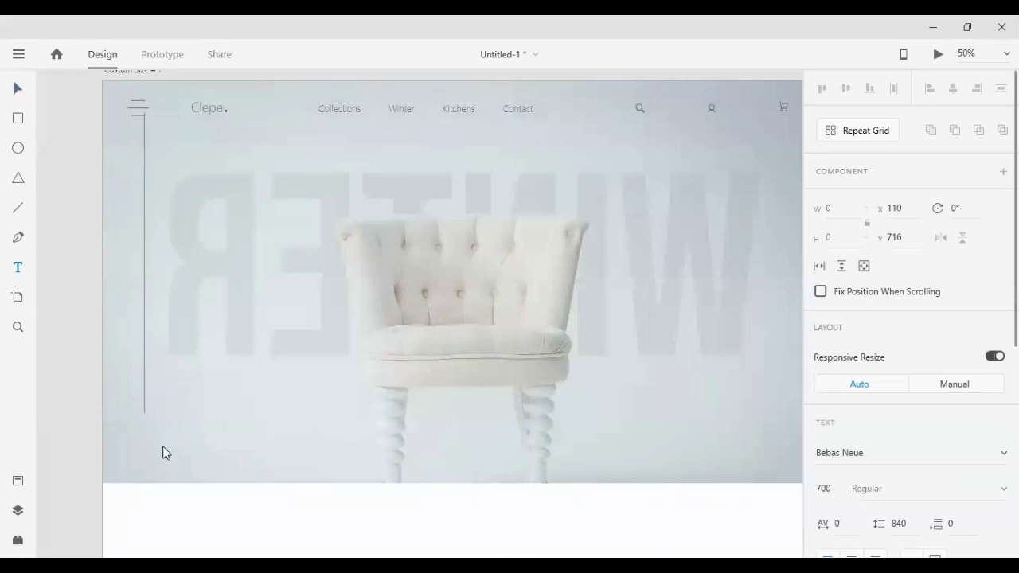
key(Escape)
click(196, 472)
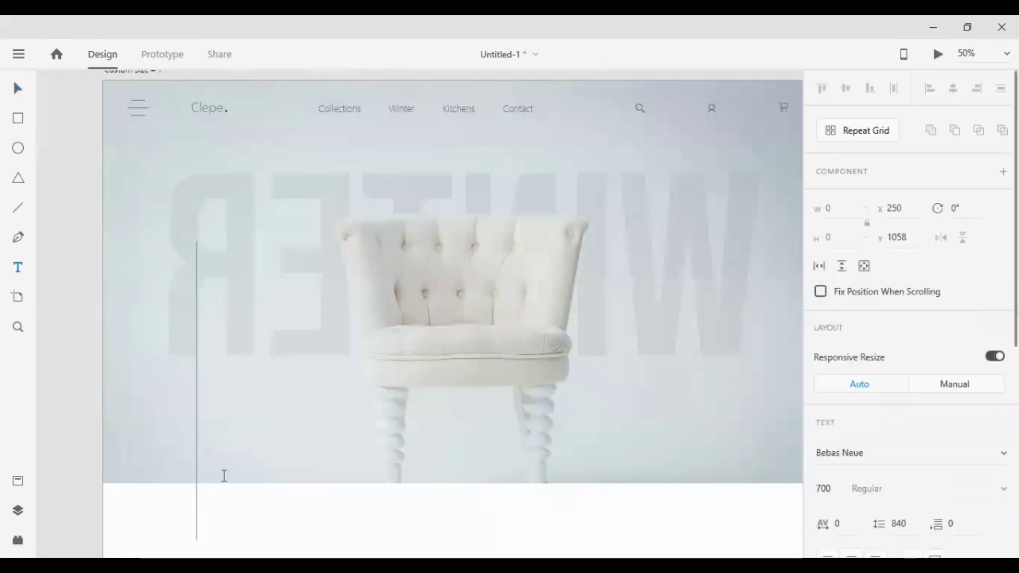
key(Tab)
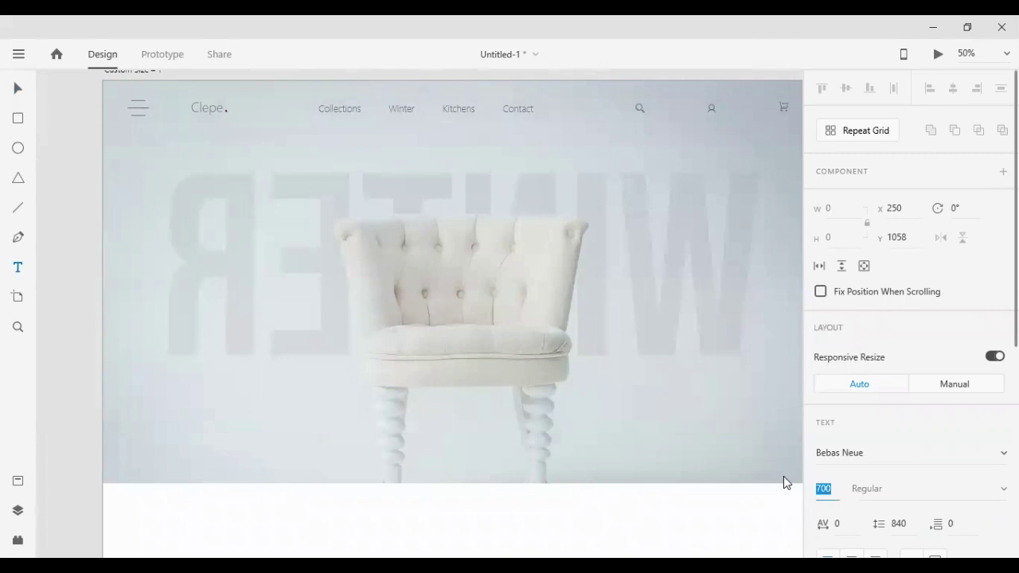
text(35)
key(Return)
key(Tab)
text(75)
key(Return)
- Type the heading WHITE LEATHER, then CHAIR on a second line
text(WHITE)
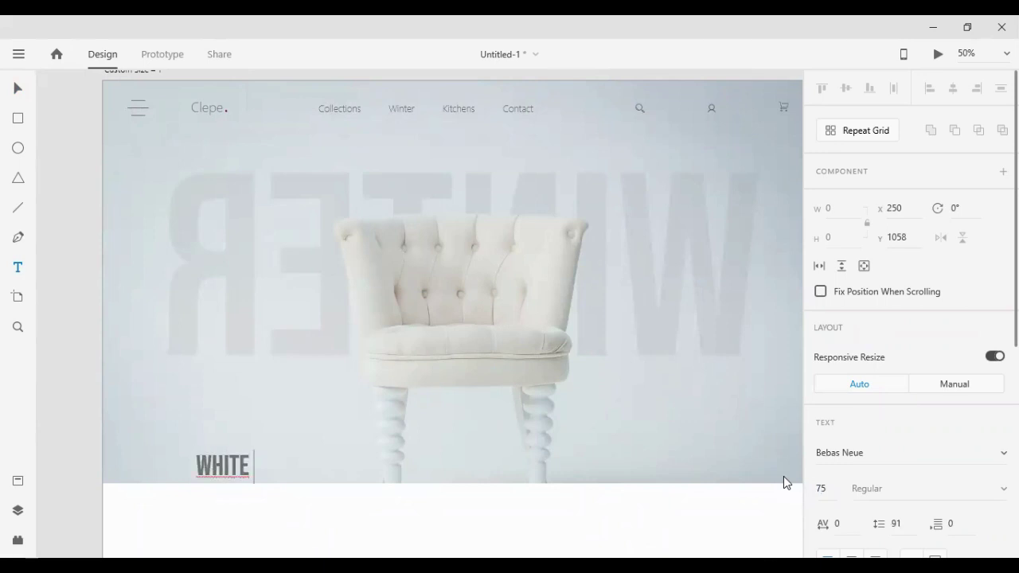
text( LEATHER)
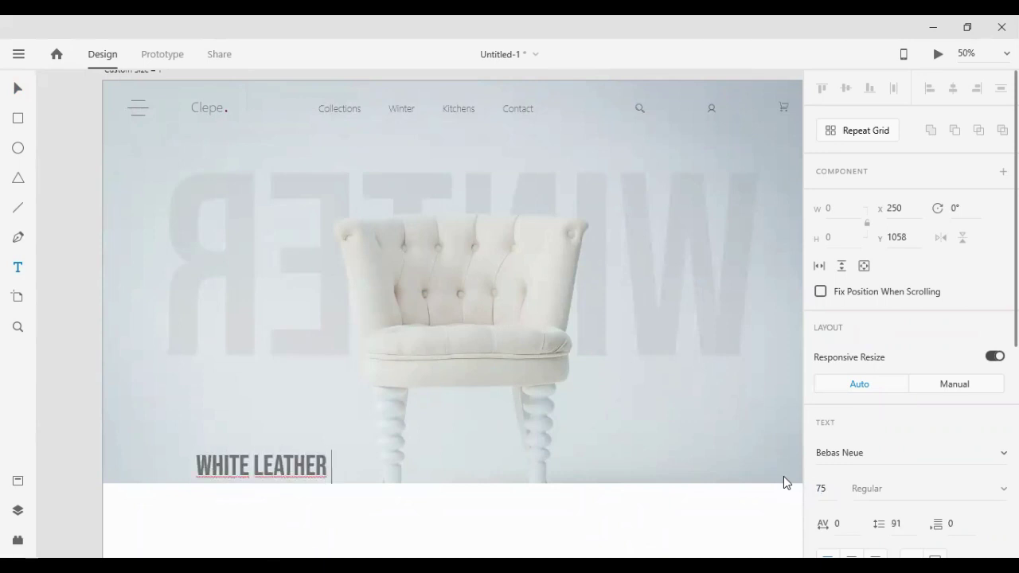
key(Return)
text(CH)
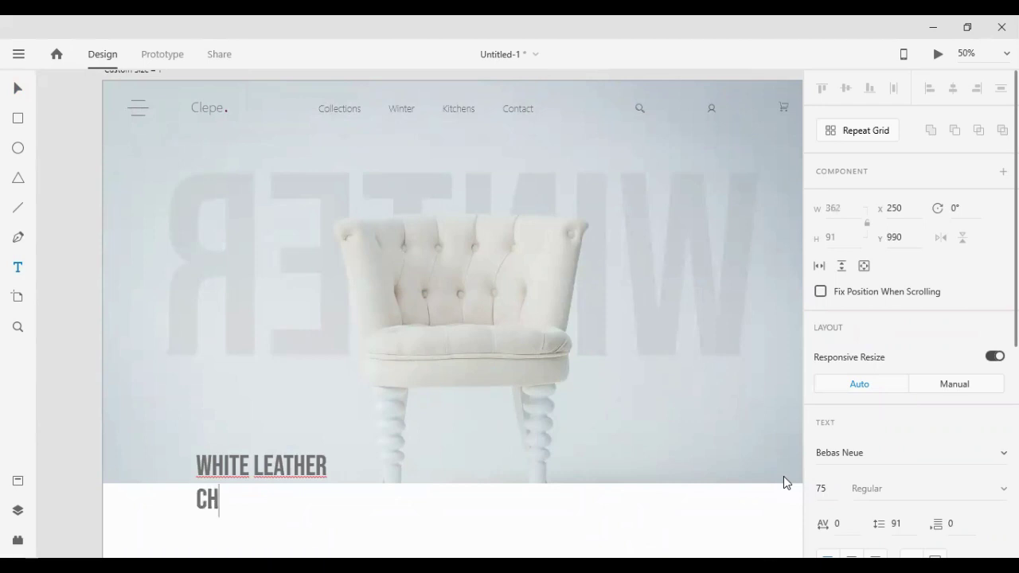
text(AIR)
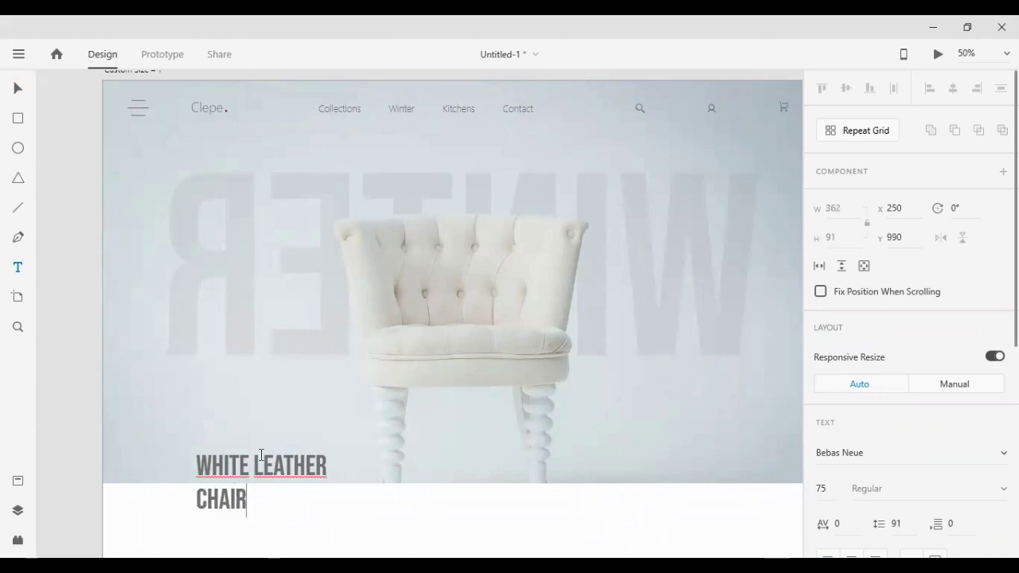
right_click(226, 471)
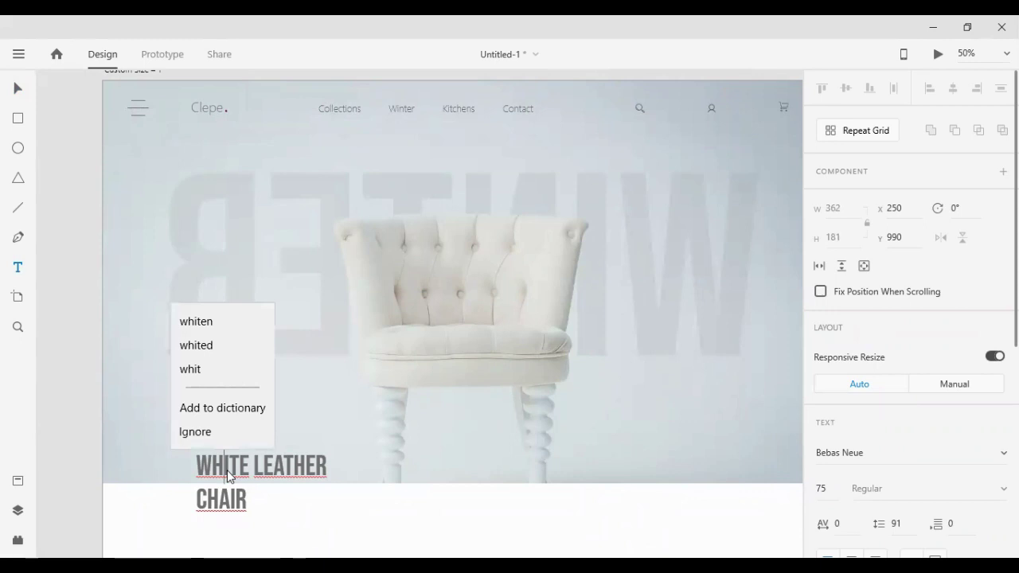
click(228, 476)
right_click(283, 463)
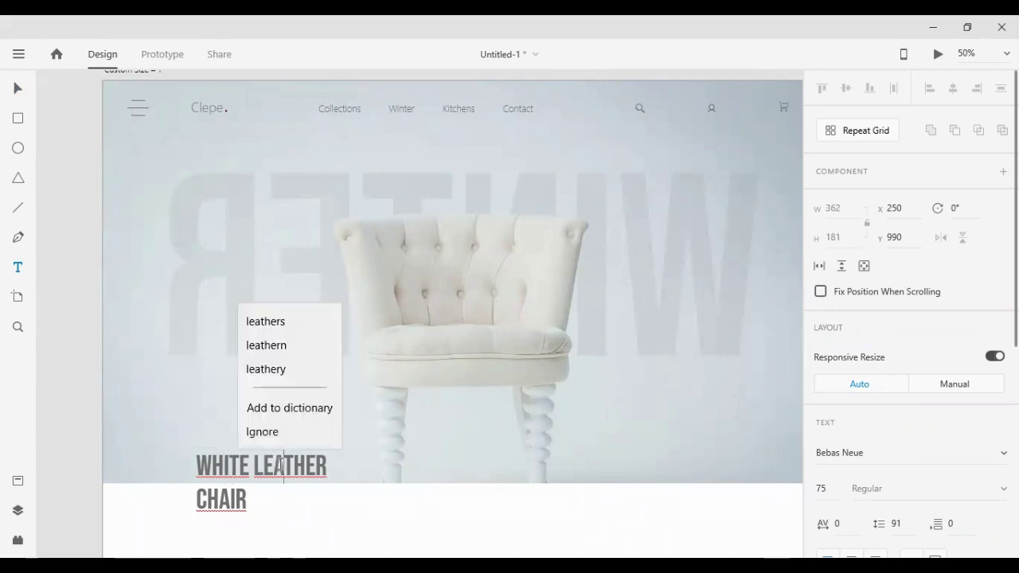
key(Escape)
key(Escape)
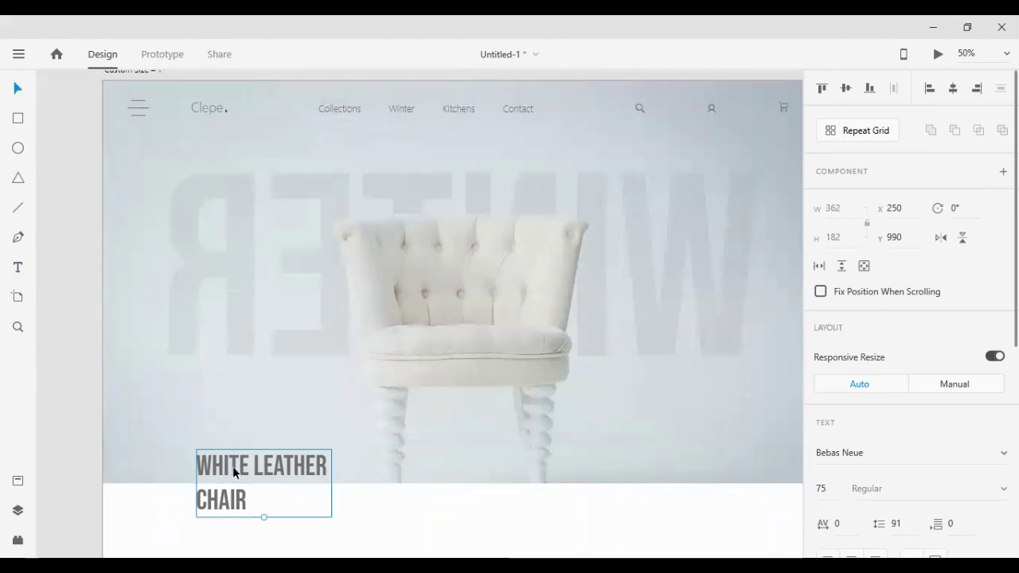
- Move the heading up-left, then duplicate it below as an empty Segoe UI text box
drag(232, 465, 168, 388)
click(326, 111)
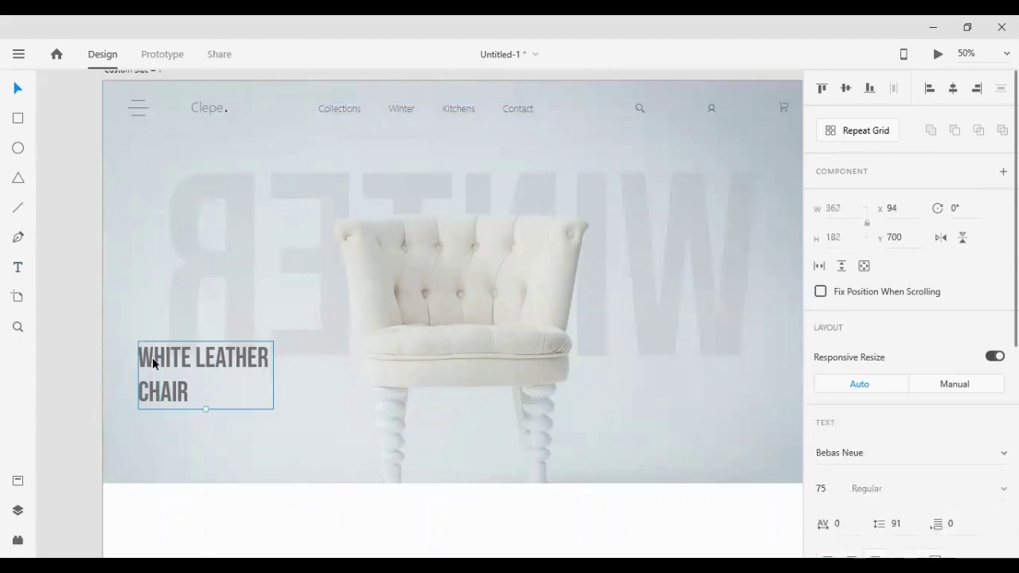
drag(152, 357, 219, 430)
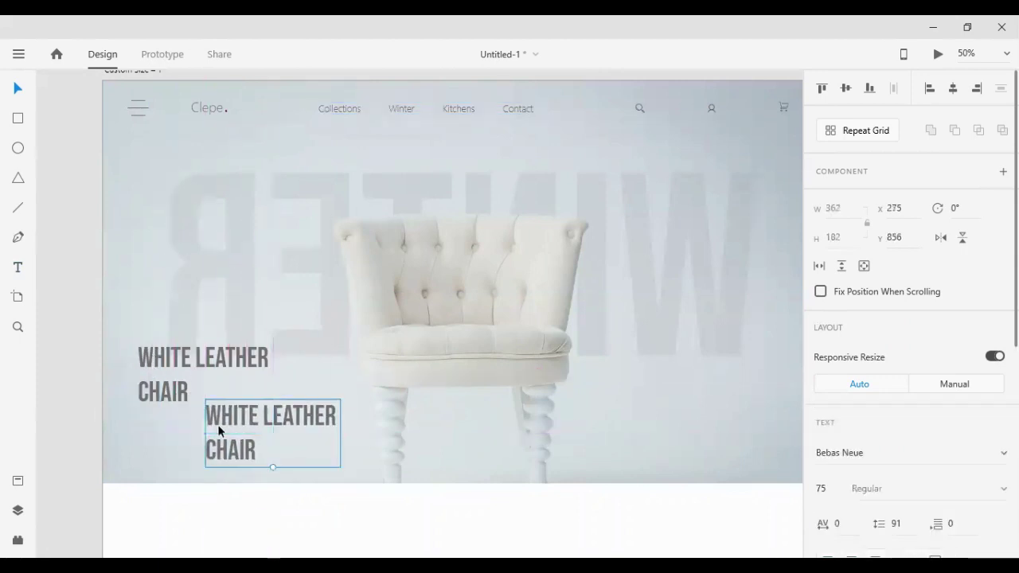
click(876, 447)
text(Se)
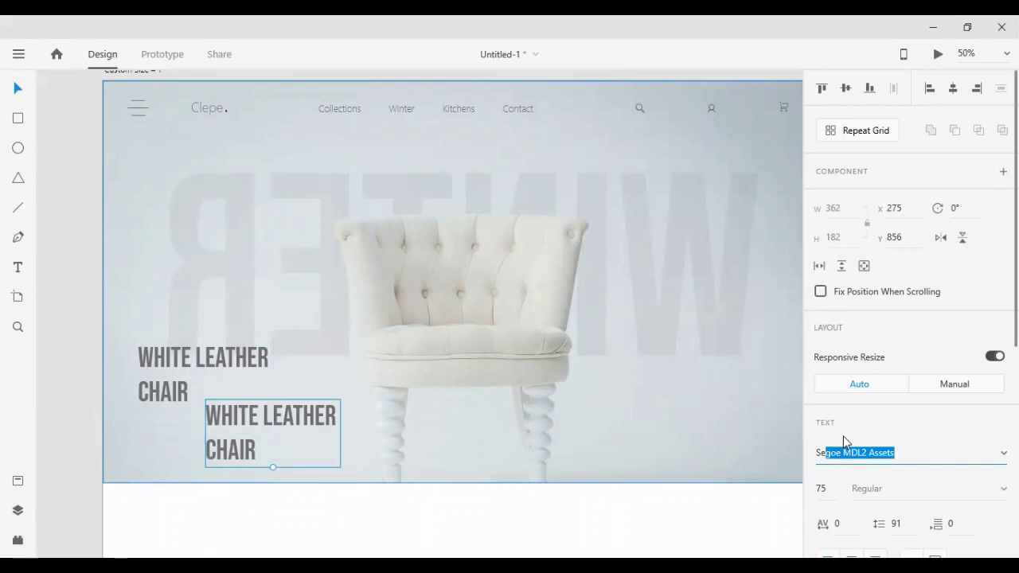
text(goe UI)
key(Return)
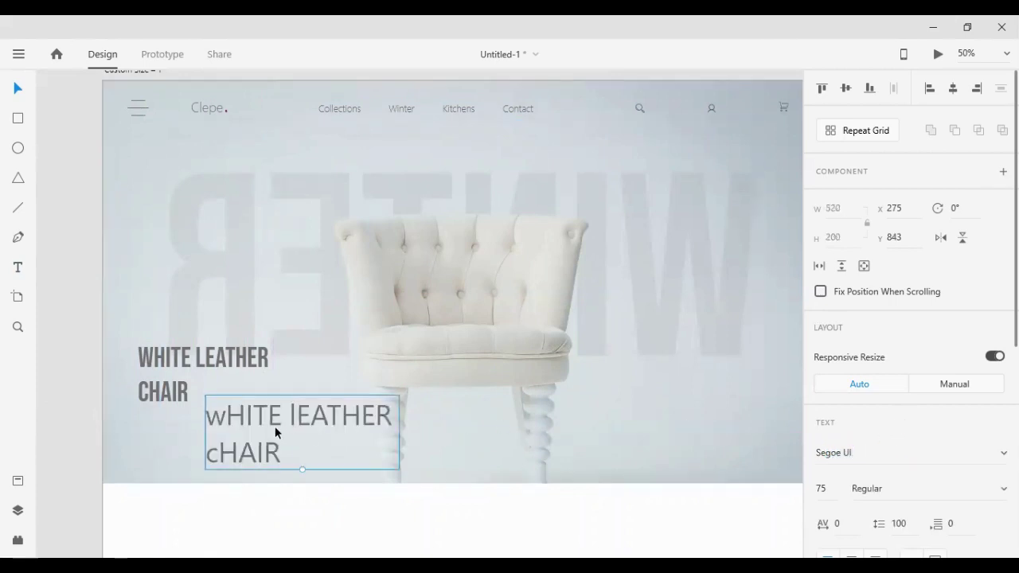
double_click(277, 429)
key(BackSpace)
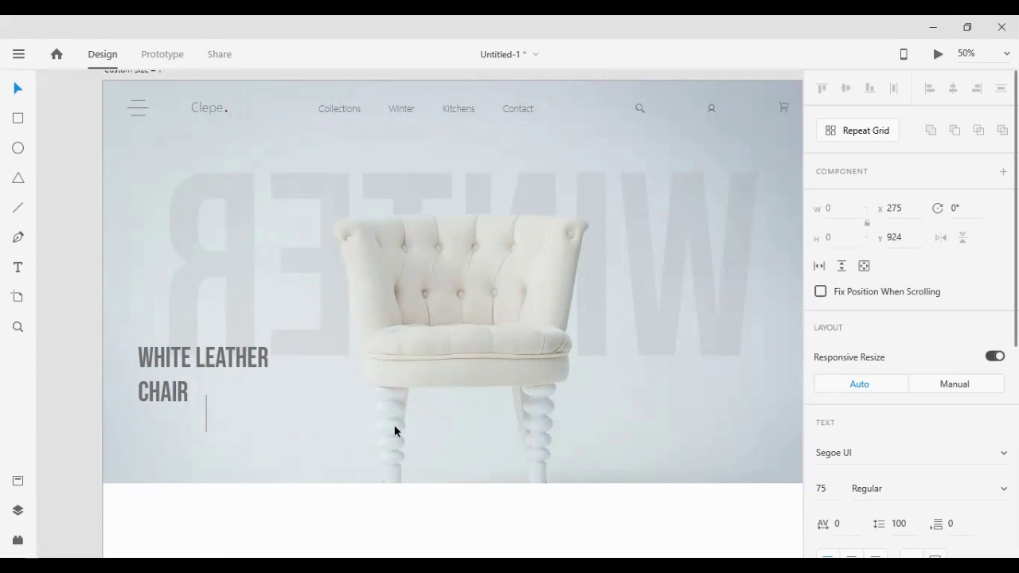
- Type the subtitle 'VERY COMFORTABLE WHITE' and 'LEATHER WNITER CHAIR' on two lines
text(Very )
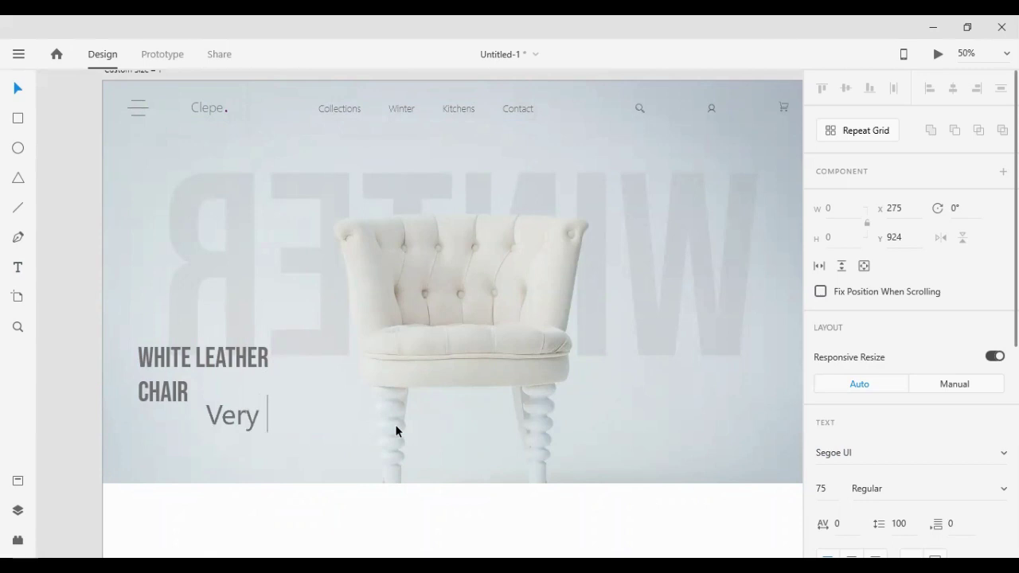
text(c)
key(BackSpace)
key(BackSpace)
key(BackSpace)
key(BackSpace)
key(BackSpace)
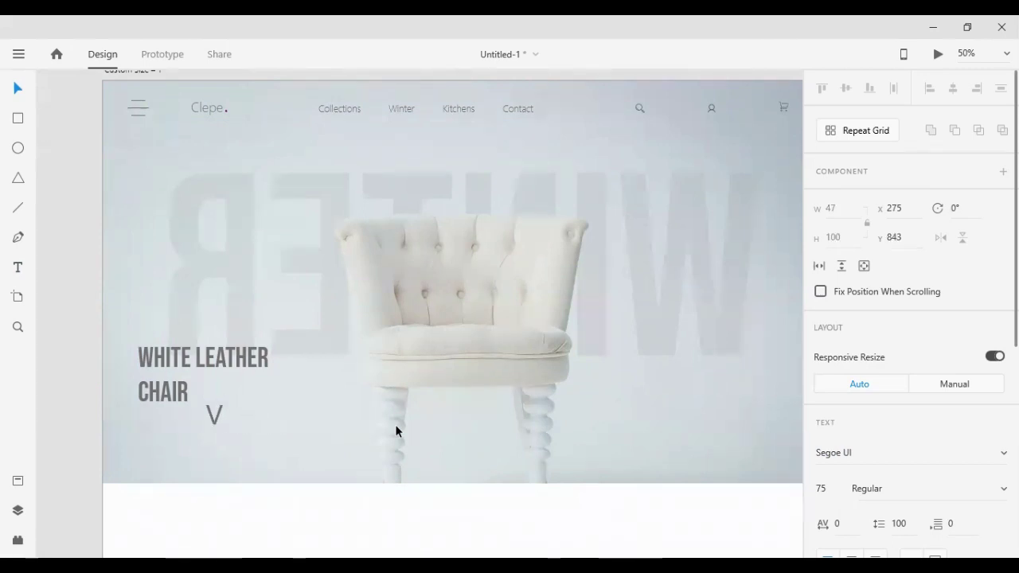
text(ERY COMFO)
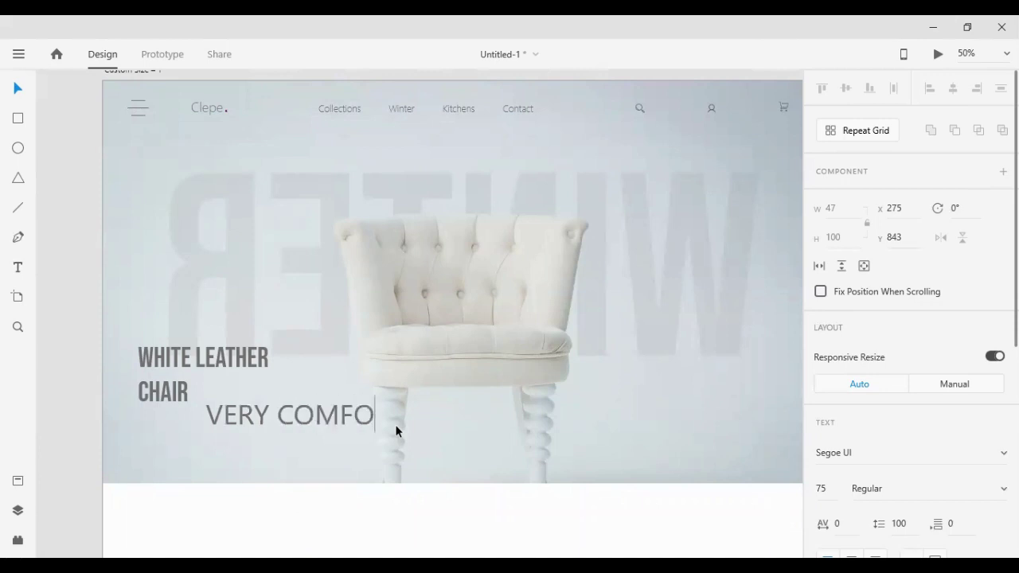
text(RTABLE)
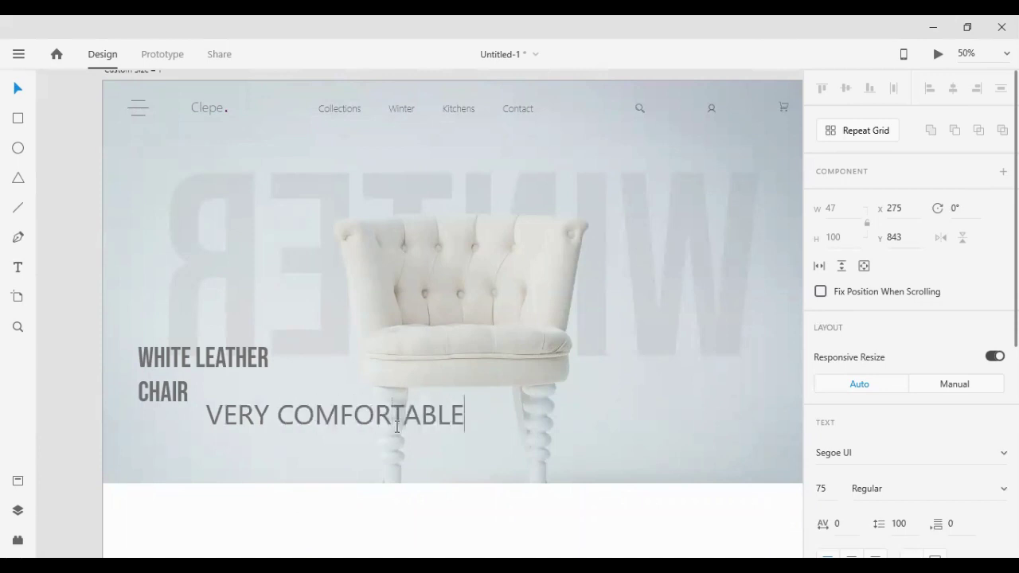
text( WHITE)
key(Return)
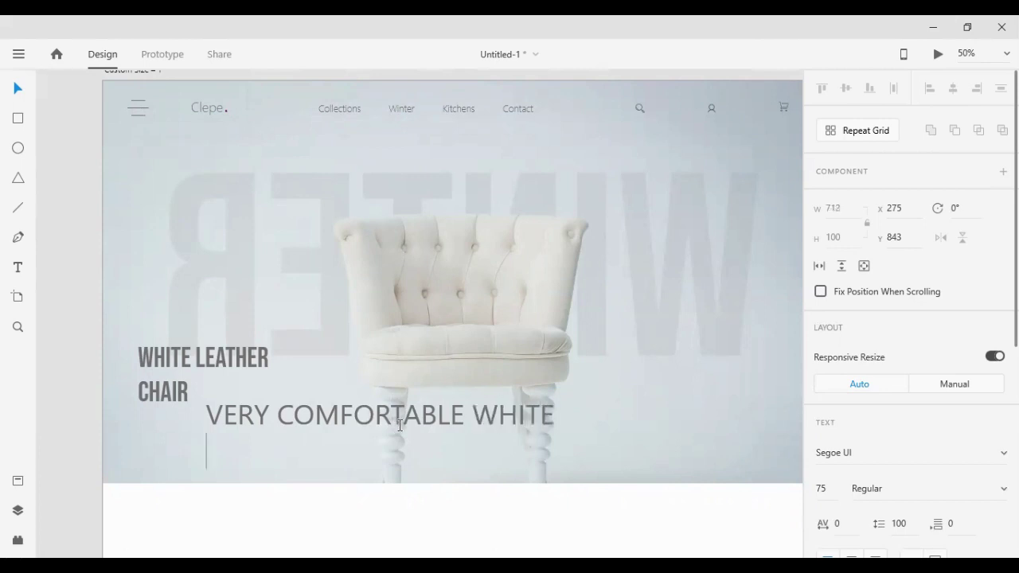
text(LEATH)
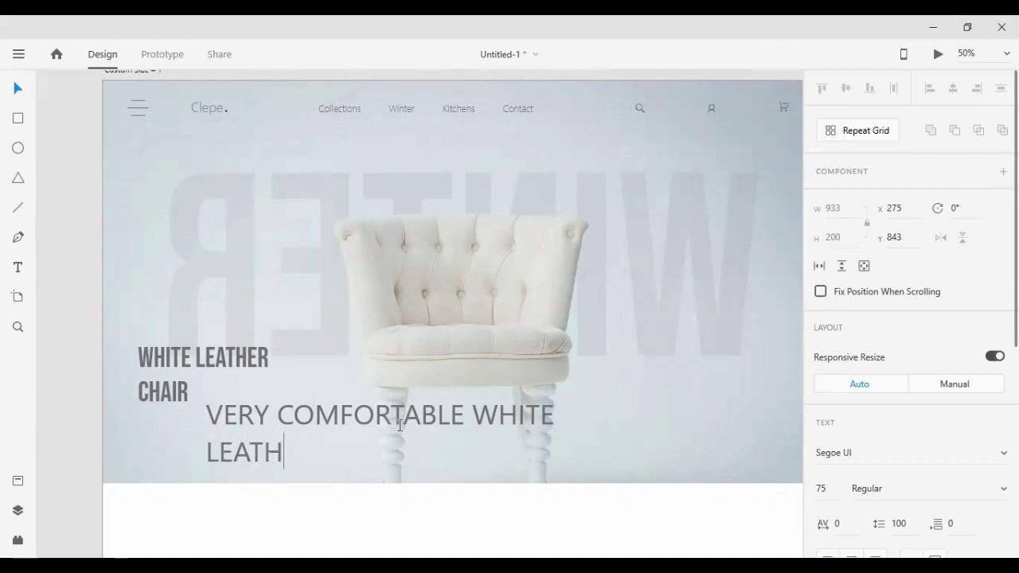
text(ER WB)
key(BackSpace)
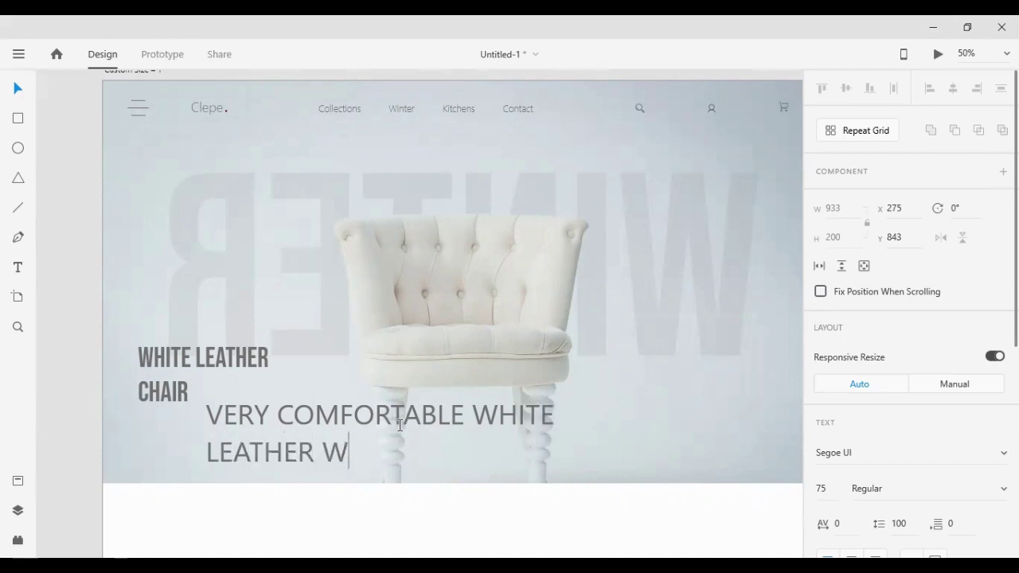
text(NITER CHAIR)
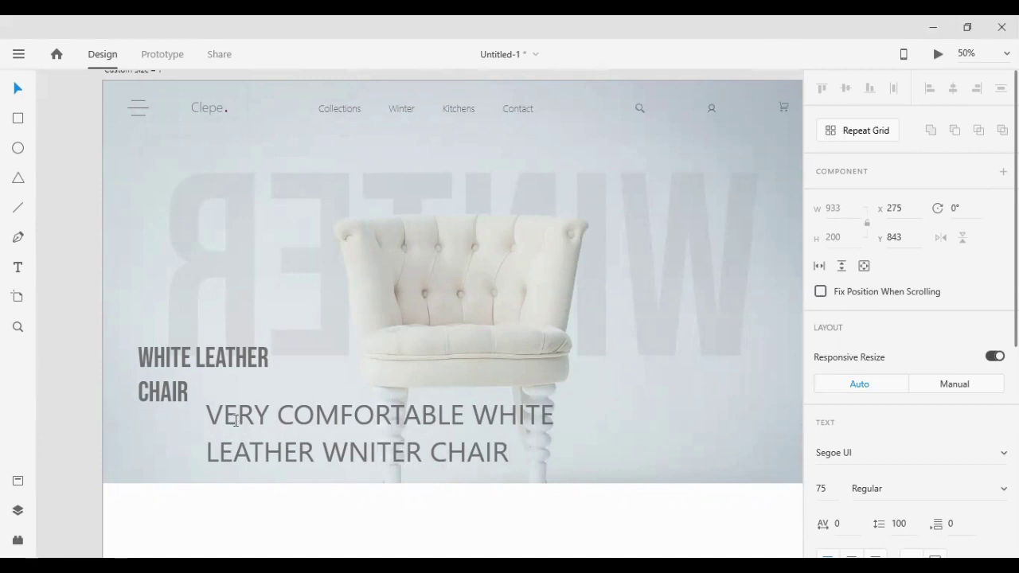
- Retype the first subtitle line as 'Very Comfortable White' in title case
drag(224, 414, 273, 412)
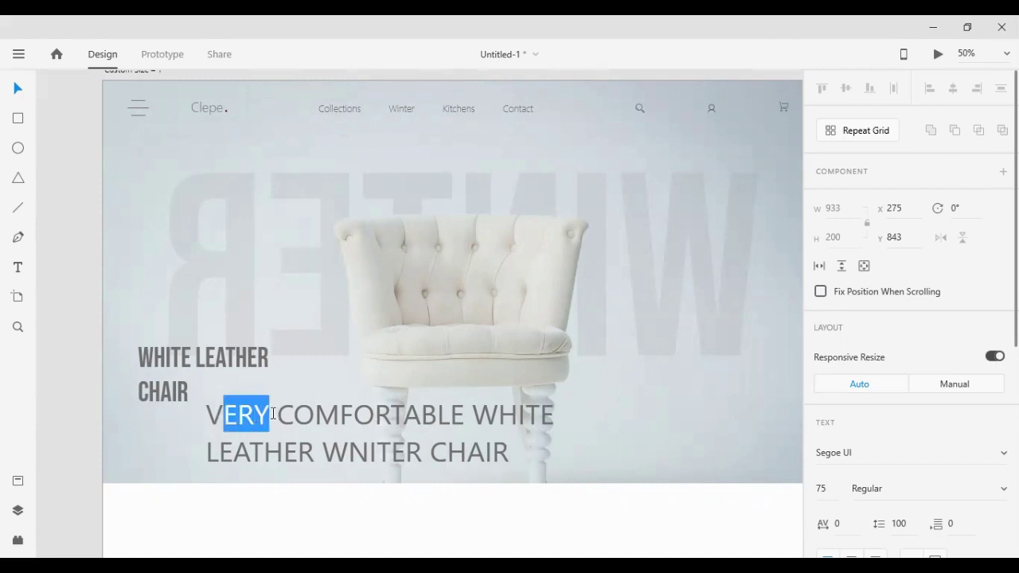
text(ery)
drag(284, 413, 453, 416)
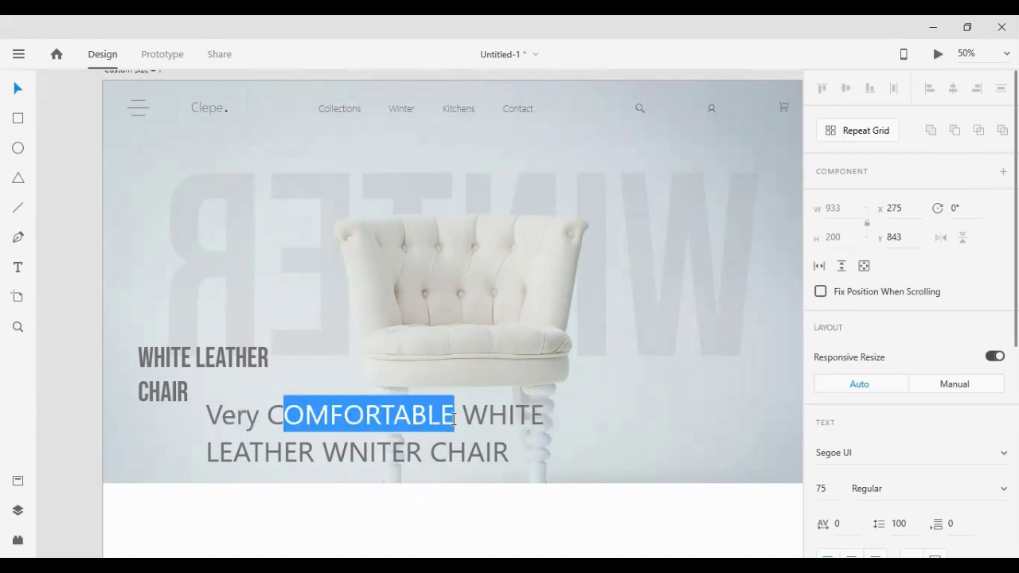
text(c)
key(BackSpace)
text(o)
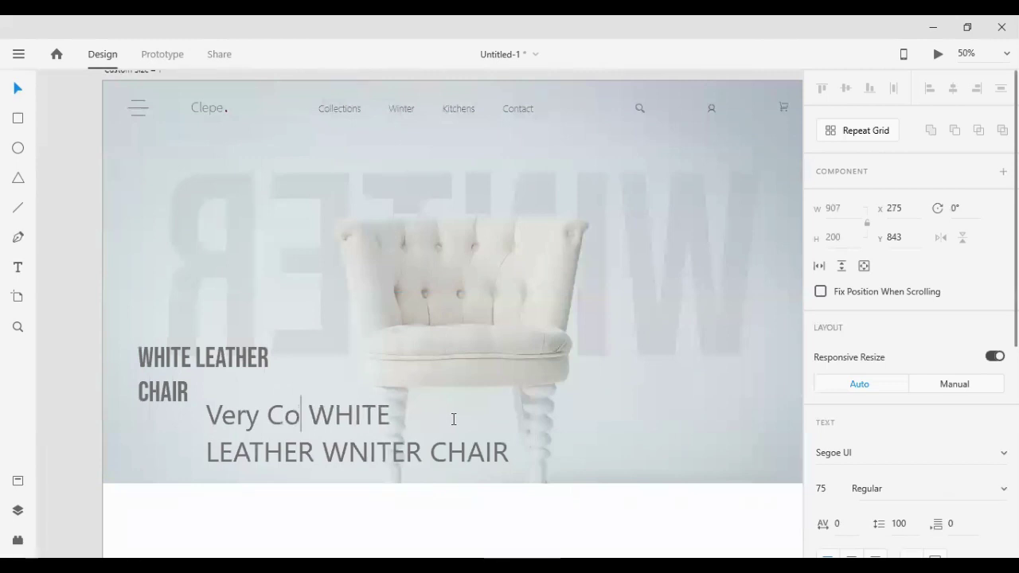
text(mfortable)
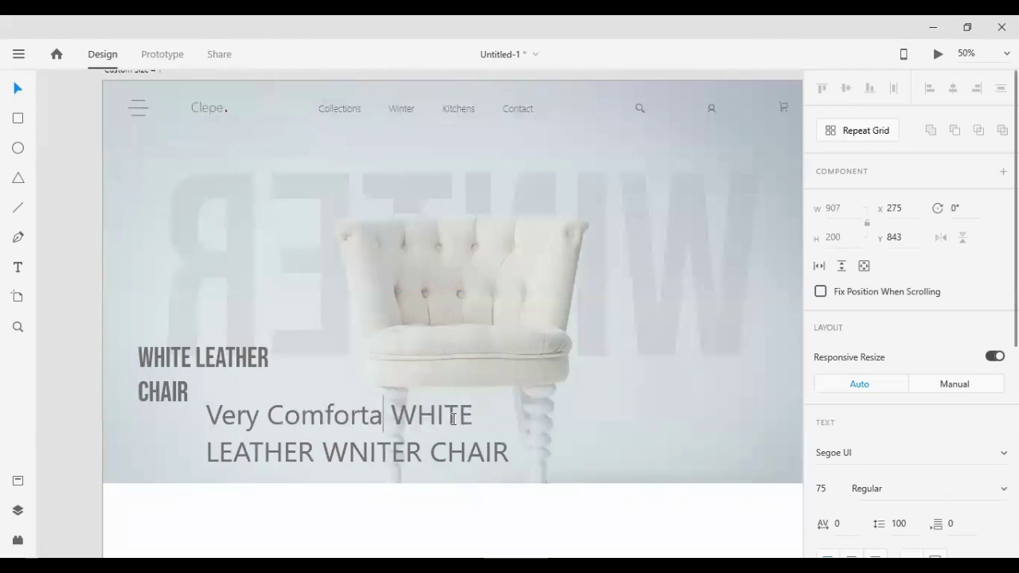
click(450, 401)
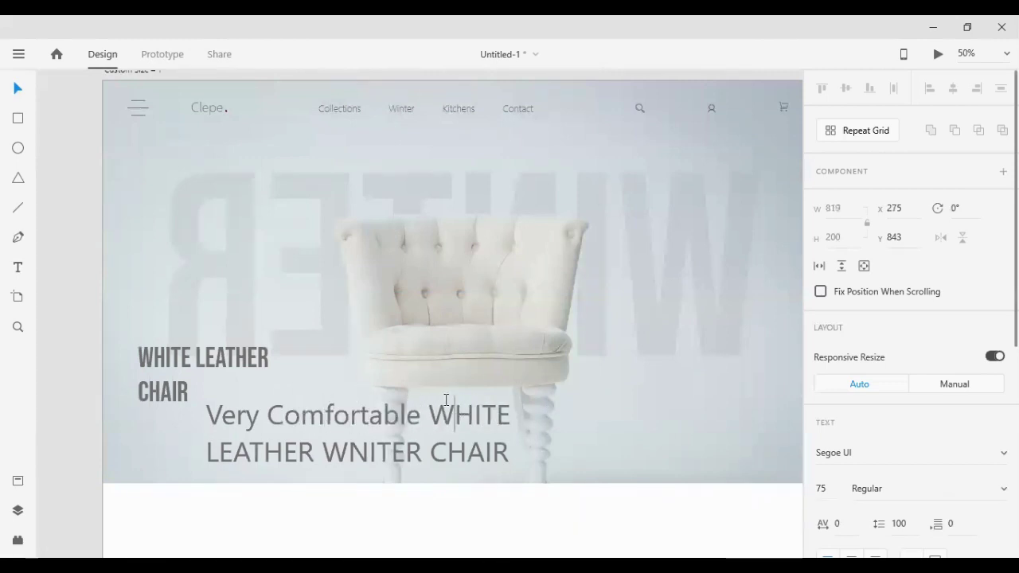
key(Delete)
key(Delete)
key(Delete)
key(Delete)
text(hite)
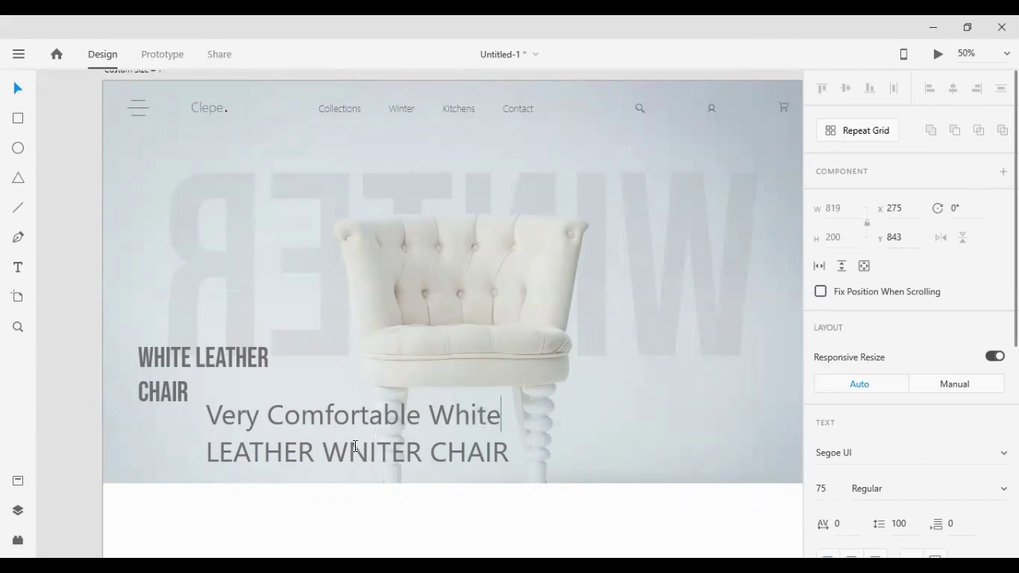
- Retype the second line as 'Leather Winter Chair', fixing the WNITER typo
drag(218, 452, 314, 457)
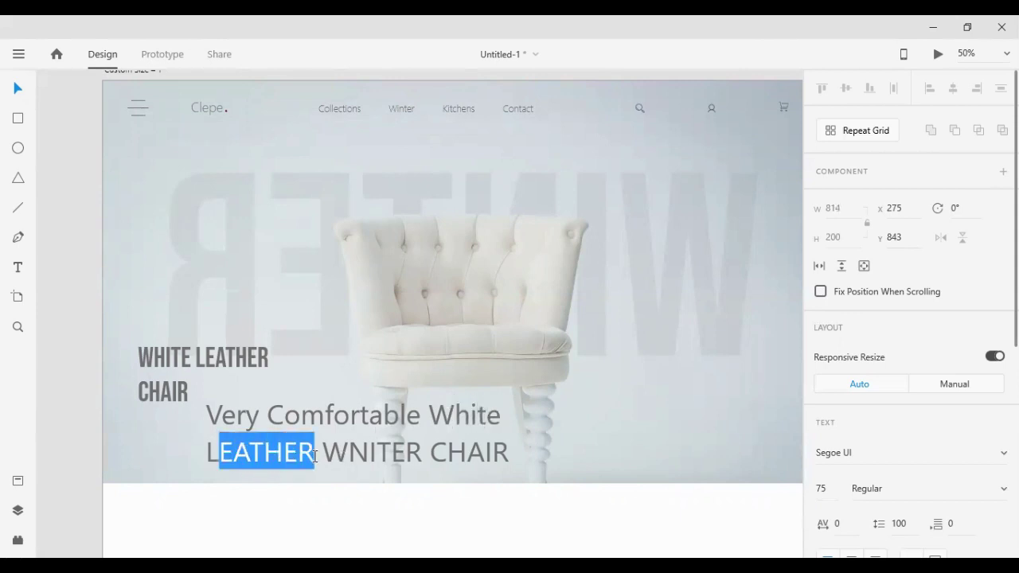
text(eather)
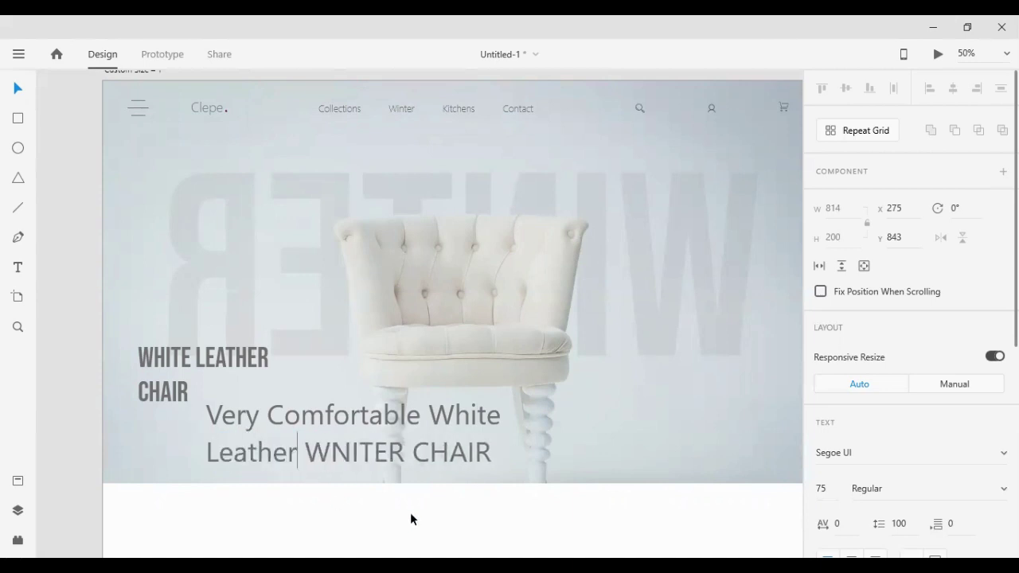
drag(331, 455, 407, 458)
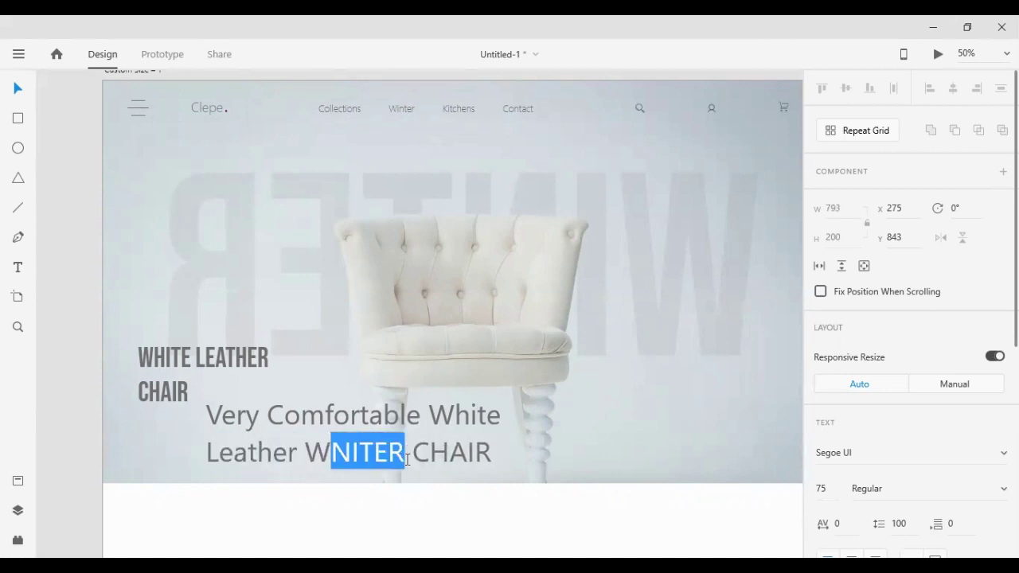
text(inter)
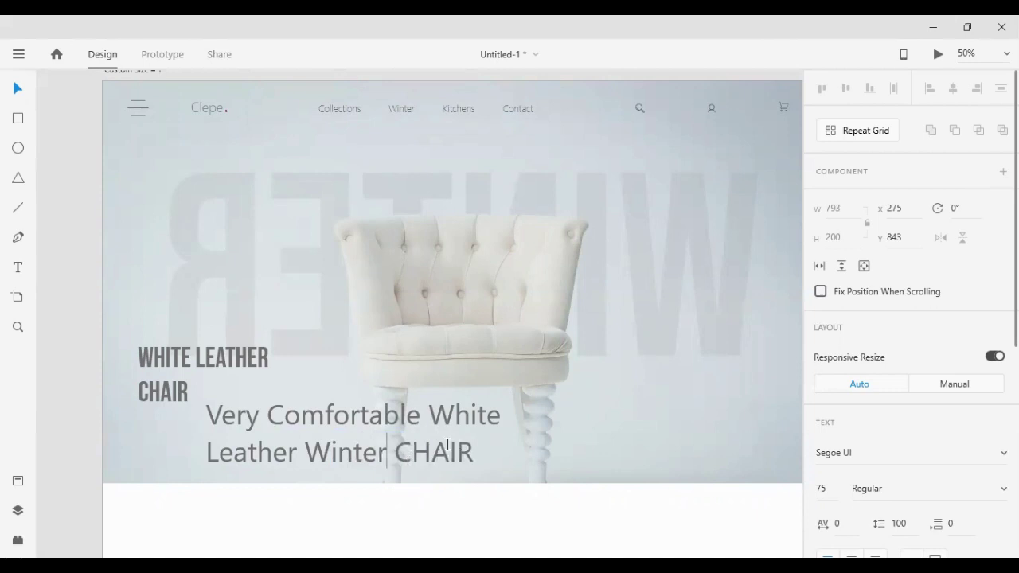
drag(413, 452, 474, 454)
text(hair)
key(Escape)
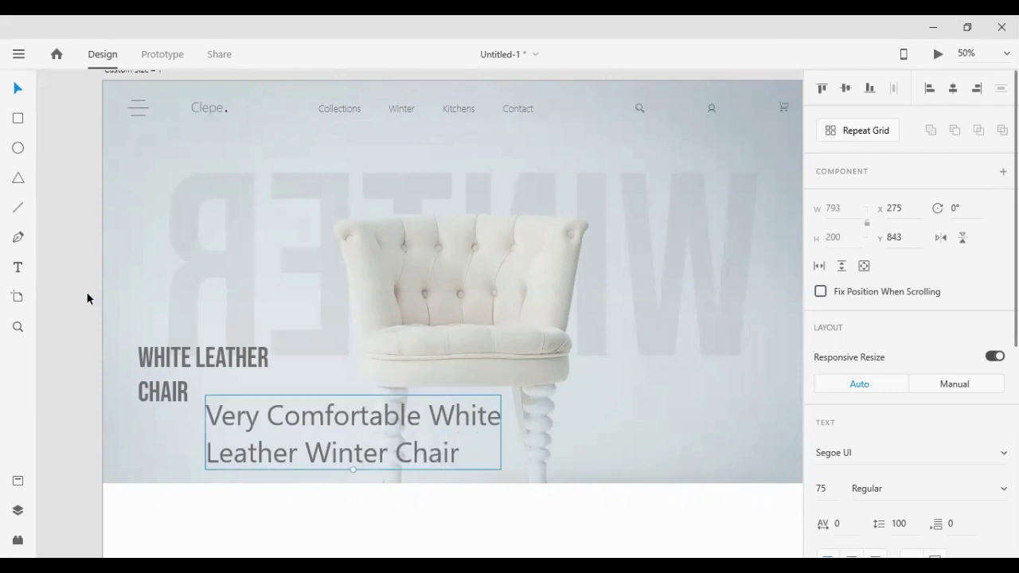
- Set the subtitle to Light weight at size 30 and left-align it beneath the heading
drag(314, 426, 249, 424)
drag(284, 470, 285, 447)
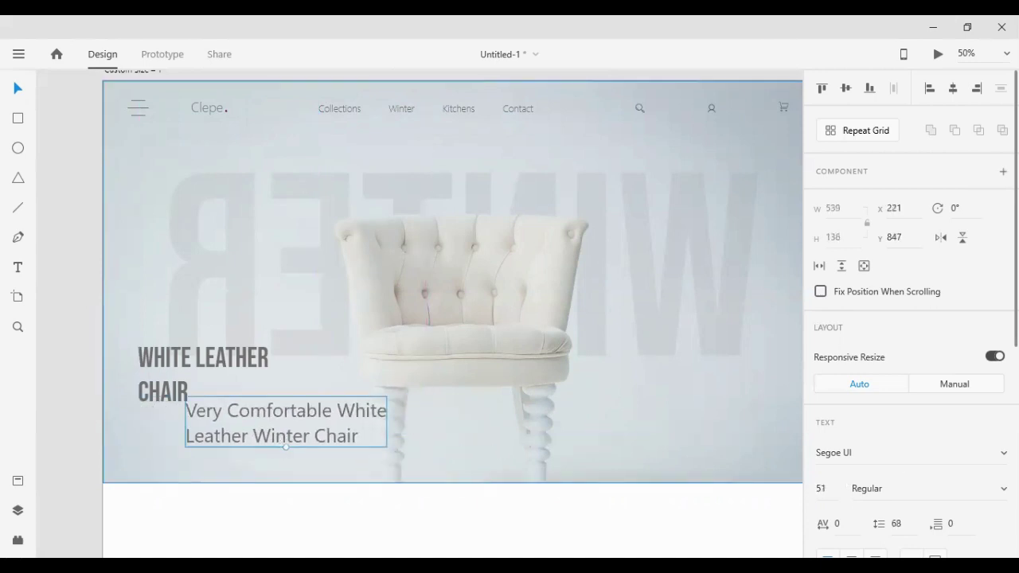
click(923, 488)
click(933, 183)
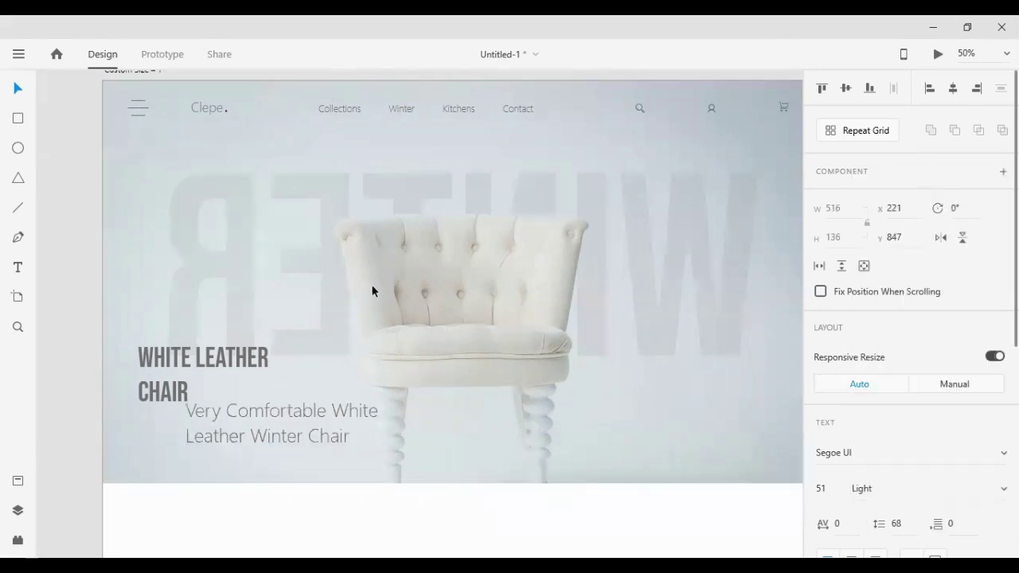
key(shift+Tab)
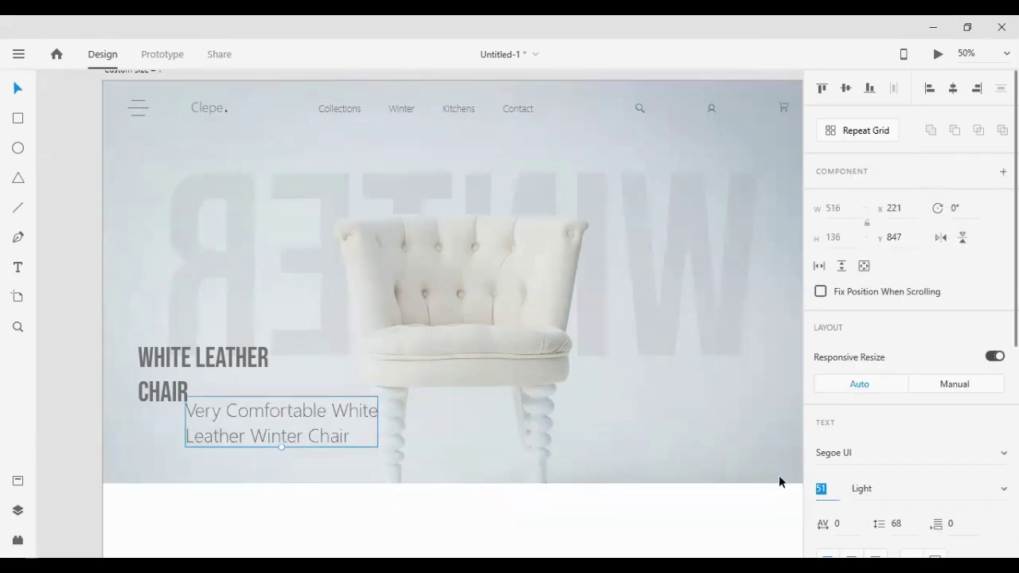
text(30)
key(Return)
drag(259, 417, 149, 364)
shift+click(163, 384)
- Nudge the heading pair up, then move the stool, cushion and grey chair photos upward
drag(76, 365, 76, 362)
click(77, 362)
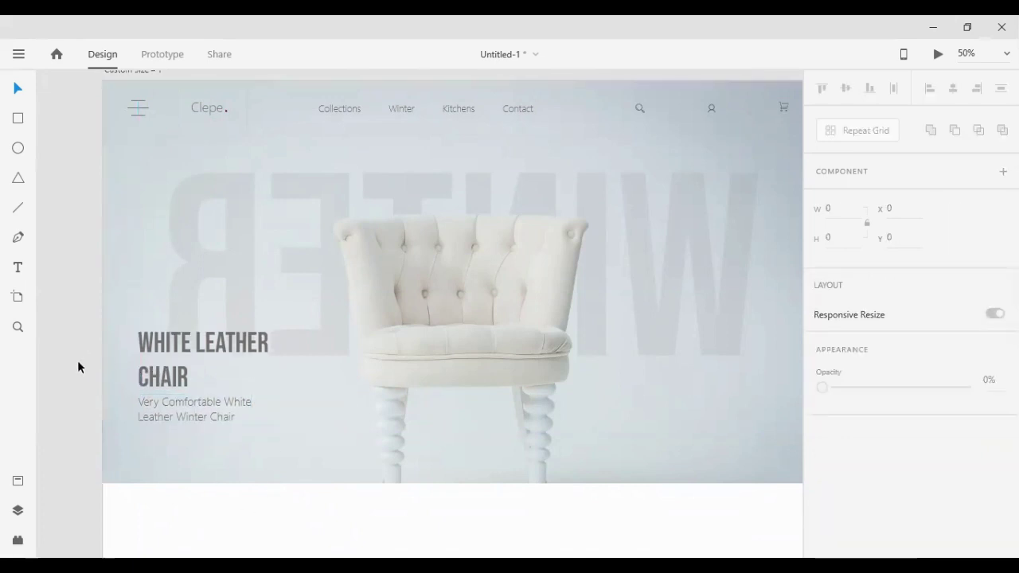
scroll(473, 372, up, 10)
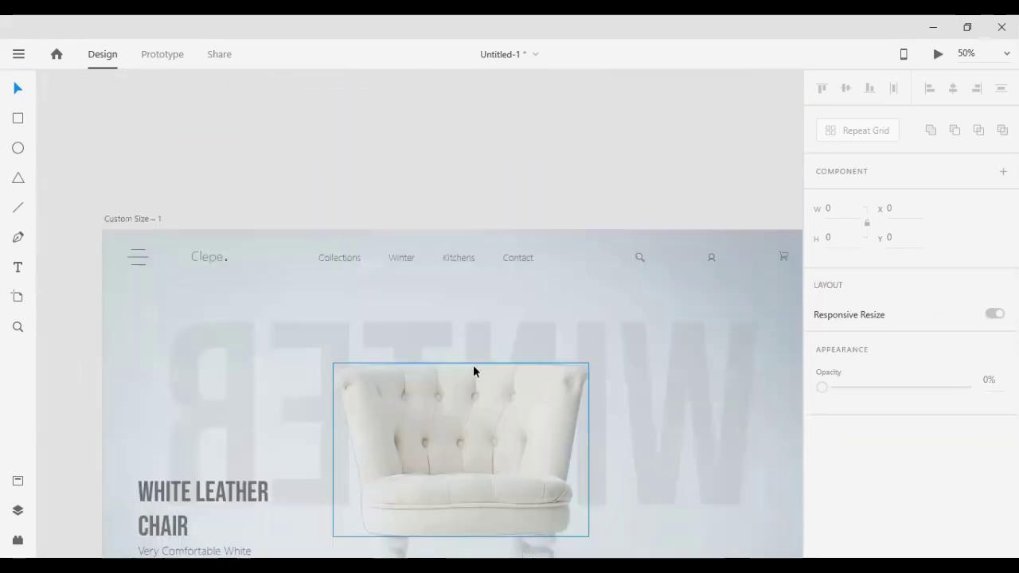
scroll(472, 372, up, 10)
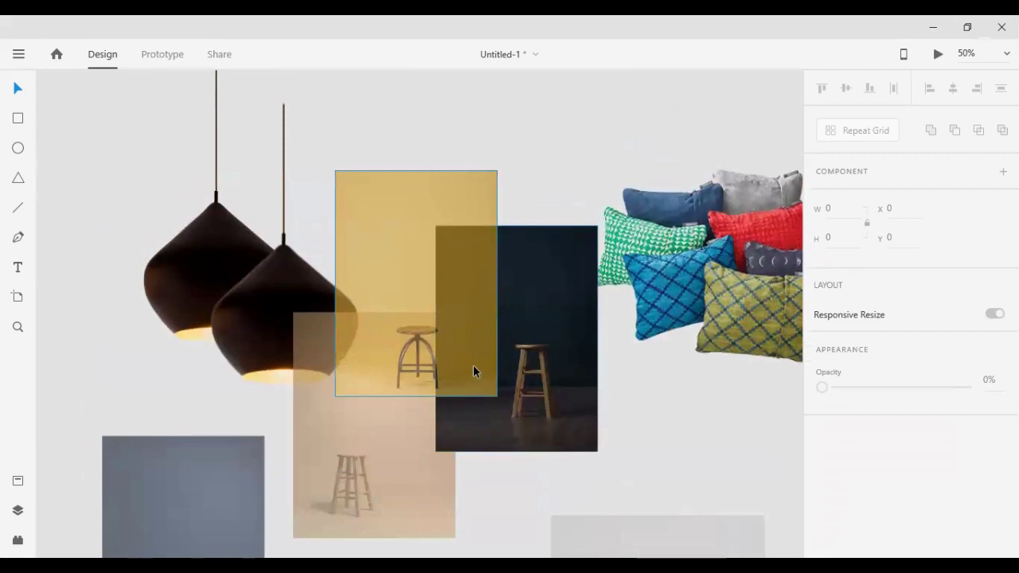
ctrl+scroll(475, 382, down, 5)
drag(491, 408, 494, 281)
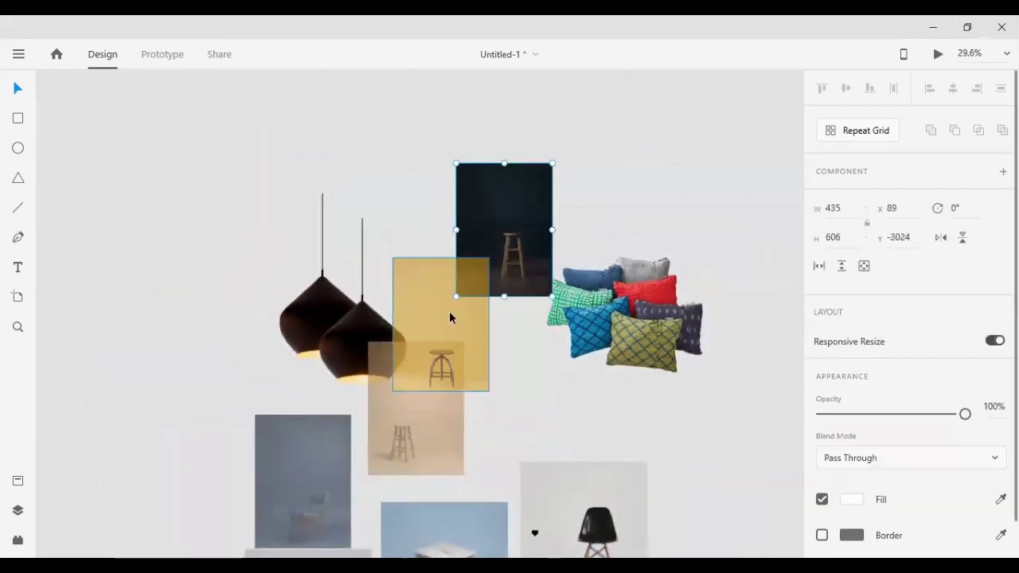
drag(449, 313, 359, 264)
drag(432, 390, 440, 301)
drag(643, 344, 643, 281)
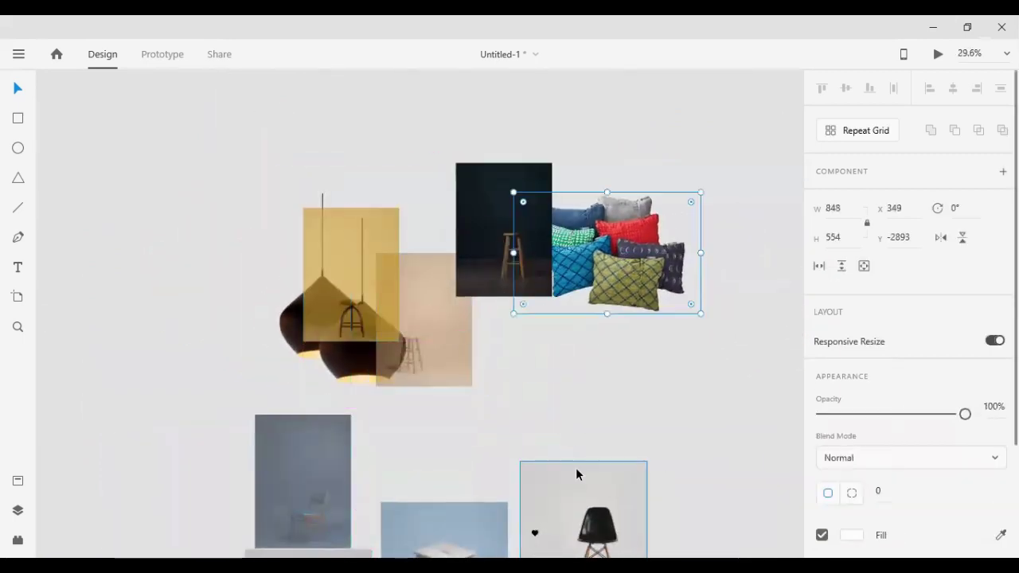
drag(577, 477, 575, 350)
- Tighten the collage by repositioning the light-blue stool and grey and blue-grey chair photos
scroll(509, 382, down, 3)
drag(448, 316, 454, 242)
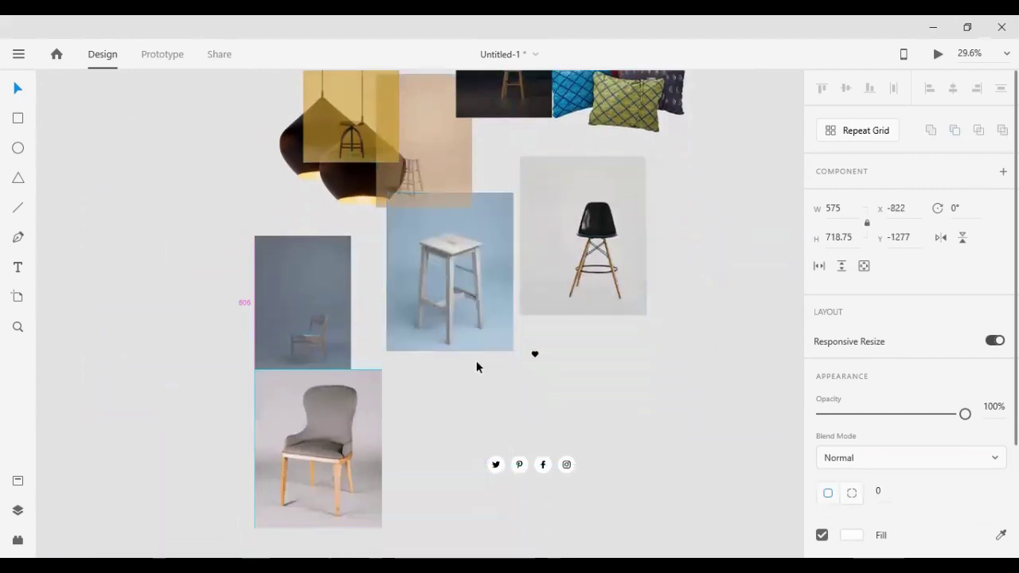
drag(319, 446, 541, 358)
drag(329, 307, 435, 423)
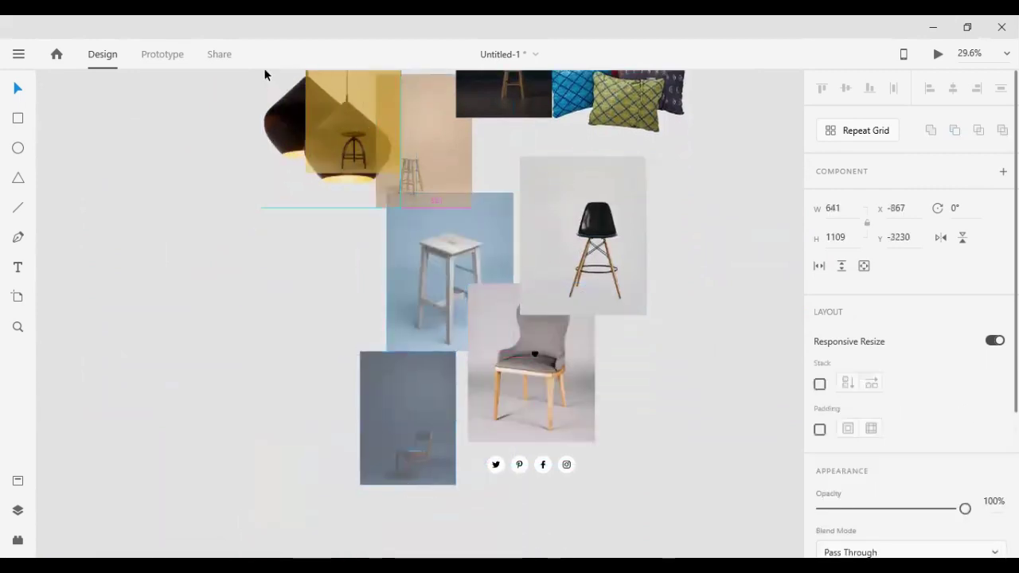
scroll(264, 68, up, 3)
drag(350, 215, 267, 225)
scroll(621, 328, down, 3)
scroll(621, 329, down, 6)
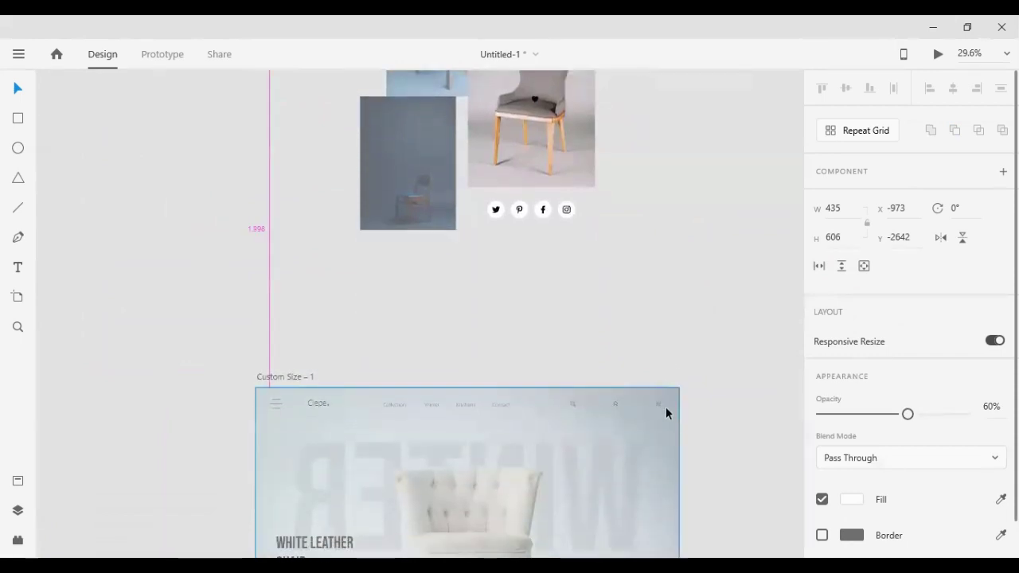
scroll(665, 407, down, 1)
scroll(656, 387, up, 6)
- Duplicate the navigation's cart icon and drag the copy toward the hero's left side
scroll(583, 417, down, 1)
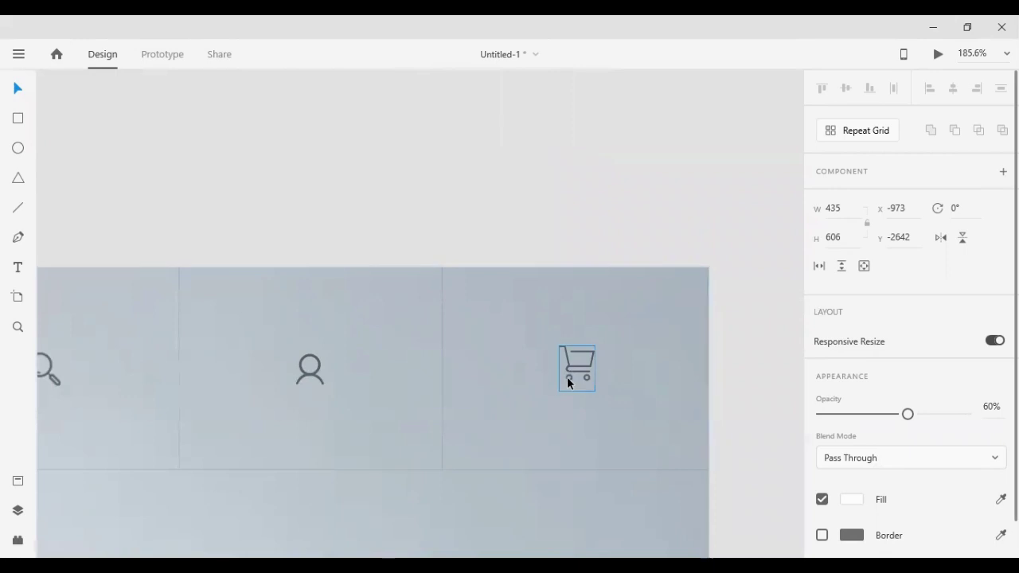
double_click(569, 378)
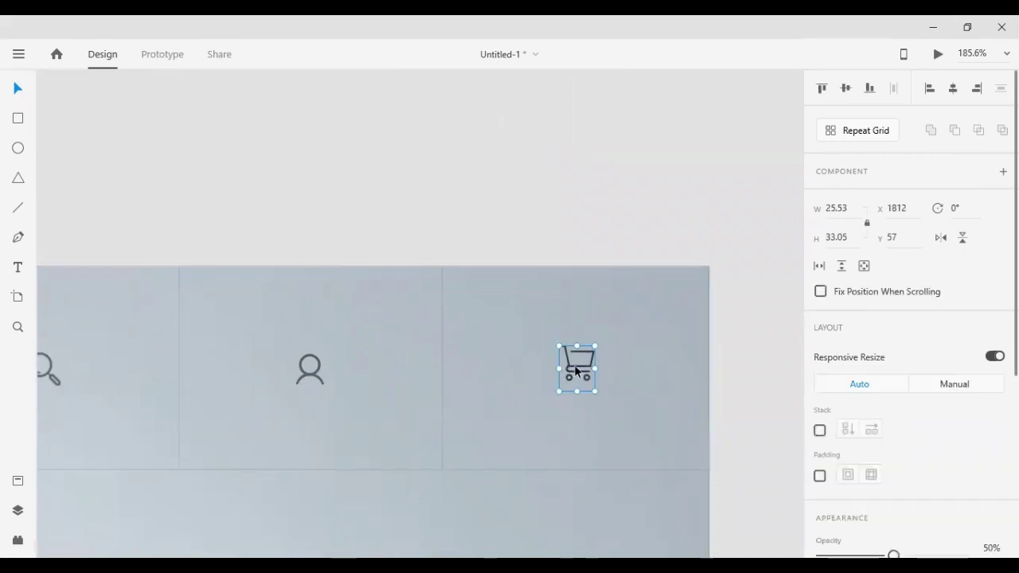
drag(574, 364, 103, 511)
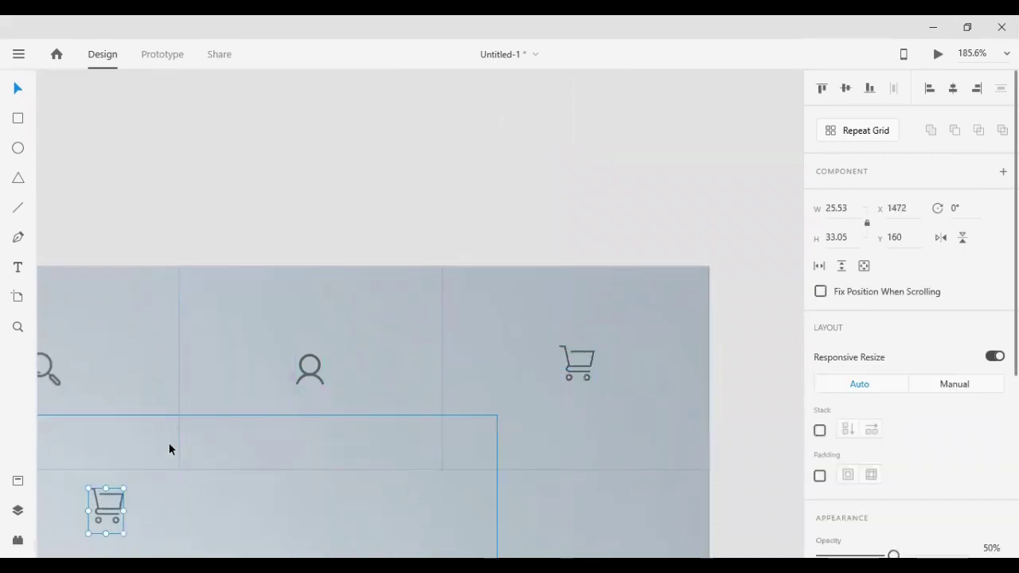
scroll(169, 460, left, 10)
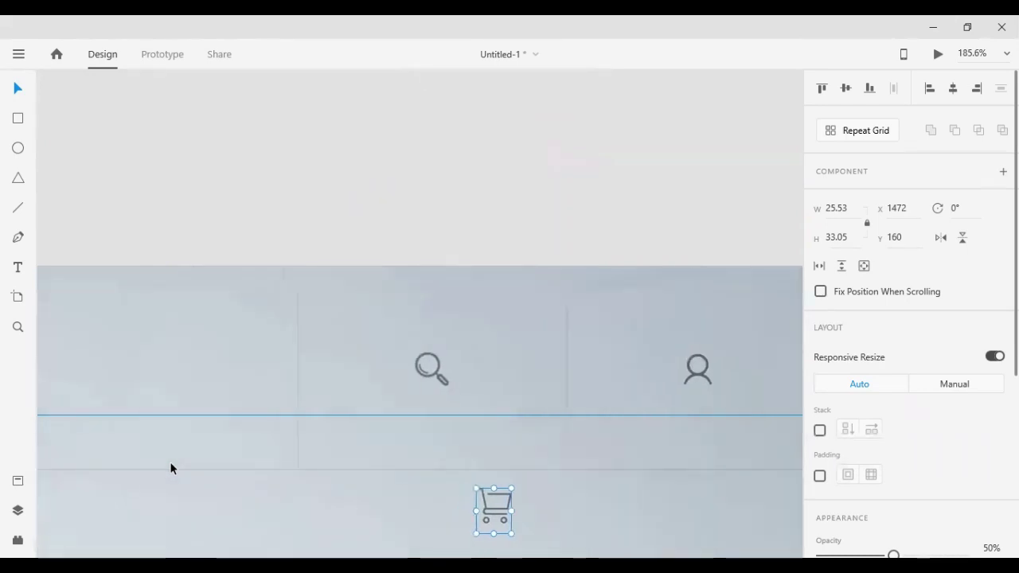
scroll(138, 441, left, 5)
scroll(144, 425, down, 1)
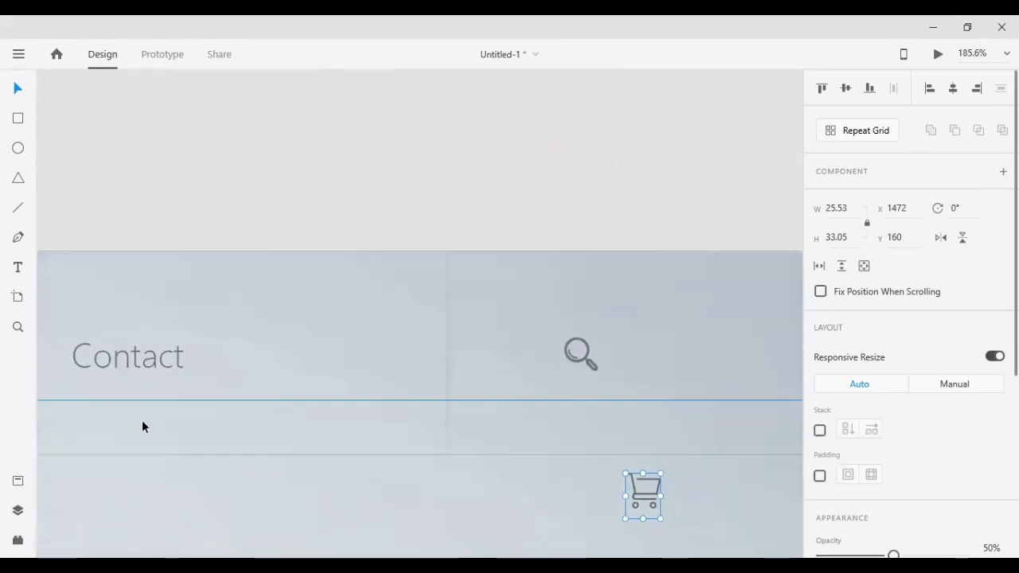
scroll(143, 425, down, 5)
scroll(164, 446, down, 8)
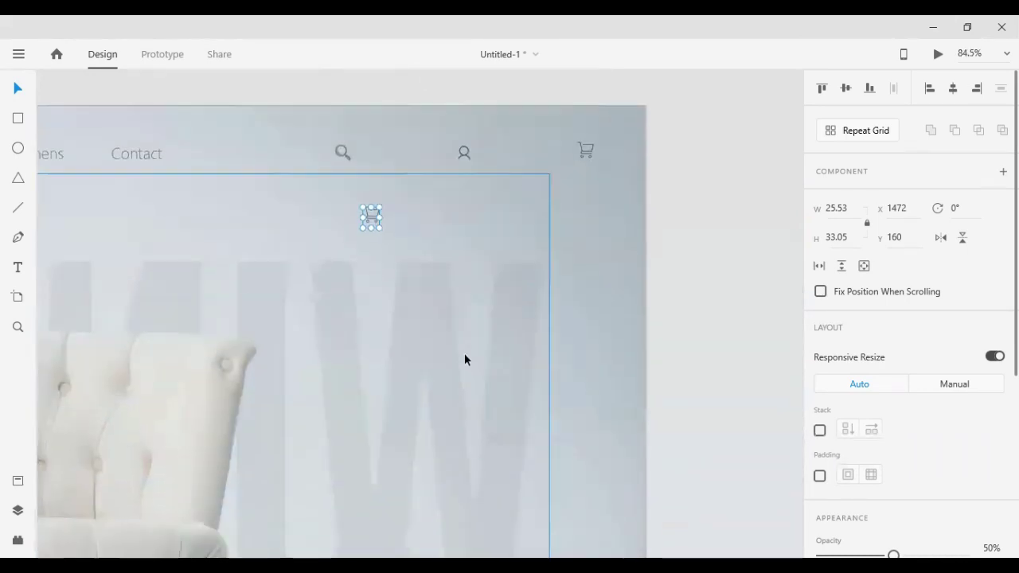
- Nudge the cart copy with Shift+arrow keys to x 92, y 980 below the subtitle
key(shift+Left)
key(shift+Left)
key(shift+Left)
key(shift+Left)
key(shift+Left)
key(shift+Left)
key(shift+Left)
key(shift+Left)
key(shift+Left)
key(shift+Left)
key(shift+Left)
key(shift+Left)
key(shift+Left)
key(shift+Left)
key(shift+Left)
key(shift+Left)
key(shift+Left)
key(shift+Left)
key(shift+Left)
key(shift+Left)
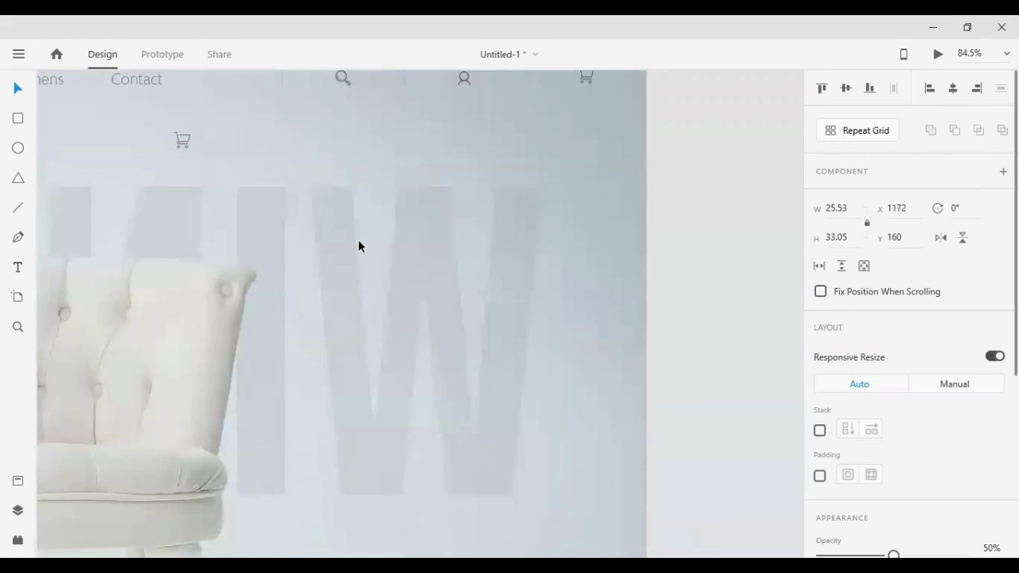
key(shift+Down)
key(shift+Down)
key(shift+Down)
key(shift+Down)
key(shift+Down)
key(shift+Down)
key(shift+Down)
key(shift+Down)
key(shift+Down)
key(shift+Down)
key(shift+Down)
key(shift+Down)
key(shift+Down)
key(shift+Down)
key(shift+Down)
key(shift+Down)
key(shift+Down)
key(shift+Down)
key(shift+Down)
key(shift+Down)
key(shift+Down)
key(shift+Down)
key(shift+Down)
key(shift+Down)
key(shift+Down)
key(shift+Down)
key(shift+Down)
key(shift+Down)
key(shift+Down)
key(shift+Down)
key(shift+Down)
key(shift+Down)
key(shift+Down)
key(shift+Down)
key(shift+Down)
key(shift+Down)
key(shift+Down)
key(shift+Down)
key(shift+Down)
key(shift+Down)
key(shift+Down)
key(shift+Left)
key(shift+Left)
key(shift+Left)
key(shift+Left)
scroll(261, 348, left, 10)
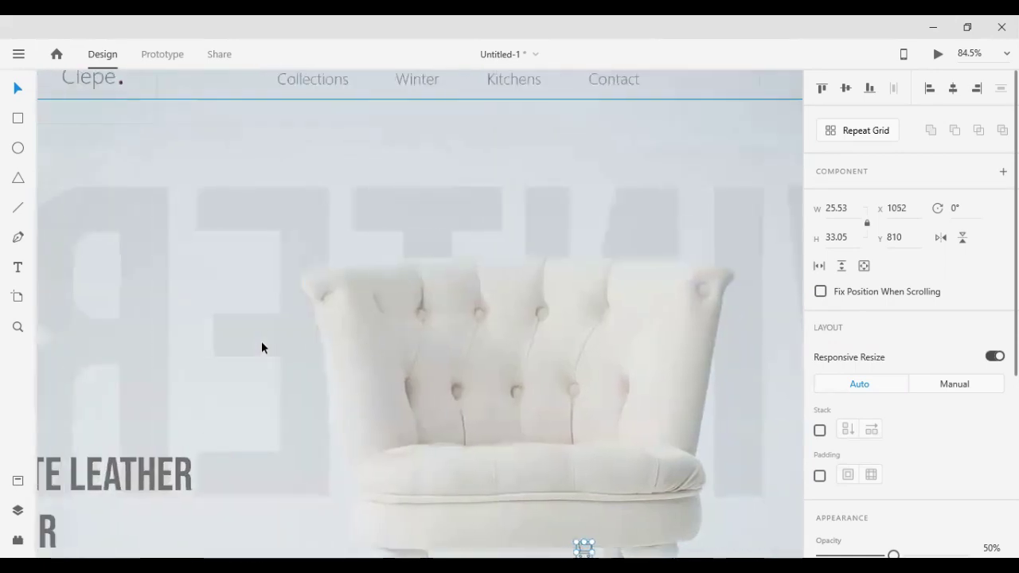
scroll(261, 348, left, 4)
scroll(358, 329, down, 5)
key(shift+Down)
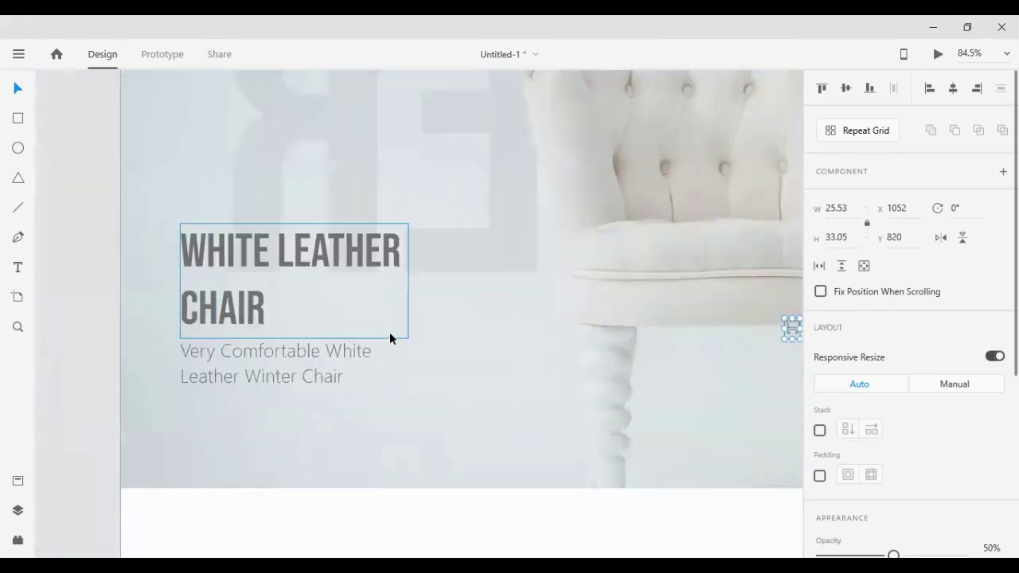
key(shift+Down)
key(shift+Down)
key(shift+Down)
key(shift+Down)
key(shift+Down)
key(shift+Down)
key(shift+Down)
key(shift+Down)
key(shift+Down)
key(shift+Down)
key(shift+Left)
key(shift+Left)
key(shift+Left)
key(shift+Left)
key(shift+Left)
key(shift+Left)
key(shift+Left)
key(shift+Left)
key(shift+Left)
key(shift+Left)
key(shift+Left)
key(shift+Left)
key(shift+Left)
key(shift+Left)
key(shift+Left)
key(shift+Left)
key(shift+Left)
key(shift+Left)
key(shift+Left)
key(shift+Left)
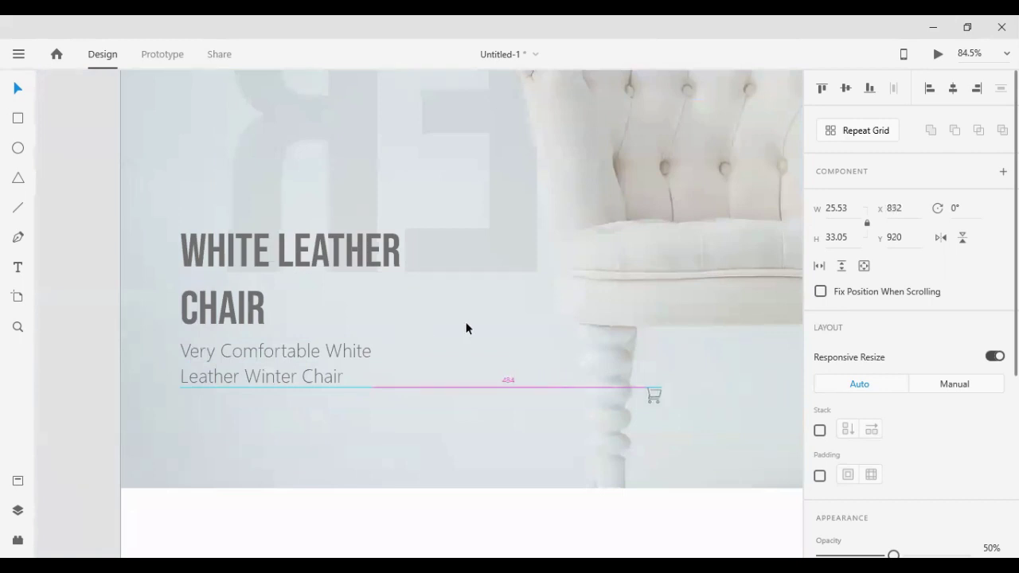
key(shift+Left)
key(shift+Left)
key(shift+Left)
key(shift+Left)
key(shift+Left)
key(shift+Left)
key(shift+Left)
key(shift+Left)
key(shift+Left)
key(shift+Left)
key(shift+Left)
key(shift+Left)
key(shift+Left)
key(shift+Left)
key(shift+Left)
key(shift+Left)
key(shift+Left)
key(shift+Left)
key(shift+Left)
key(shift+Left)
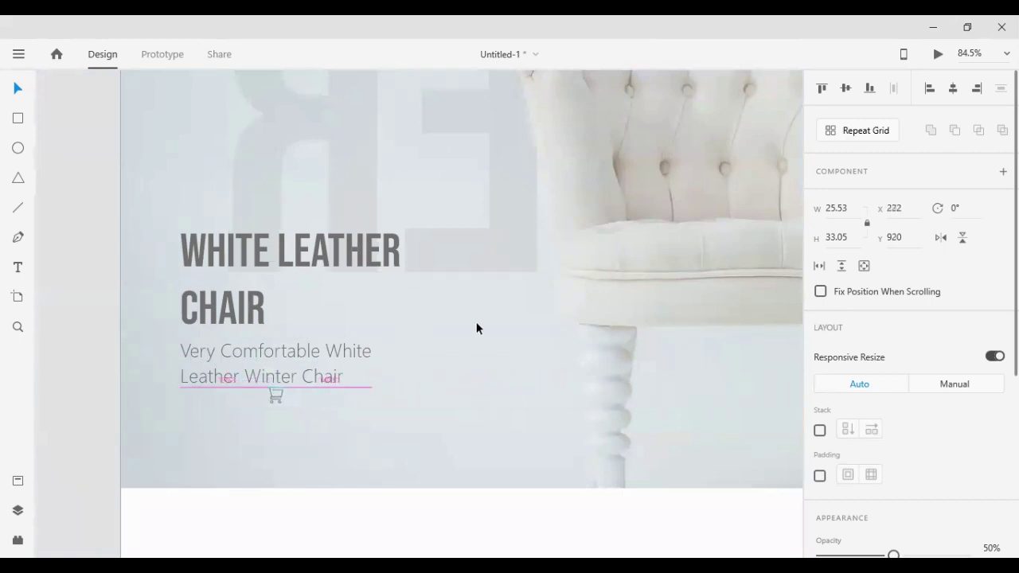
key(shift+Left)
key(shift+Left)
key(shift+Left)
key(shift+Down)
key(shift+Down)
key(shift+Down)
key(shift+Down)
key(shift+Down)
key(shift+Down)
key(shift+Left)
key(shift+Left)
key(shift+Left)
key(shift+Left)
key(shift+Left)
key(shift+Left)
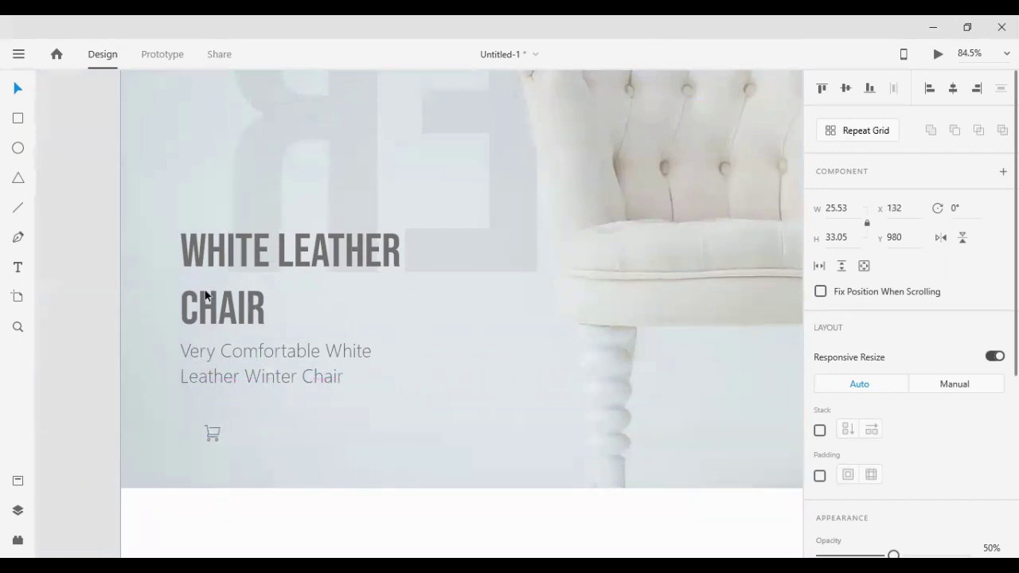
key(shift+Left)
key(shift+Left)
key(shift+Left)
key(shift+Left)
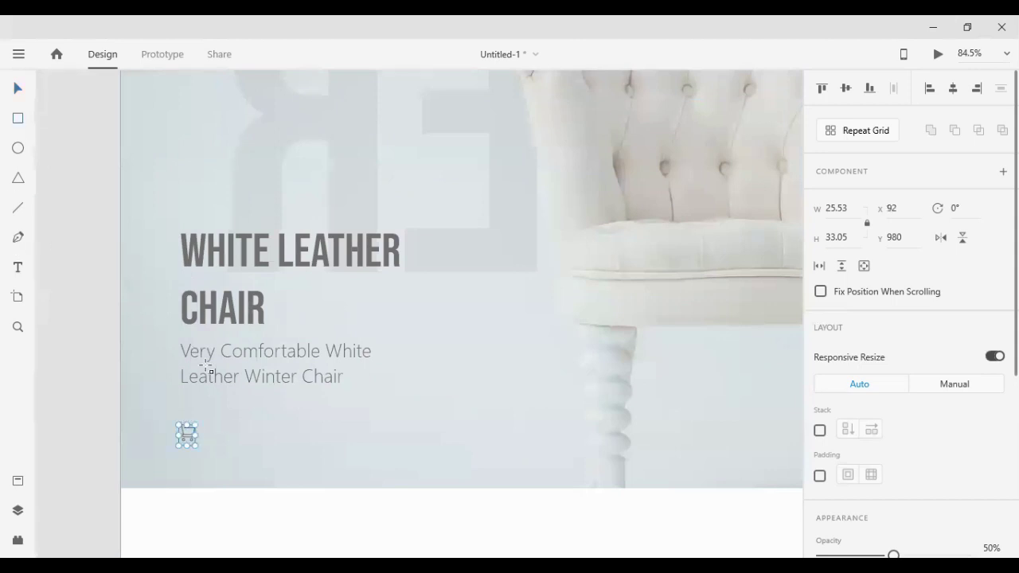
- Draw a small square below the subtitle and turn off its border, leaving a plain white square
mouse_move(181, 396)
mouse_down()
mouse_move(227, 450)
mouse_move(217, 442)
mouse_up()
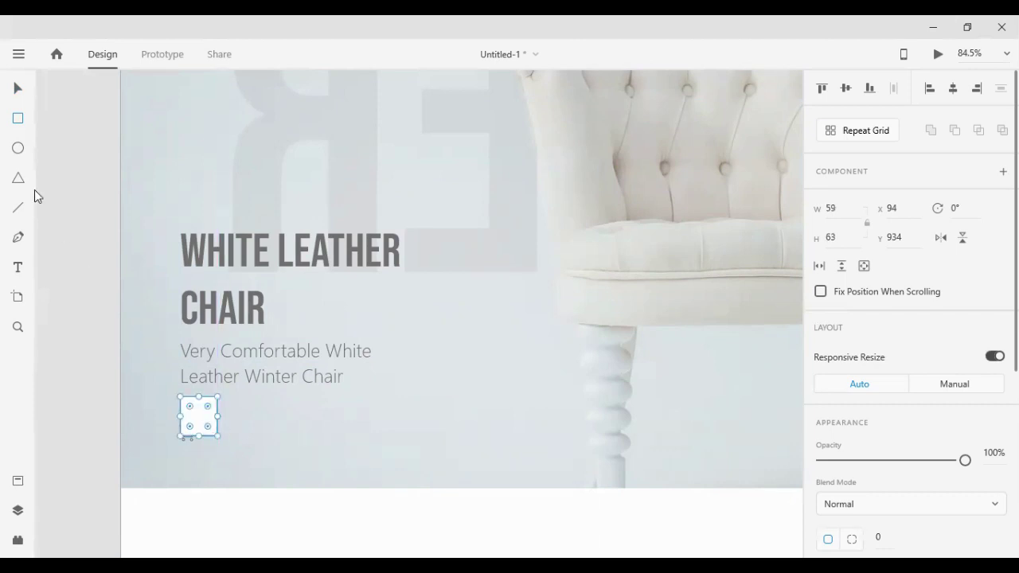
click(18, 90)
scroll(844, 351, down, 5)
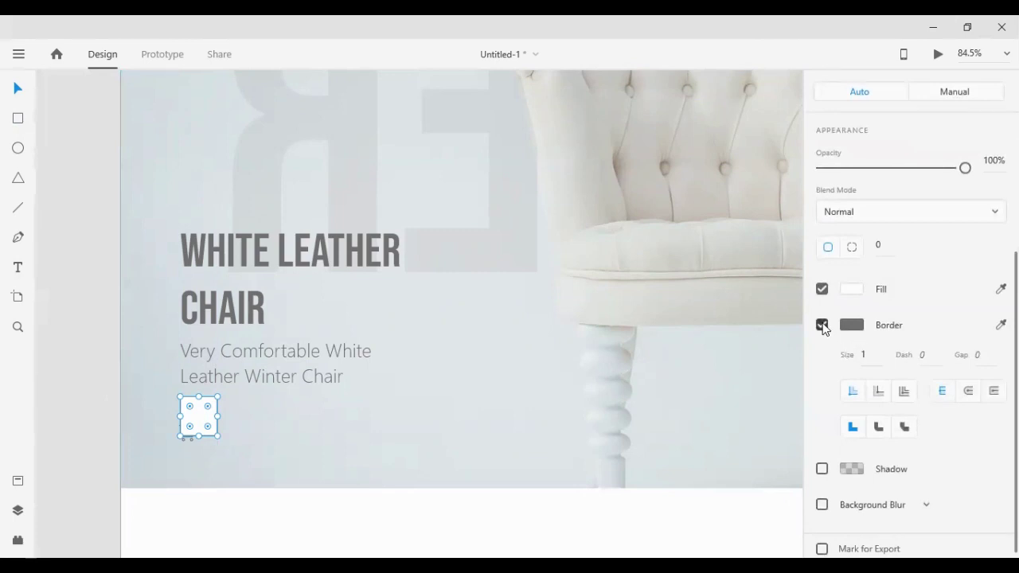
click(822, 326)
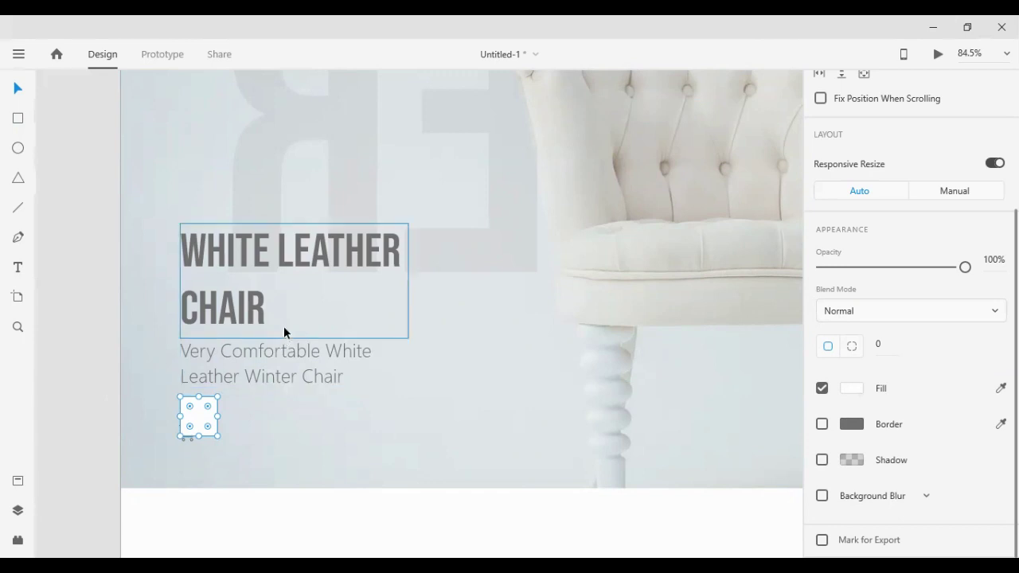
click(97, 382)
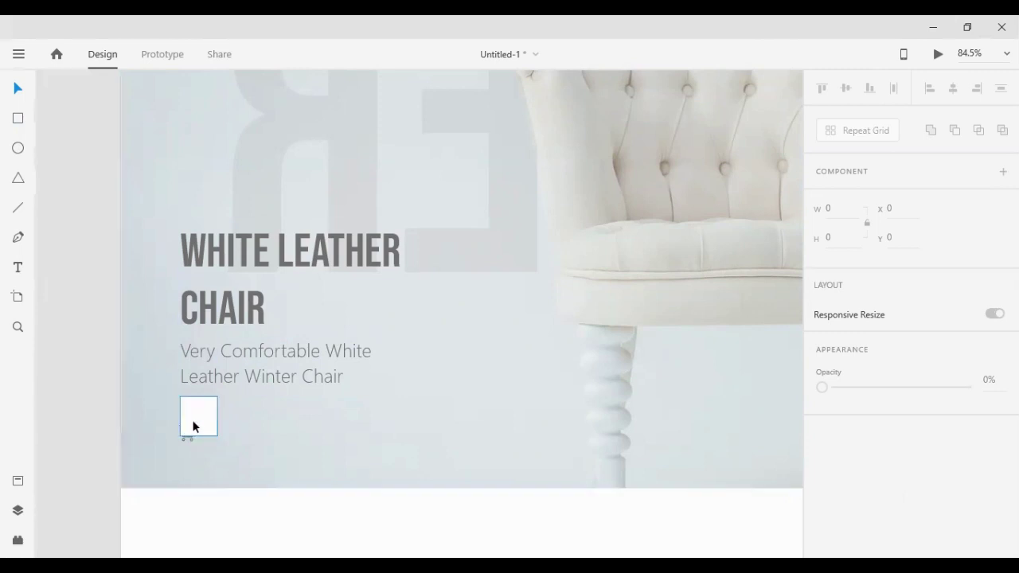
- Move the white square aside and drag the cart icon into it
drag(184, 436, 220, 444)
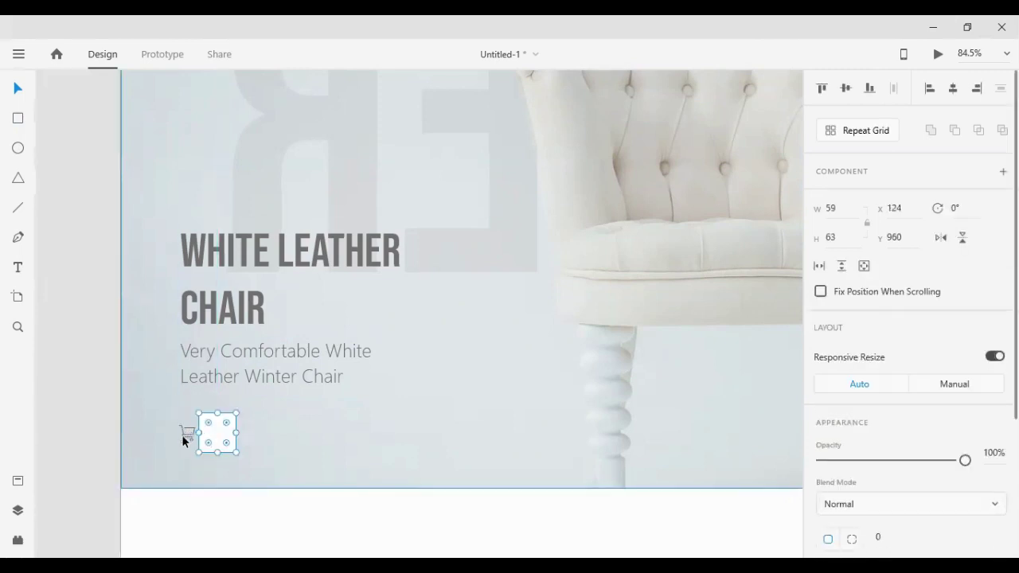
click(183, 436)
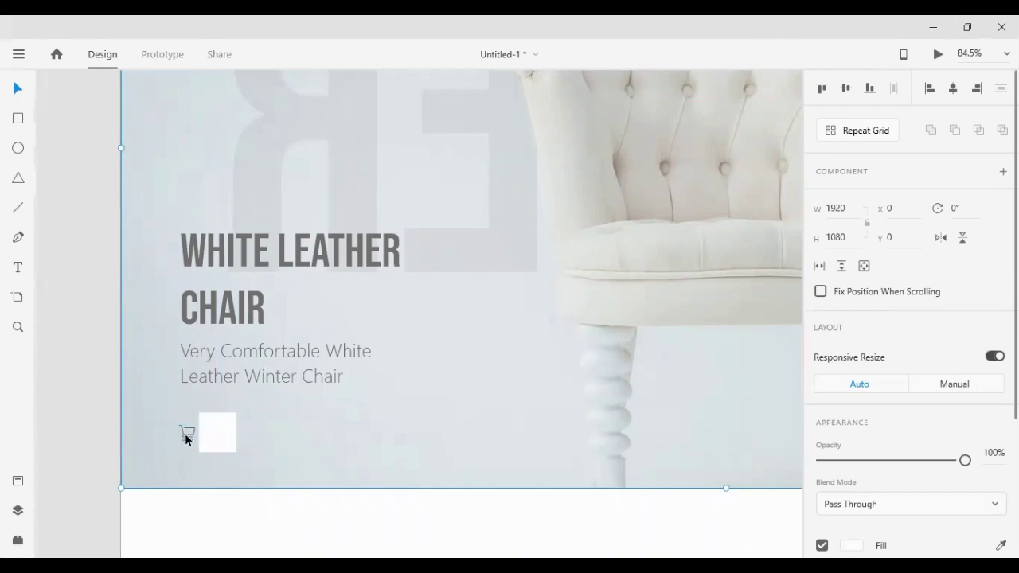
drag(90, 412, 189, 449)
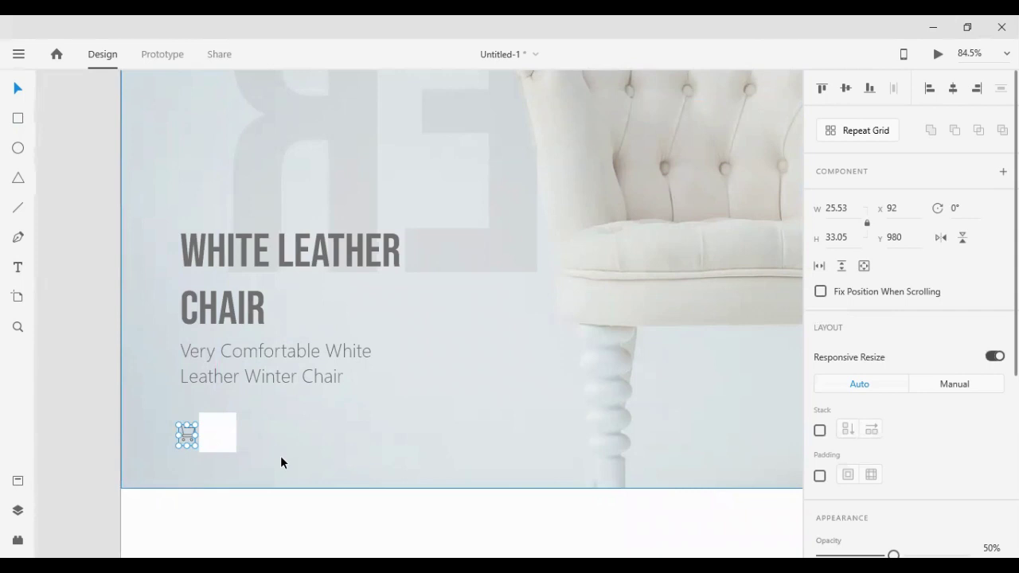
mouse_move(186, 434)
mouse_down()
mouse_move(230, 449)
mouse_move(206, 440)
mouse_up()
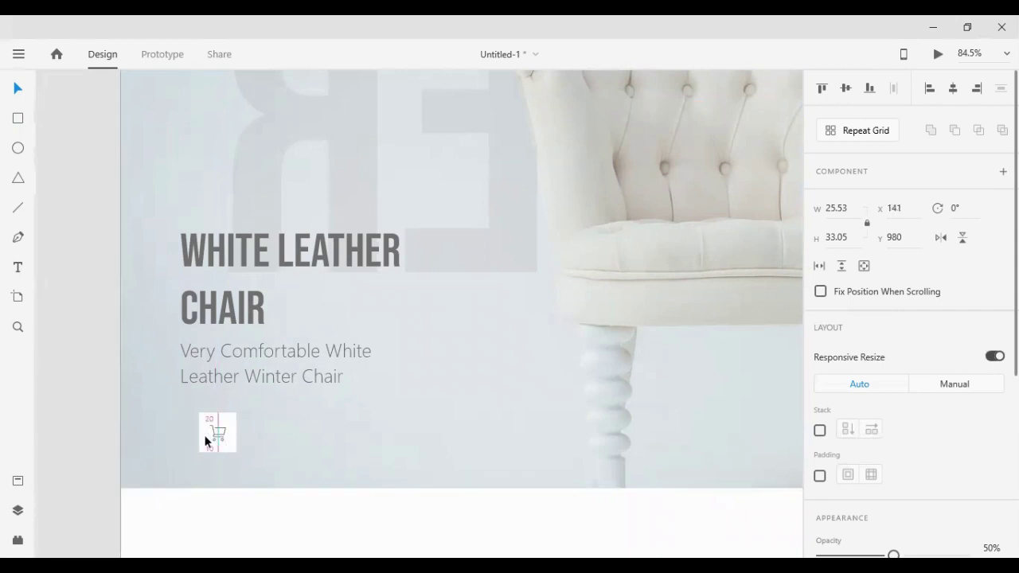
shift+click(207, 412)
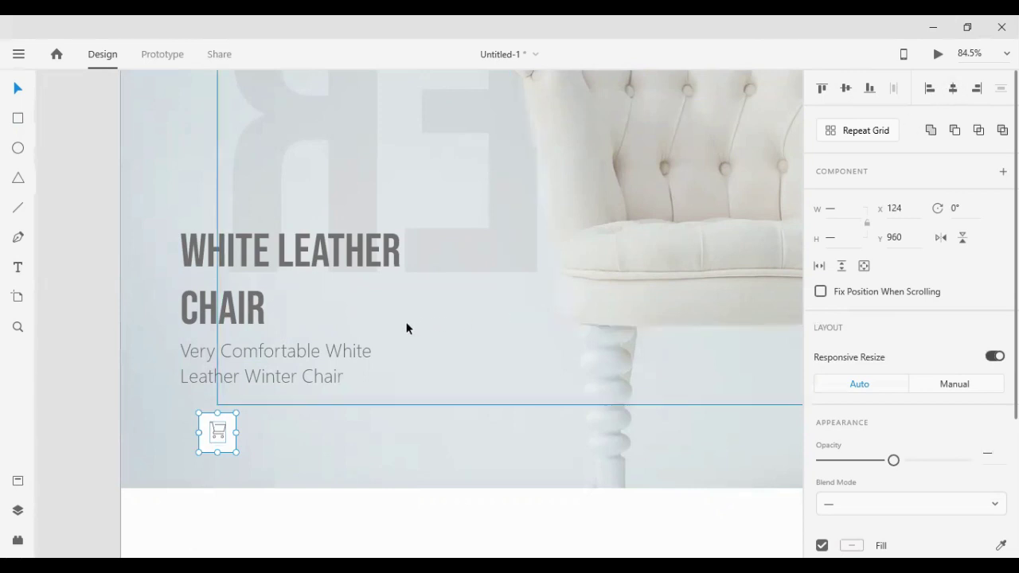
click(111, 406)
click(215, 429)
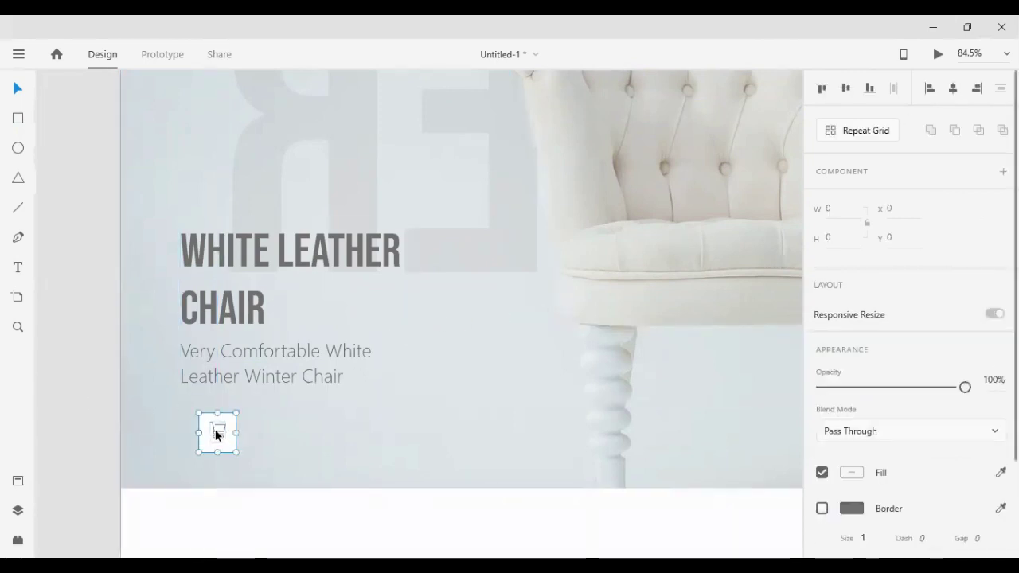
click(87, 298)
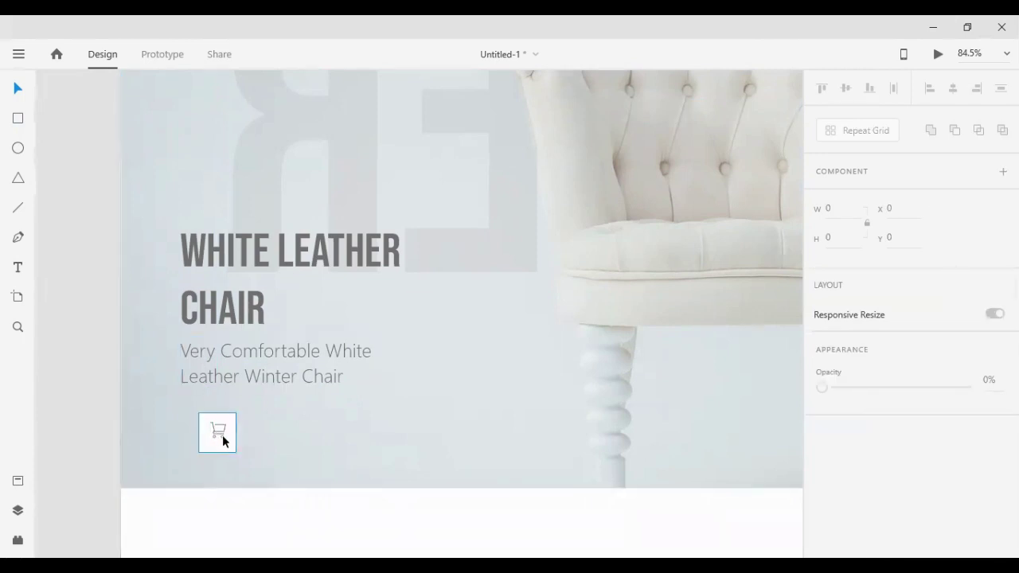
- Nudge the cart icon 1 px left and shift the square slightly left under the subtitle
double_click(222, 434)
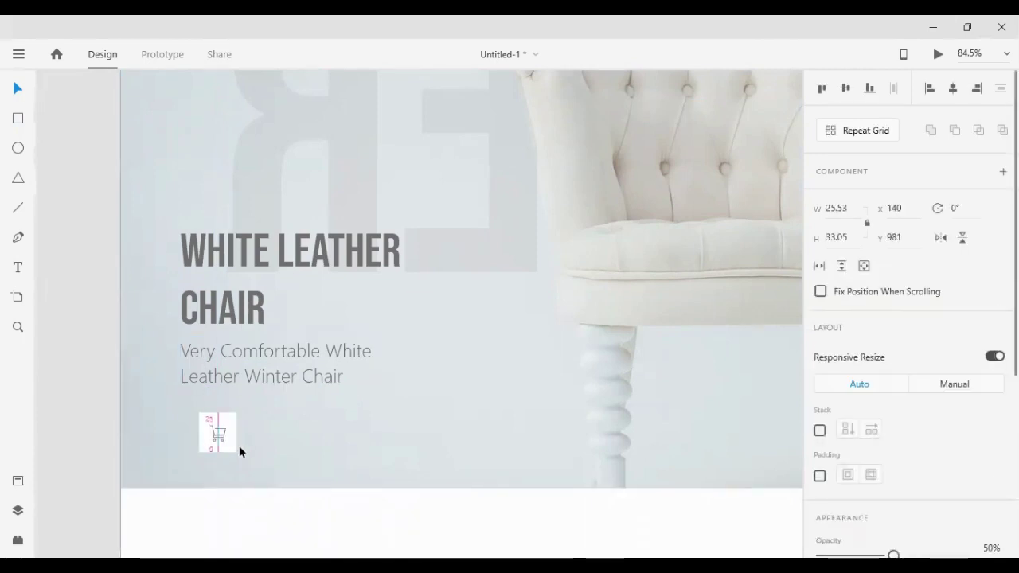
key(Left)
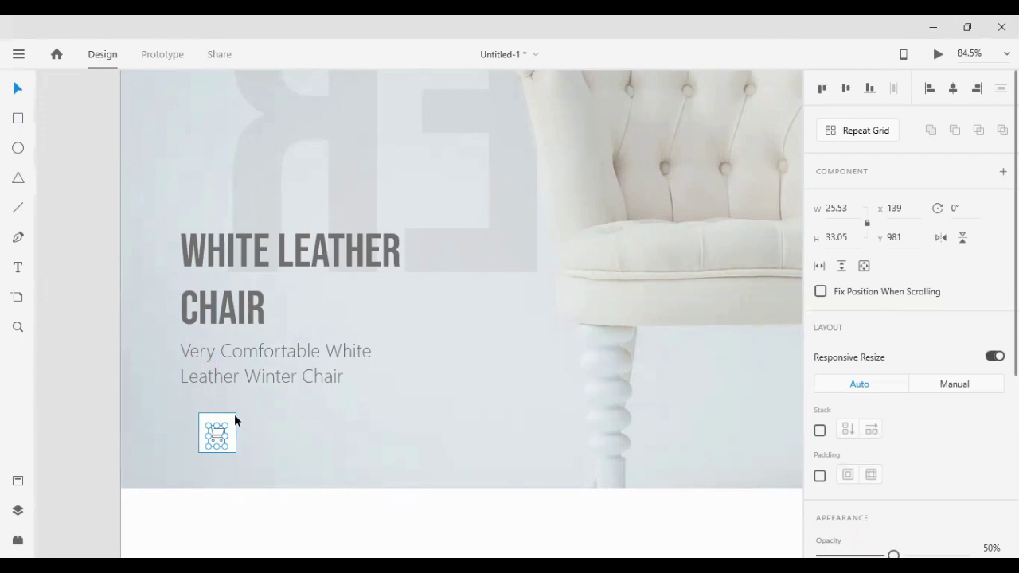
key(Escape)
mouse_move(210, 433)
mouse_down()
mouse_move(193, 425)
mouse_move(201, 427)
mouse_up()
click(84, 289)
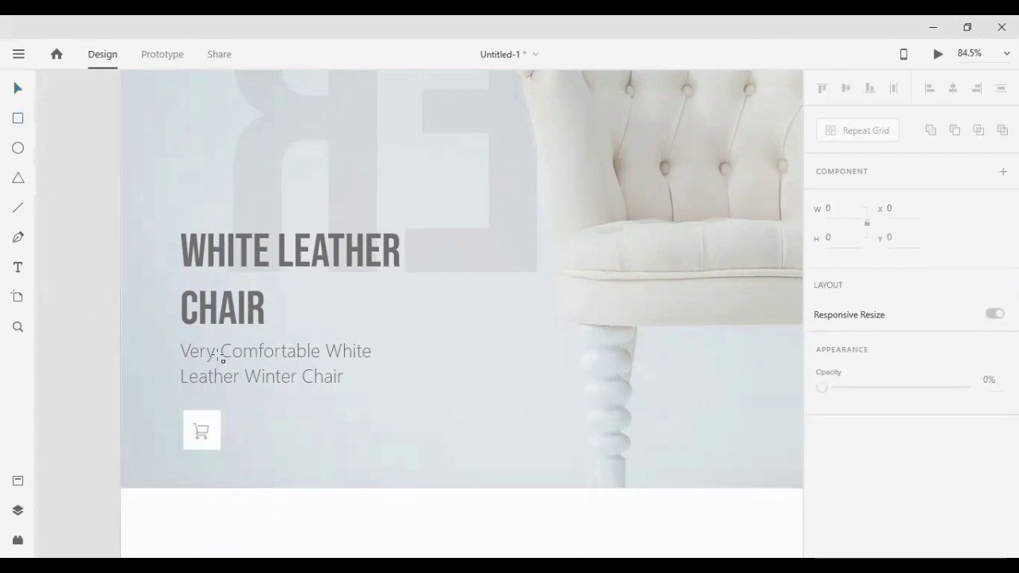
- Draw a wide rectangle beside the cart square, remove its border and fill it pure black
drag(218, 401, 371, 461)
click(18, 88)
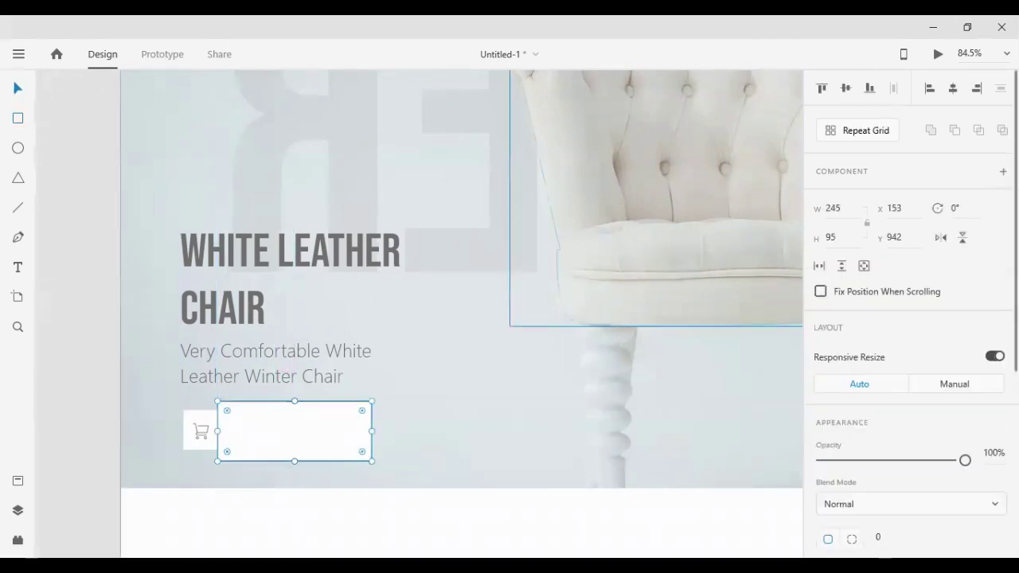
scroll(907, 335, down, 3)
click(821, 471)
click(823, 472)
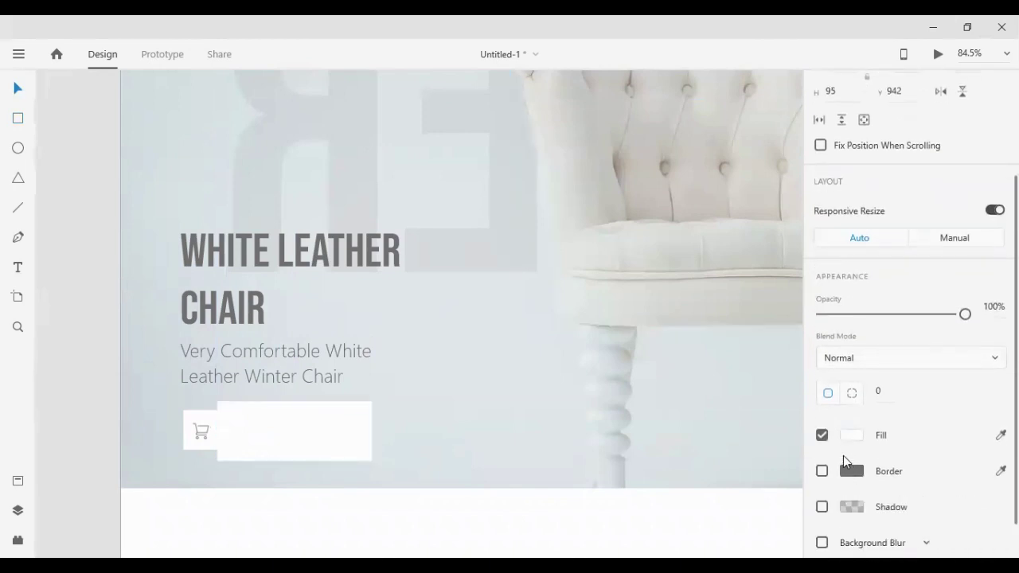
click(842, 437)
drag(660, 371, 584, 472)
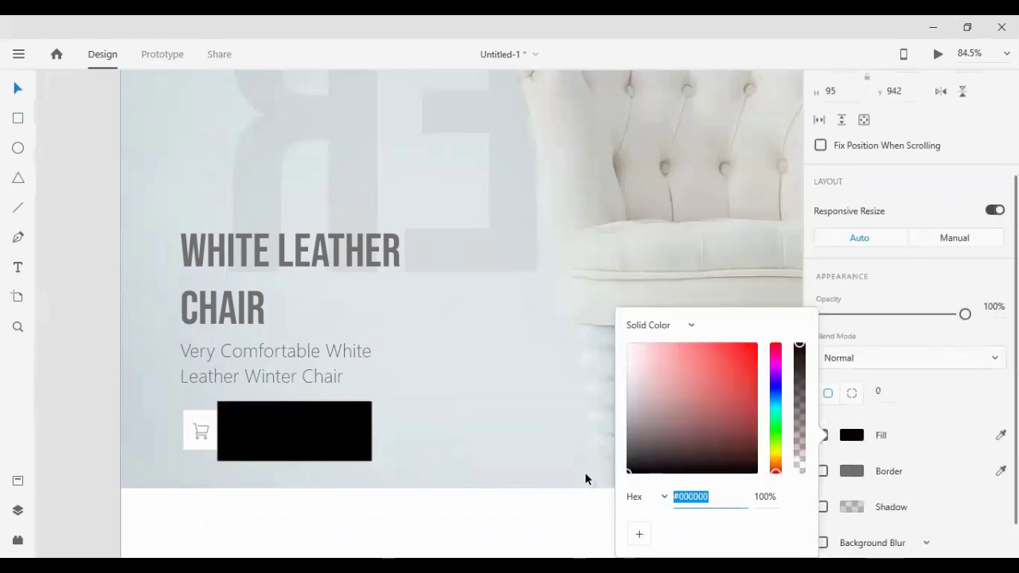
click(78, 378)
click(269, 433)
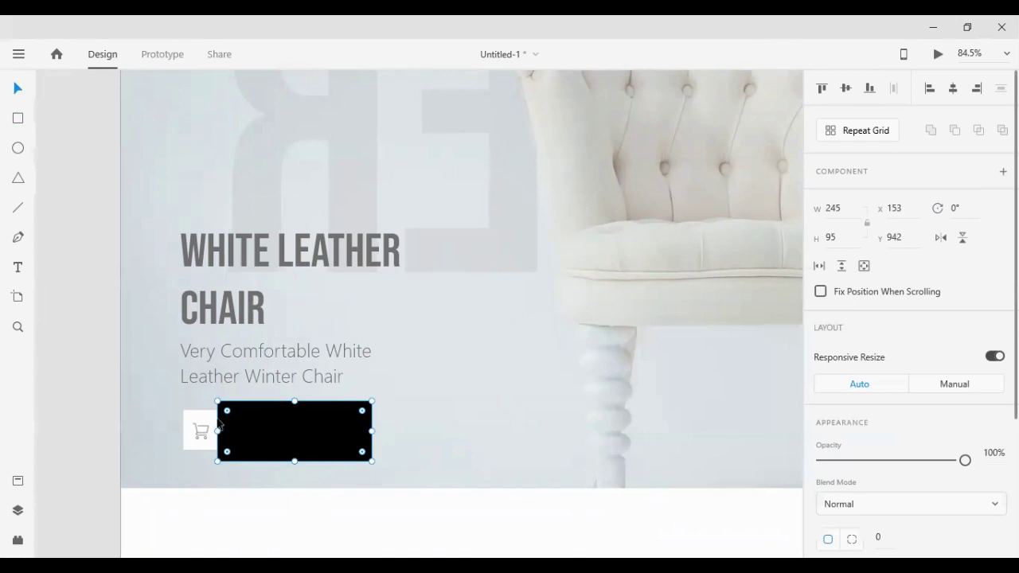
click(188, 410)
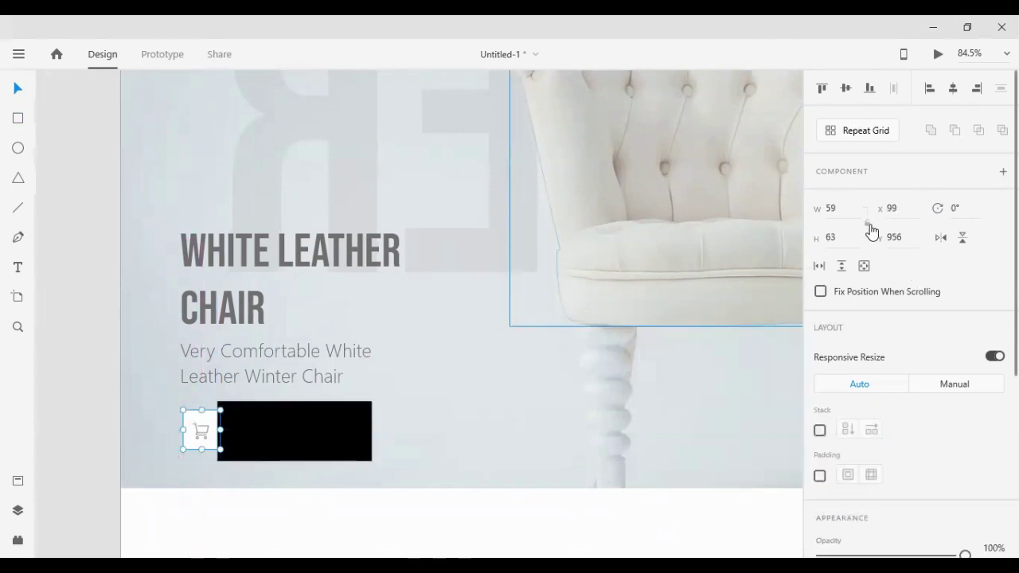
- Lock the cart square's aspect ratio and set its width to 50
click(866, 223)
double_click(847, 208)
key(Return)
click(140, 420)
click(194, 423)
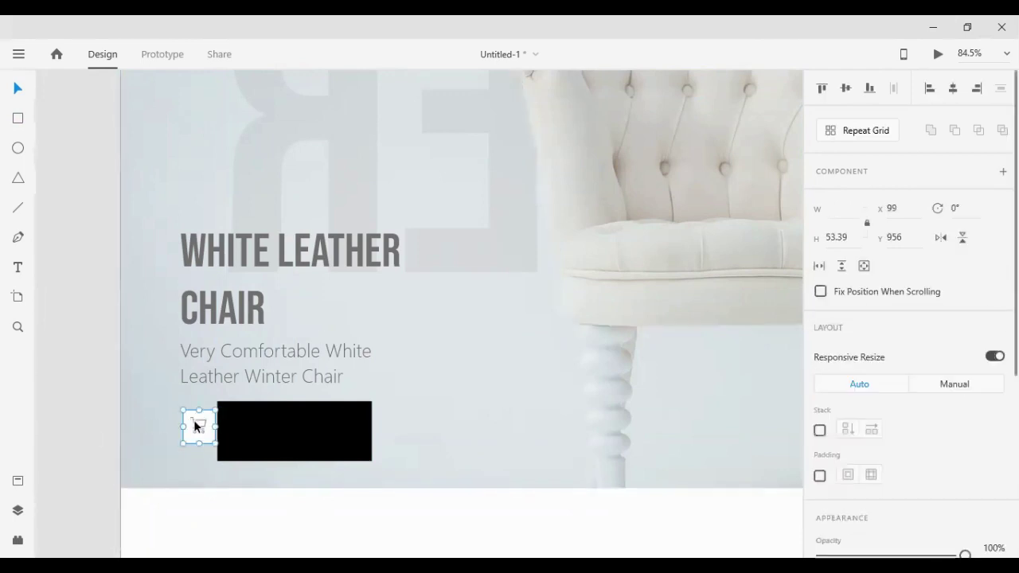
click(43, 362)
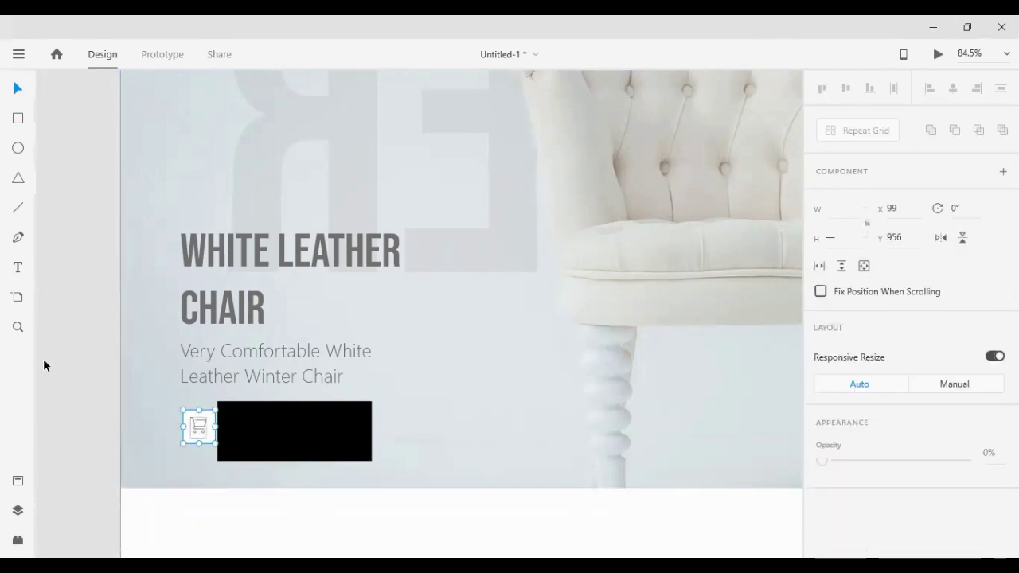
- Make the black rectangle shorter and narrower and butt it against the cart square
click(202, 429)
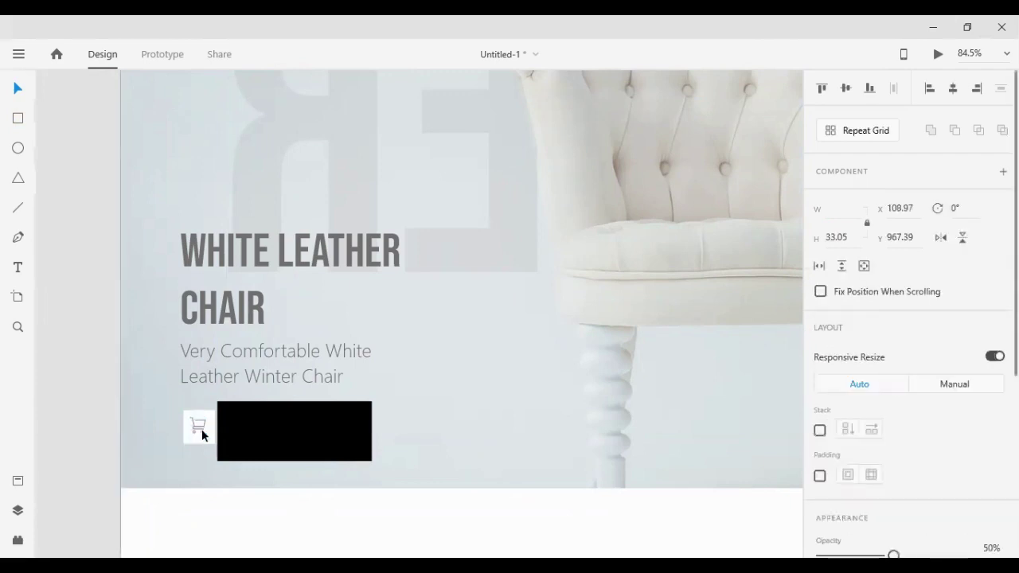
click(264, 430)
drag(294, 460, 296, 448)
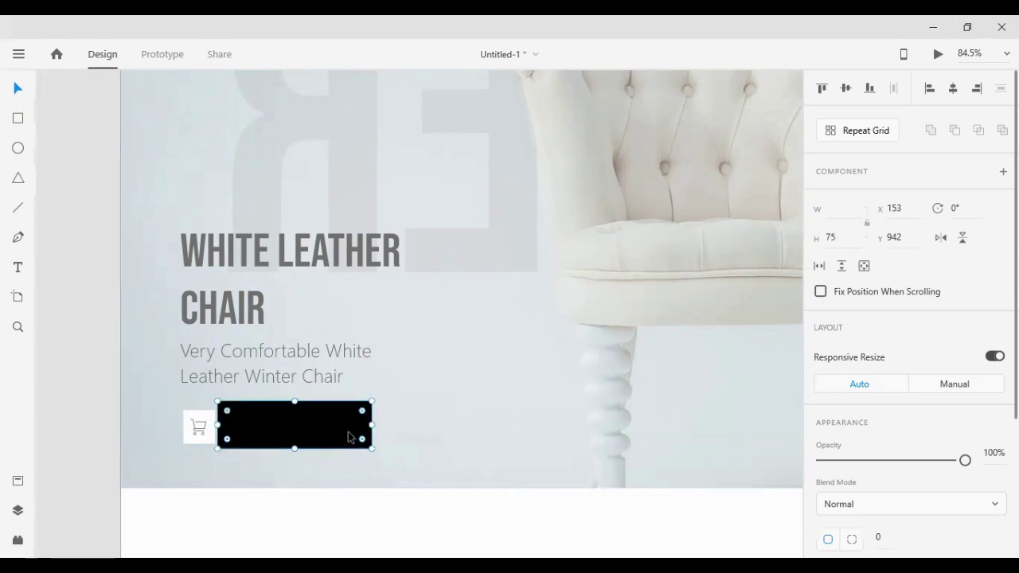
drag(371, 424, 334, 425)
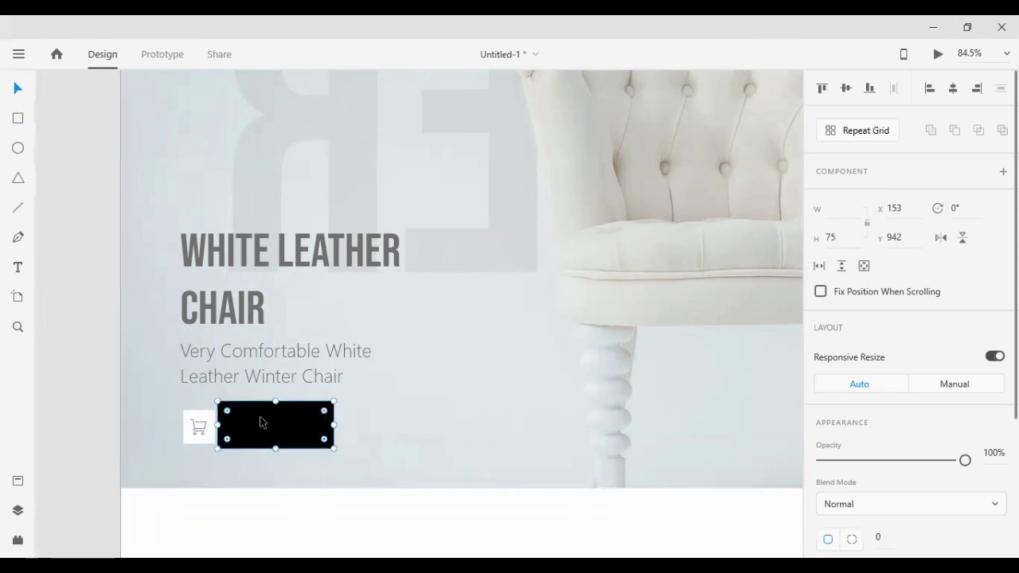
drag(263, 421, 251, 418)
- Duplicate the subtitle and replace the copy's text with 'Buy it now'
click(258, 370)
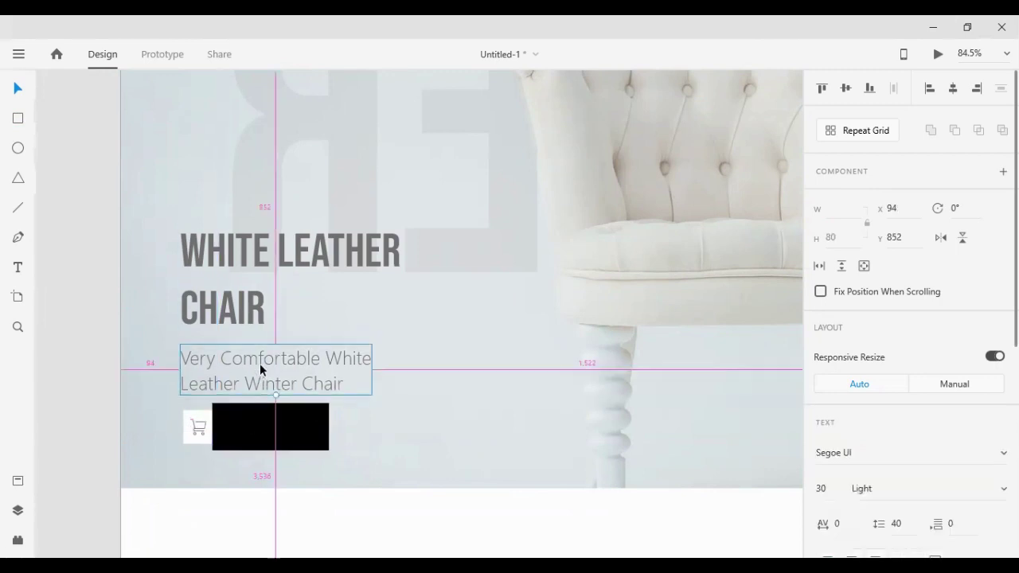
drag(259, 363, 534, 436)
double_click(537, 436)
drag(617, 446, 432, 406)
key(BackSpace)
text(لع)
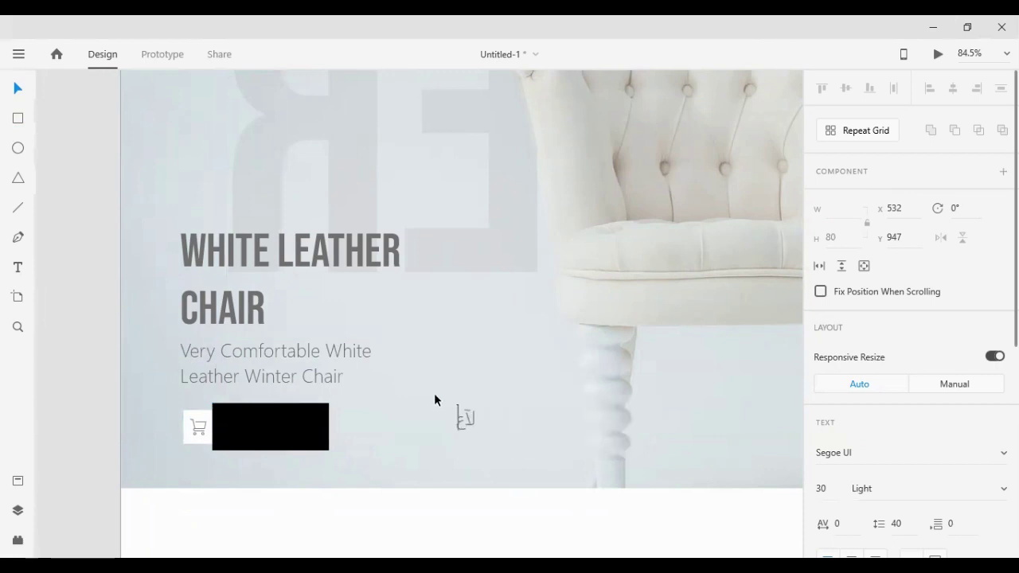
key(BackSpace)
key(BackSpace)
text(Buy it now)
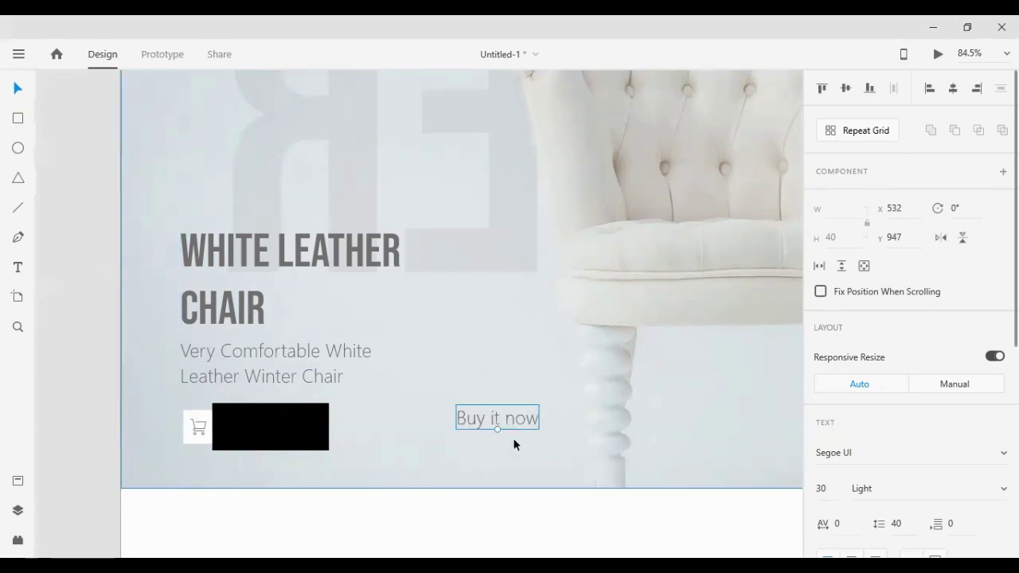
- Place the 'Buy it now' text on the black rectangle and make it white
drag(484, 421, 262, 426)
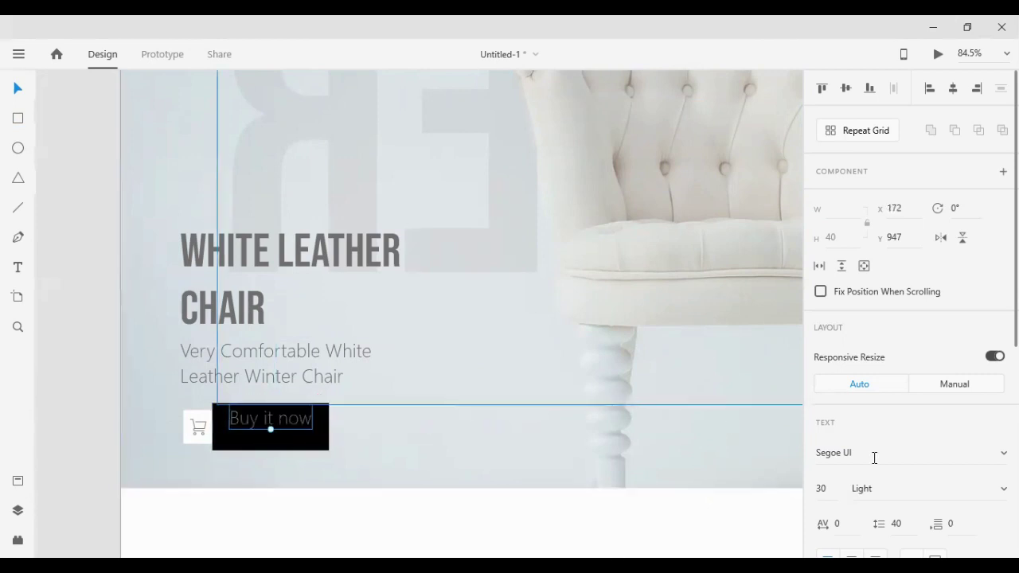
scroll(891, 478, down, 5)
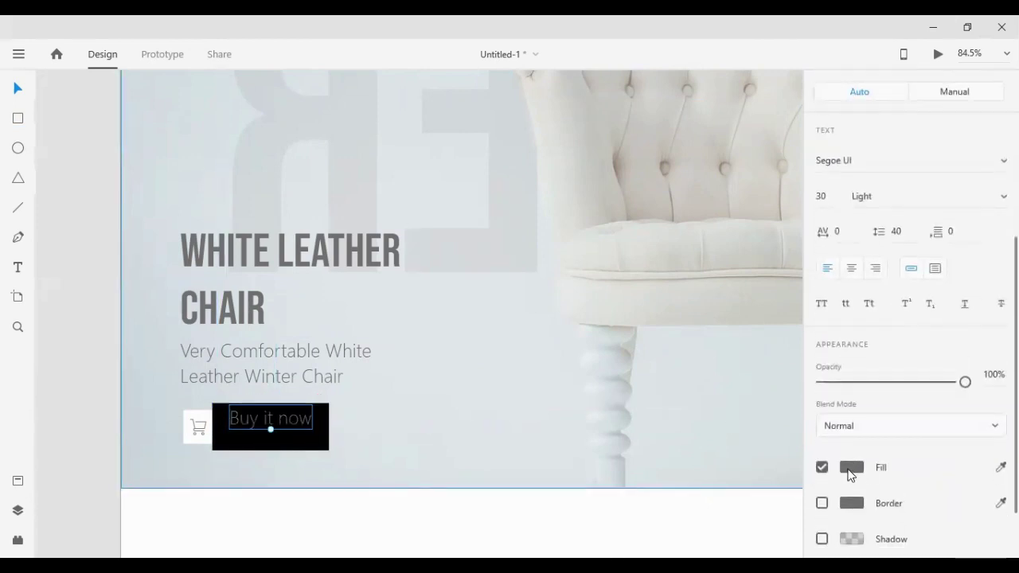
click(850, 474)
drag(687, 422, 595, 319)
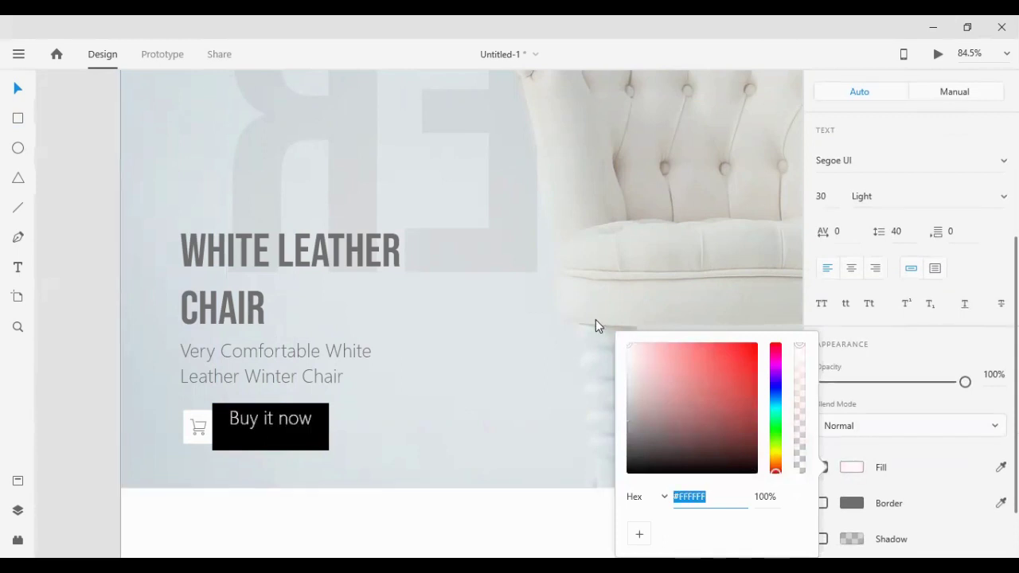
click(86, 383)
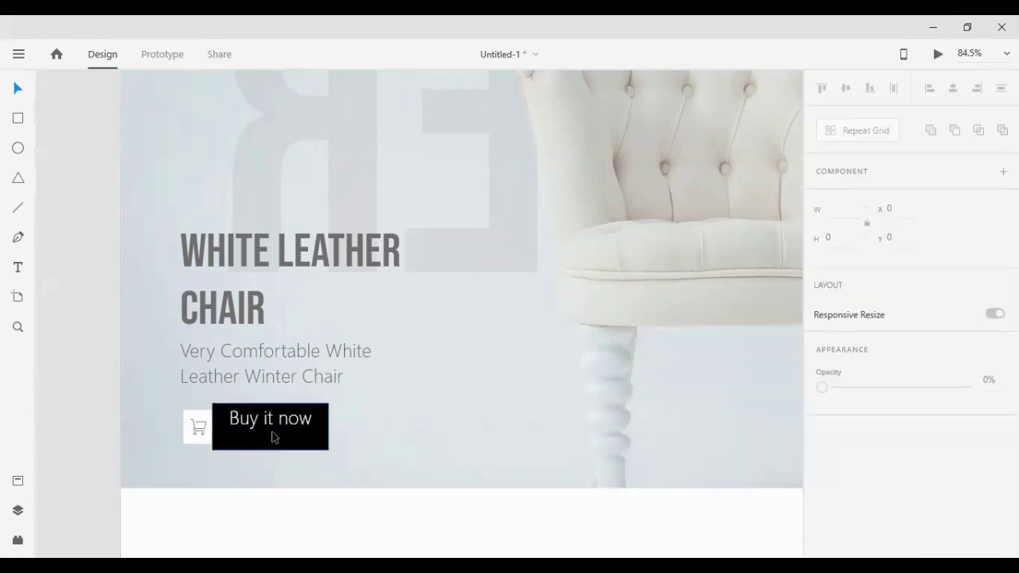
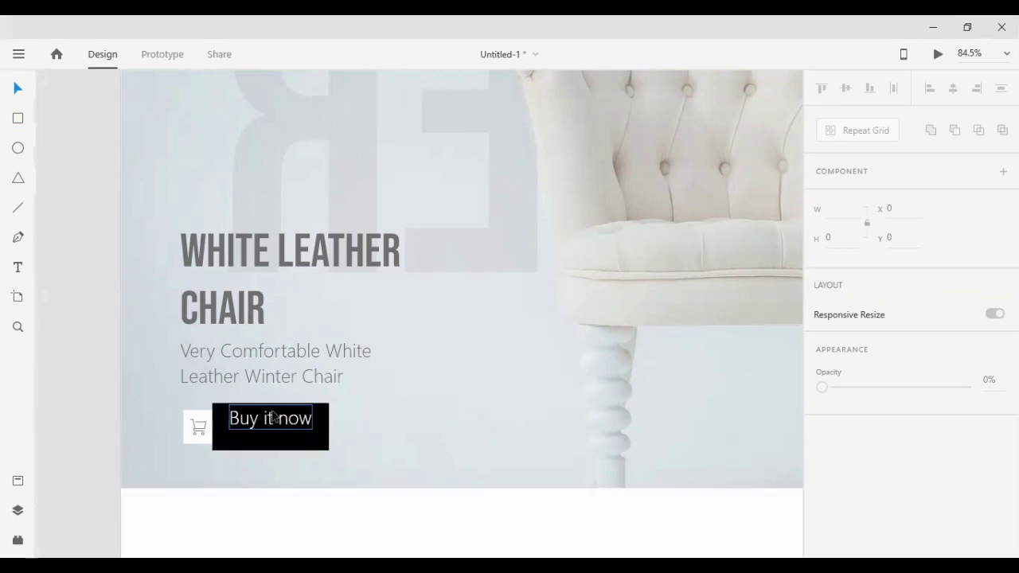
- Nudge the Buy it now label down and select the black button shape
click(273, 417)
key(shift+Down)
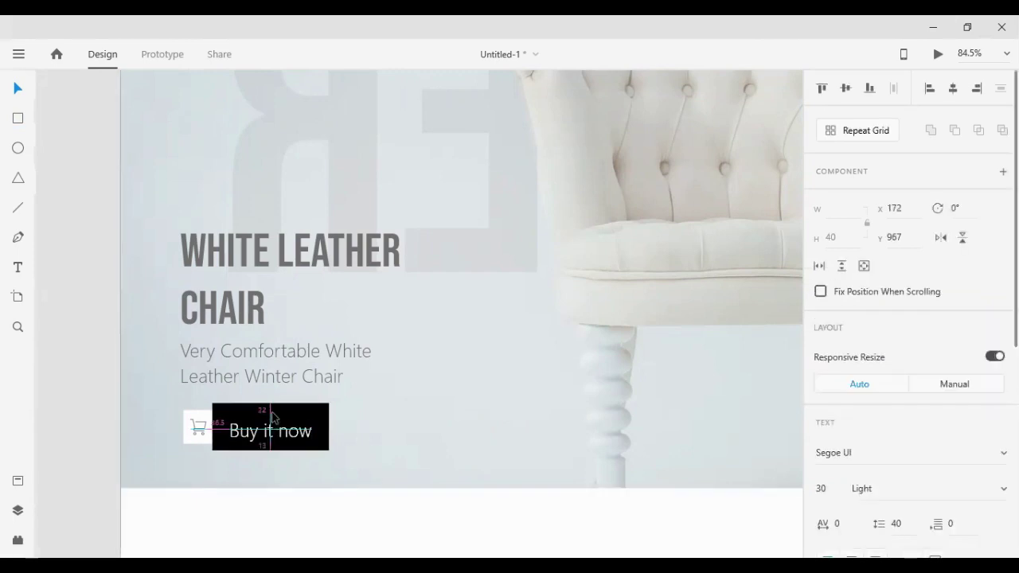
click(314, 445)
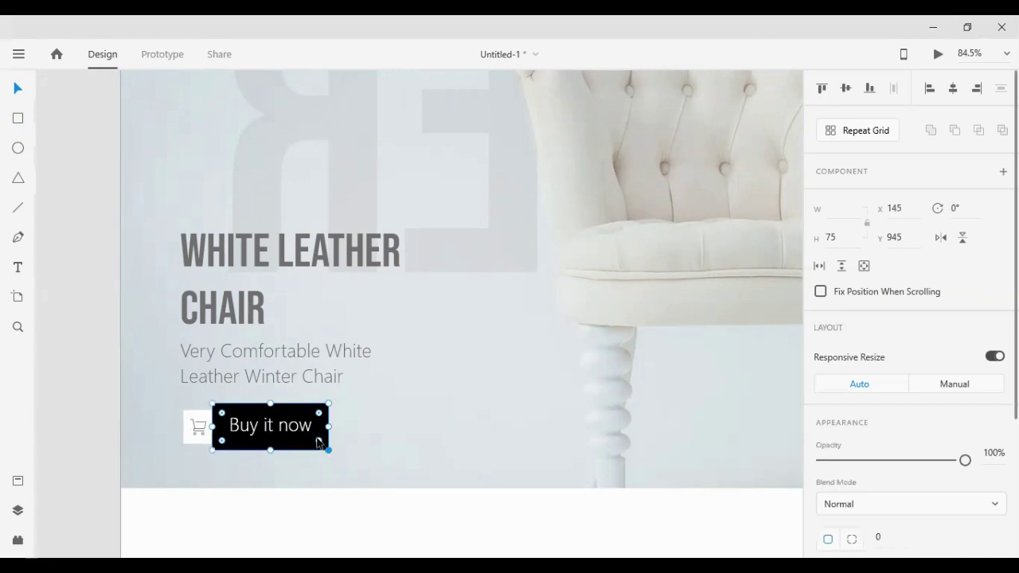
click(276, 415)
click(325, 415)
- Set the button's height to 65 and nudge it up slightly
click(830, 237)
click(866, 230)
click(842, 237)
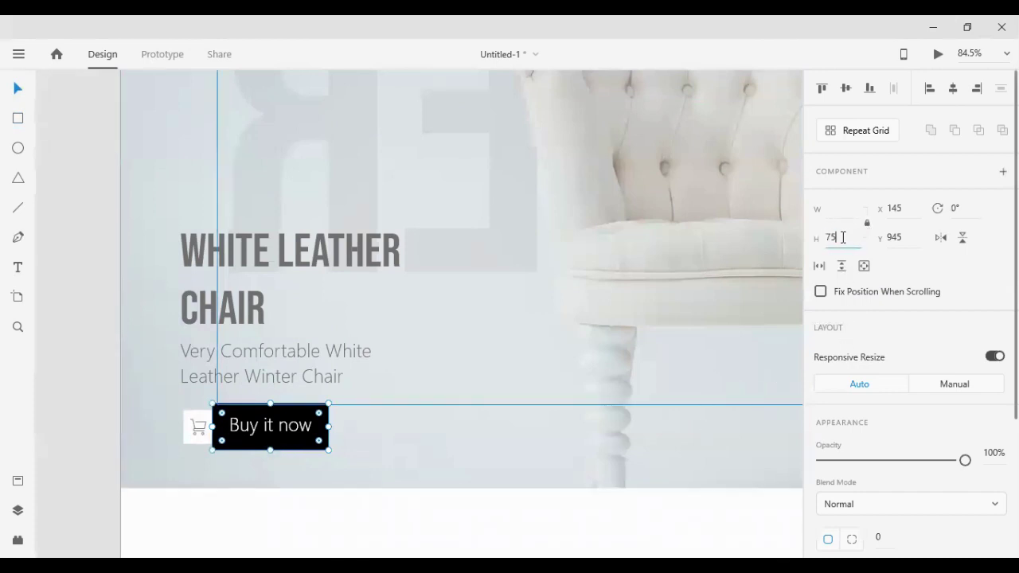
text(65)
key(Escape)
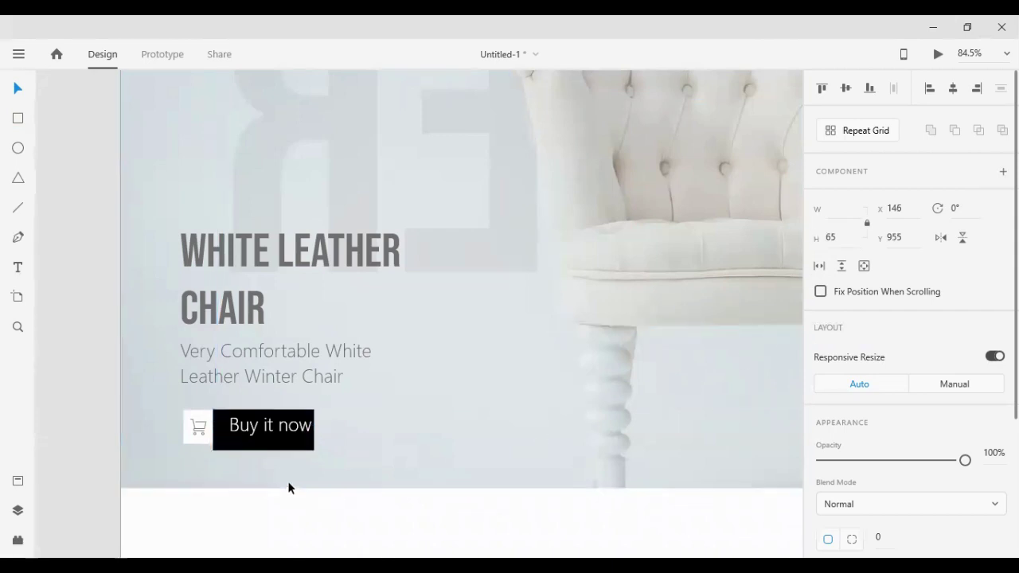
key(Up)
key(Up)
key(Up)
key(Up)
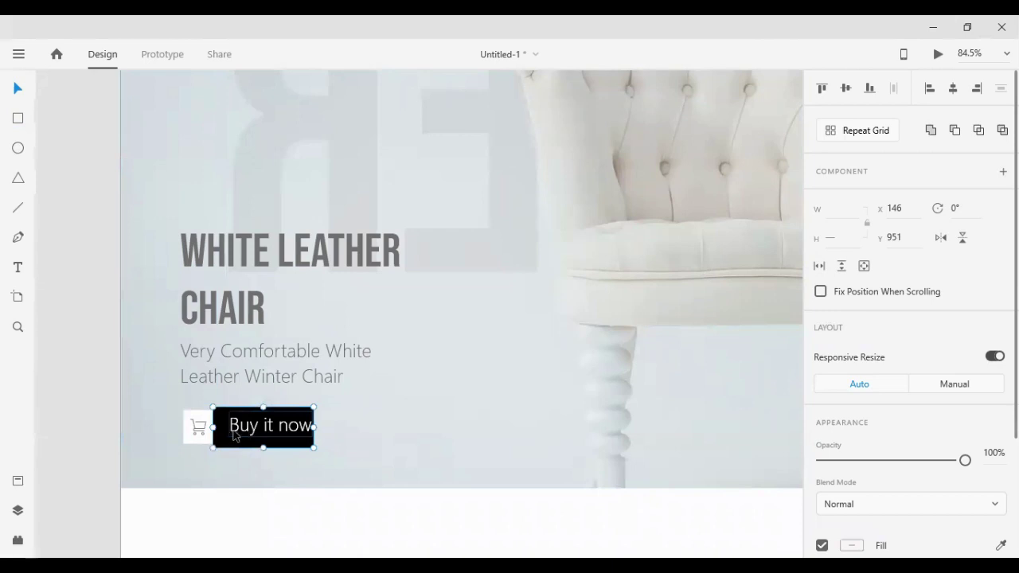
- Centre the Buy it now label in the button and shift it up a pixel
click(954, 88)
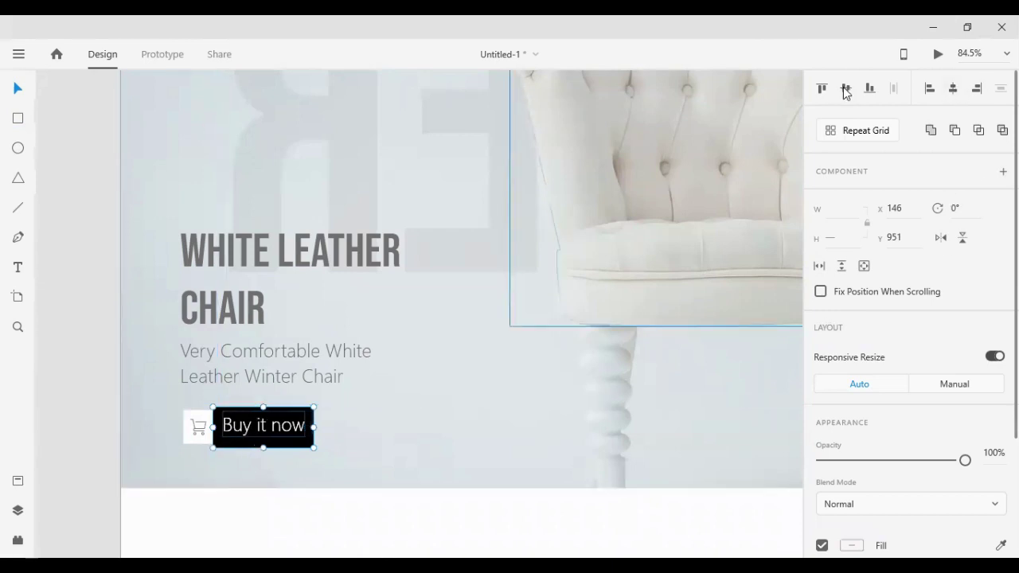
click(845, 88)
click(146, 517)
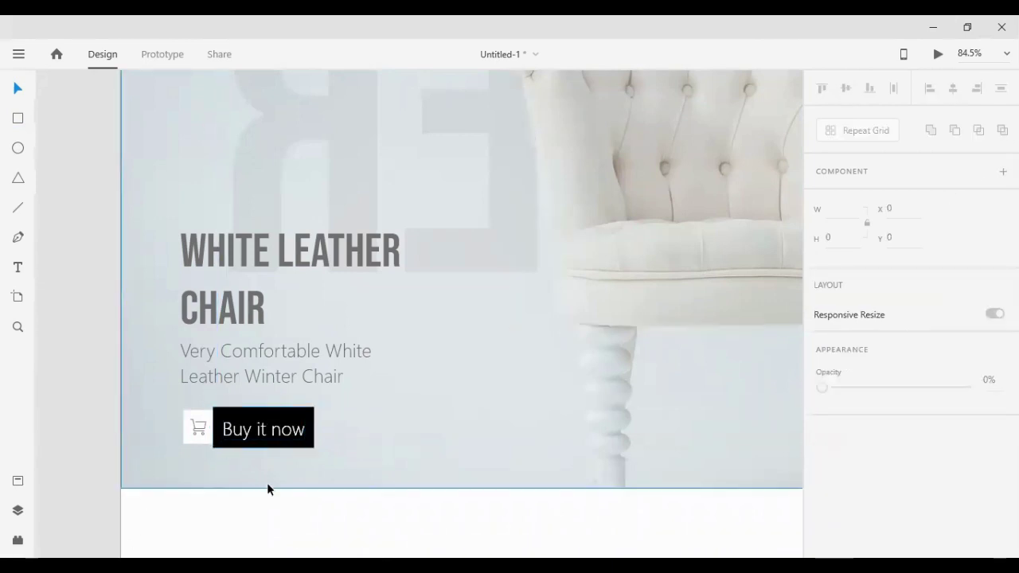
click(264, 436)
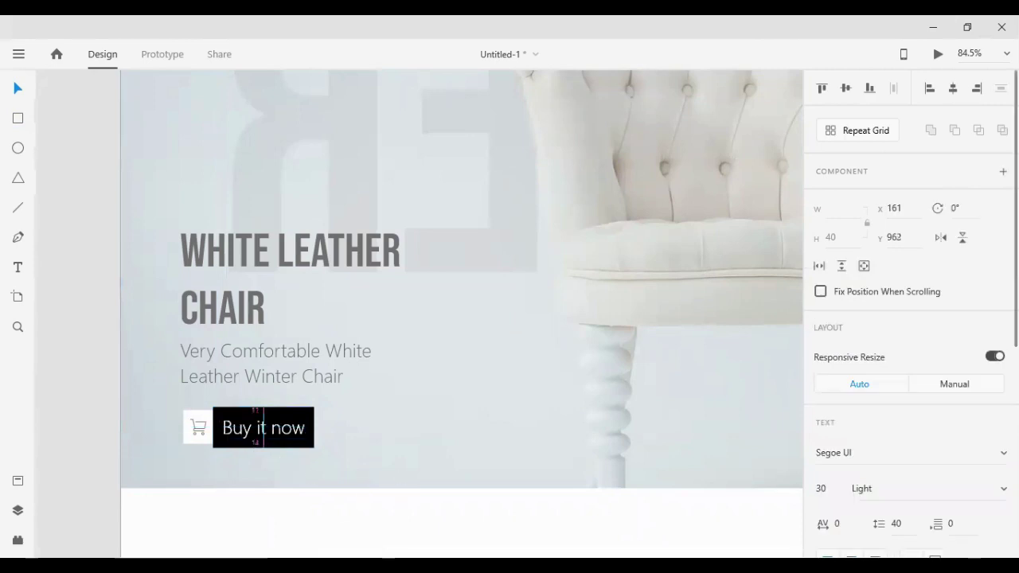
drag(264, 438, 264, 437)
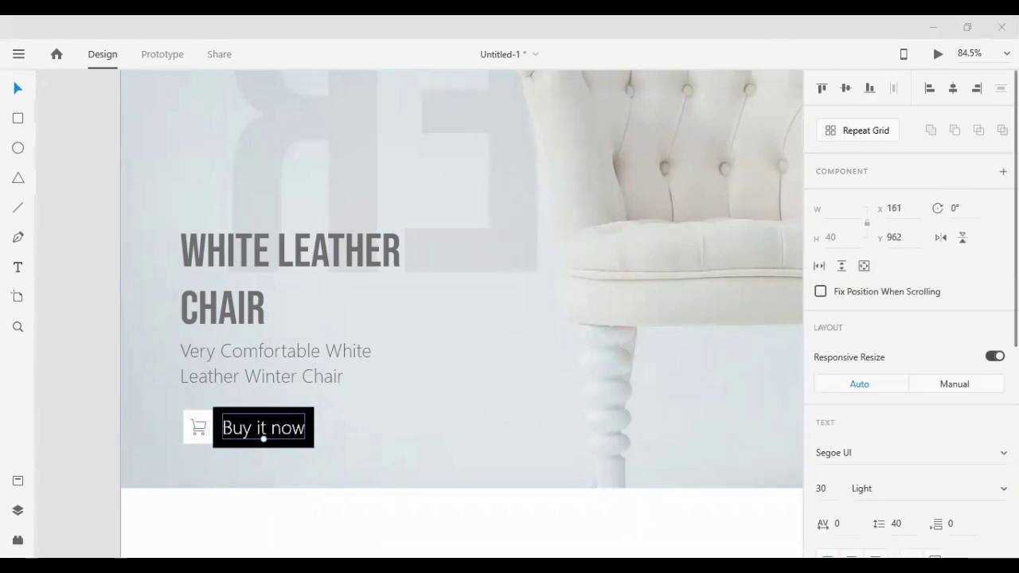
click(316, 517)
- Fill the button with dark grey #333333, sampled from the heading and darkened
click(309, 433)
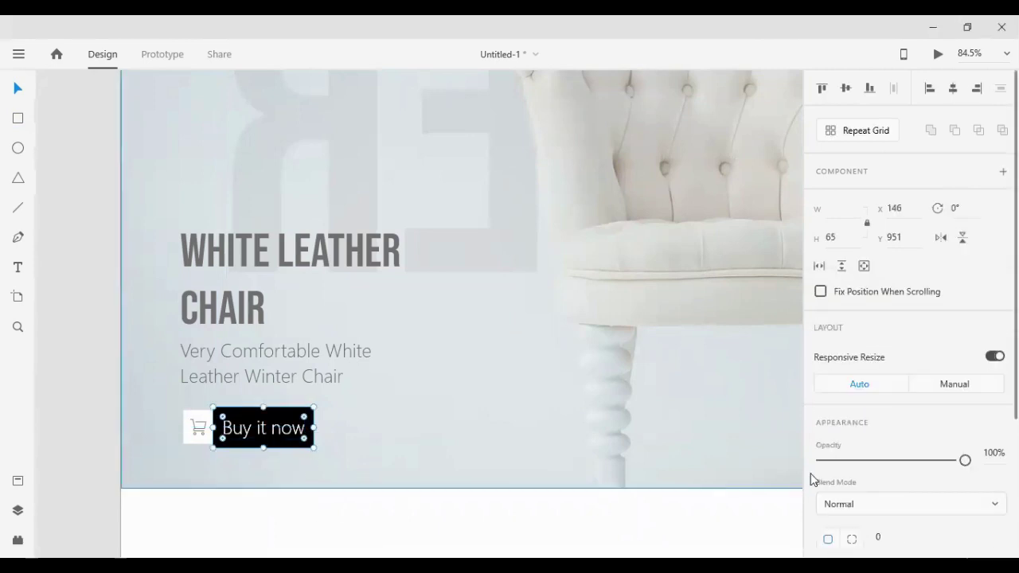
scroll(812, 477, down, 3)
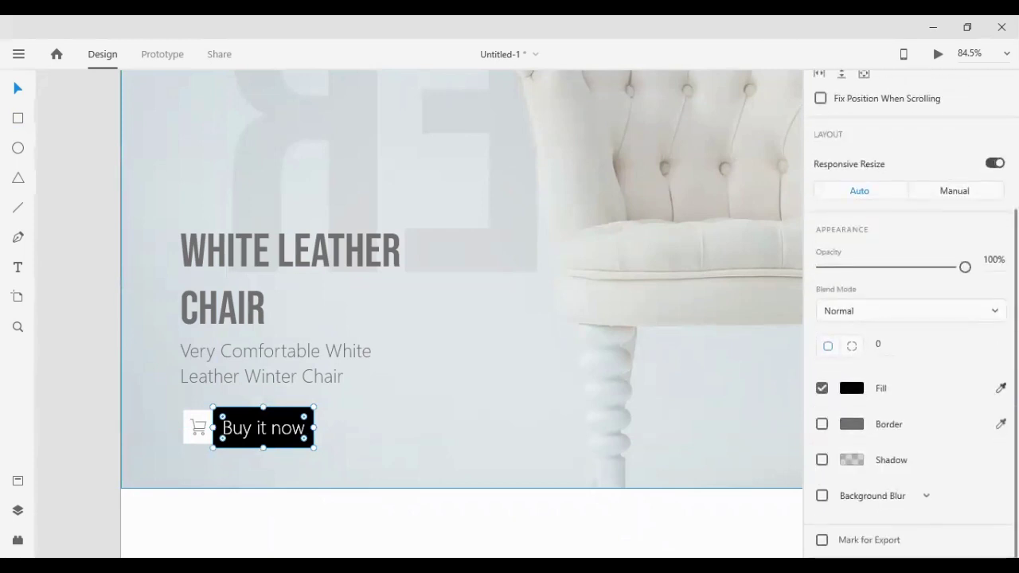
click(1000, 387)
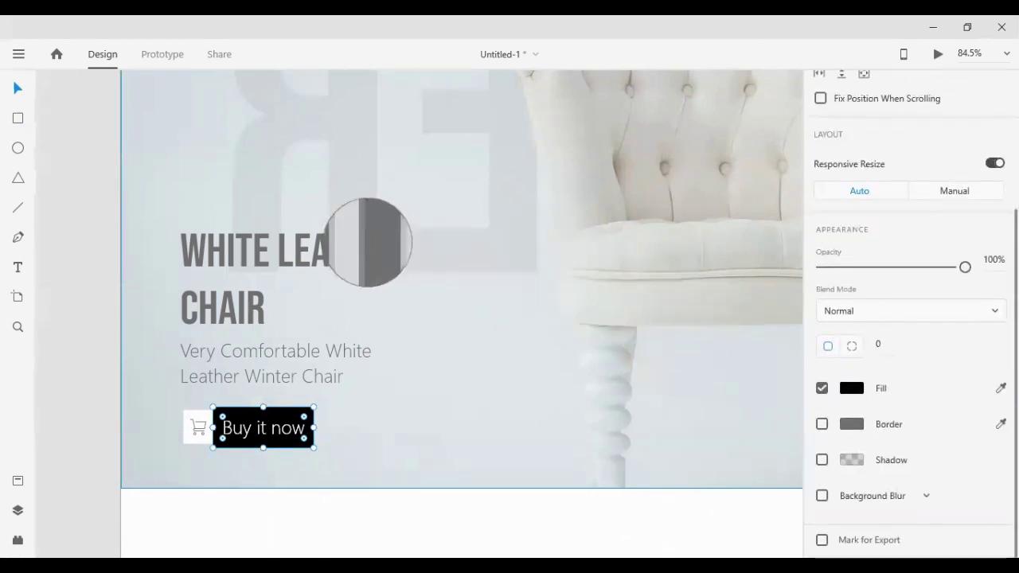
click(368, 242)
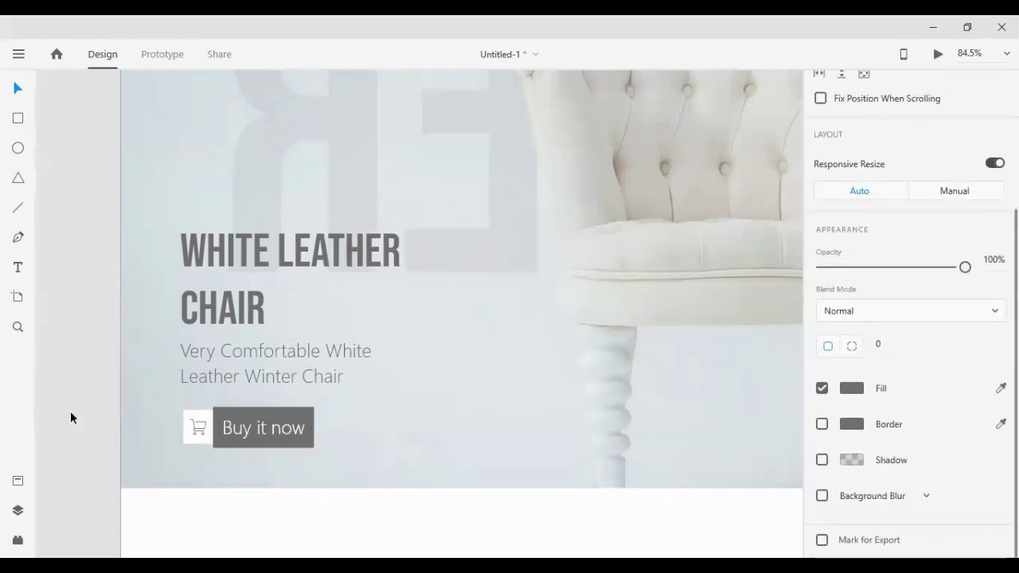
click(851, 388)
drag(633, 388, 613, 405)
click(198, 428)
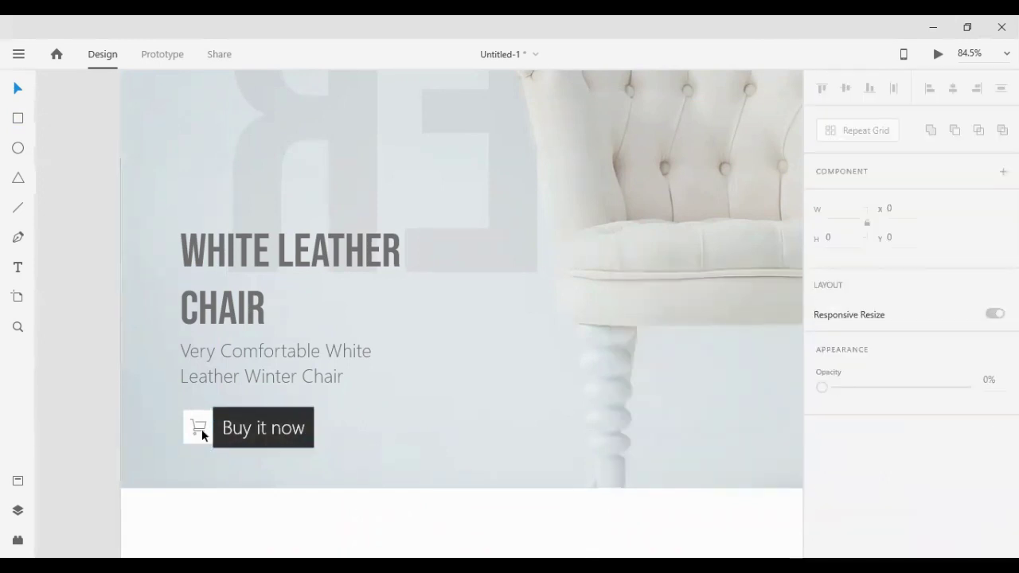
- Set the Buy it now label's font size to 25 and shift it right
double_click(267, 427)
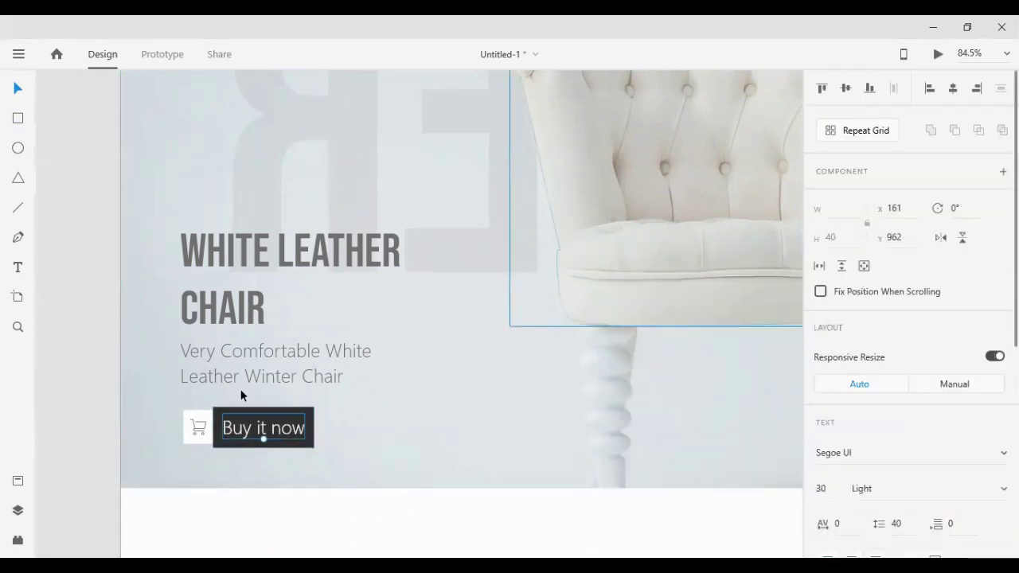
click(817, 484)
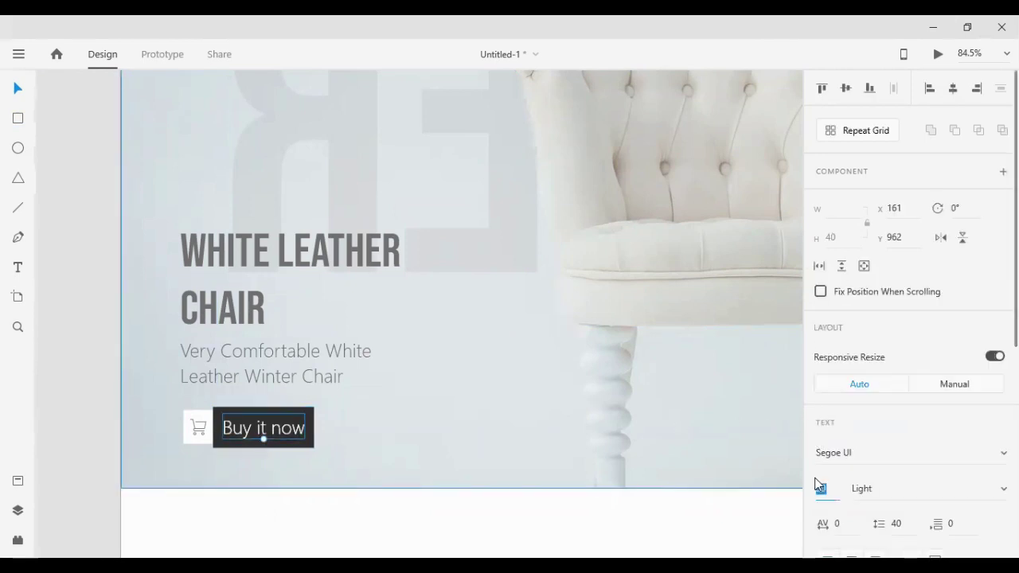
text(25)
key(Return)
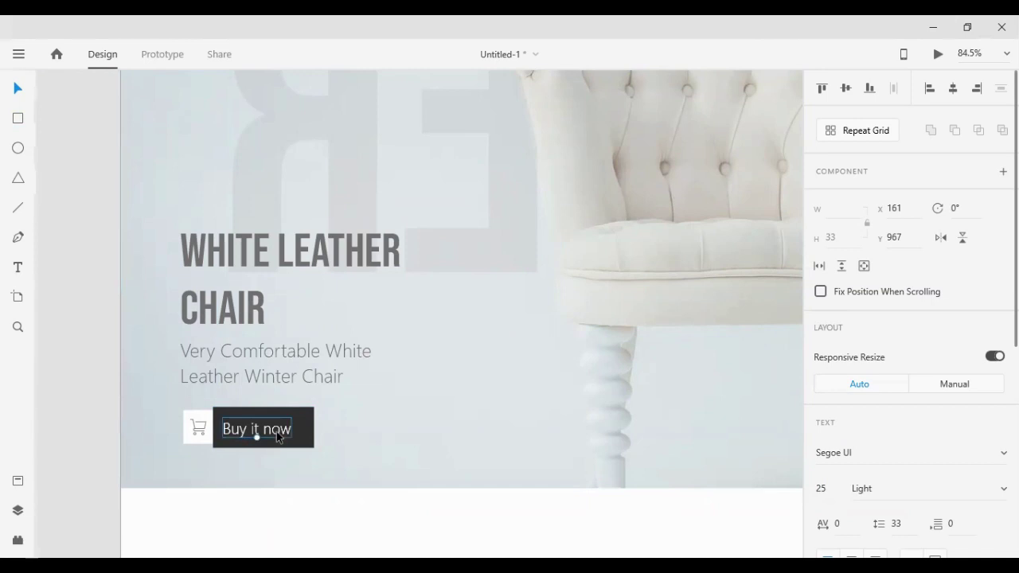
drag(276, 432, 281, 431)
- Centre the label within the button and nudge it up about 2 px
click(260, 426)
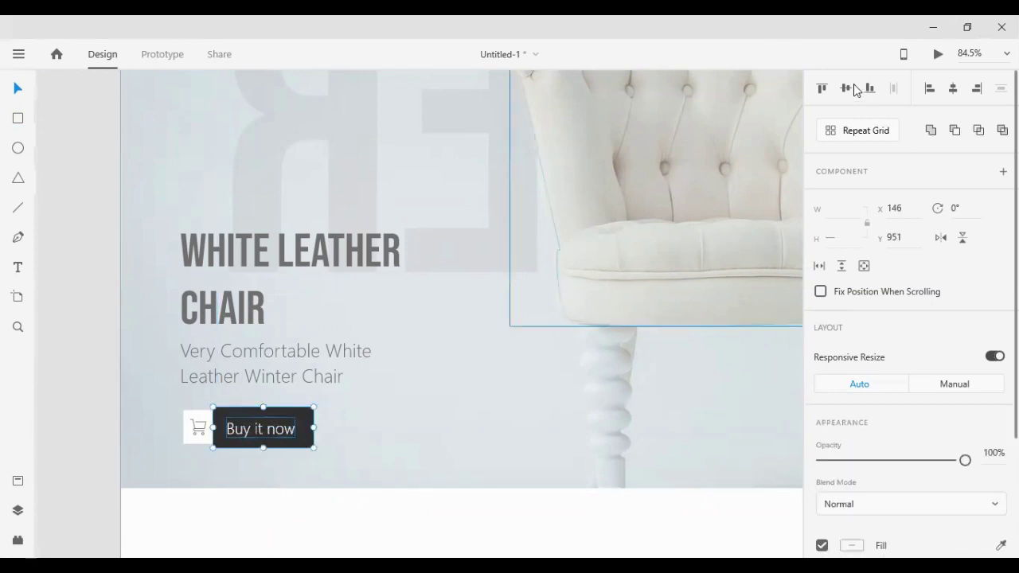
click(951, 91)
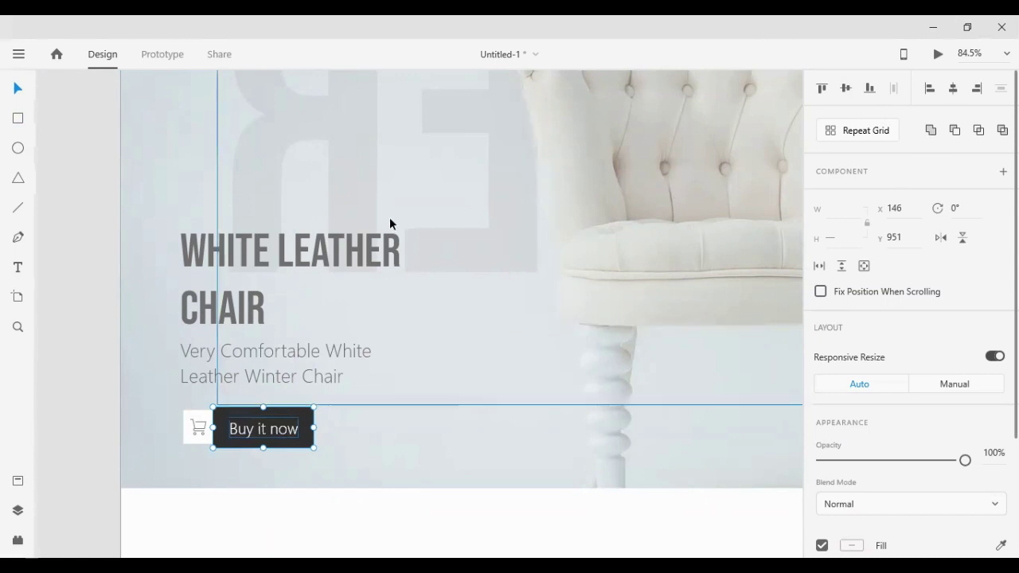
click(60, 350)
click(283, 431)
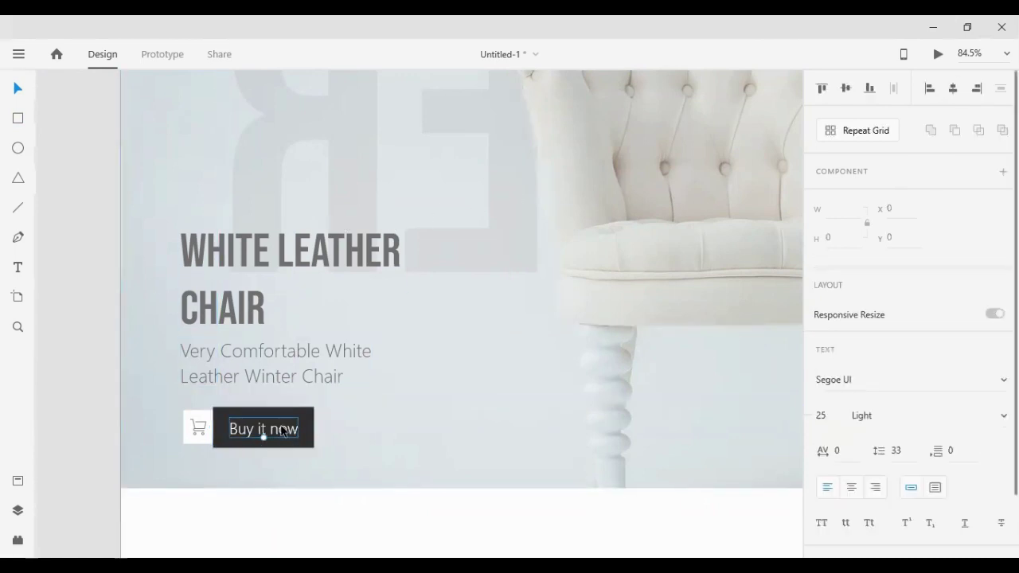
drag(282, 430, 282, 429)
- Move the white cart box closer to the button
click(286, 523)
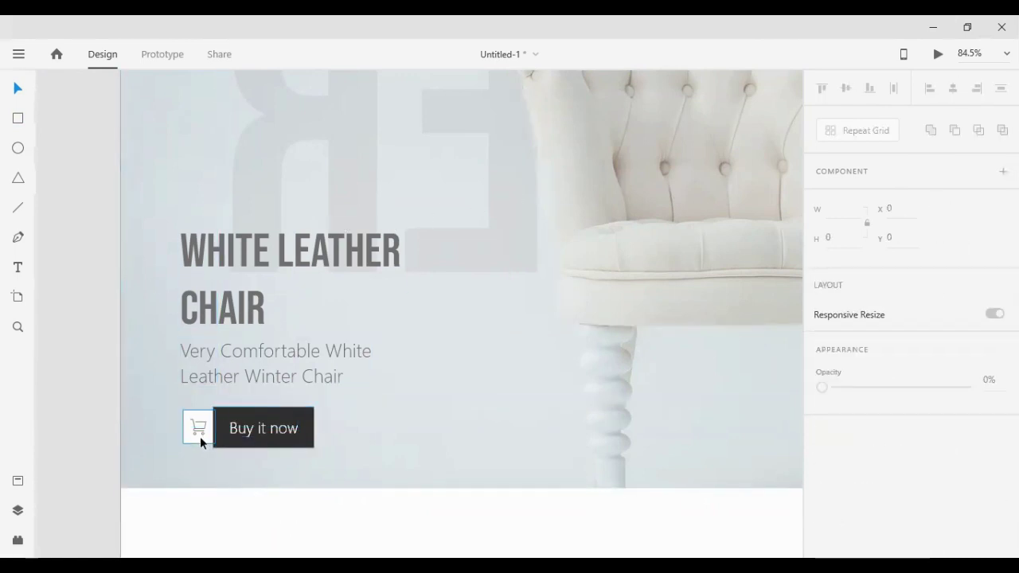
click(195, 434)
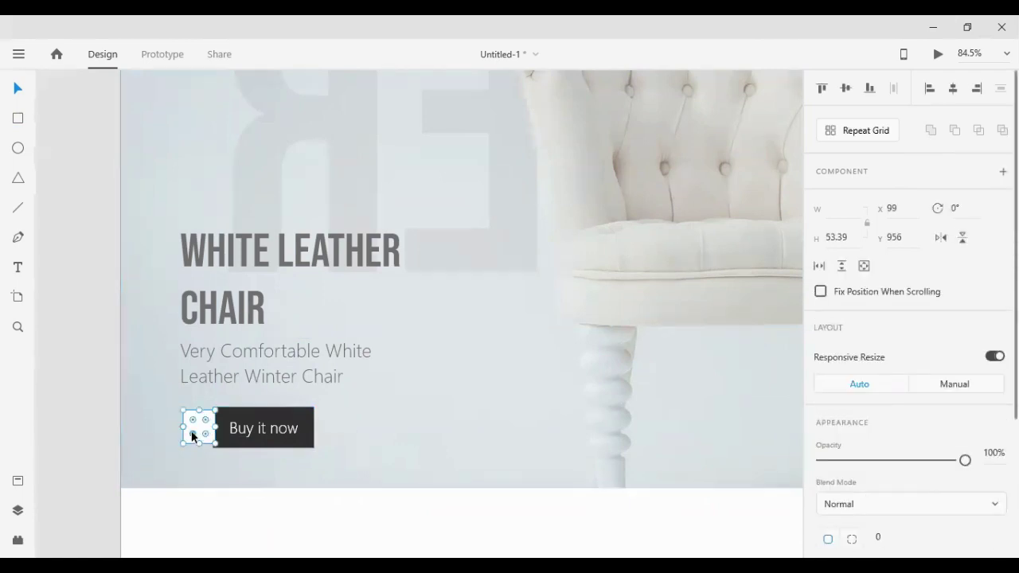
drag(195, 435, 210, 428)
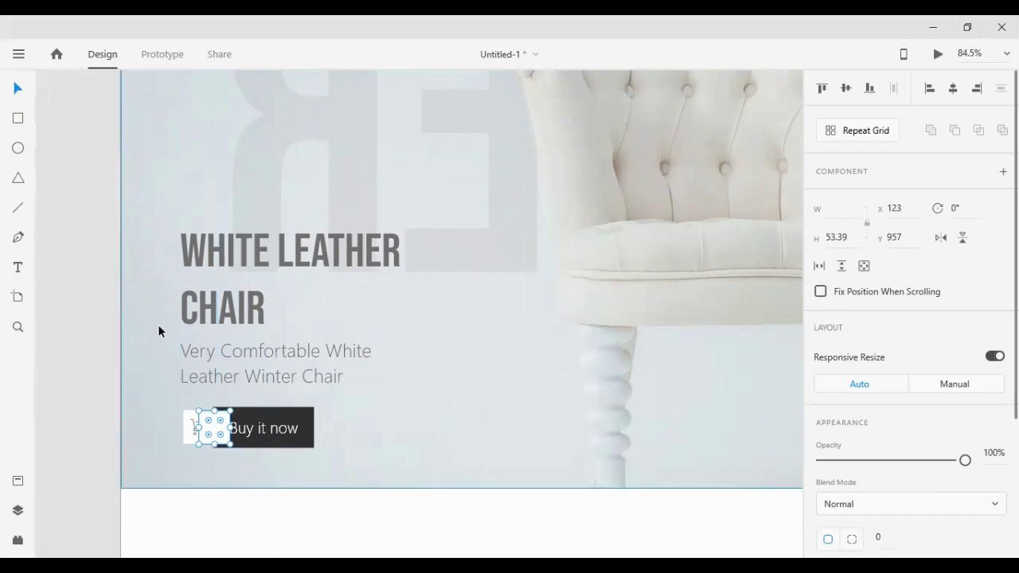
- Give the cart box a drop shadow with offsets 5, 5 and blur 6
scroll(845, 460, down, 5)
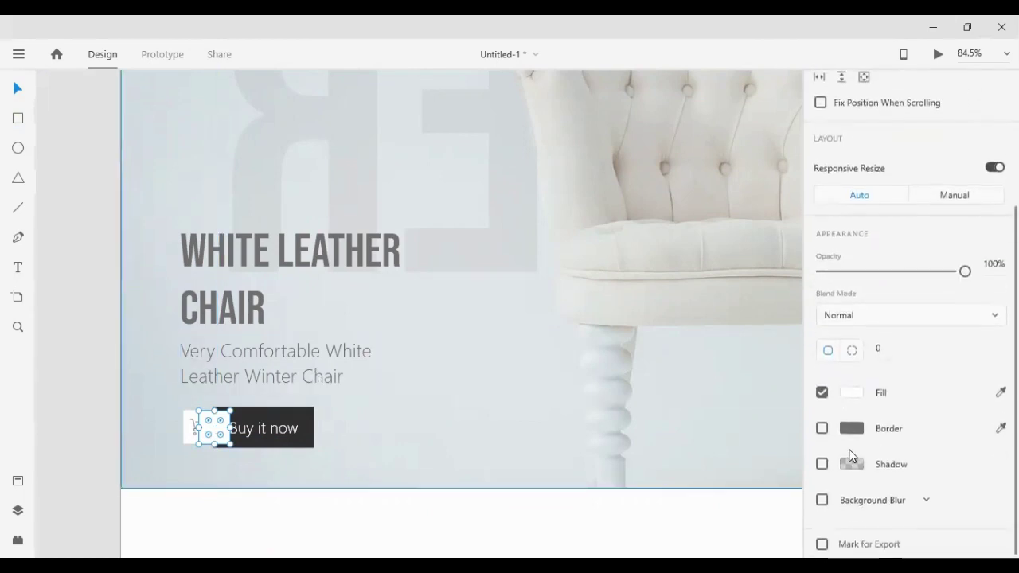
click(822, 459)
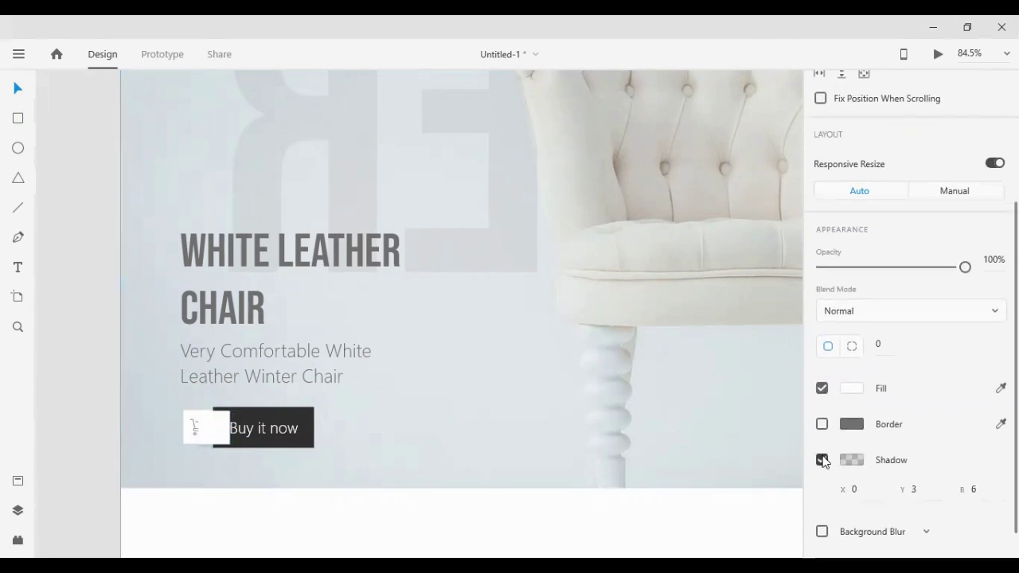
key(Tab)
click(862, 482)
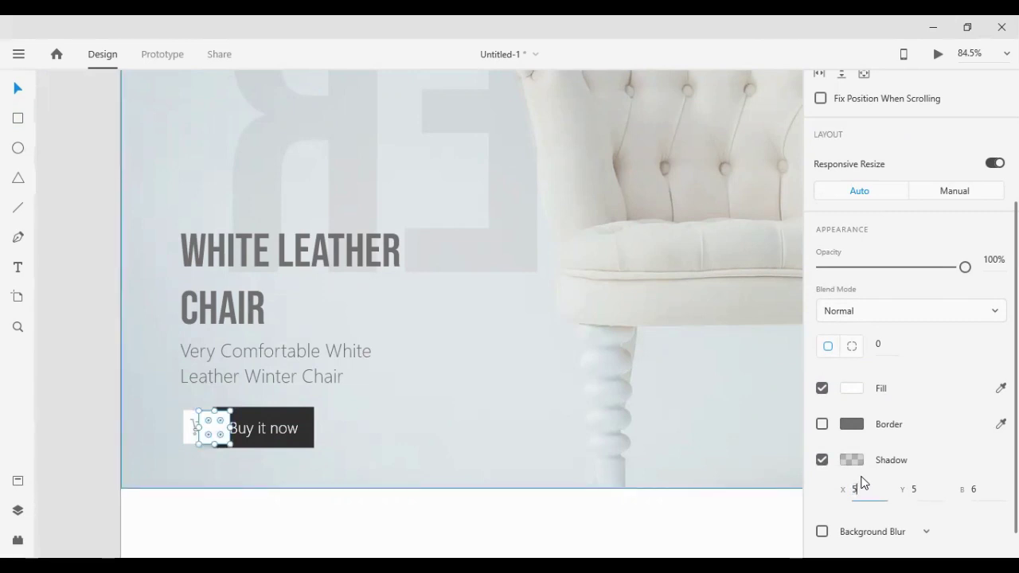
click(262, 428)
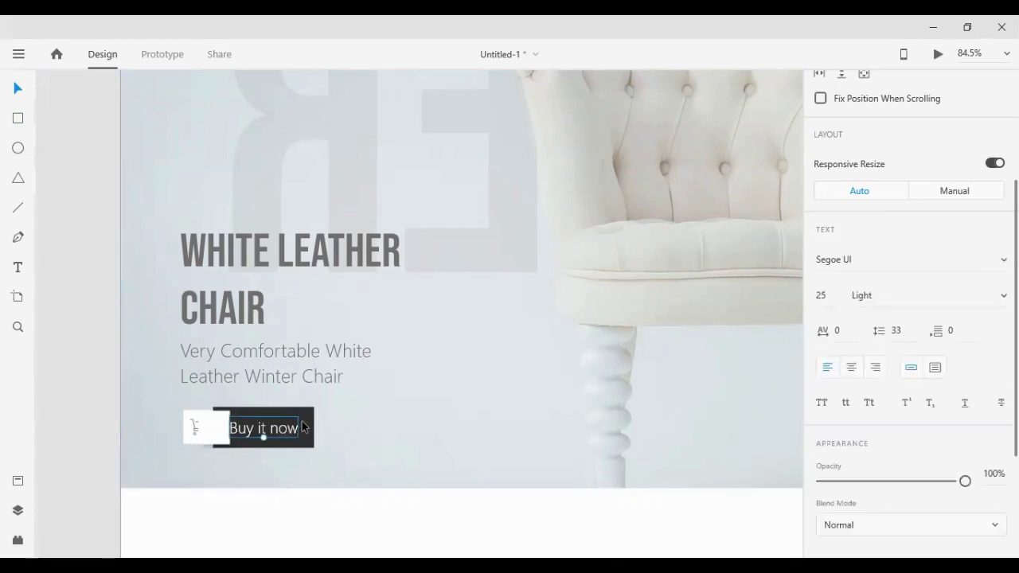
click(308, 420)
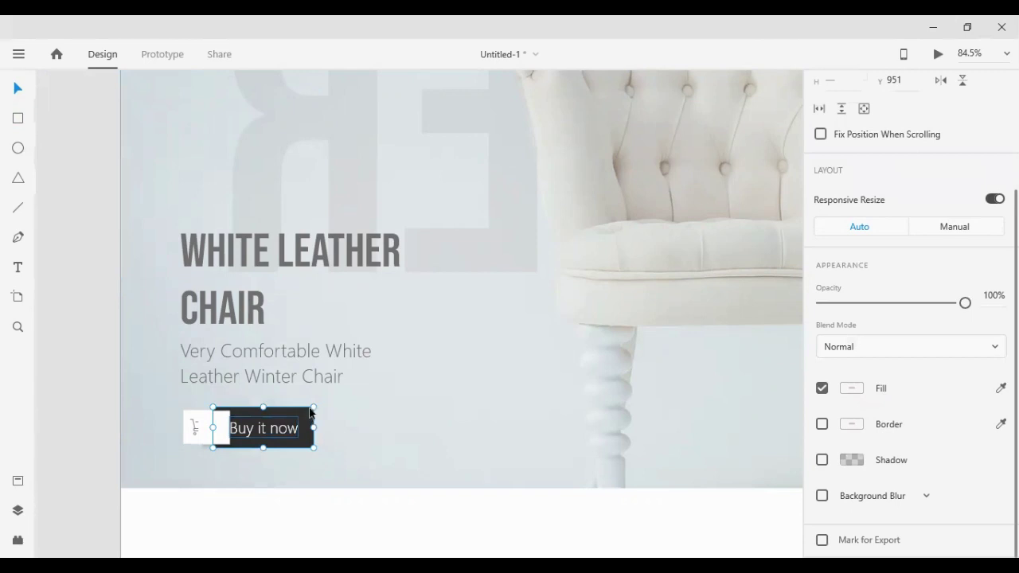
drag(310, 412, 310, 389)
- Move the cart icon right so it sits flush against the Buy it now button
click(206, 436)
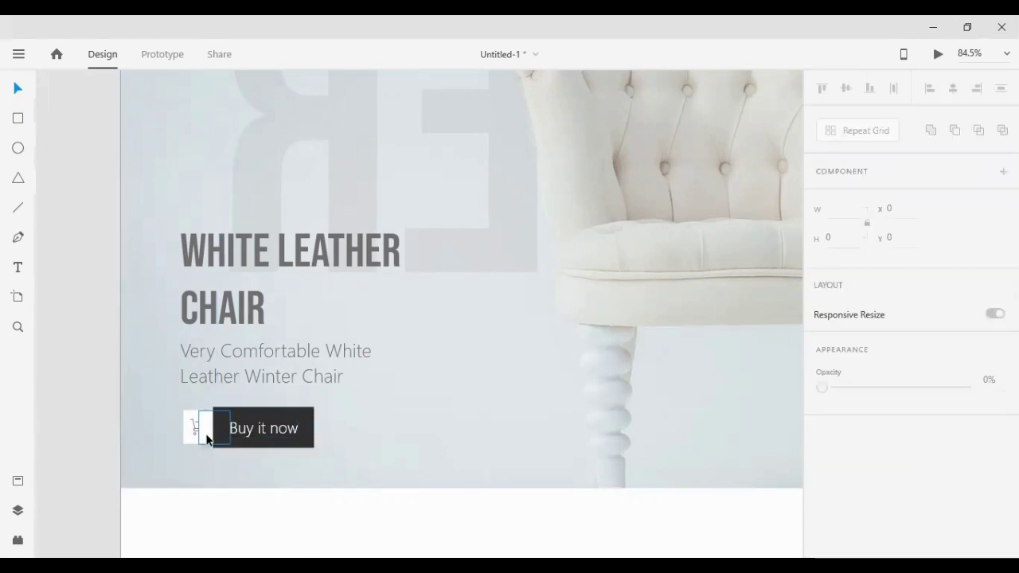
drag(207, 437, 253, 465)
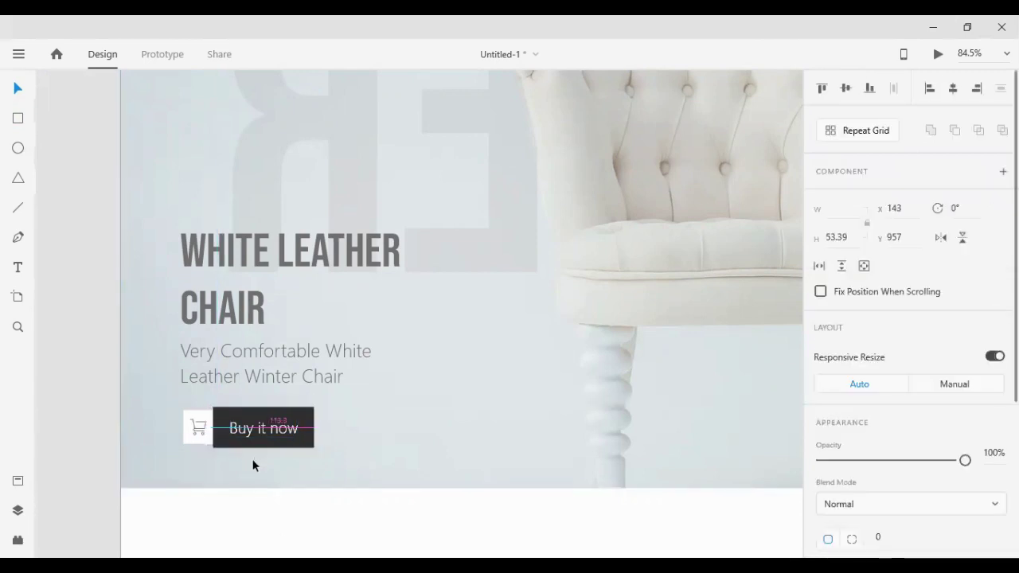
key(Left)
key(Left)
key(Left)
key(Left)
key(Left)
key(Right)
key(Right)
key(Right)
key(Right)
key(Right)
key(Right)
key(Right)
key(Right)
key(Right)
key(Right)
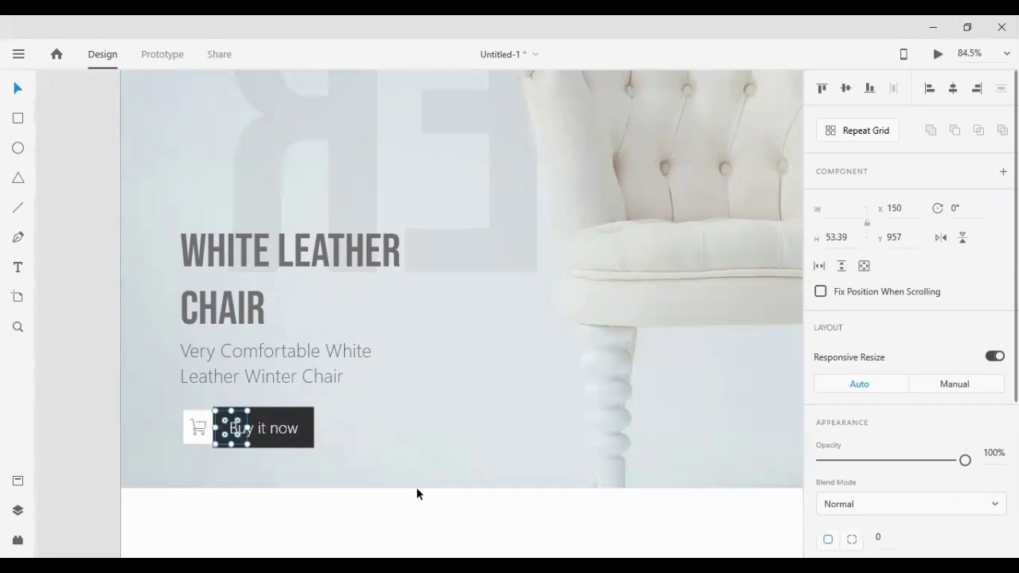
- Experiment with the cart box shadow's offsets and blur, checking its colour and opacity
scroll(876, 458, down, 5)
click(880, 460)
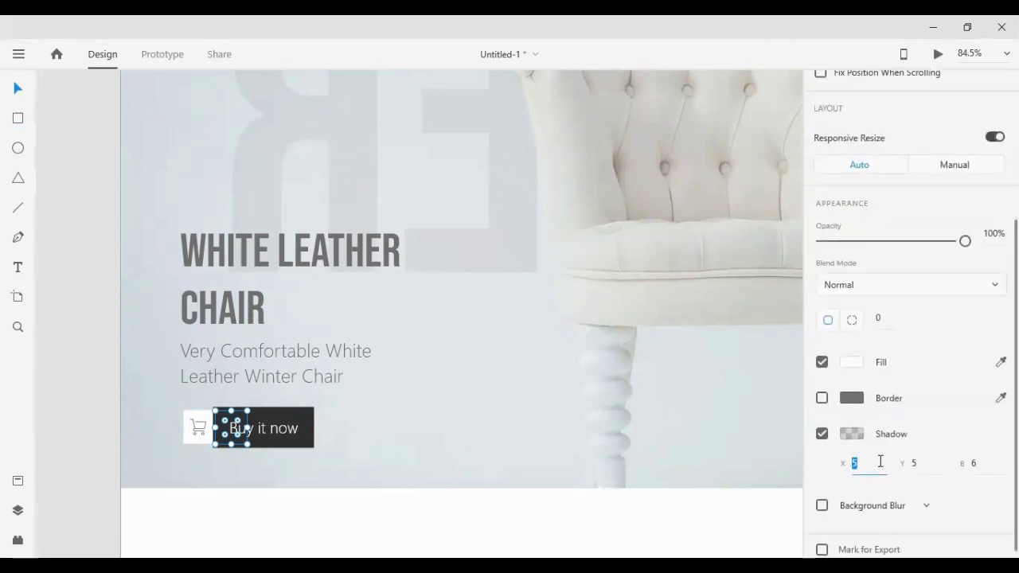
key(Up)
key(Up)
key(Up)
key(Up)
key(Up)
key(Up)
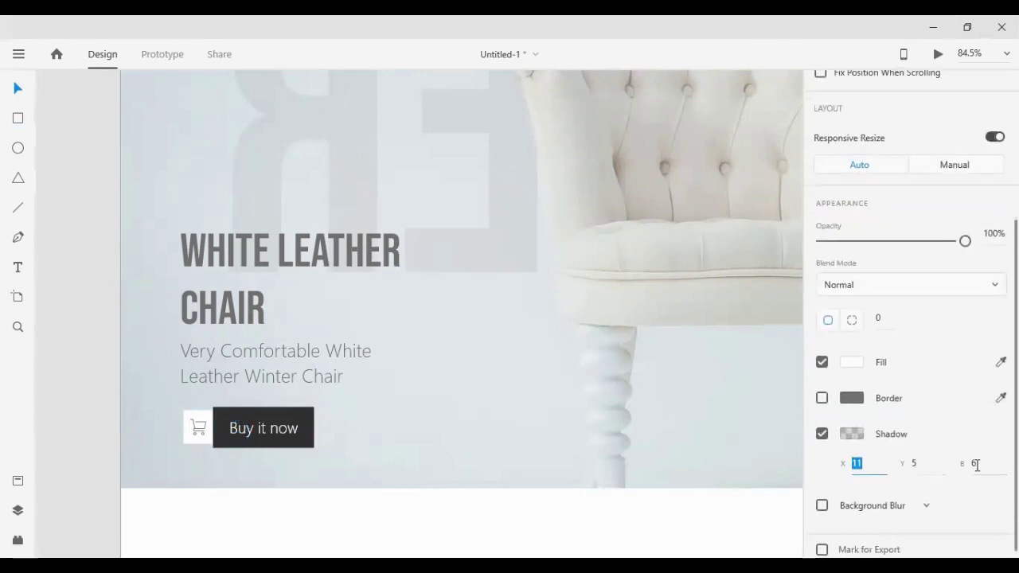
click(973, 463)
key(Up)
key(Up)
click(852, 434)
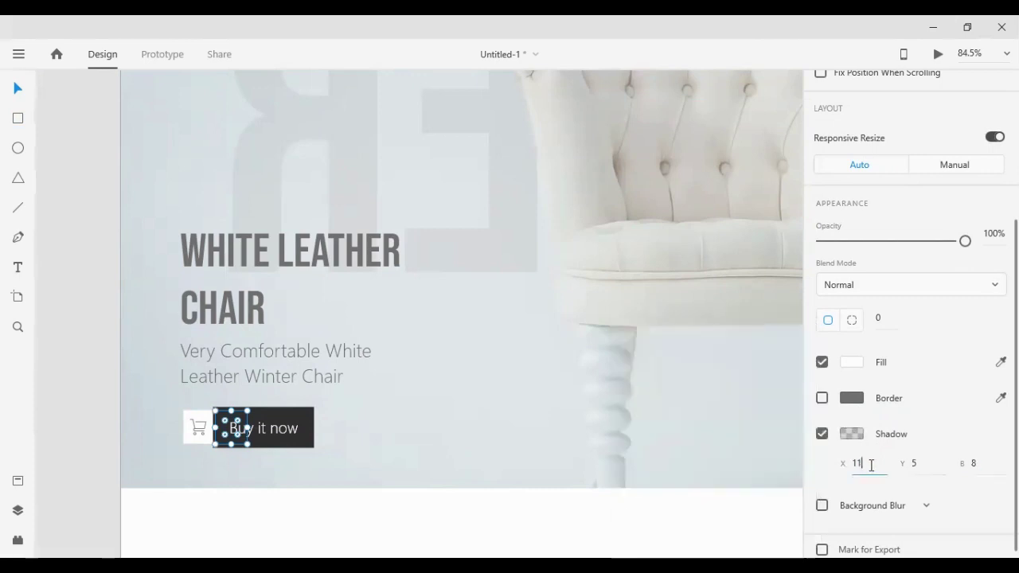
click(868, 464)
key(Up)
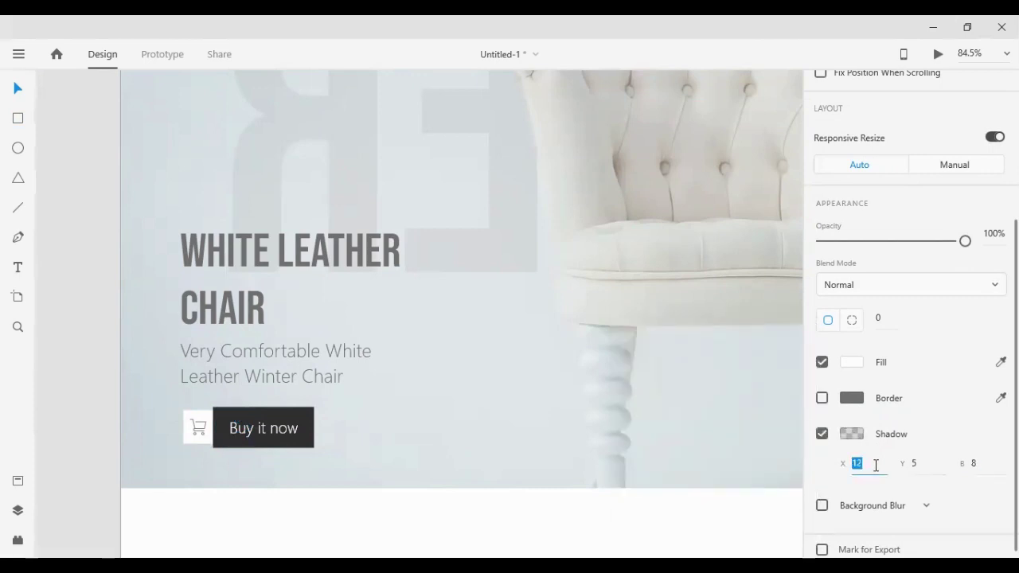
key(Up)
key(Up)
key(Up)
click(930, 469)
key(Up)
key(Up)
key(Up)
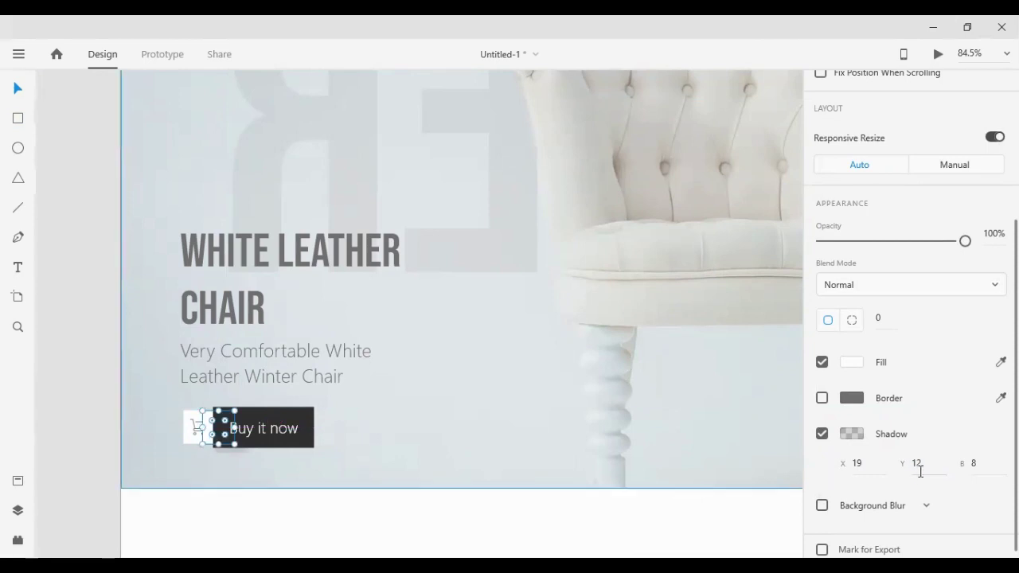
- Settle the cart box shadow at X -3, Y 0 with blur 15
click(877, 465)
text(0)
key(Return)
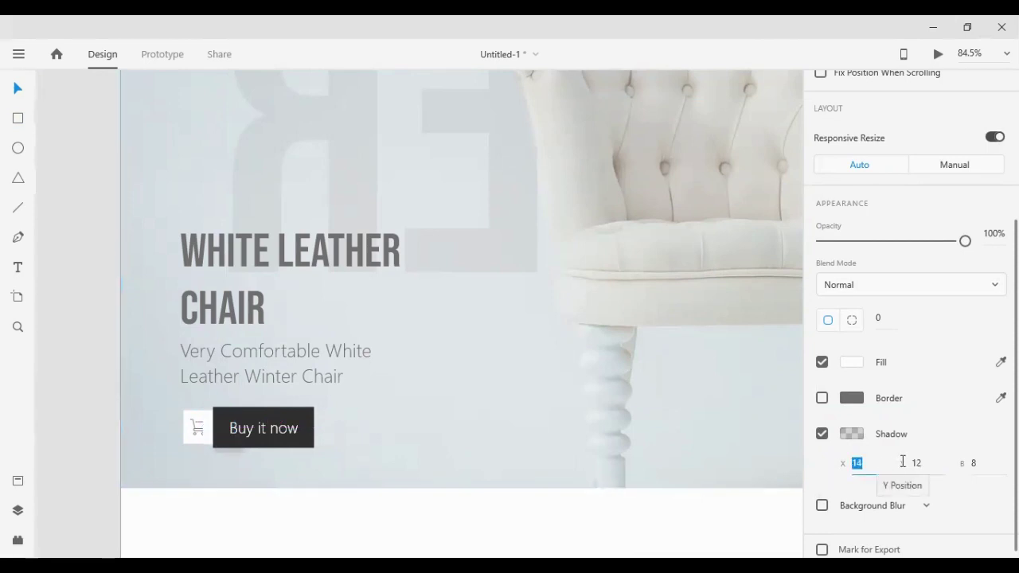
key(Down)
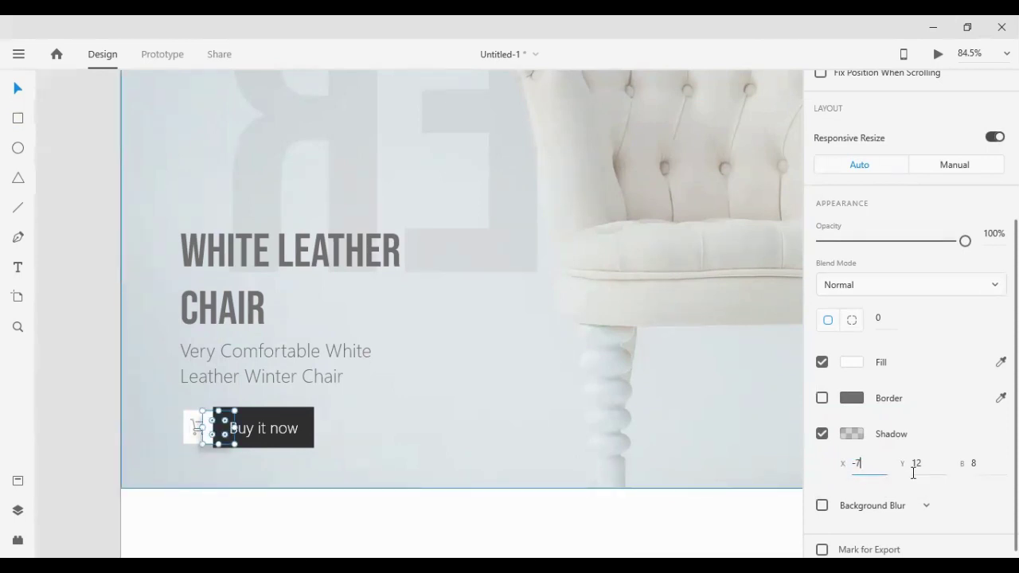
key(Up)
key(Up)
key(Up)
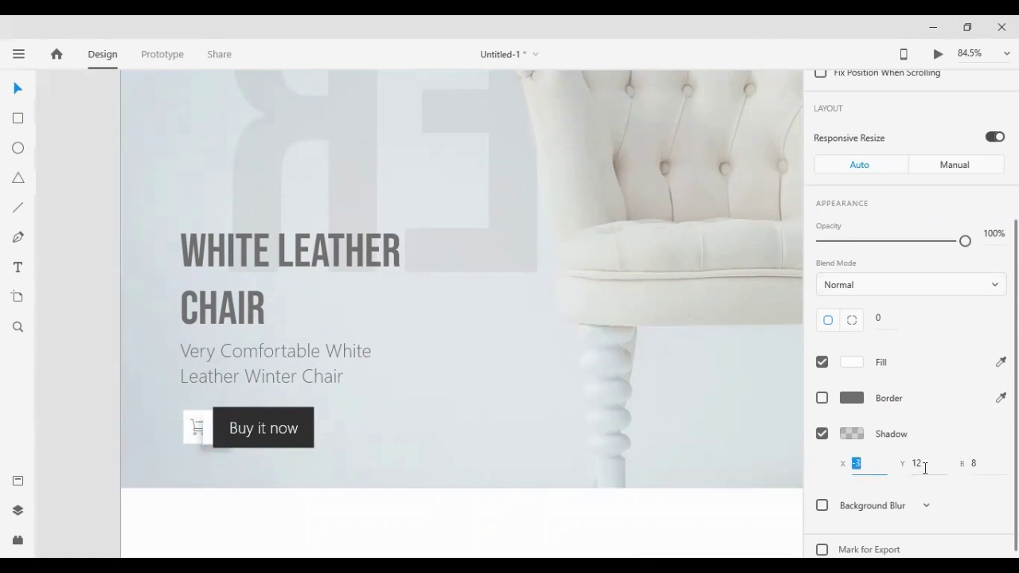
click(925, 468)
key(Down)
key(Down)
key(Down)
key(Down)
click(982, 470)
key(Up)
key(Up)
key(Up)
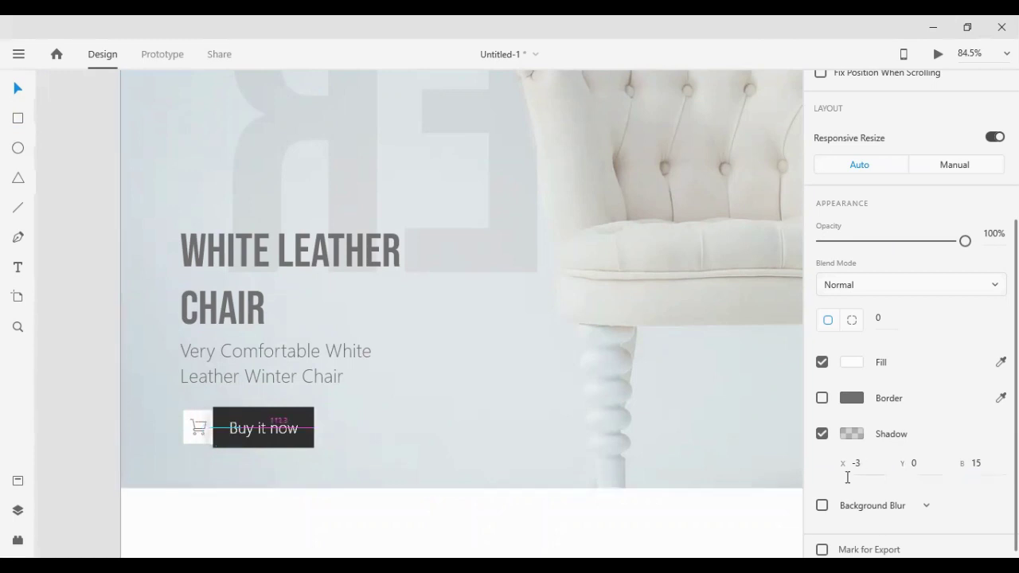
click(83, 338)
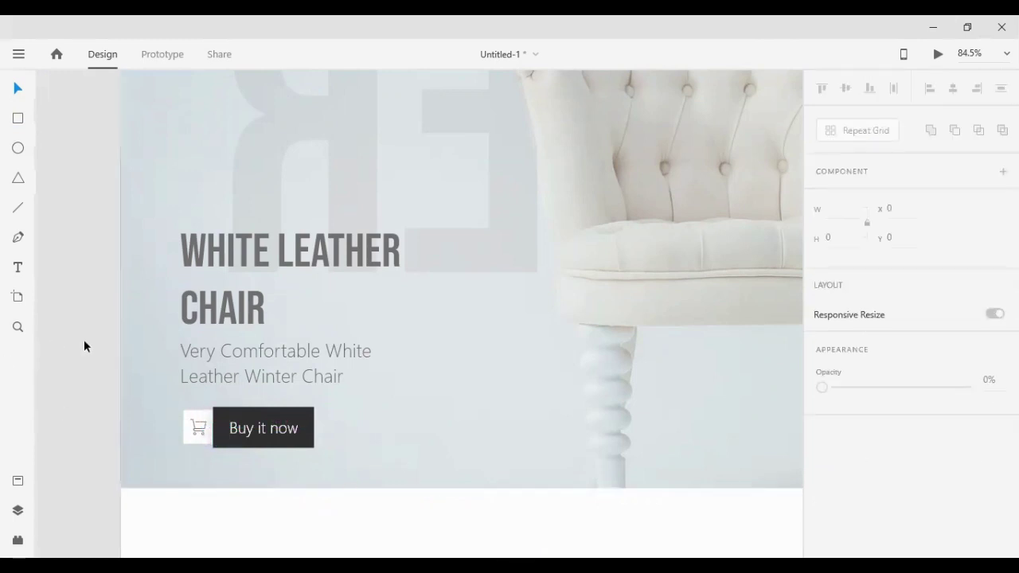
scroll(483, 393, up, 4)
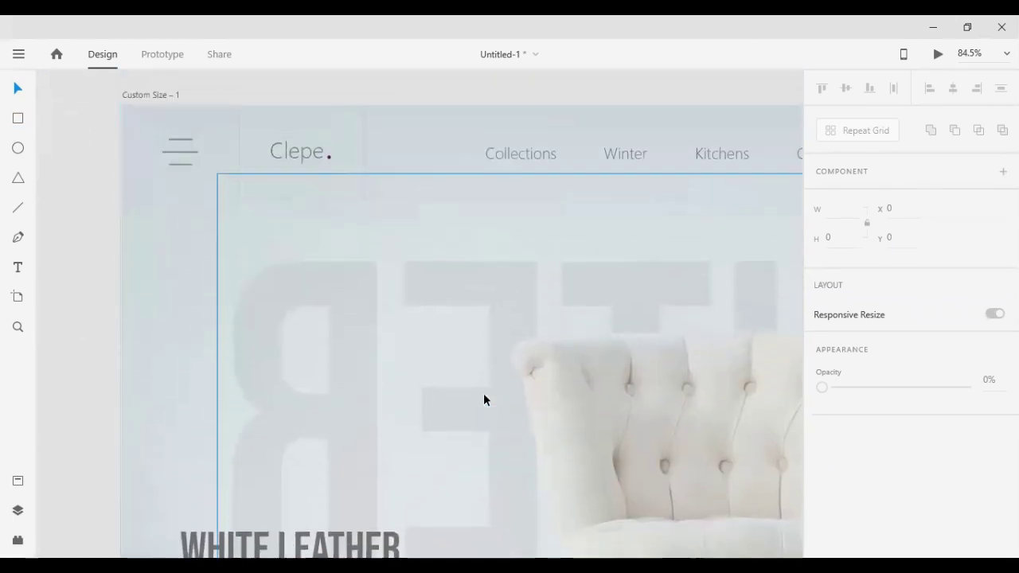
scroll(483, 393, down, 1)
scroll(483, 402, down, 1)
scroll(484, 402, down, 4)
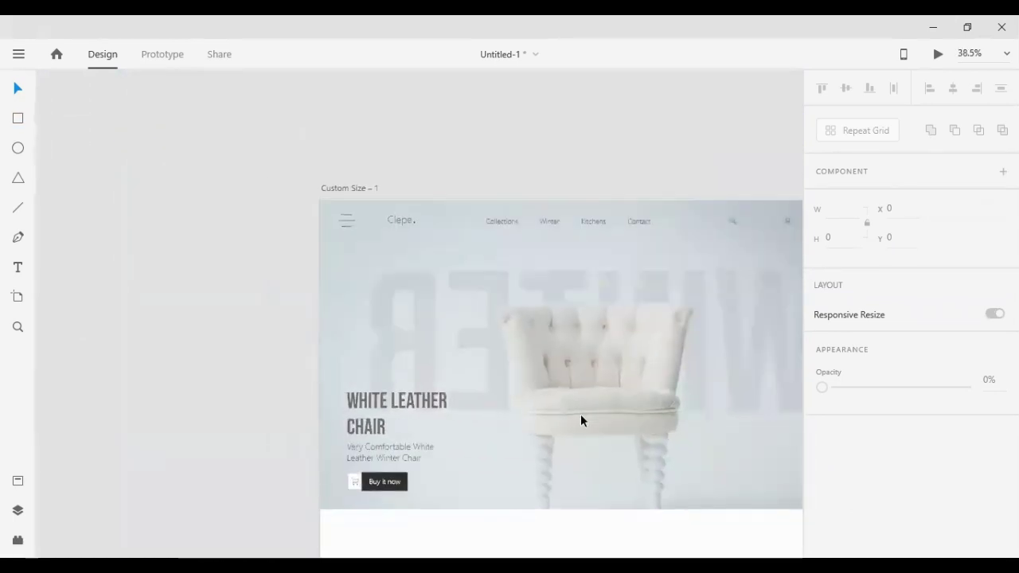
scroll(715, 465, down, 2)
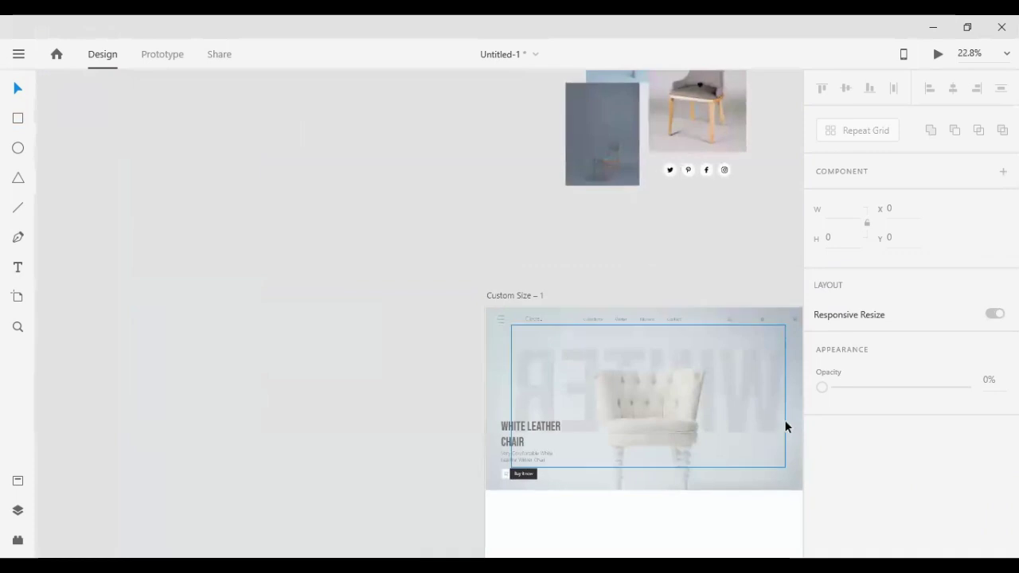
scroll(768, 460, right, 3)
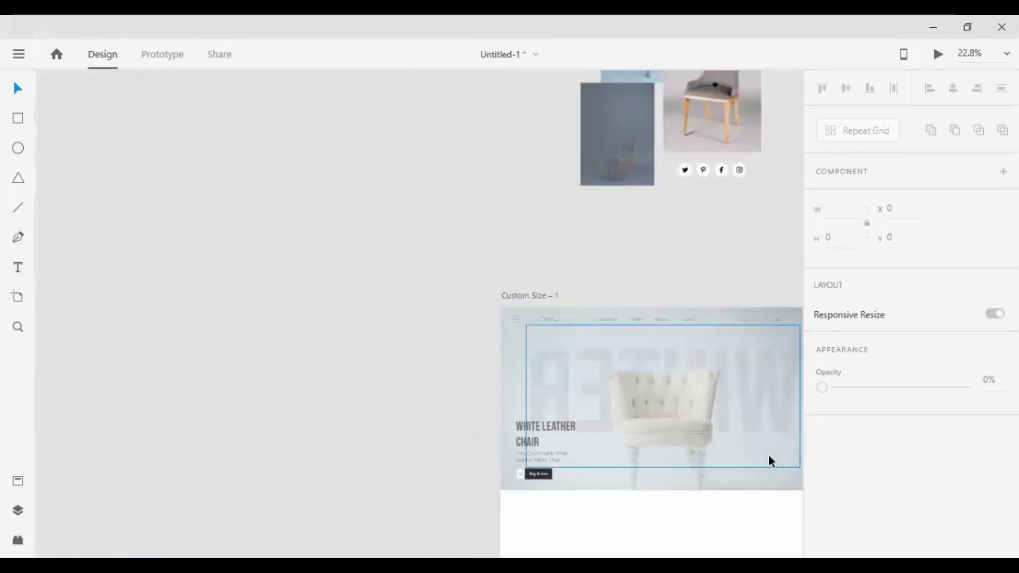
scroll(768, 458, up, 5)
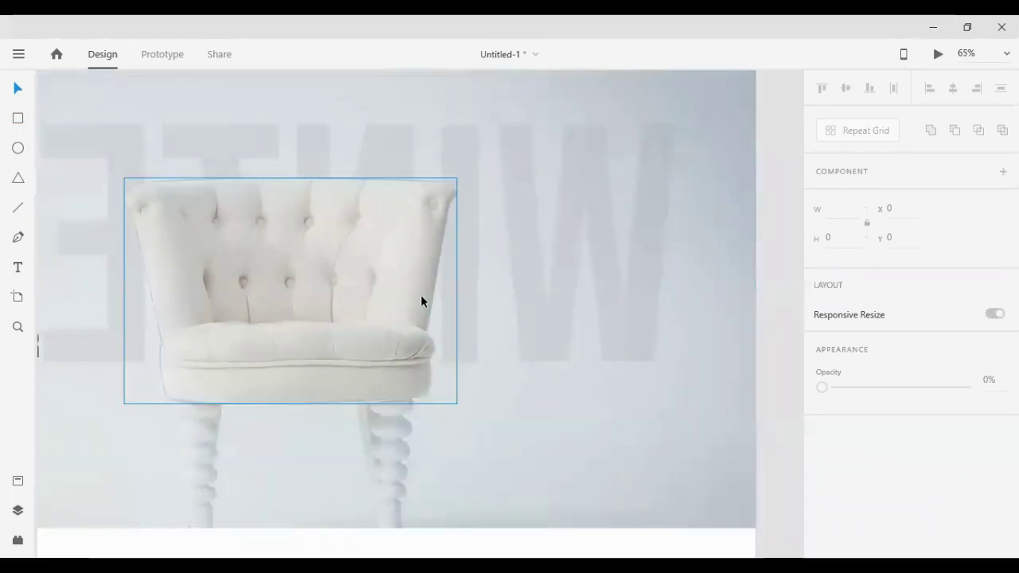
scroll(432, 291, up, 3)
- Move the thin vertical line out of the nav bar toward the banner's right edge
click(569, 160)
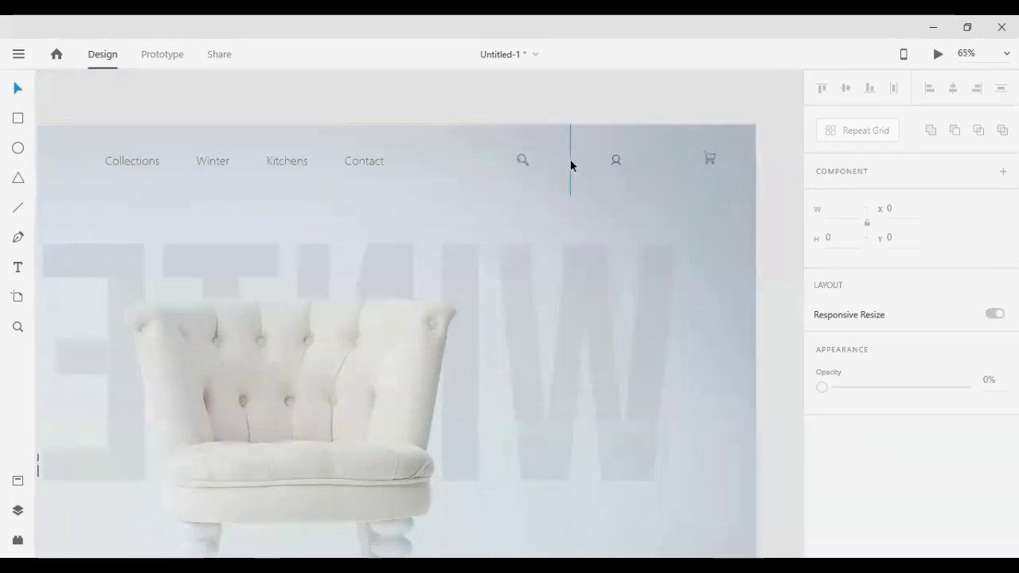
drag(571, 159, 577, 180)
key(shift+Down)
key(shift+Down)
key(shift+Down)
key(shift+Down)
key(shift+Down)
key(shift+Down)
key(shift+Down)
key(shift+Down)
key(shift+Down)
key(shift+Down)
key(shift+Down)
key(shift+Down)
key(shift+Down)
key(shift+Down)
key(shift+Down)
key(shift+Down)
key(shift+Down)
key(shift+Down)
key(shift+Down)
key(shift+Down)
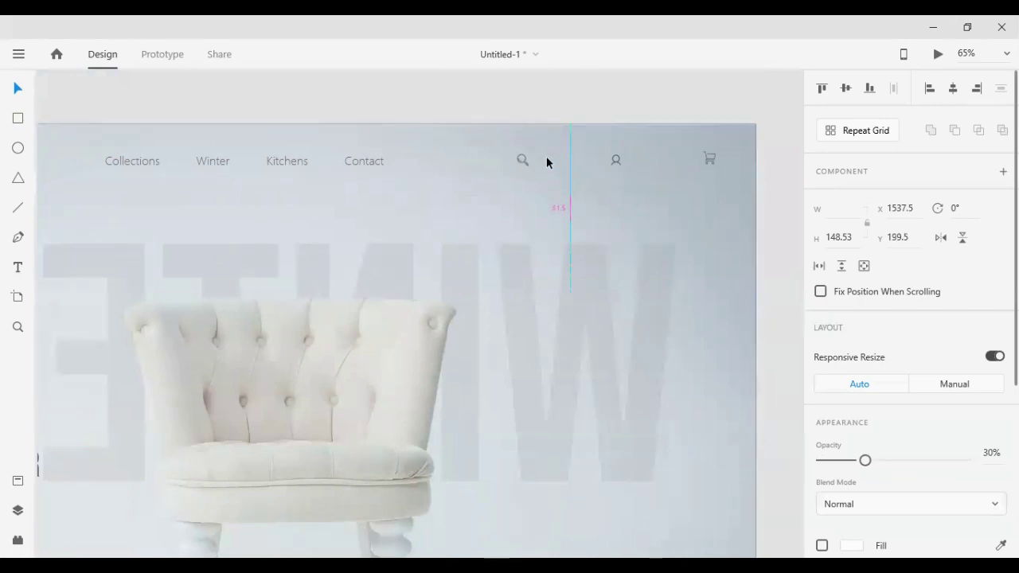
key(shift+Down)
key(shift+Down)
key(shift+Down)
key(shift+Down)
key(shift+Down)
key(shift+Down)
key(shift+Right)
key(shift+Right)
key(shift+Right)
key(shift+Right)
key(shift+Right)
key(shift+Right)
key(shift+Right)
key(shift+Right)
key(shift+Right)
key(shift+Right)
key(shift+Right)
key(shift+Right)
key(shift+Right)
key(shift+Right)
key(shift+Right)
key(shift+Right)
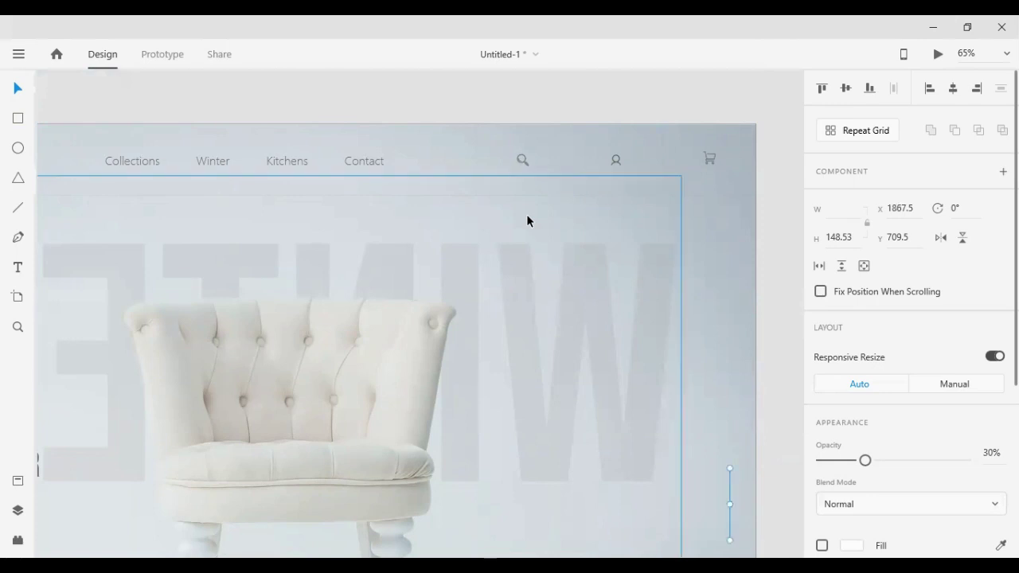
- Nudge the line up to Y 659.5 beside the chair, then select the nav group
scroll(660, 271, down, 2)
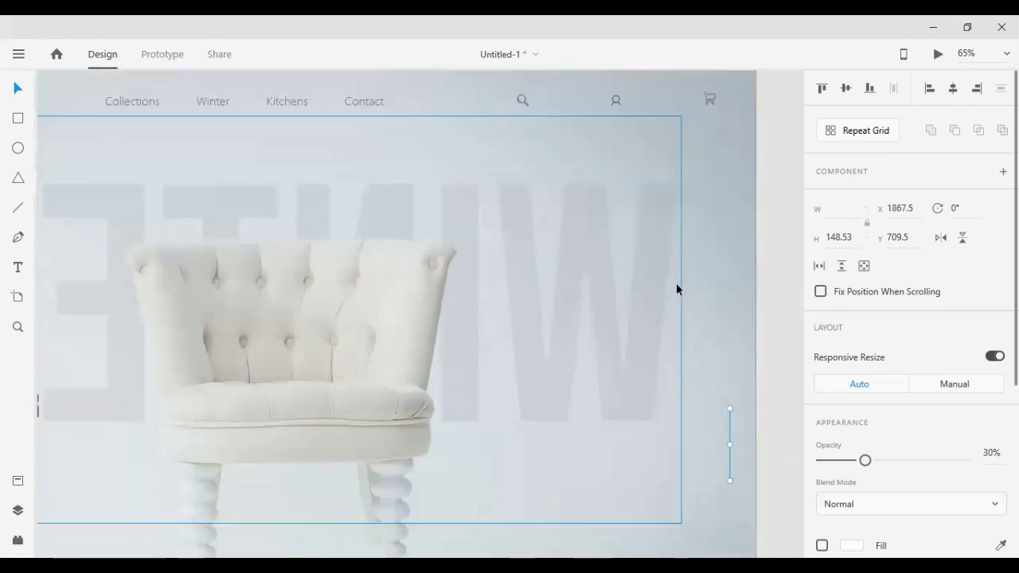
key(shift+Up)
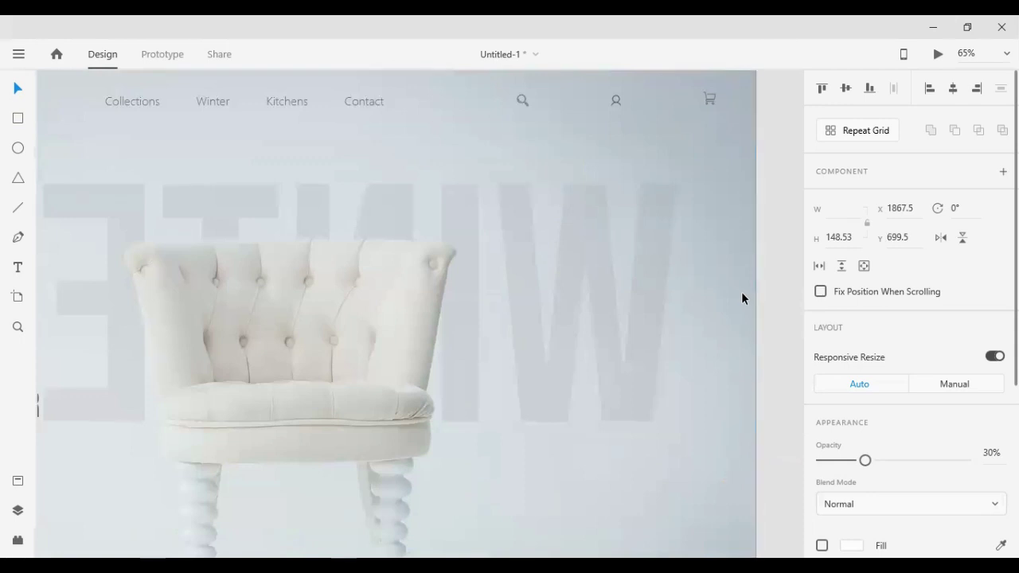
key(shift+Up)
key(shift+Up)
scroll(730, 298, down, 2)
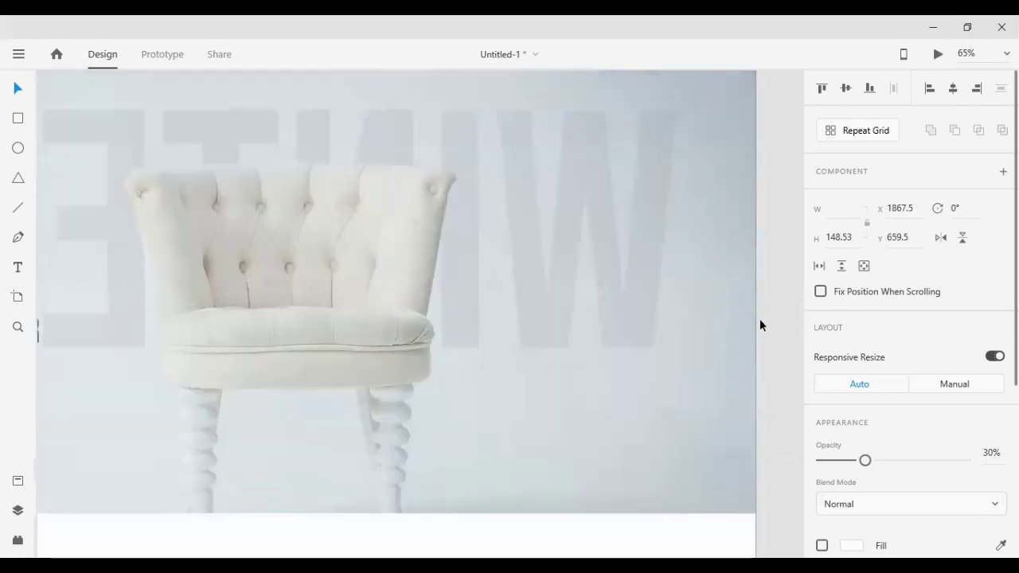
key(shift+Up)
click(769, 280)
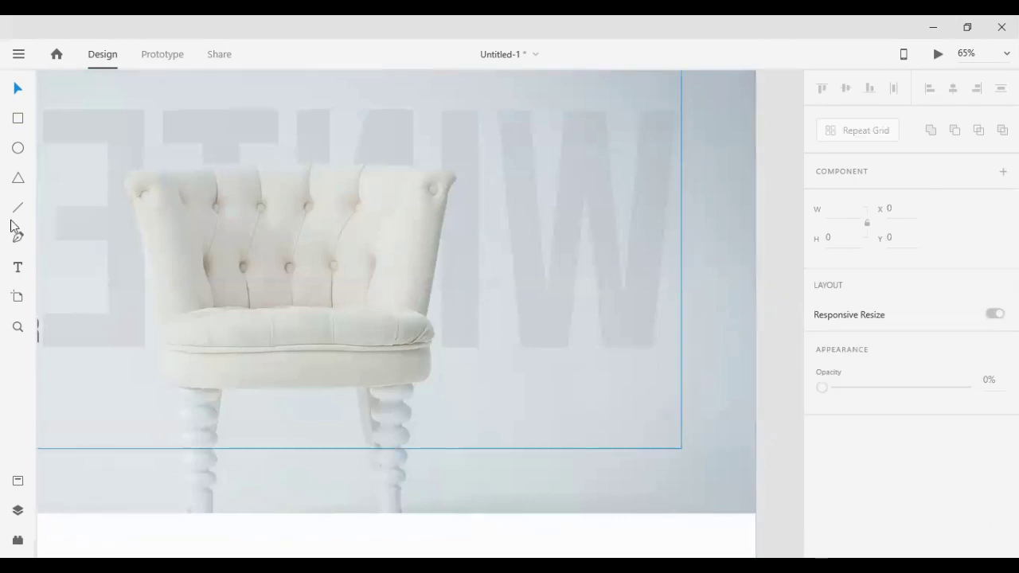
scroll(370, 213, up, 2)
click(353, 100)
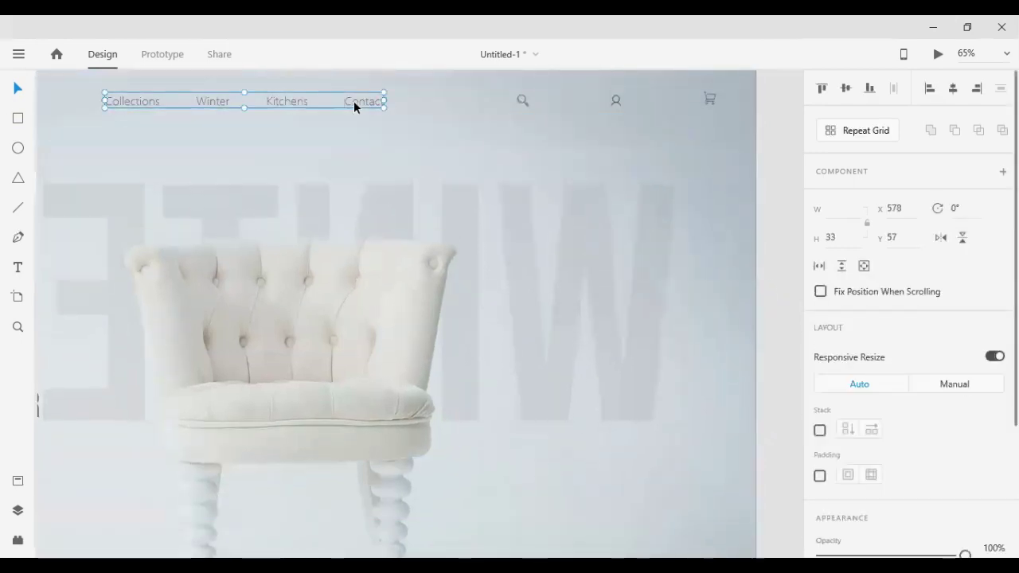
- Copy the nav group to the banner's lower right and delete its Kitchens, Winter and Collections labels
drag(291, 101, 641, 467)
click(754, 414)
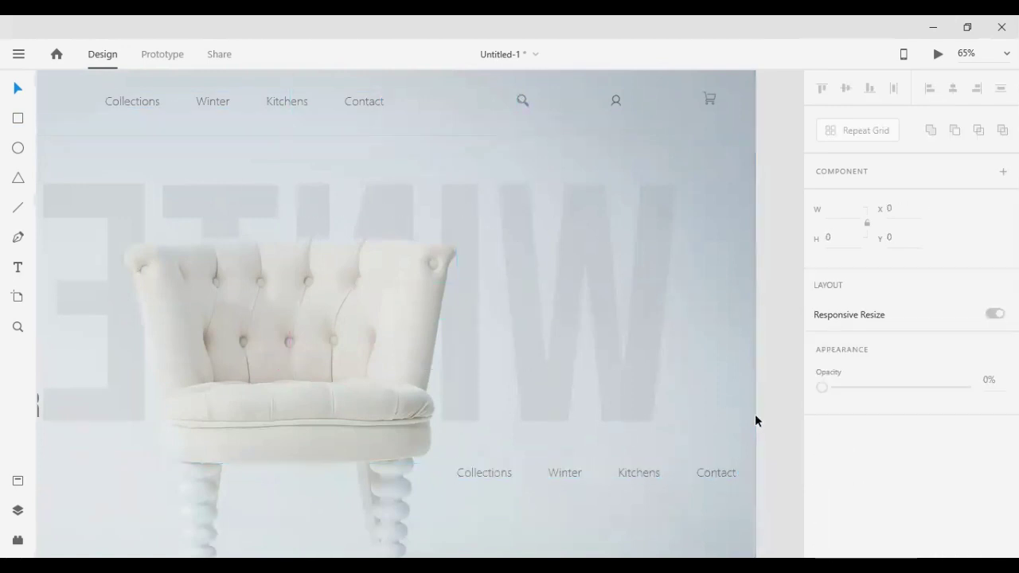
double_click(638, 473)
key(Delete)
click(564, 473)
key(Delete)
click(486, 473)
key(Delete)
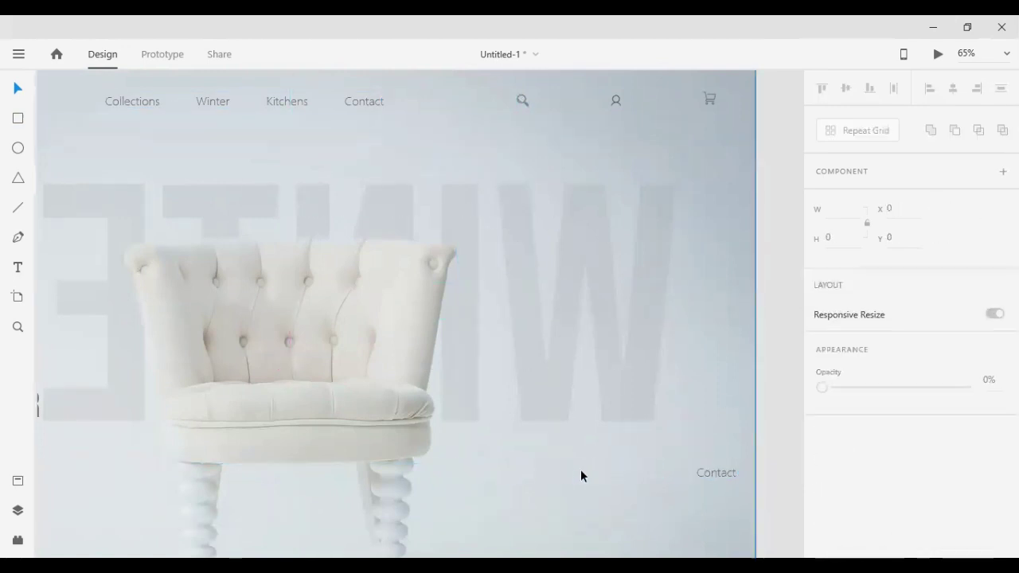
- Retype the remaining Contact label as 01 and move it up beside the line
click(712, 473)
double_click(715, 475)
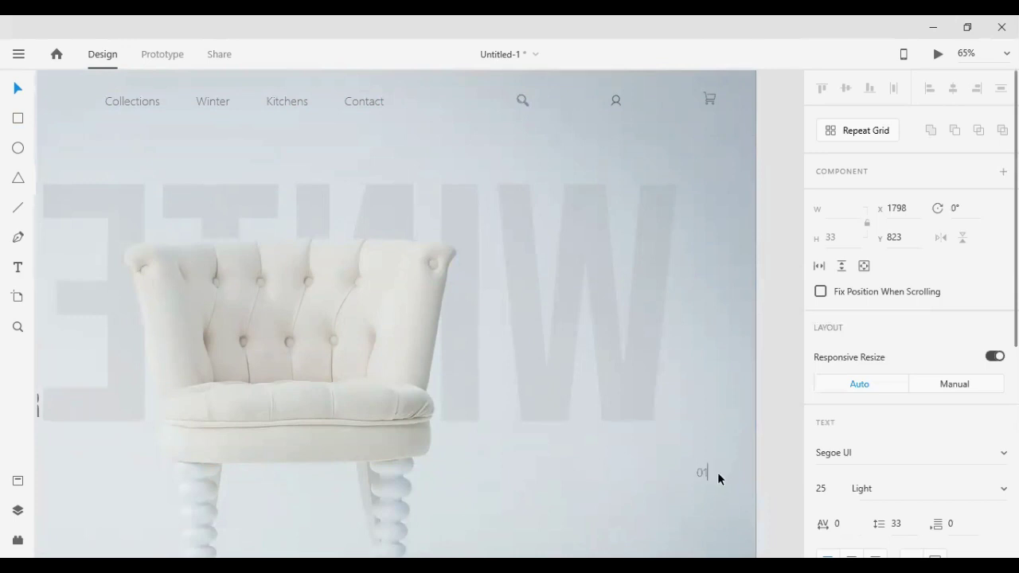
text(01)
click(18, 87)
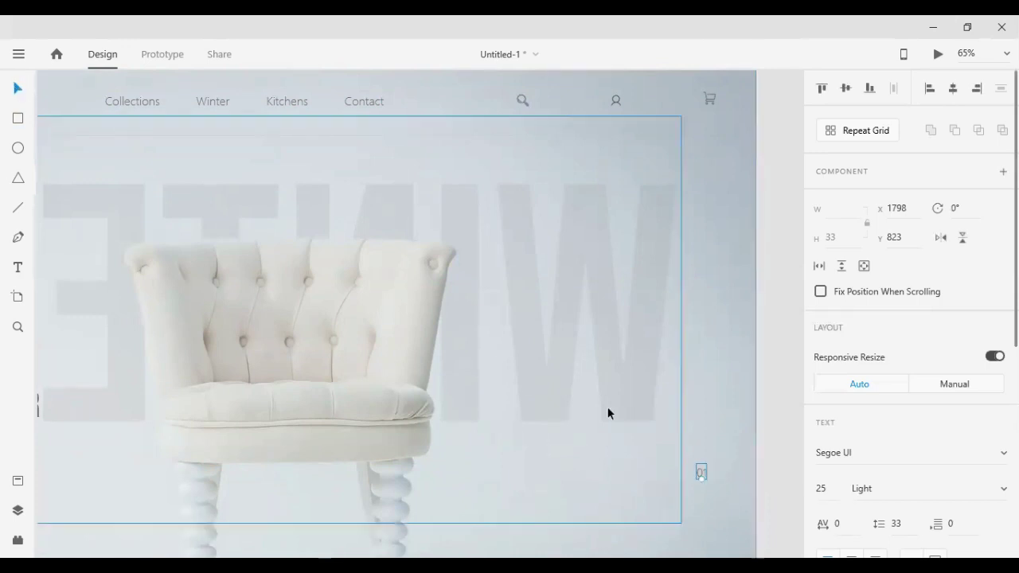
drag(701, 472, 729, 277)
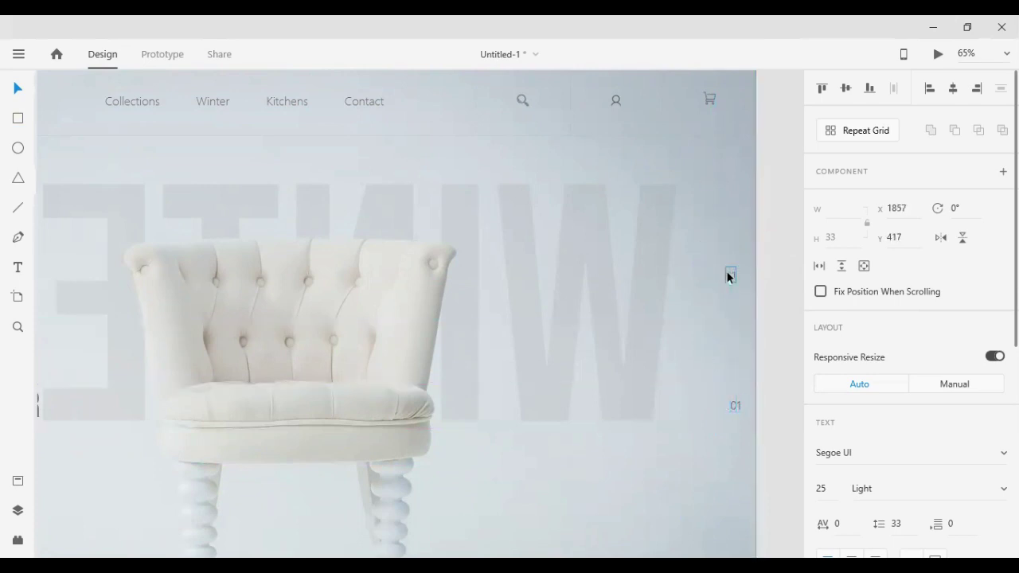
- Place two copies of 01 higher up and retype them as 03 and 02
drag(735, 406, 729, 246)
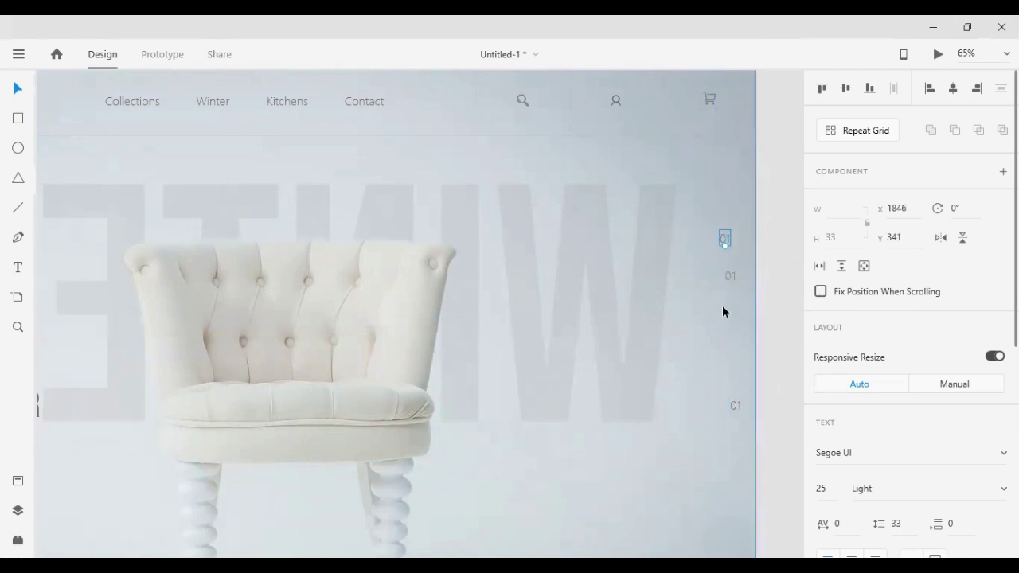
double_click(730, 279)
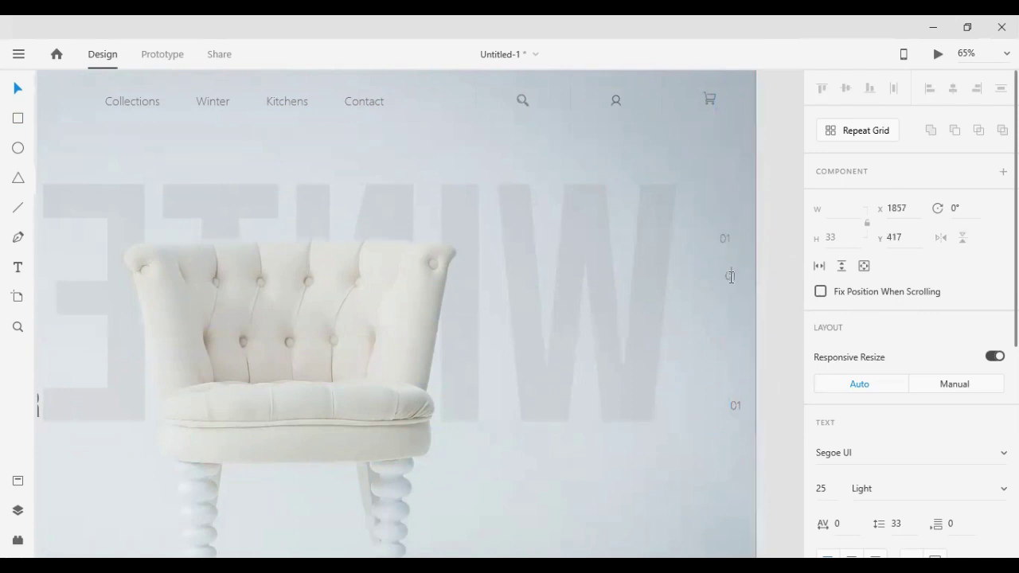
double_click(723, 237)
text(03)
key(Escape)
click(732, 275)
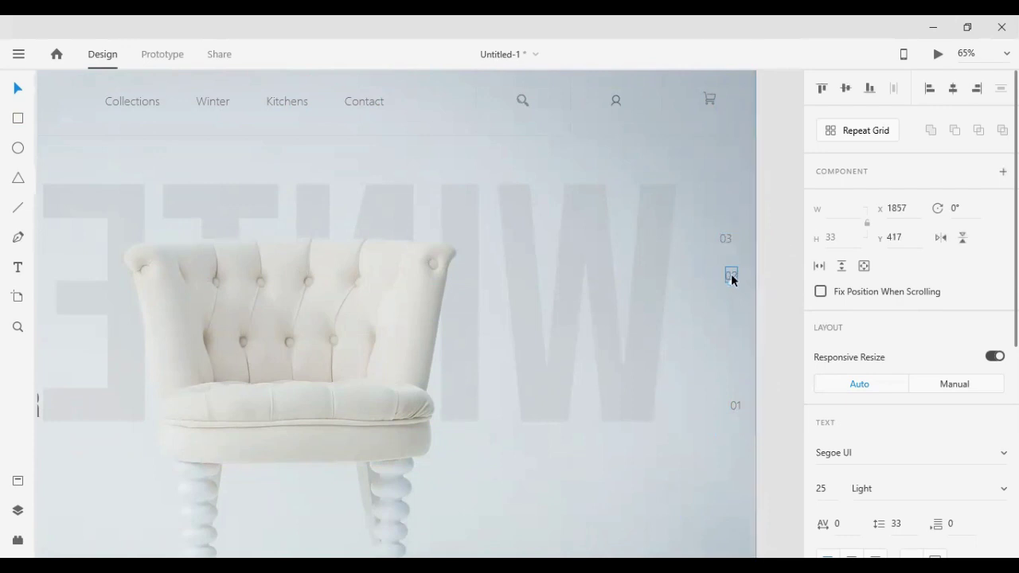
double_click(732, 276)
text(02)
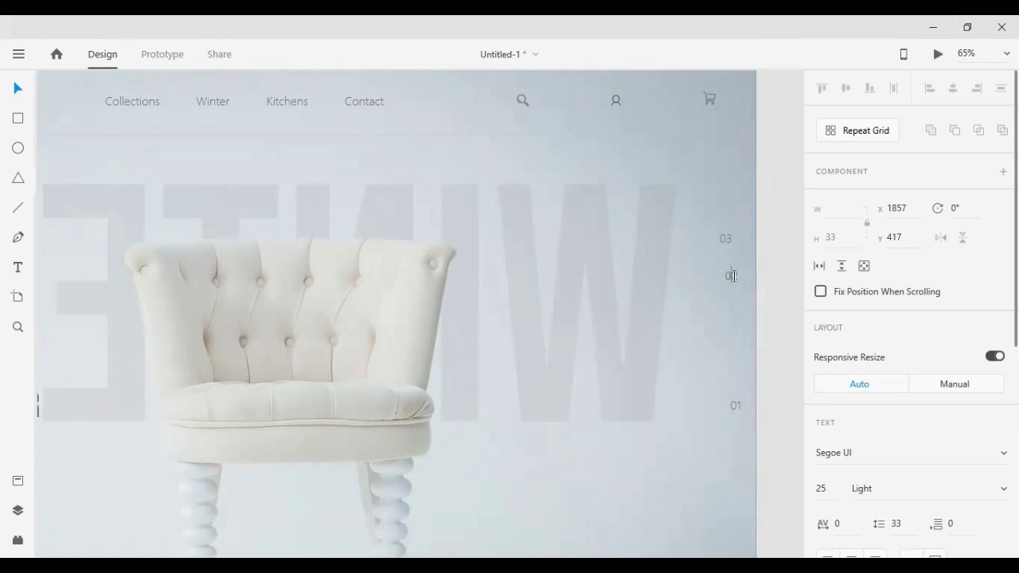
key(Escape)
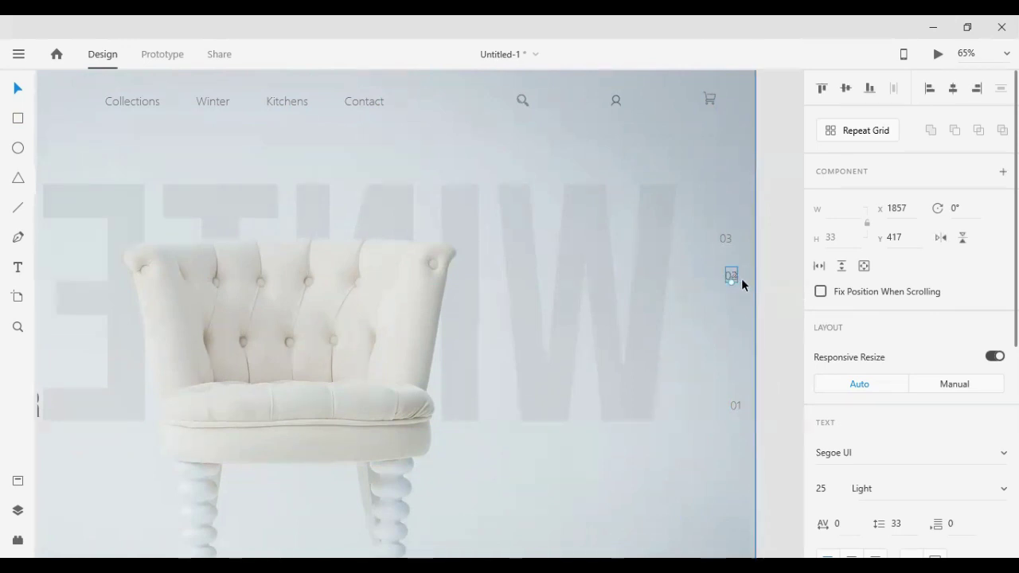
- Duplicate a number label above 03 and edit it to read 05
key(shift+Left)
key(shift+Left)
key(shift+Up)
key(shift+Up)
key(shift+Up)
key(shift+Up)
key(shift+Up)
key(shift+Up)
key(shift+Up)
key(shift+Up)
key(shift+Up)
key(shift+Up)
key(shift+Up)
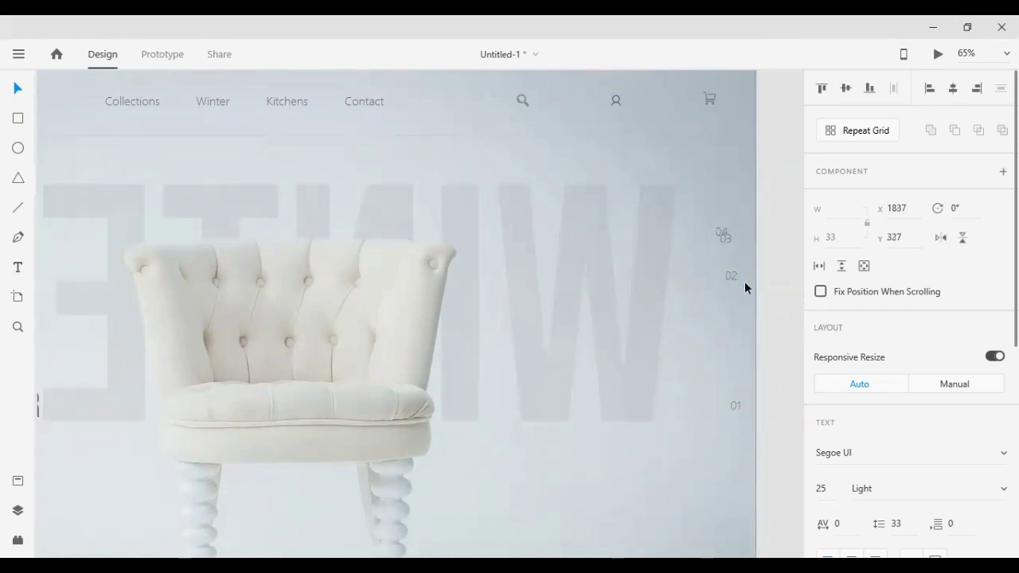
key(shift+Right)
key(shift+Right)
double_click(729, 204)
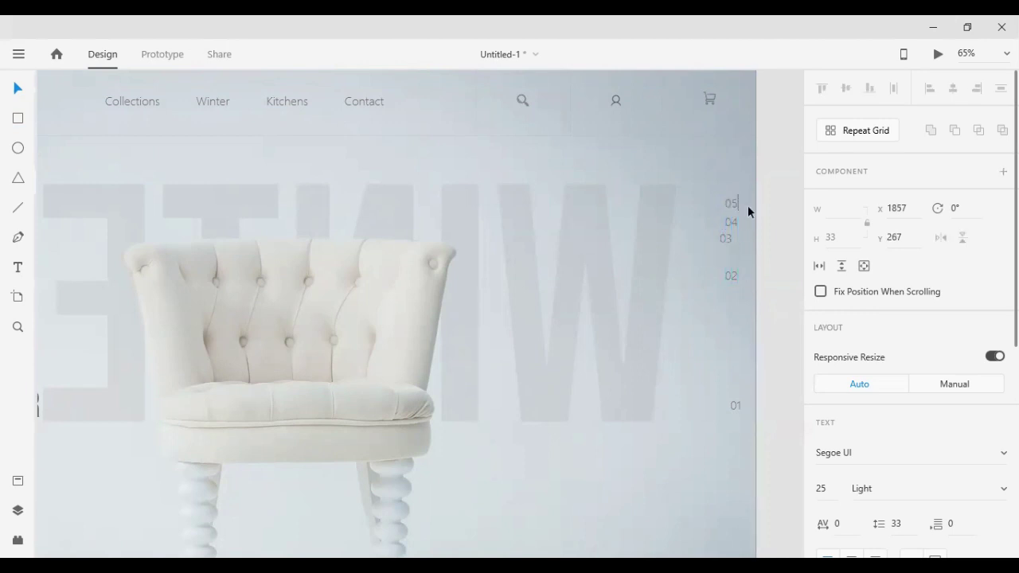
key(Escape)
key(Escape)
- Align labels 05 through 01 and the vertical line on one horizontal centre
click(731, 203)
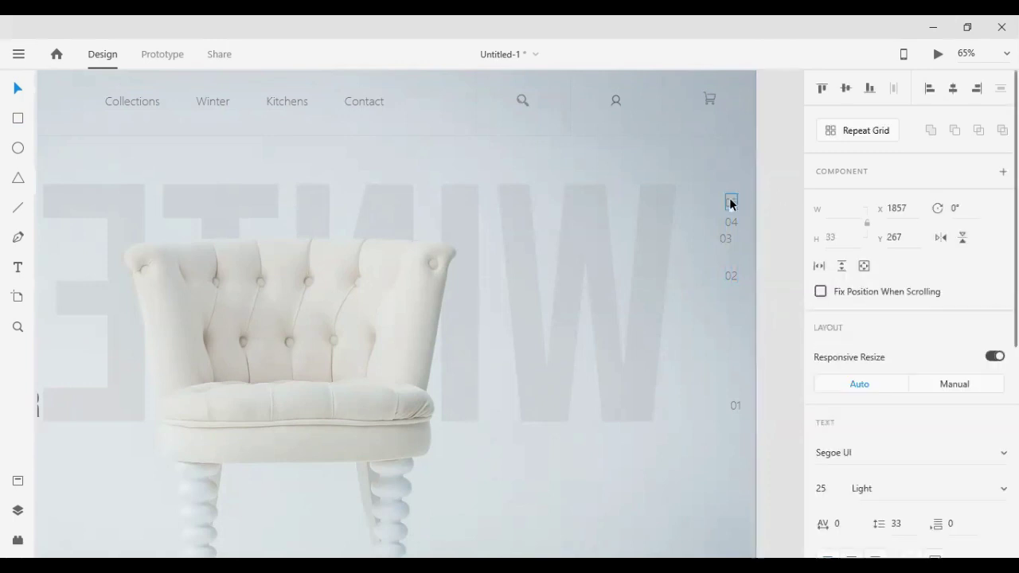
shift+click(729, 222)
shift+click(725, 237)
shift+click(730, 276)
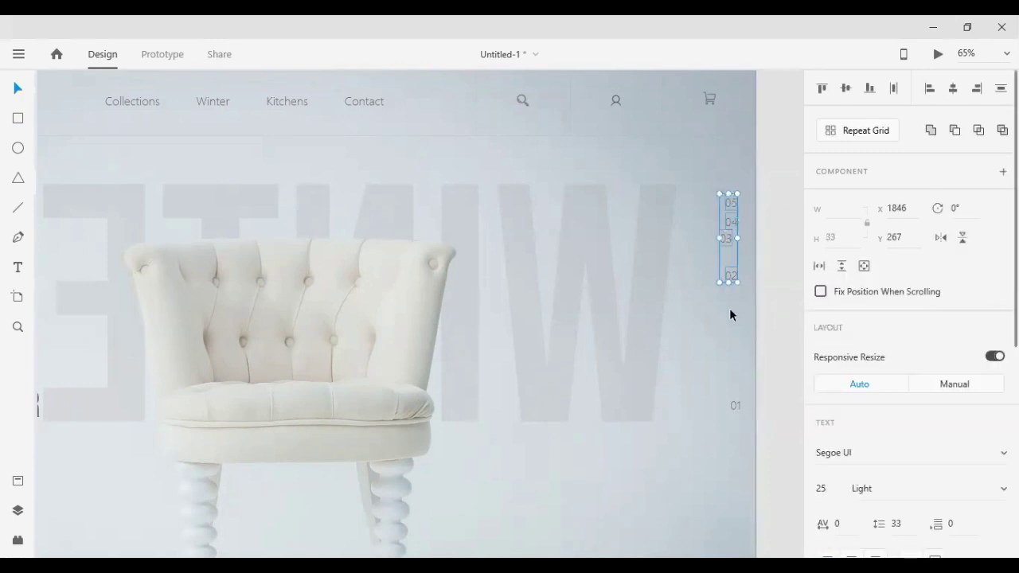
shift+click(735, 406)
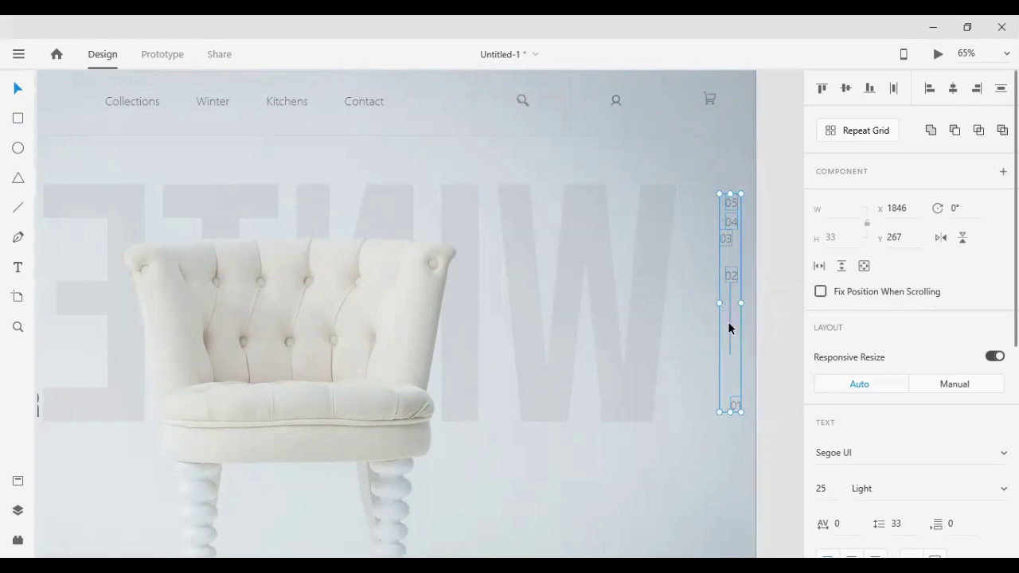
shift+click(728, 327)
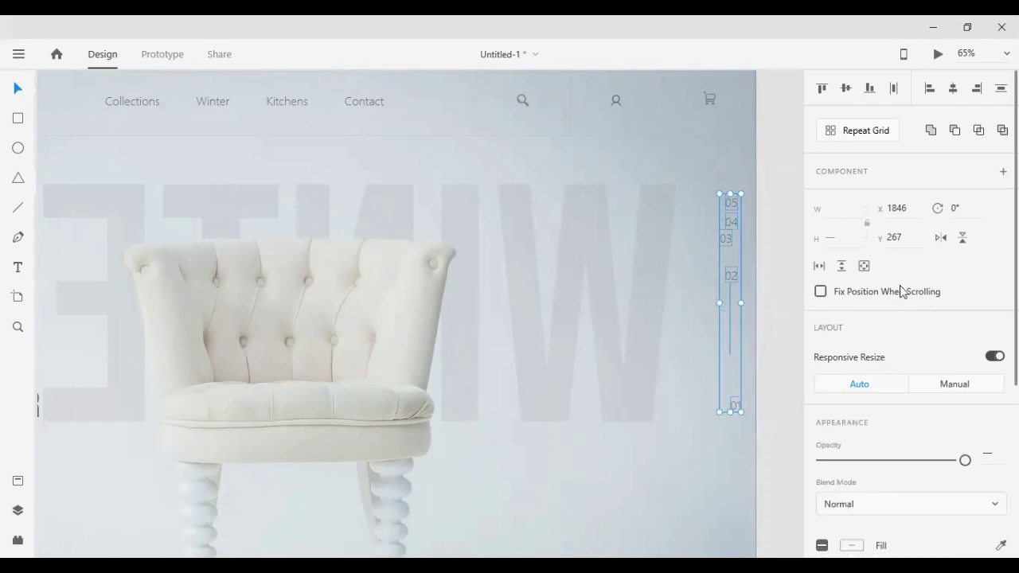
click(956, 90)
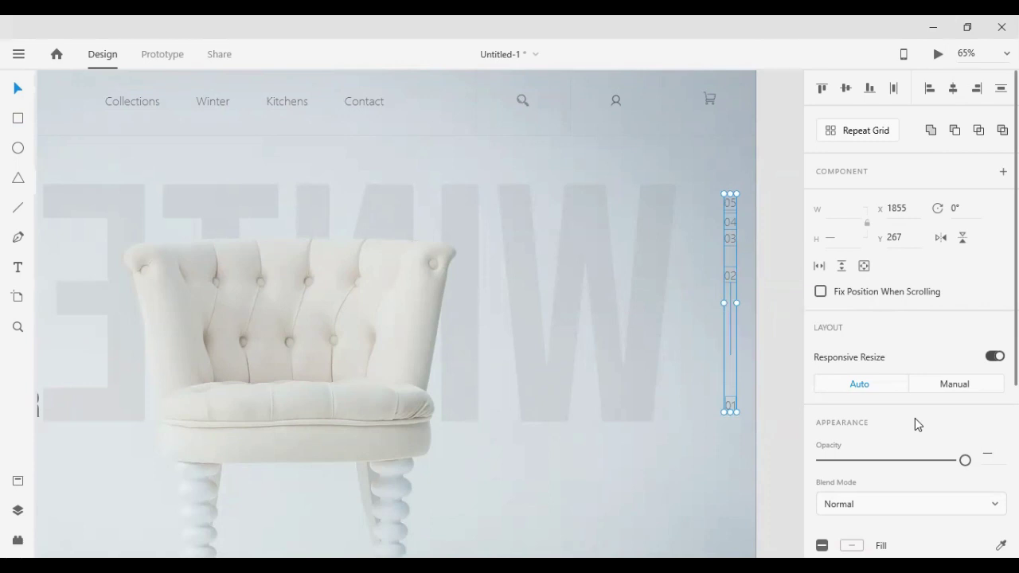
- Fade the 02, 03, 04 and 05 labels to 29% opacity
scroll(915, 414, down, 3)
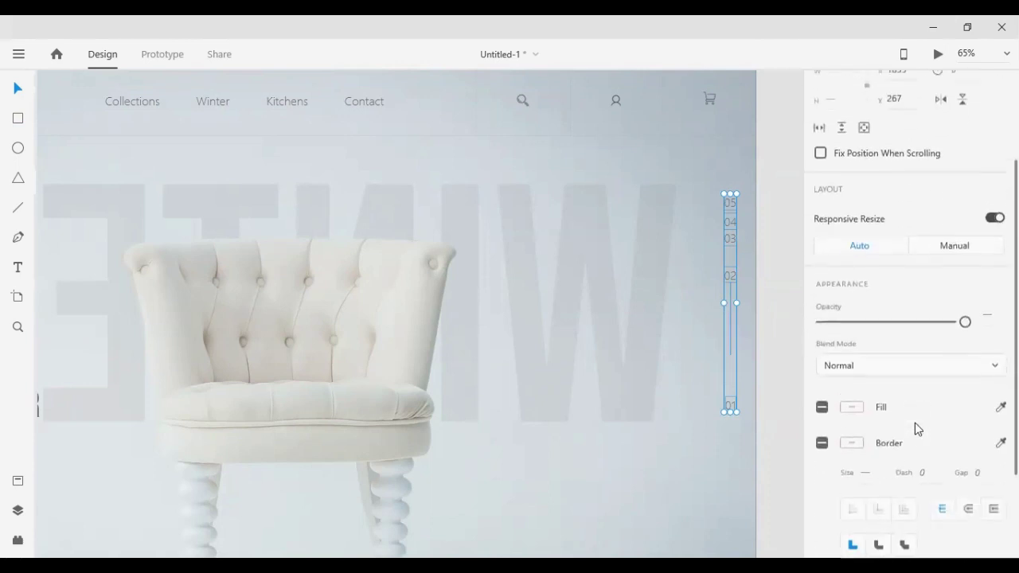
scroll(913, 359, up, 3)
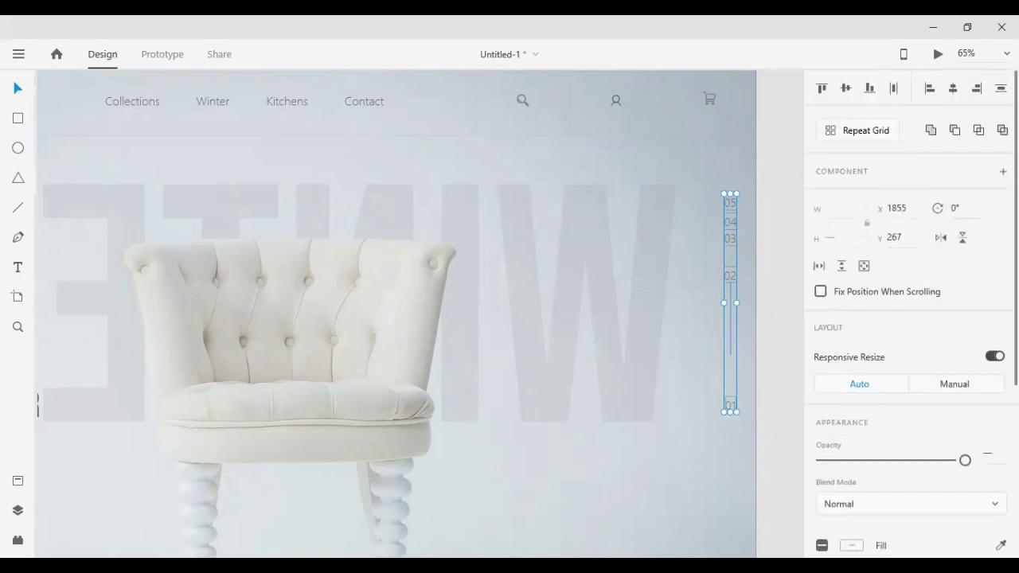
click(774, 294)
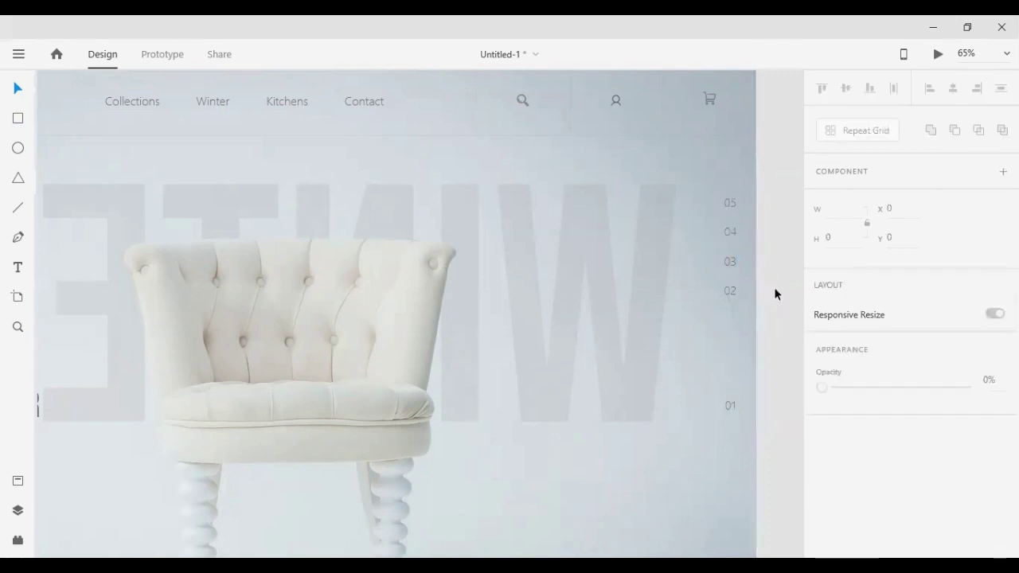
click(725, 290)
shift+click(732, 262)
shift+click(732, 234)
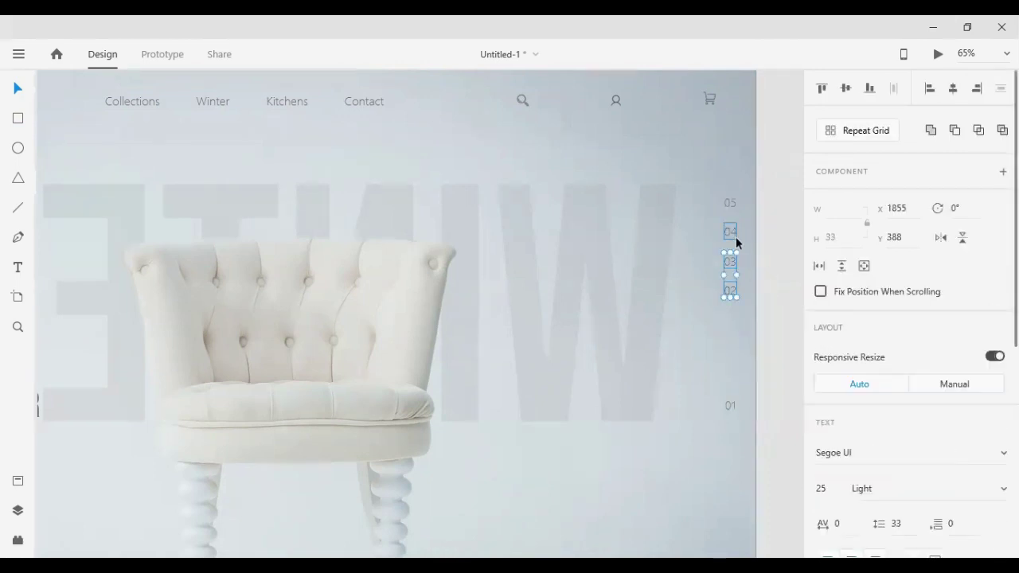
shift+click(732, 204)
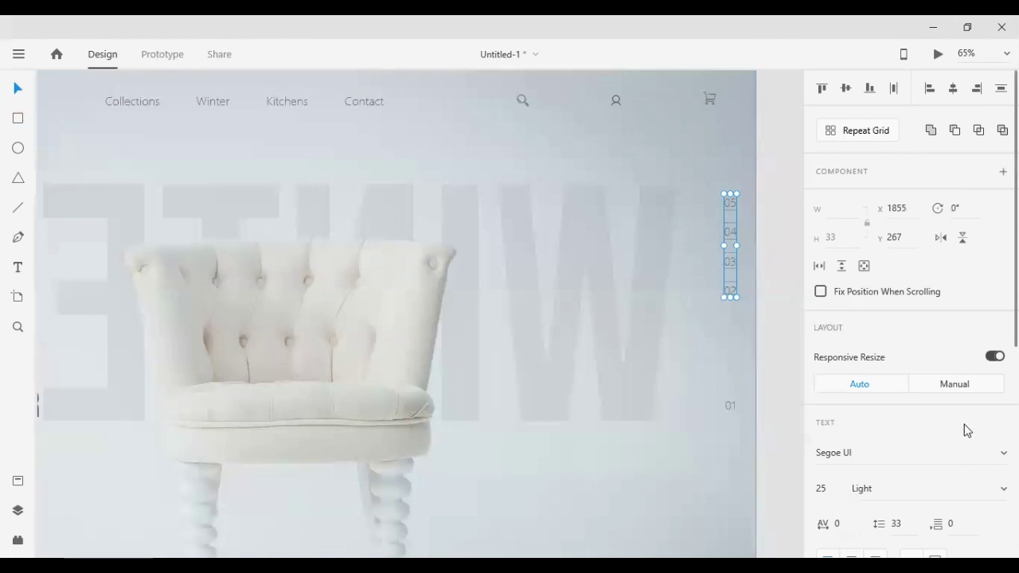
scroll(967, 434, down, 4)
scroll(971, 438, down, 1)
drag(965, 309, 865, 316)
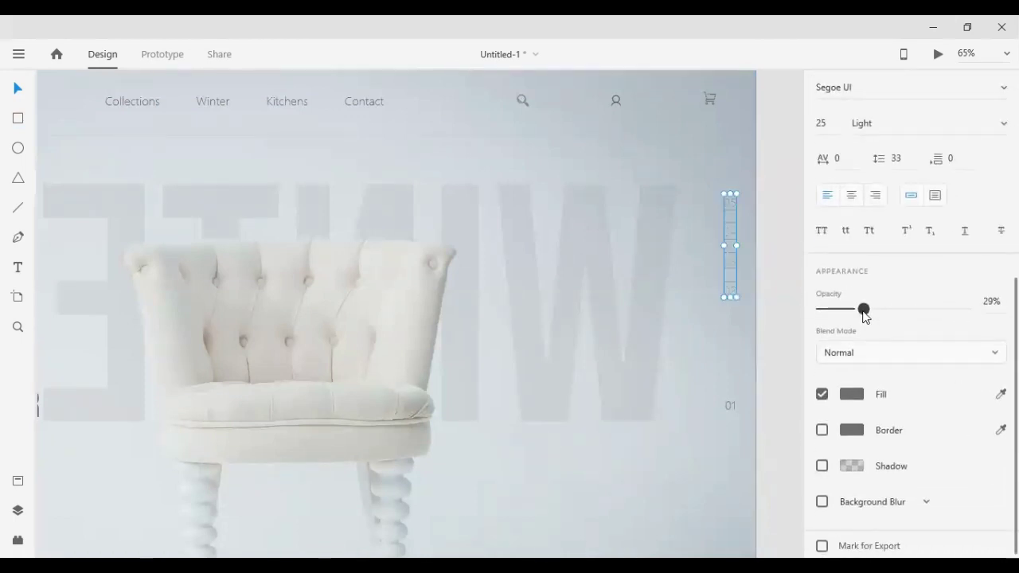
- Lower the 01 label's opacity to 66%
click(795, 272)
click(729, 407)
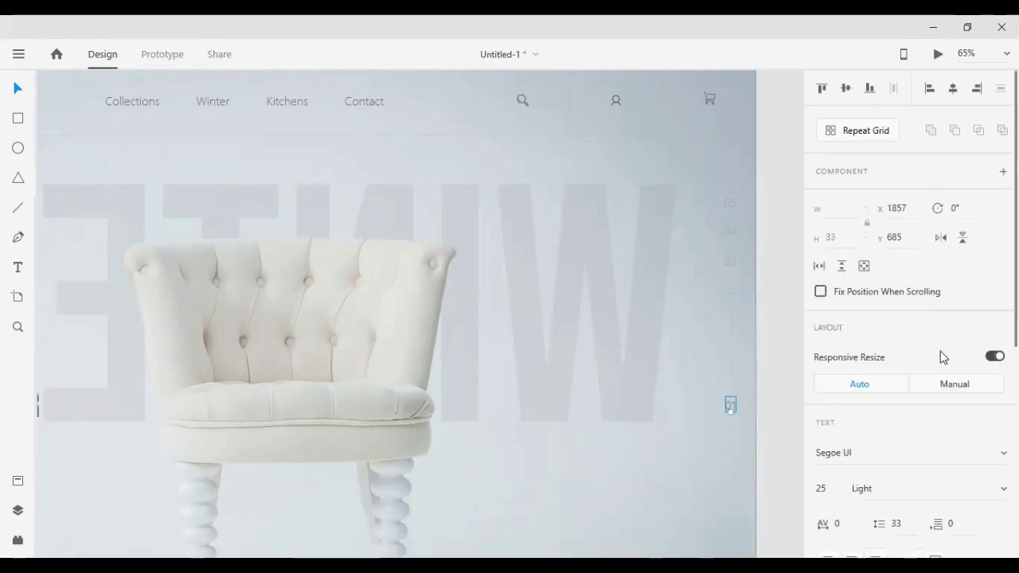
scroll(979, 421, down, 4)
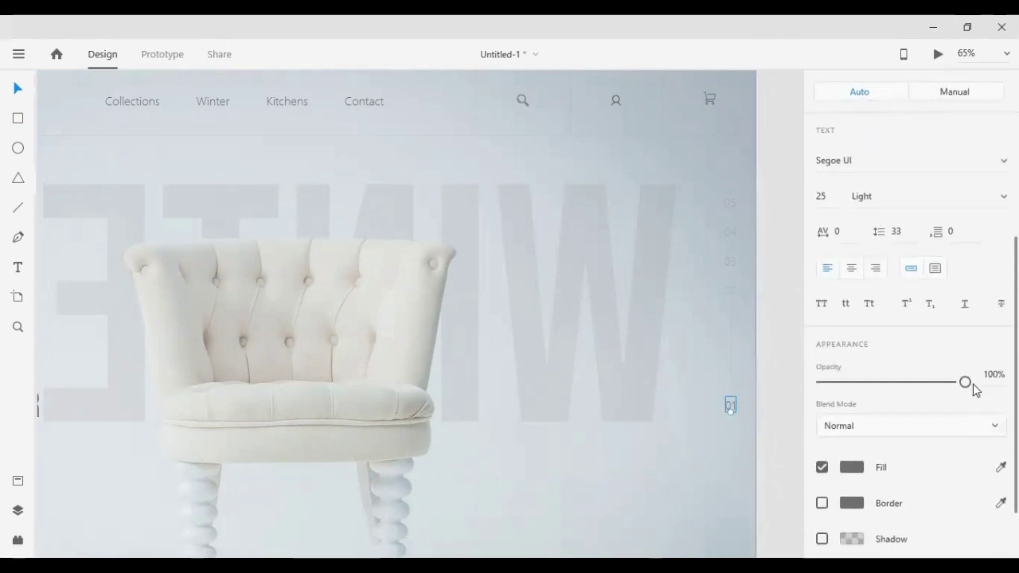
drag(965, 383, 916, 381)
- Vertically centre the whole 01–05 number column on the banner background
click(778, 331)
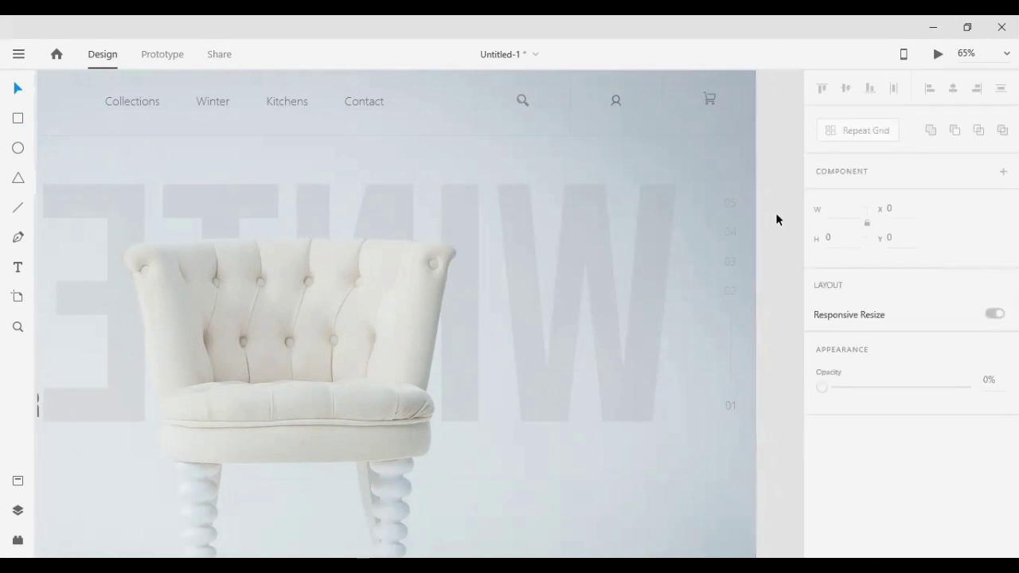
drag(781, 196, 729, 412)
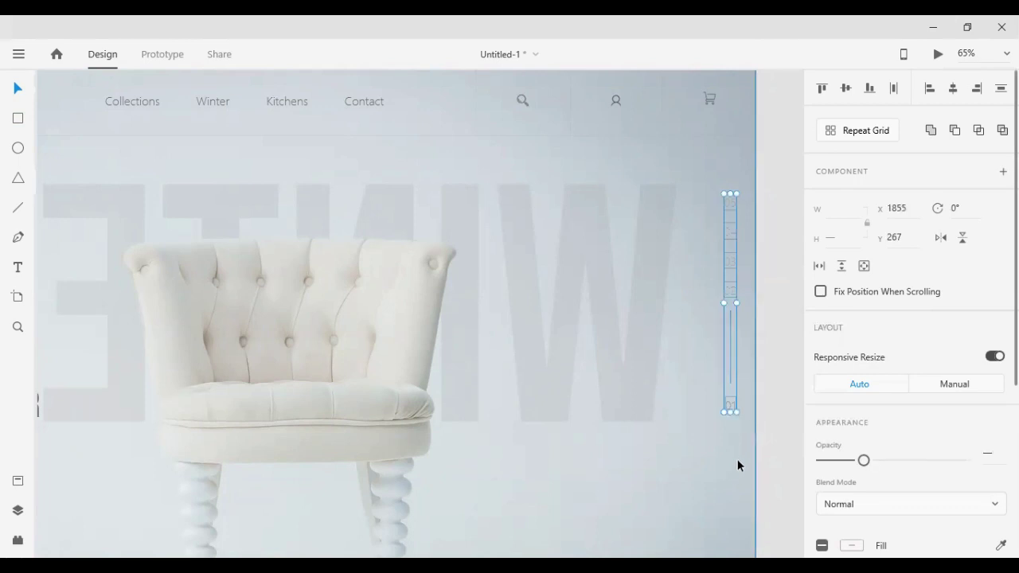
click(689, 367)
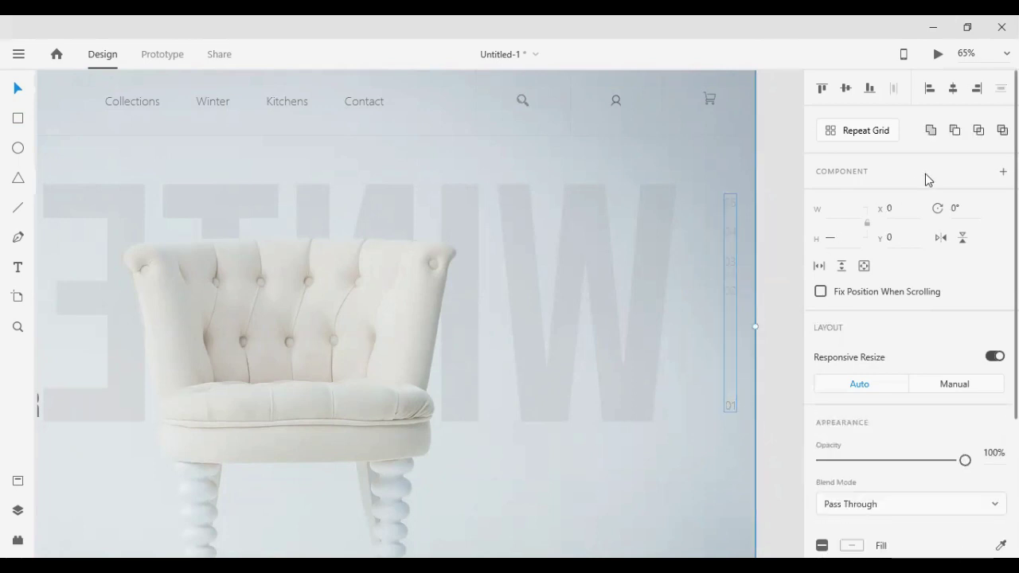
click(846, 88)
- Scroll down to view the bottom of the chair banner and the white section beneath
click(792, 173)
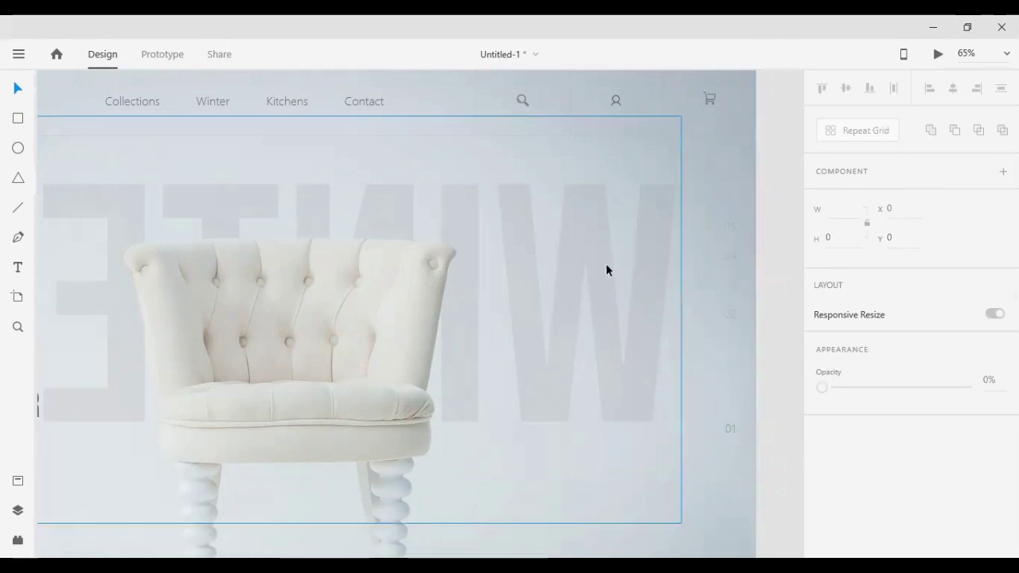
scroll(564, 280, down, 3)
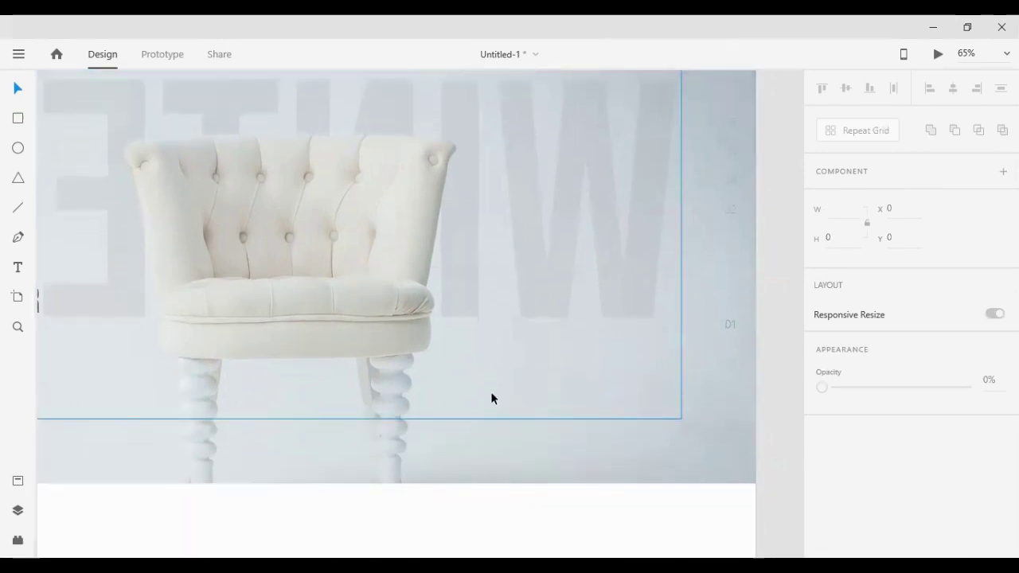
scroll(608, 400, down, 2)
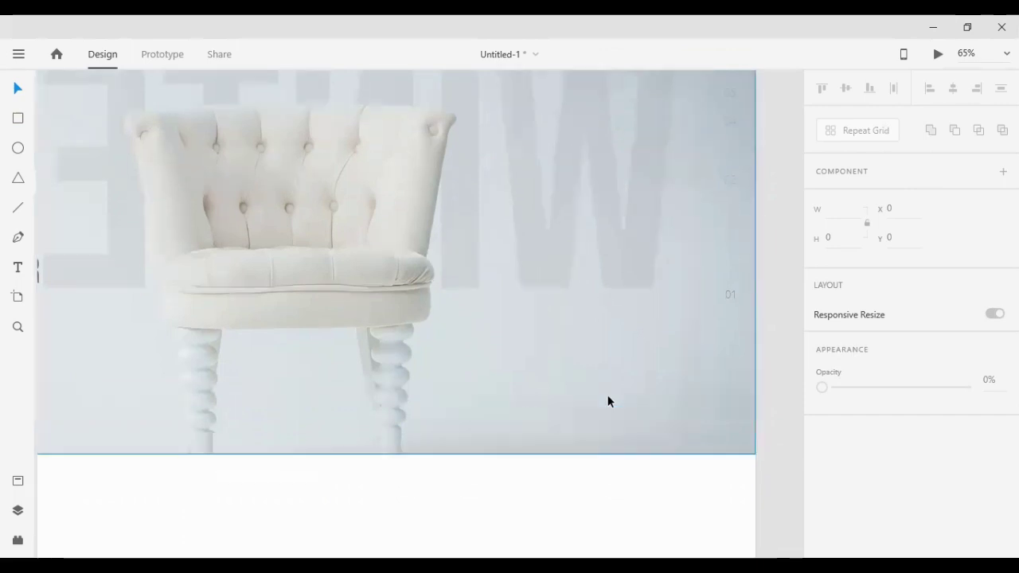
scroll(769, 332, up, 2)
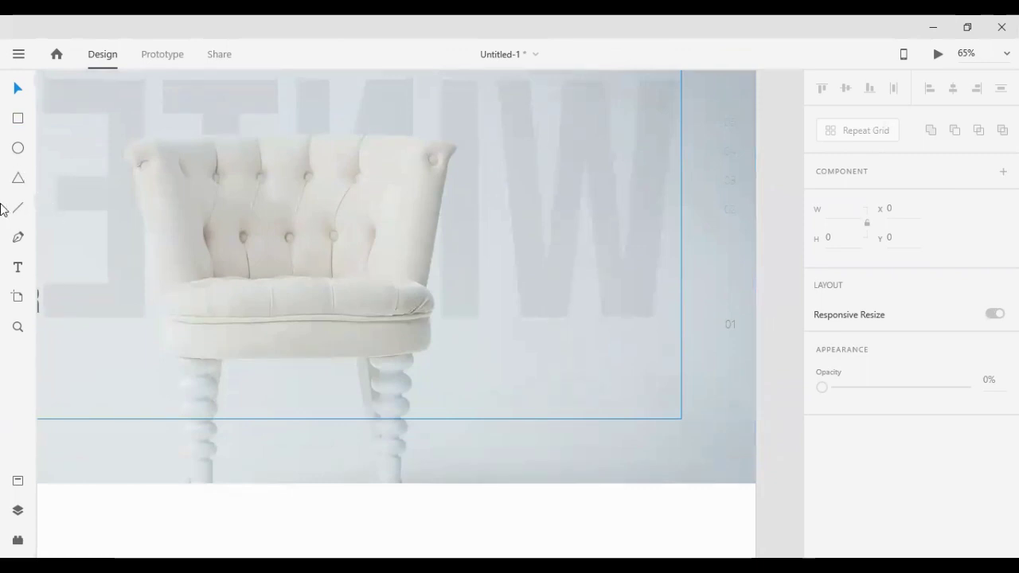
- Draw a small rectangle near the banner's lower right and round its corners into a pill
click(18, 121)
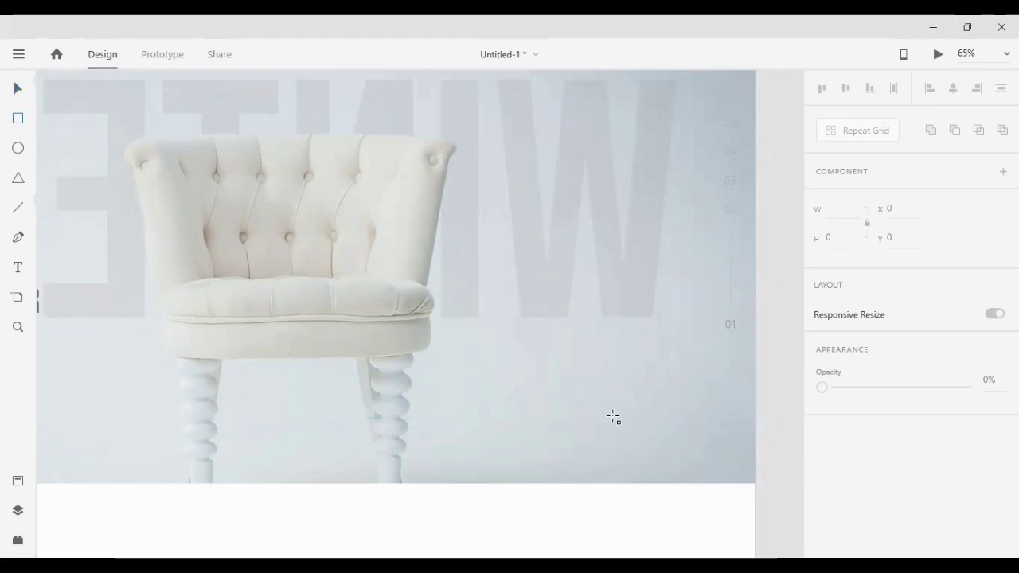
mouse_move(624, 402)
mouse_down()
mouse_move(724, 439)
mouse_move(708, 430)
mouse_up()
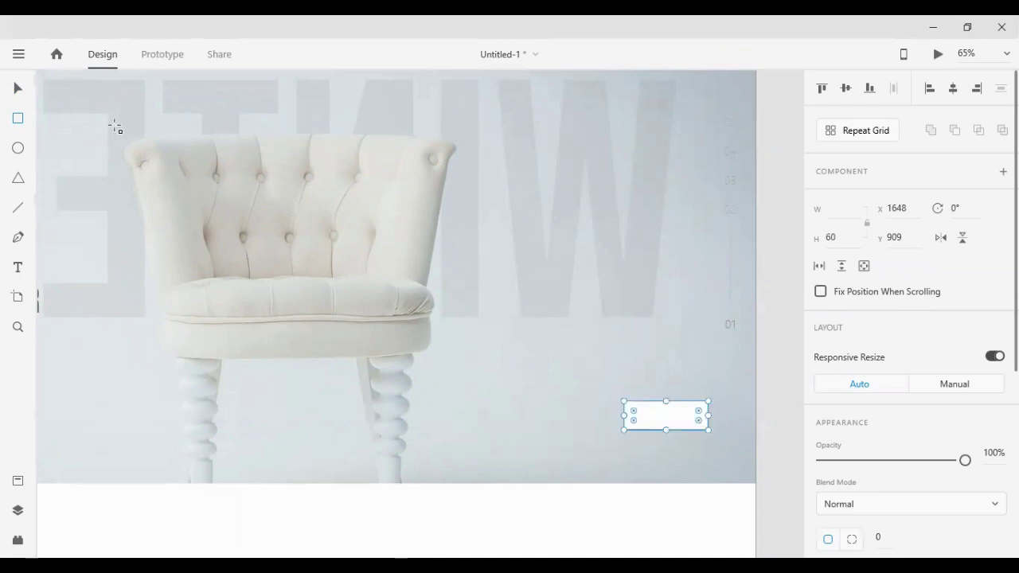
click(18, 88)
drag(633, 413, 714, 443)
- Remove the pill's fill and draw a 60 px white circle at its left end
scroll(844, 448, down, 4)
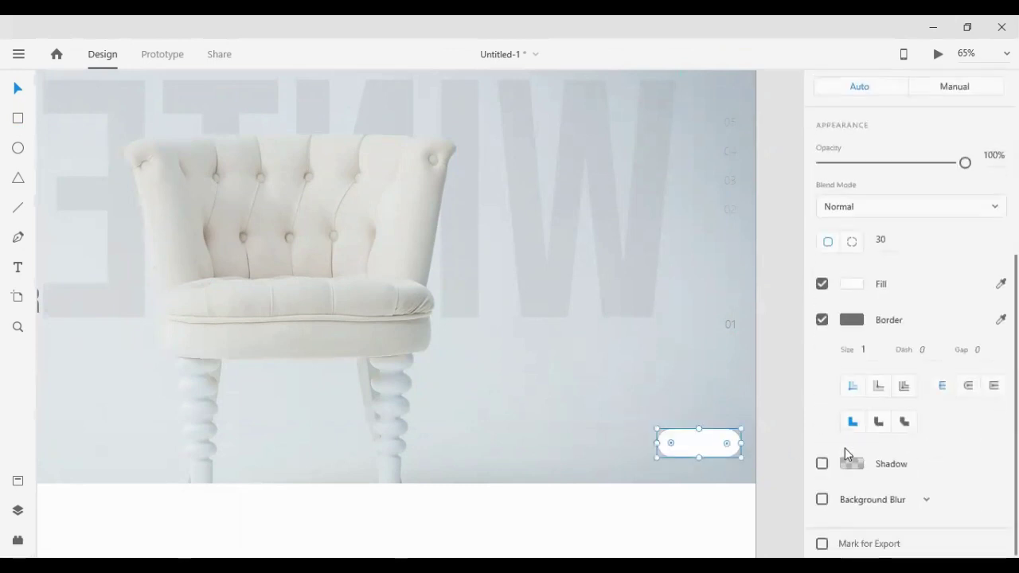
click(823, 283)
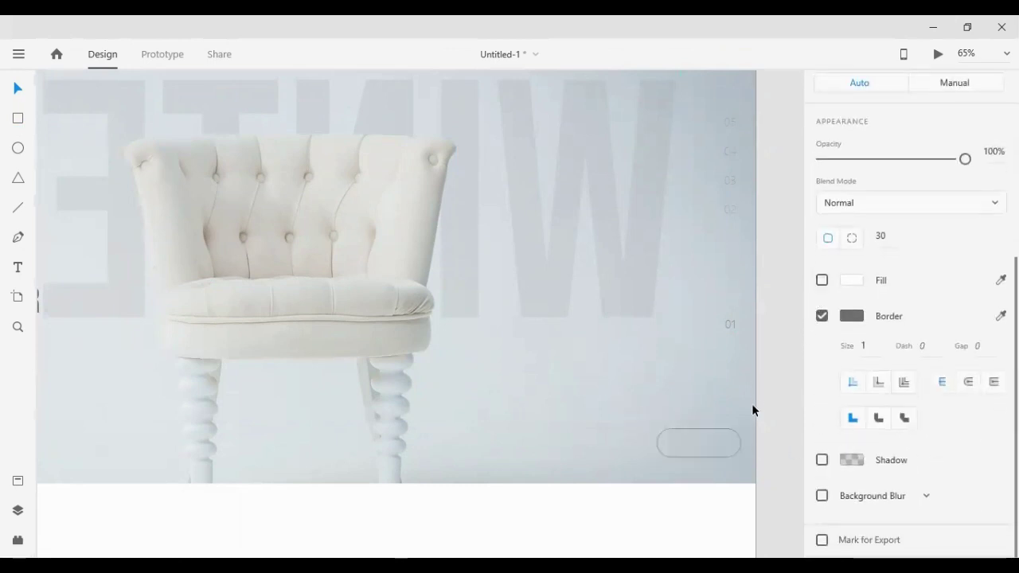
click(765, 422)
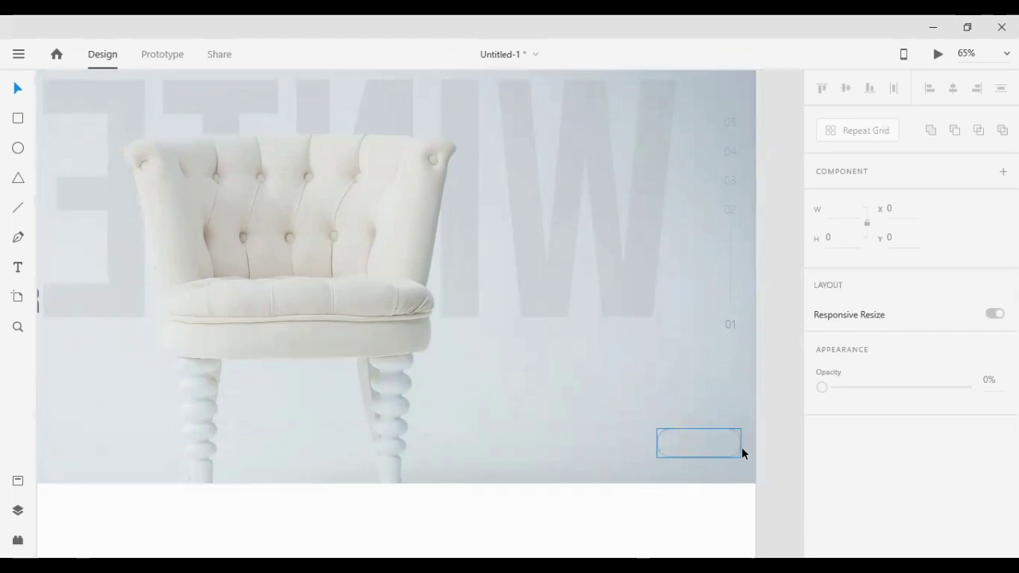
click(18, 149)
drag(682, 430, 722, 460)
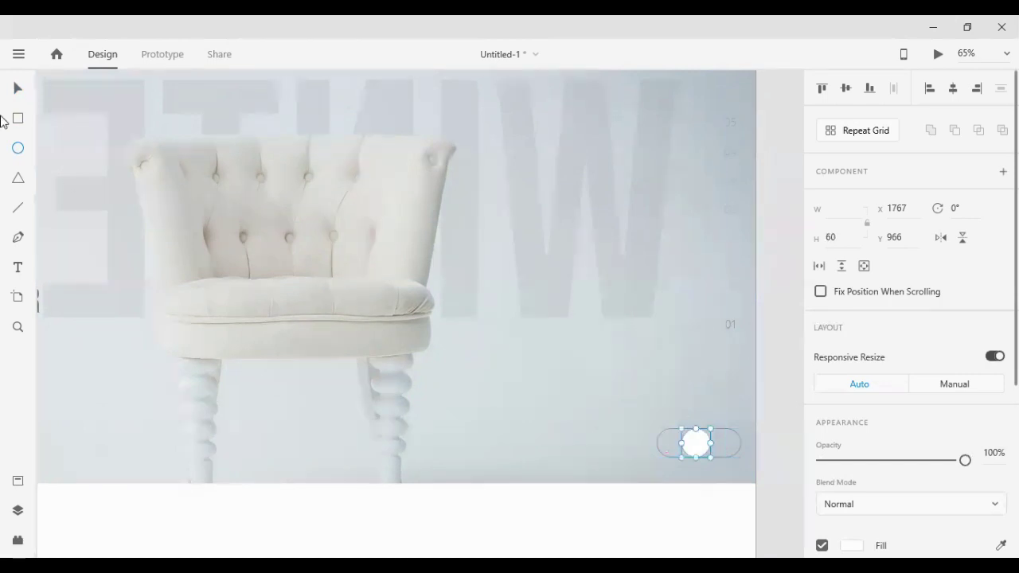
- Remove the circle's white fill, leaving an outline at X 1638 just left of the pill
click(18, 90)
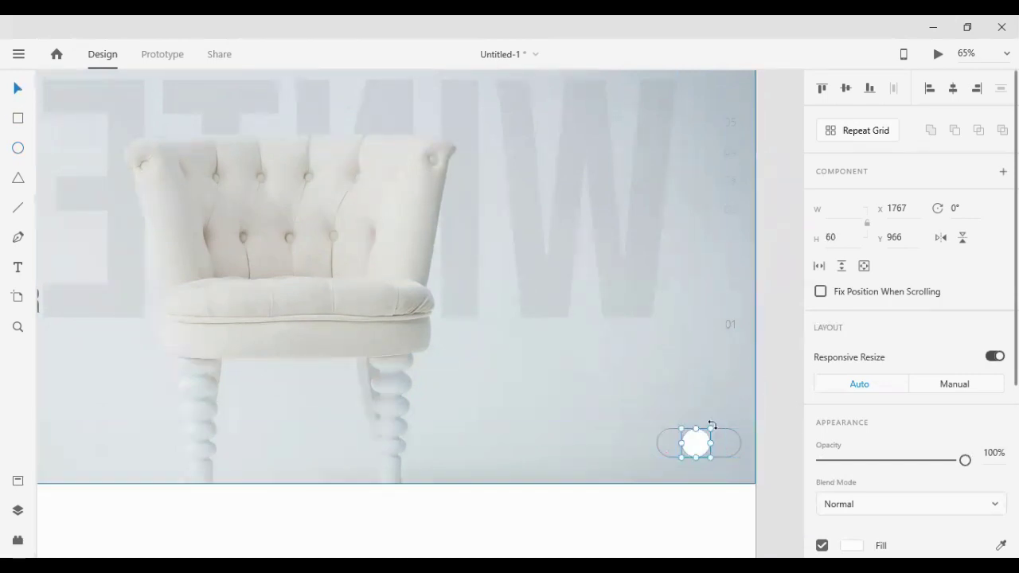
drag(630, 443, 629, 443)
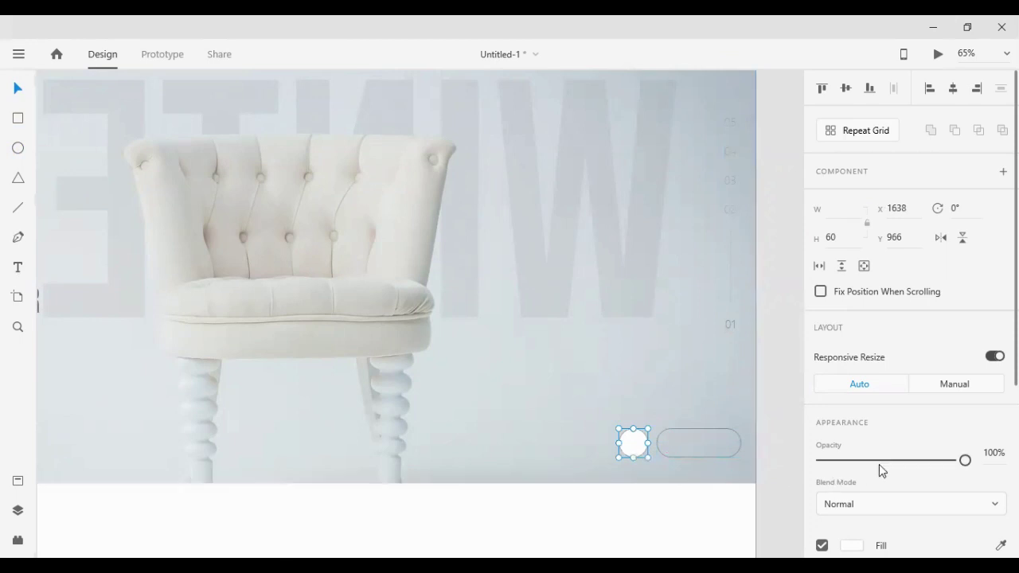
scroll(879, 464, down, 5)
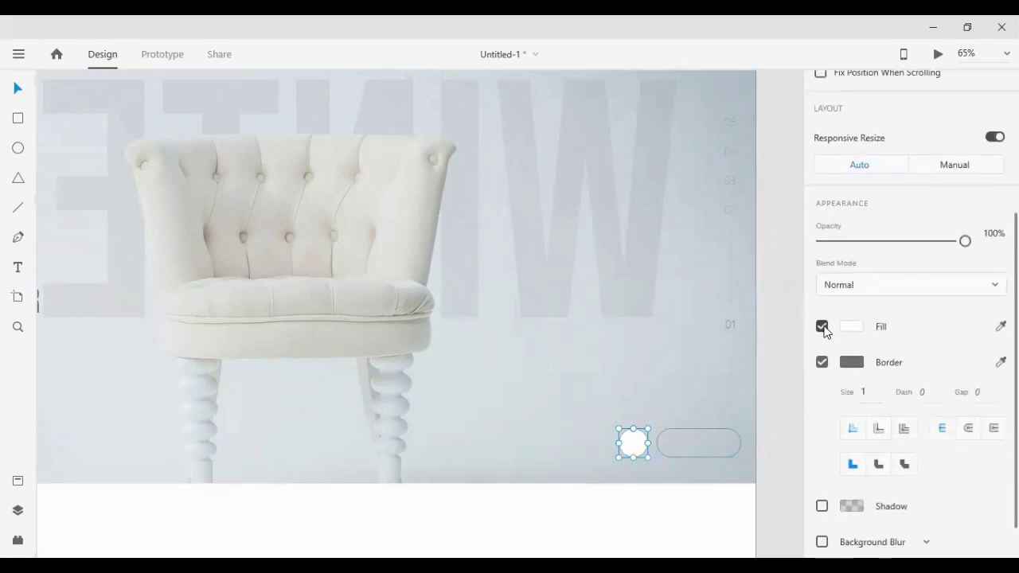
click(821, 326)
- Select the outlined circle and the pill together
click(648, 444)
click(659, 450)
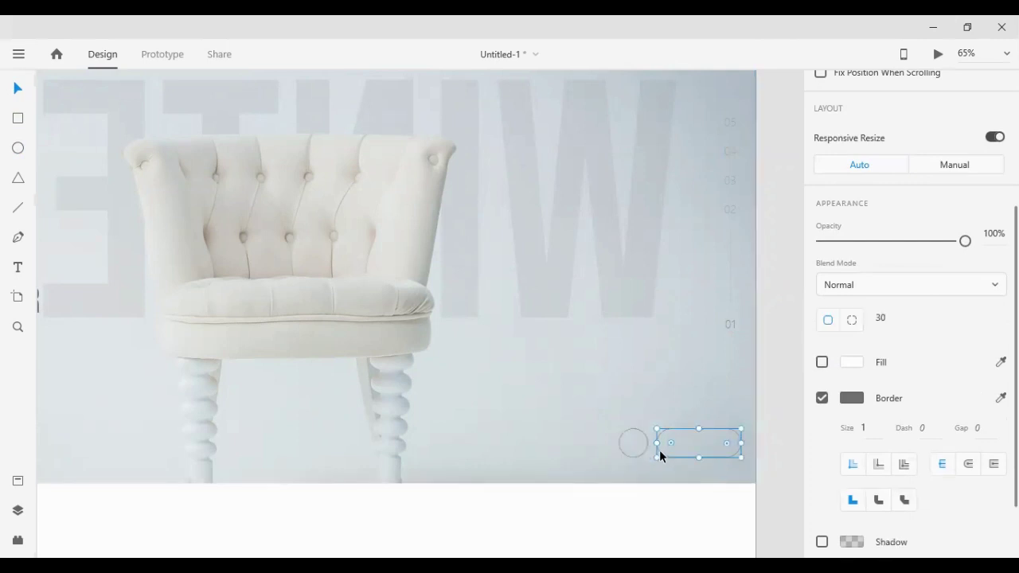
scroll(824, 325, up, 5)
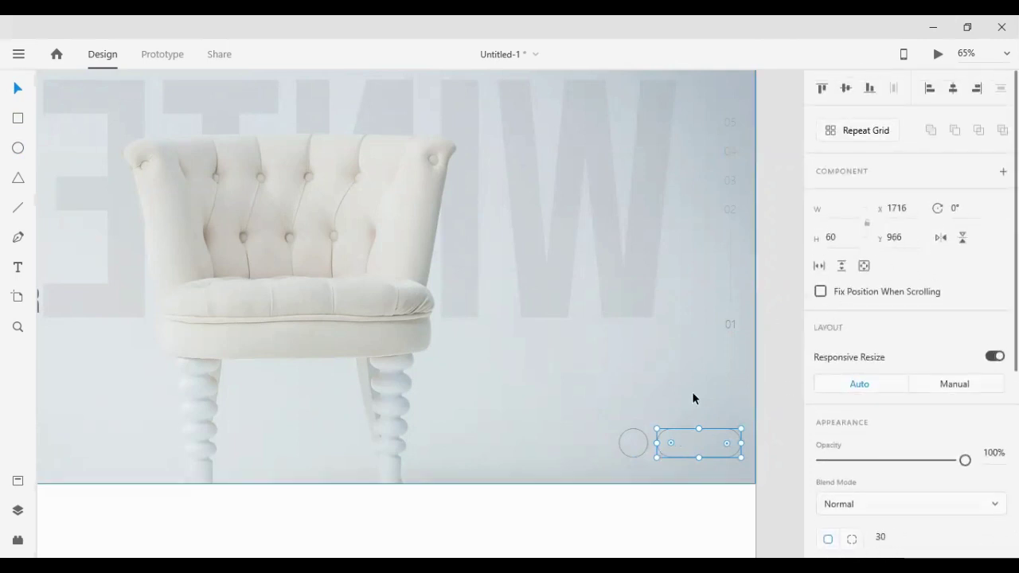
click(639, 451)
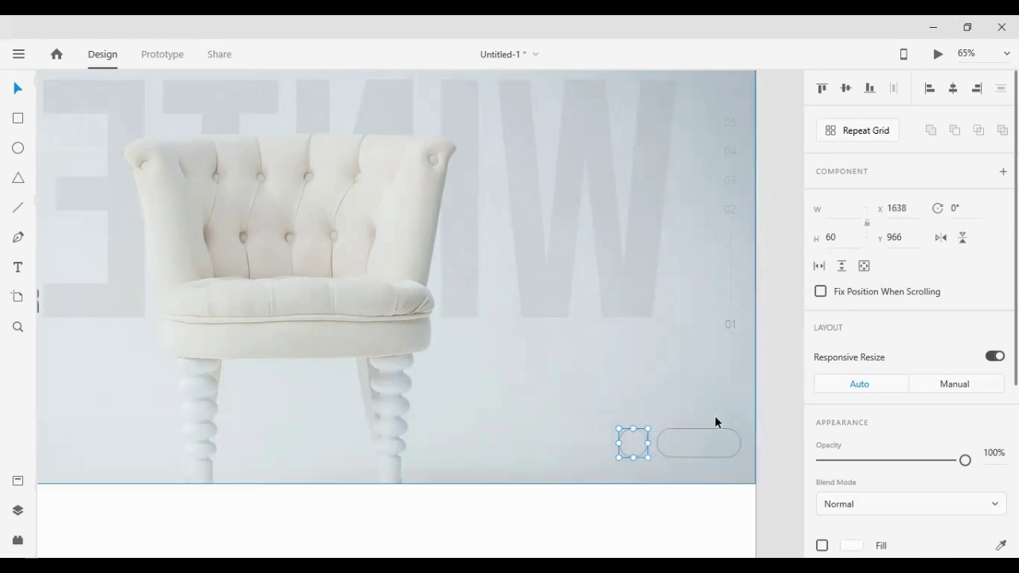
shift+click(734, 429)
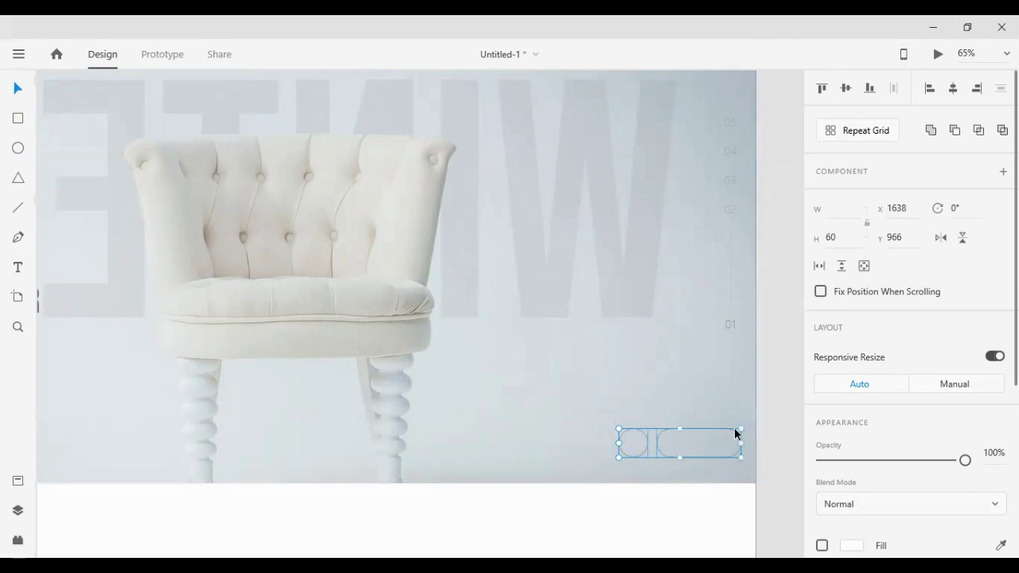
- Set the height of both the circle and the pill to 50 px
click(837, 240)
drag(837, 241, 798, 241)
text(50)
key(Return)
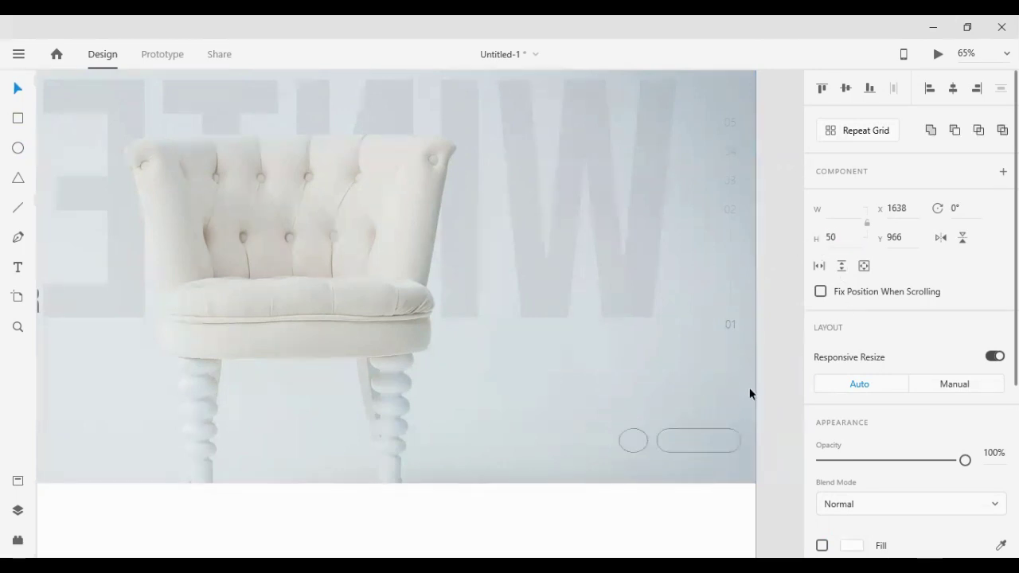
key(ctrl+z)
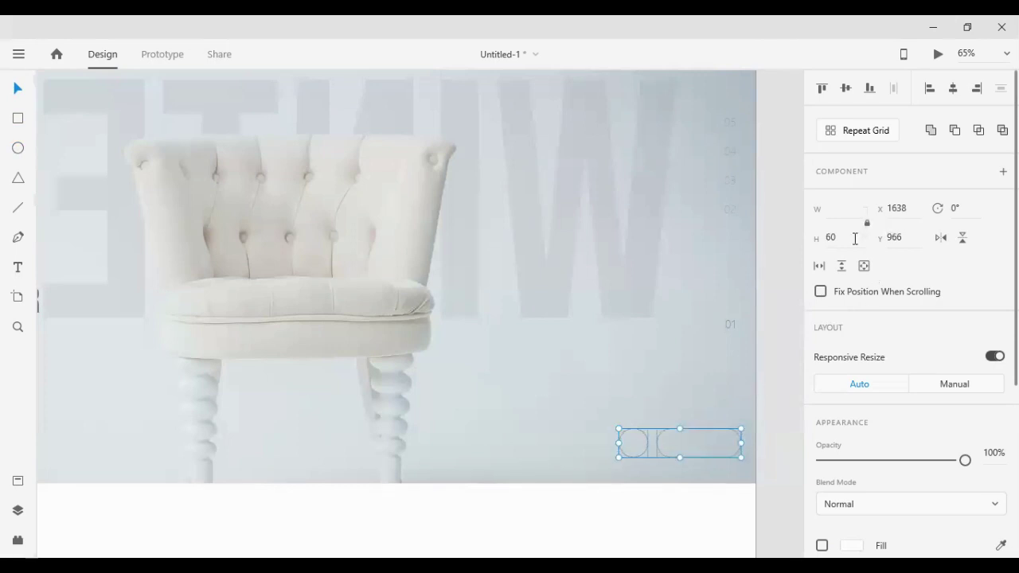
drag(837, 239, 810, 237)
text(50)
key(Return)
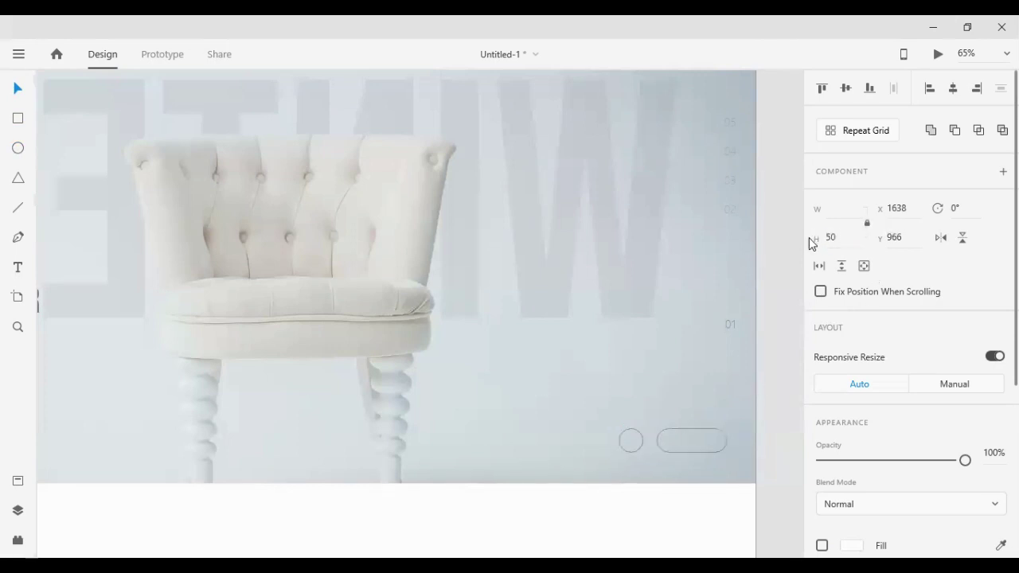
- Nudge both buttons lower to Y 989 near the banner's bottom-right corner, then deselect
key(shift+Right)
key(shift+Right)
key(shift+Down)
key(shift+Down)
key(shift+Down)
key(shift+Down)
key(shift+Down)
key(shift+Down)
key(shift+Down)
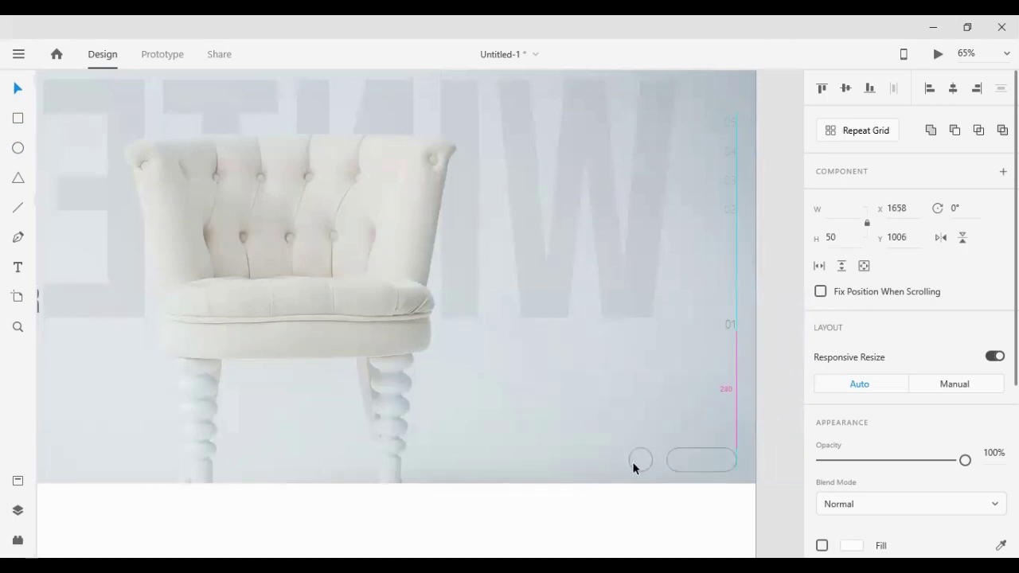
key(shift+Up)
key(Down)
key(Down)
key(Down)
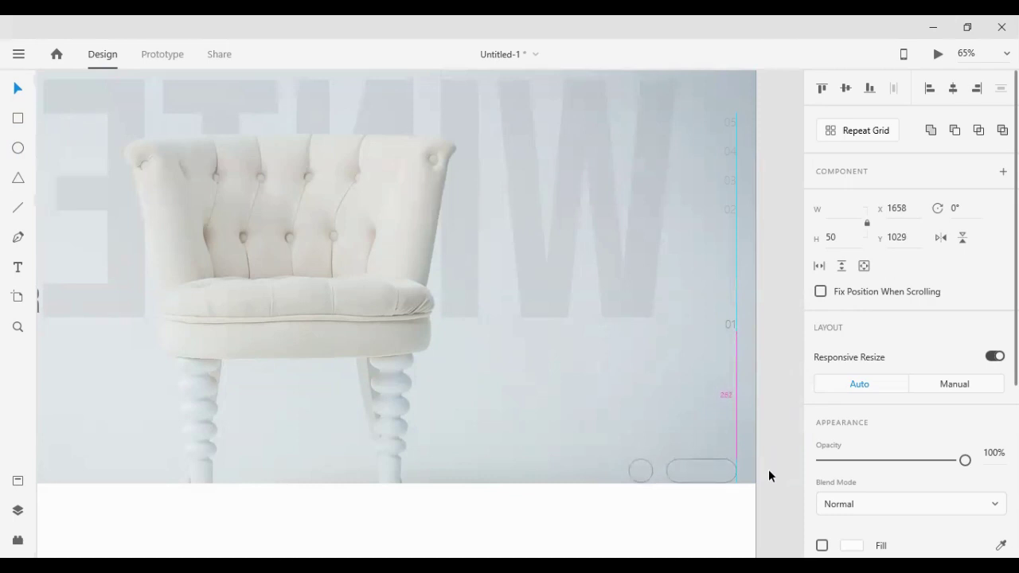
key(shift+Up)
key(shift+Up)
key(shift+Up)
key(shift+Up)
key(shift+Up)
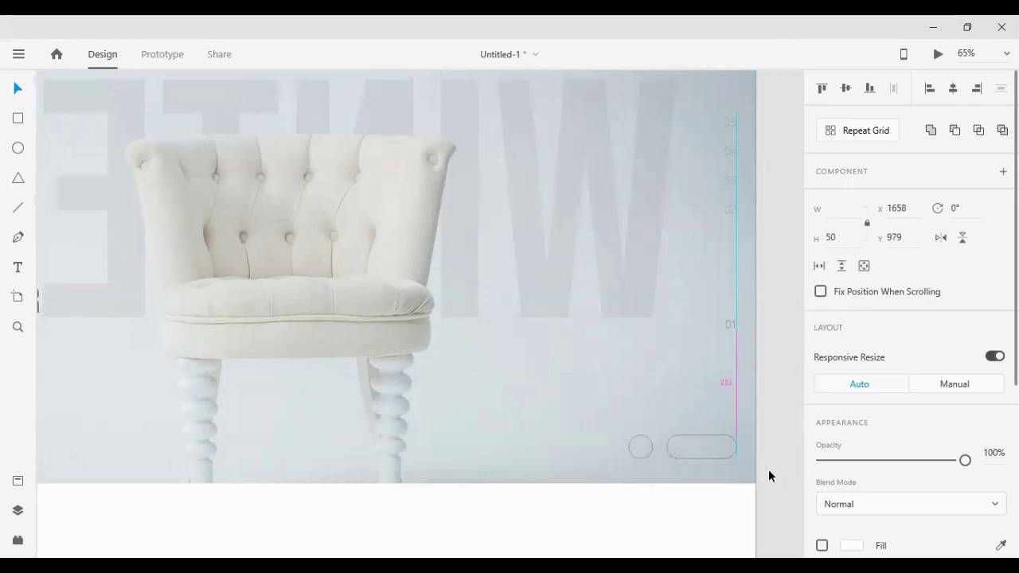
key(shift+Down)
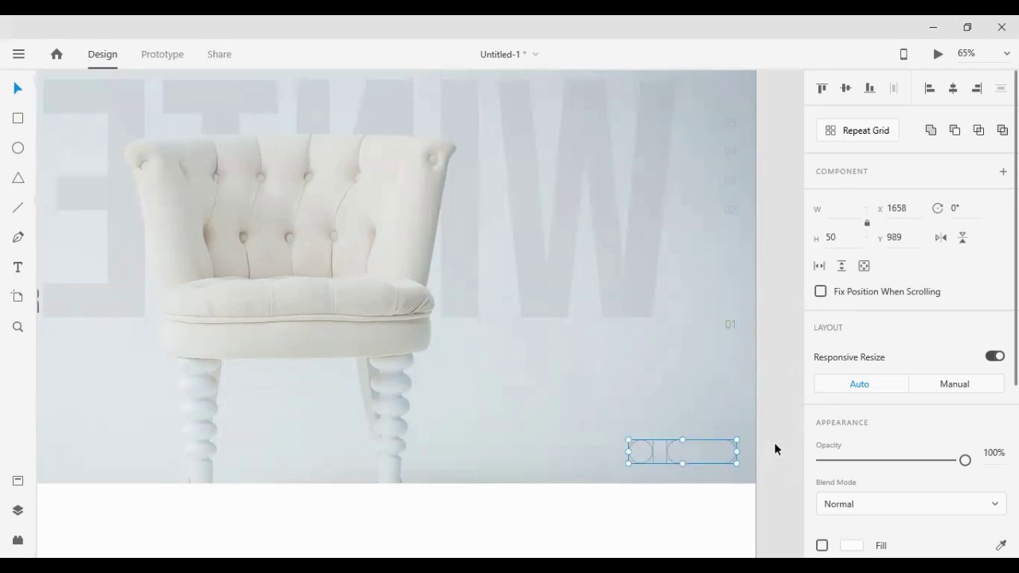
click(773, 443)
click(651, 452)
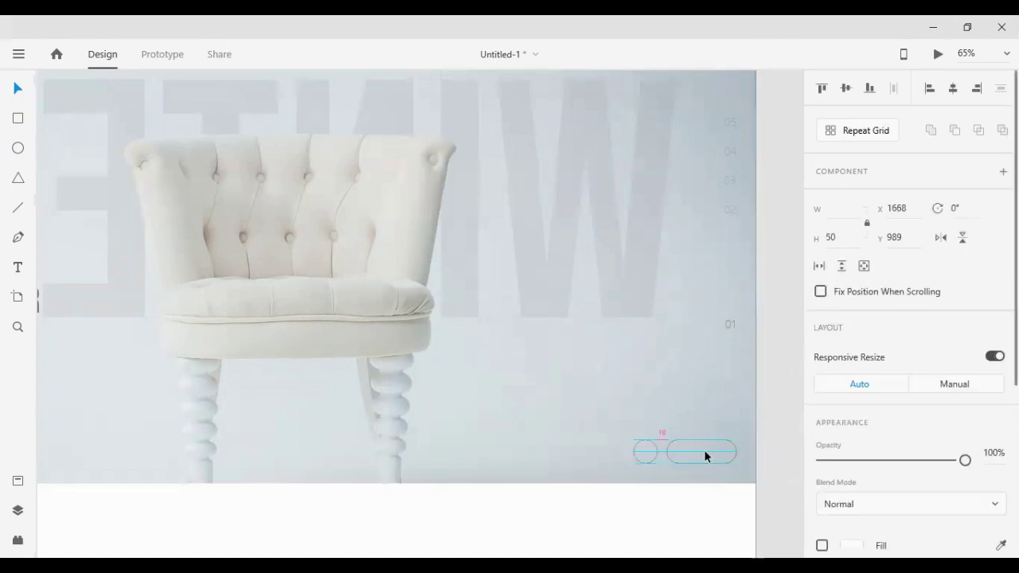
click(769, 435)
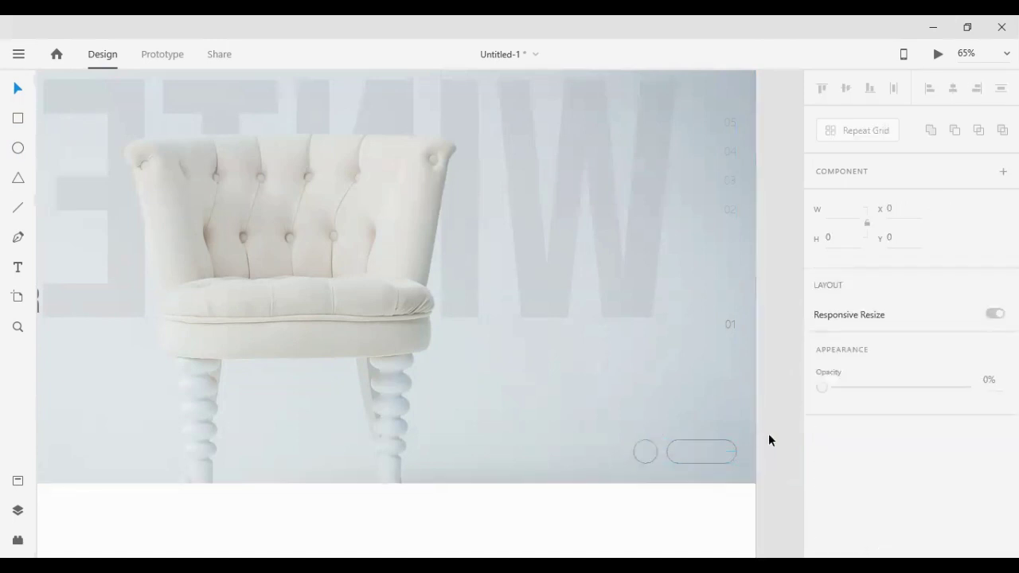
scroll(768, 433, up, 3)
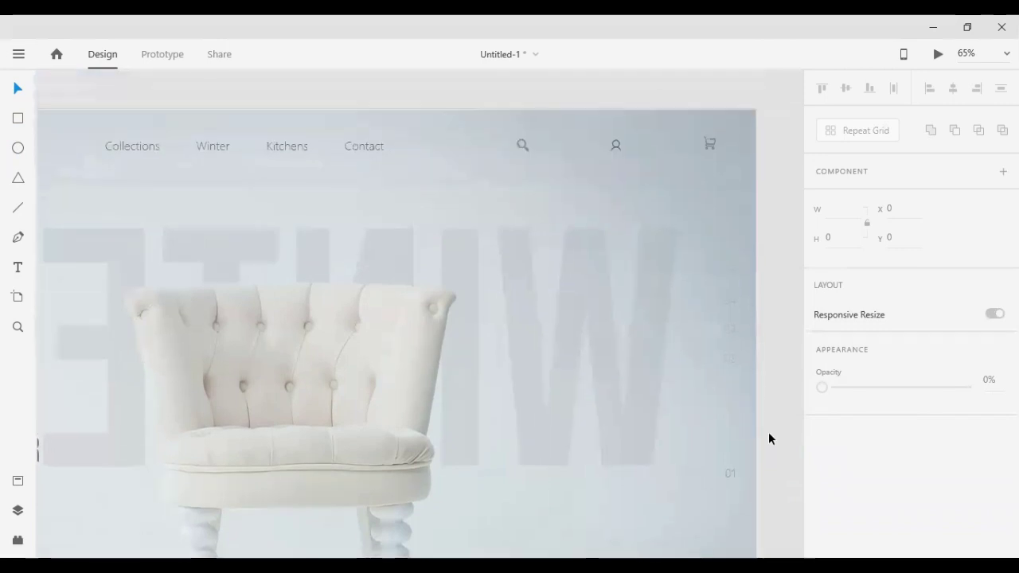
scroll(768, 431, down, 2)
scroll(816, 428, down, 1)
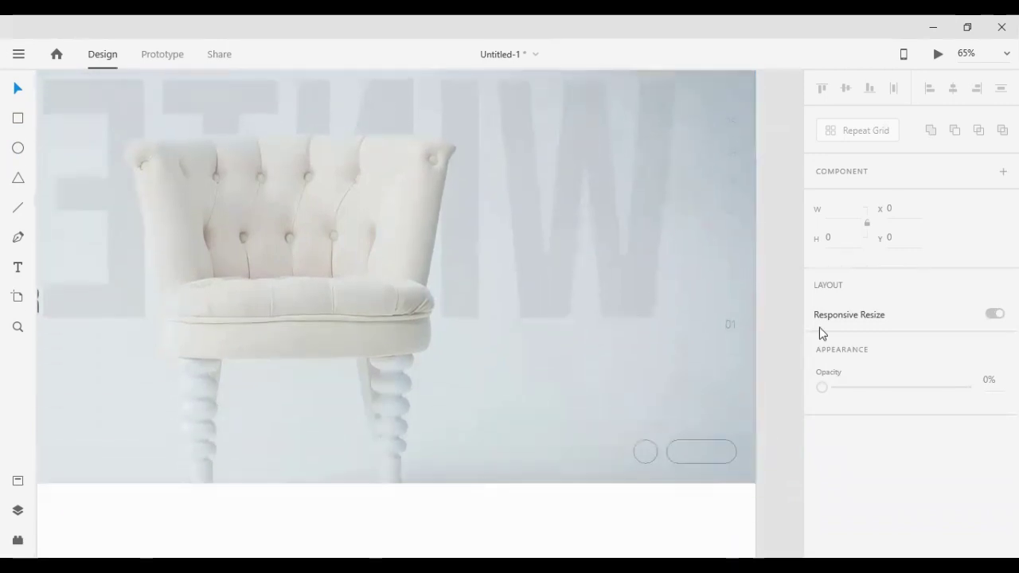
- Pull the pill's right-side anchors slightly left so the pill becomes a little narrower
click(655, 450)
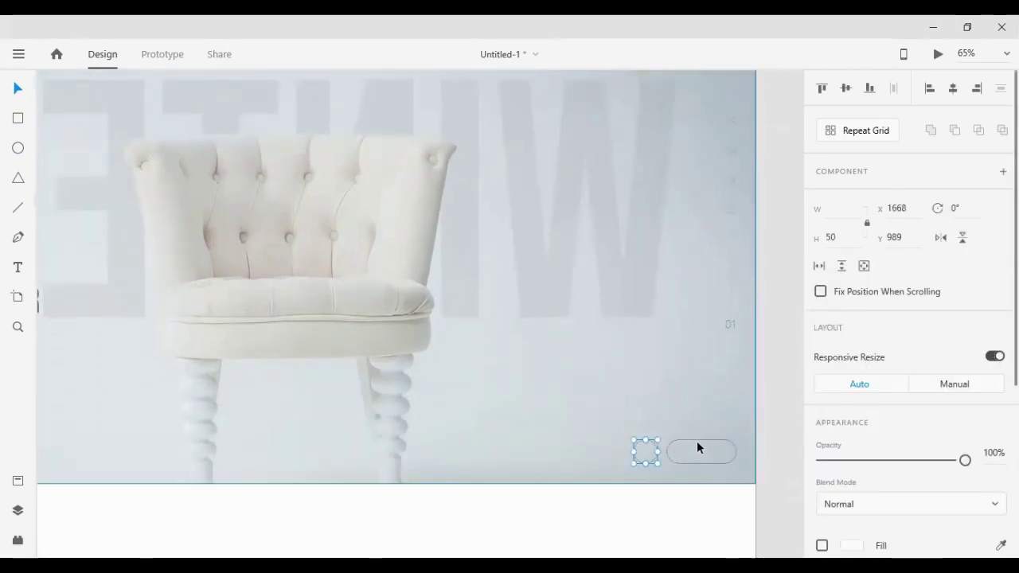
click(696, 447)
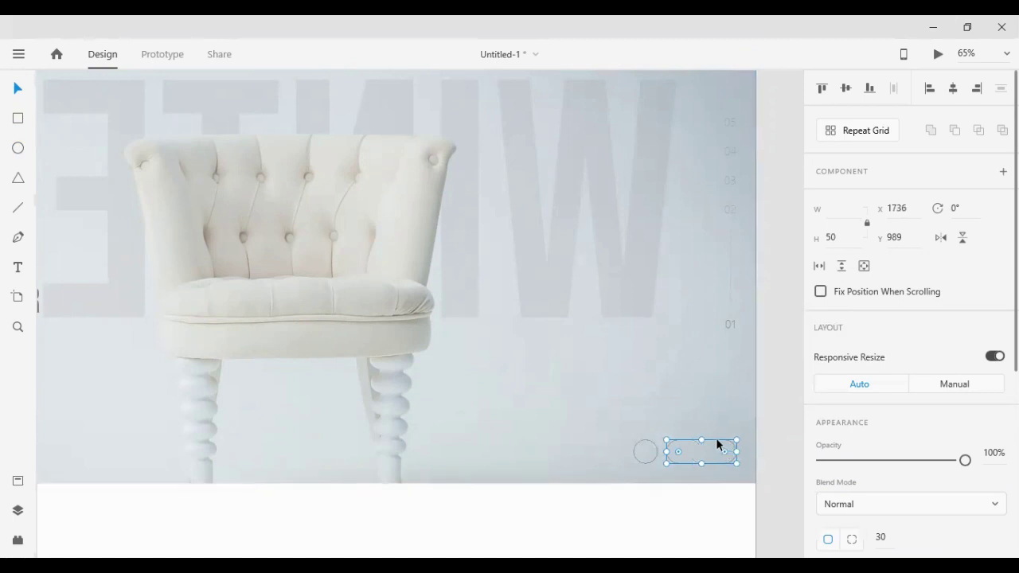
double_click(715, 438)
click(724, 440)
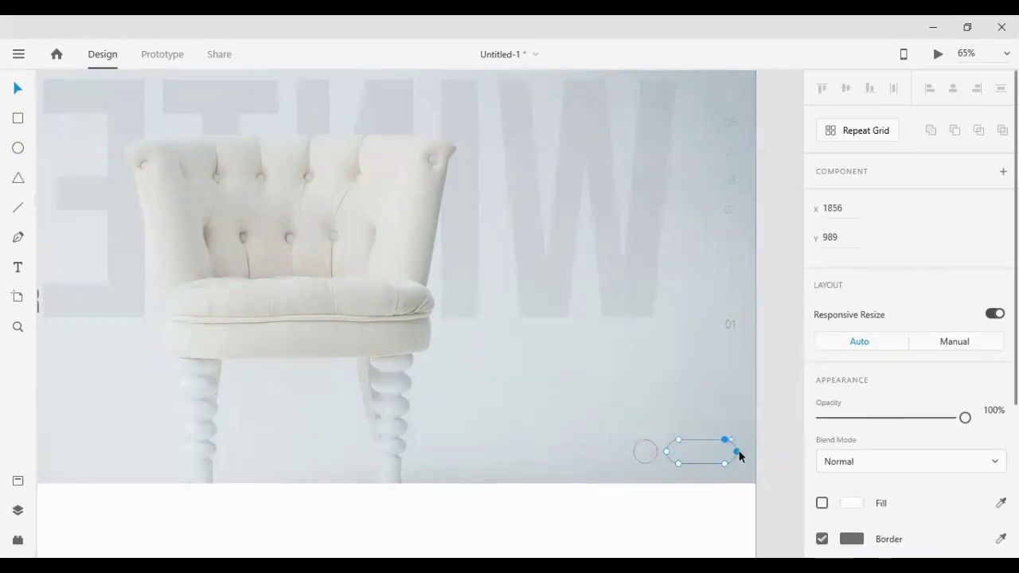
shift+click(736, 451)
shift+click(724, 462)
drag(724, 463, 720, 463)
click(771, 429)
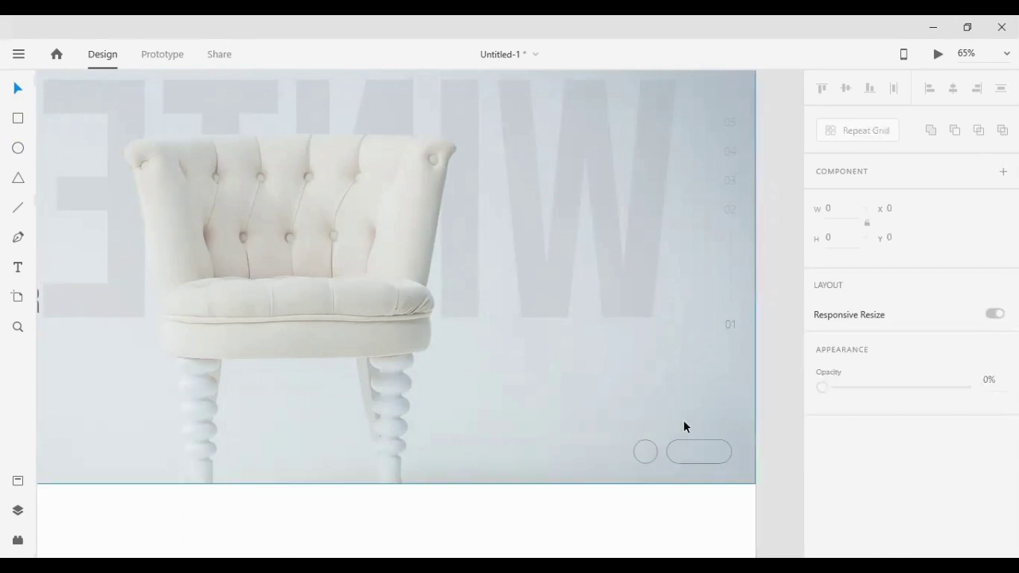
- Draw a chevron path with the Pen tool and nudge it down and right
click(19, 236)
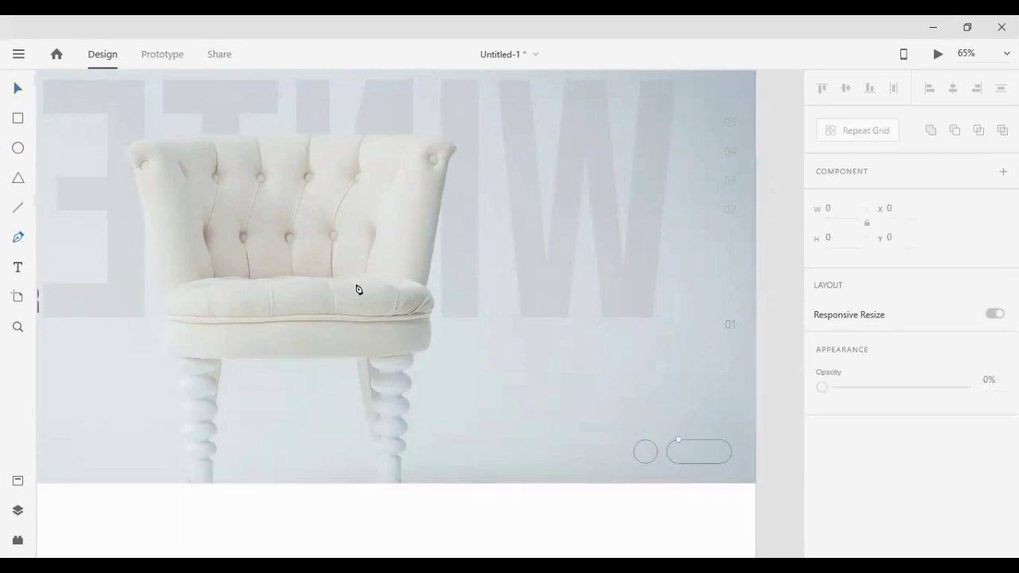
click(633, 359)
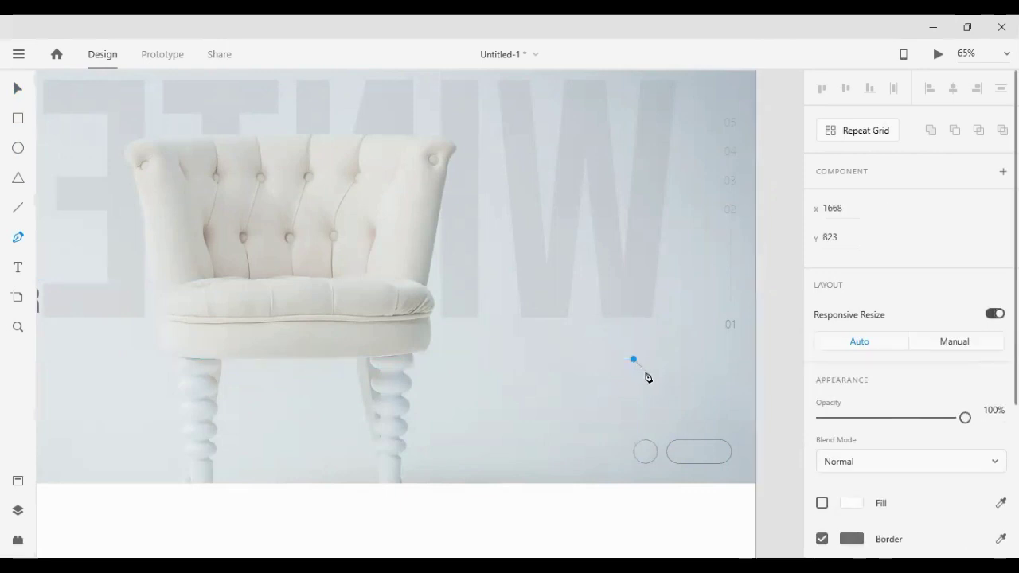
click(646, 370)
click(17, 88)
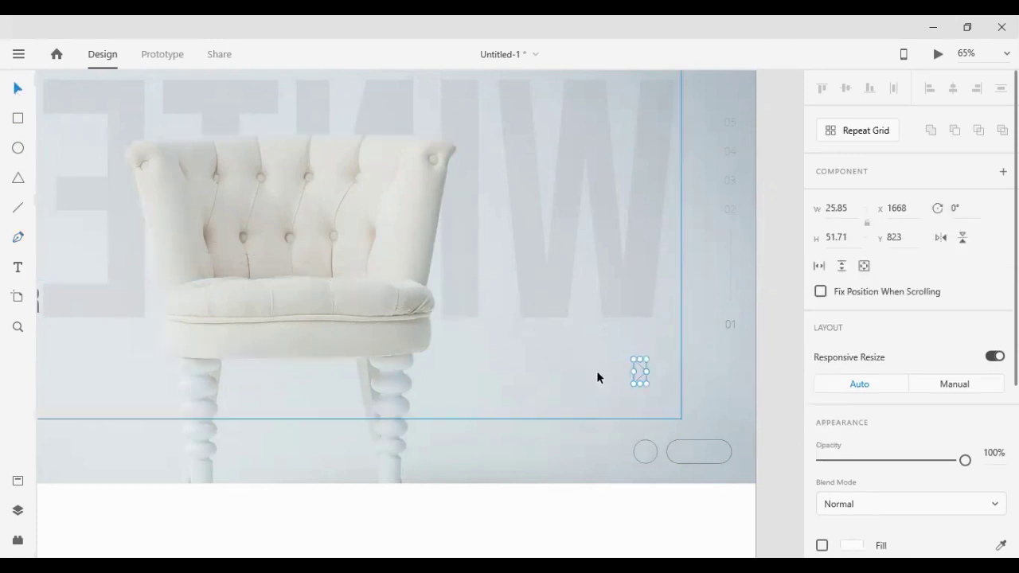
key(shift+Down)
key(shift+Down)
key(shift+Down)
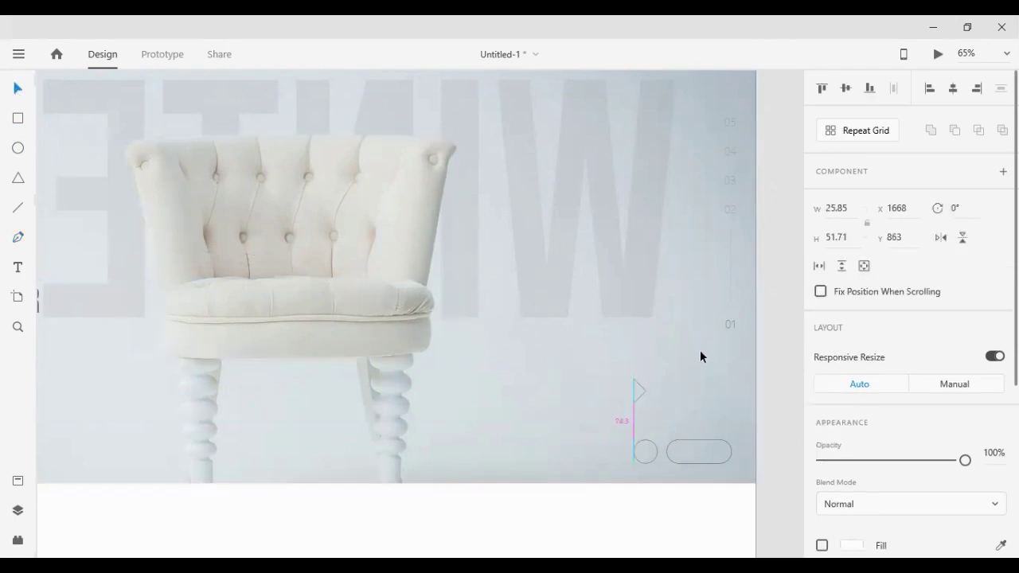
key(shift+Right)
key(shift+Down)
key(shift+Down)
key(shift+Down)
key(shift+Down)
key(shift+Down)
key(shift+Down)
key(shift+Down)
key(shift+Down)
key(shift+Down)
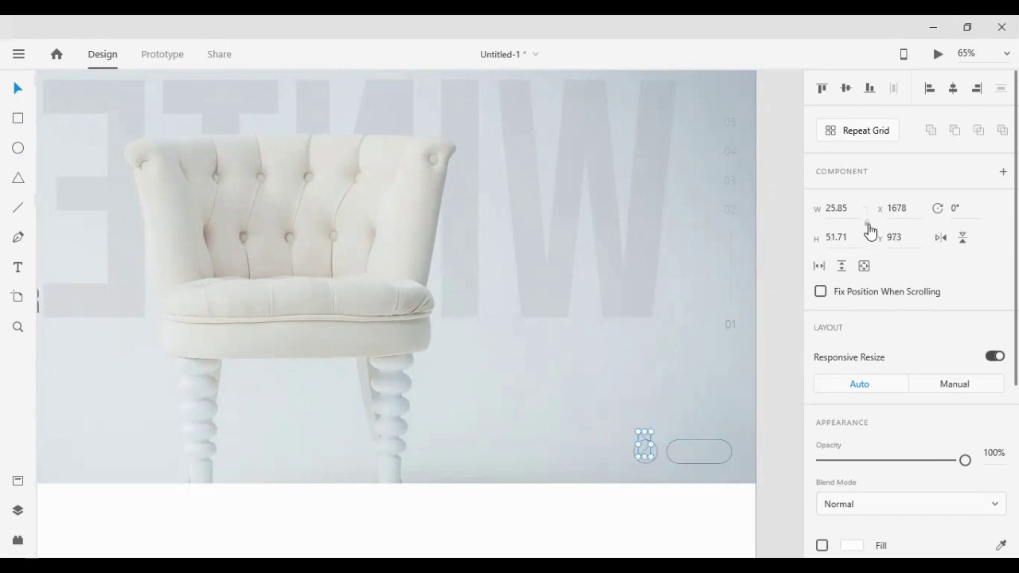
- Resize the chevron to 12 wide and move it into the pill's right end
double_click(834, 208)
text(15)
key(Return)
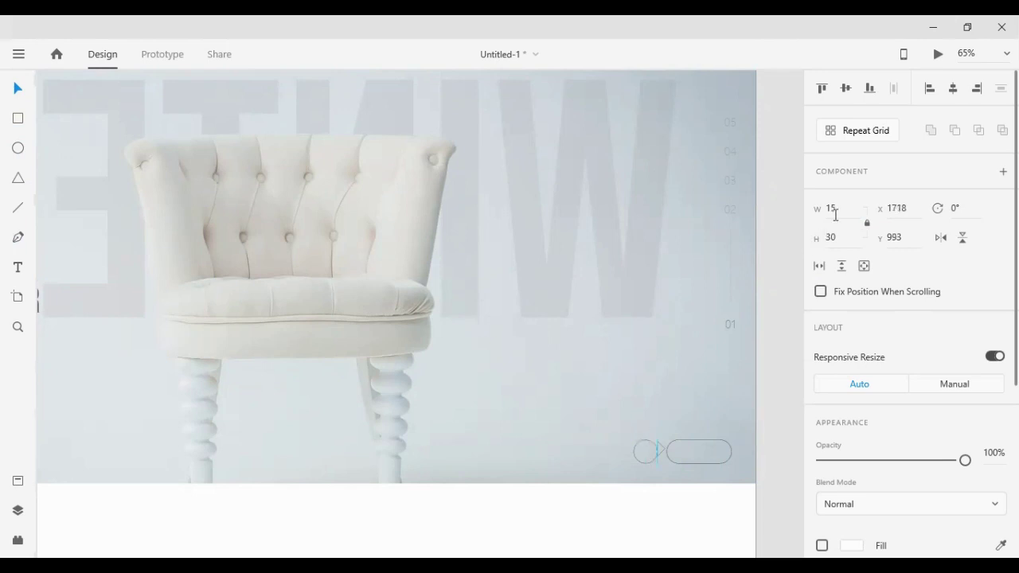
double_click(833, 209)
text(12)
key(Return)
key(Up)
key(shift+Right)
key(shift+Right)
key(shift+Right)
key(shift+Right)
key(shift+Right)
key(shift+Right)
key(shift+Right)
key(shift+Right)
key(shift+Right)
key(shift+Right)
key(shift+Right)
key(shift+Right)
key(shift+Right)
key(shift+Right)
key(shift+Right)
- Select the Contact label on its own inside the navigation group
click(768, 403)
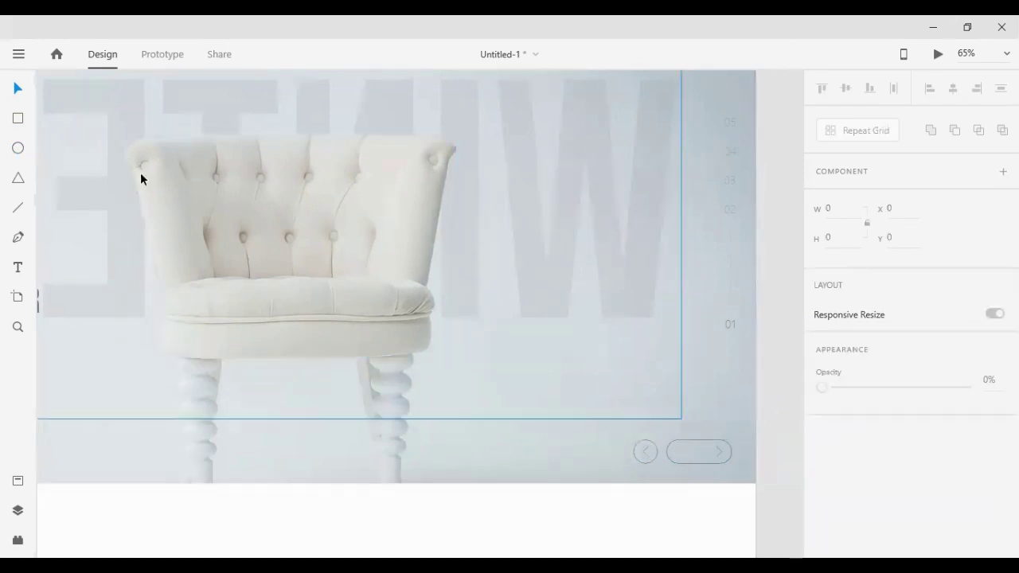
scroll(324, 242, up, 2)
scroll(324, 242, up, 2)
click(355, 170)
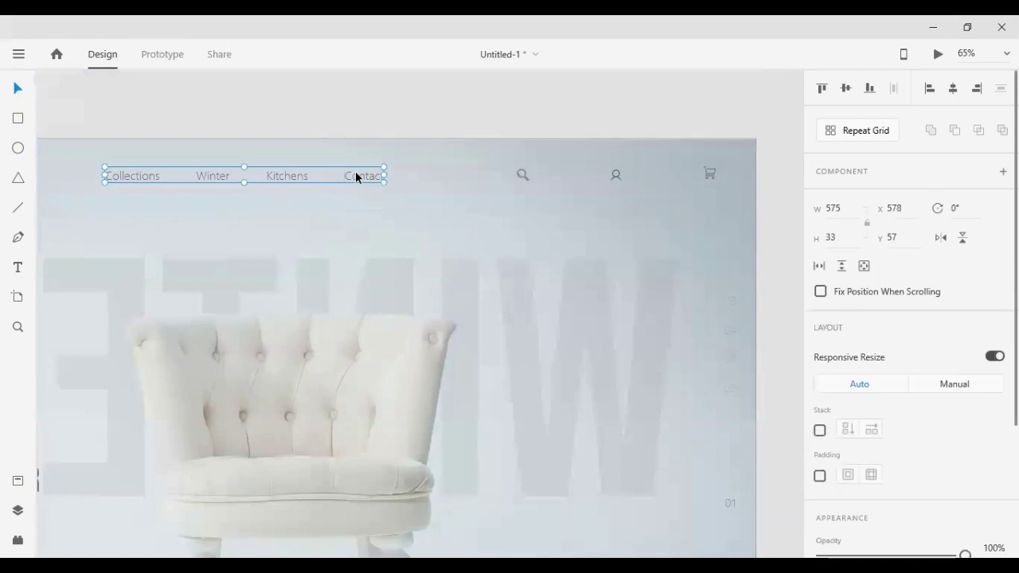
double_click(356, 168)
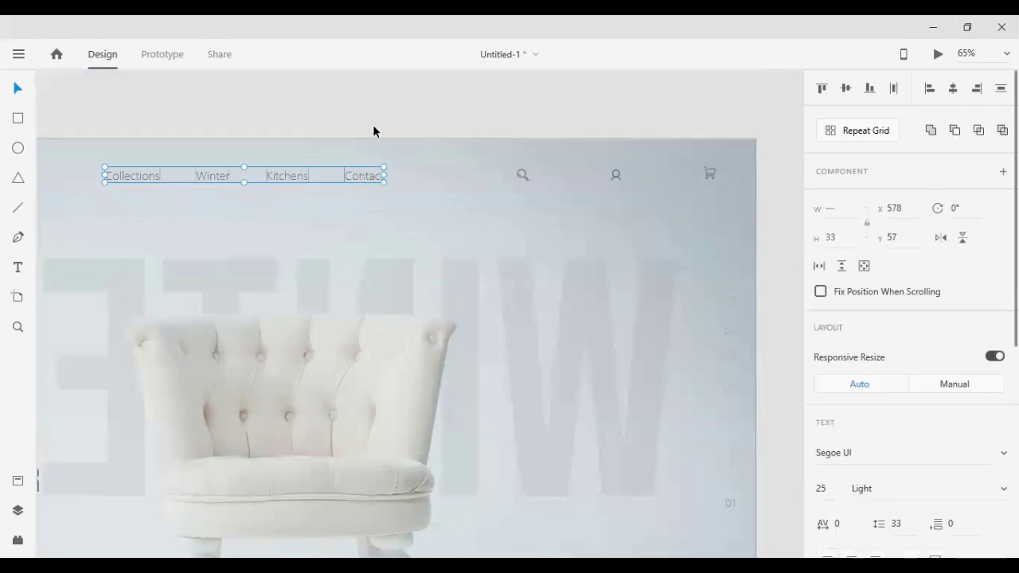
click(372, 131)
double_click(358, 178)
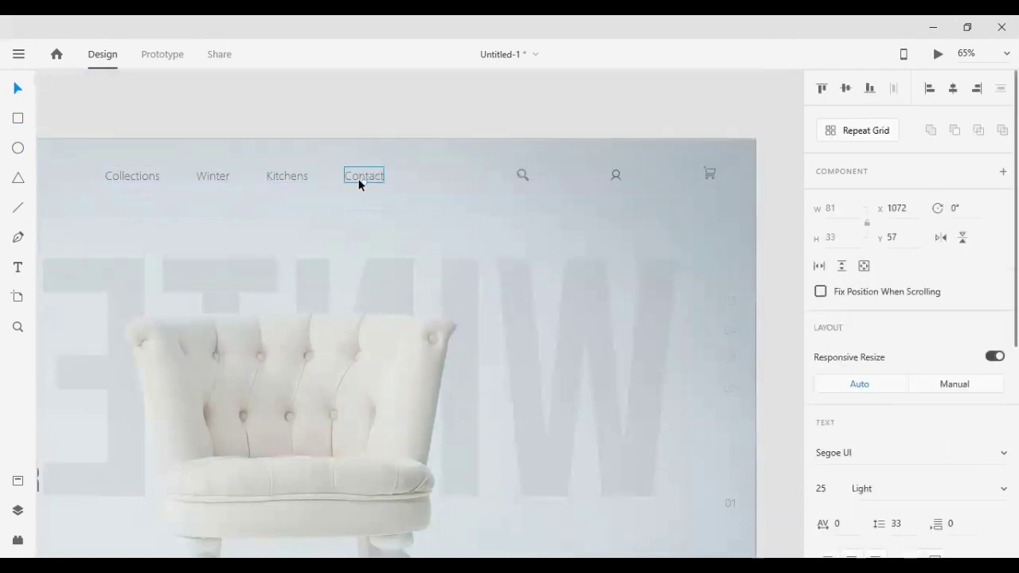
- Alt-drag a copy of Contact down and nudge it onto the pill at X 1718, Y 997
key(alt)
drag(351, 183, 536, 480)
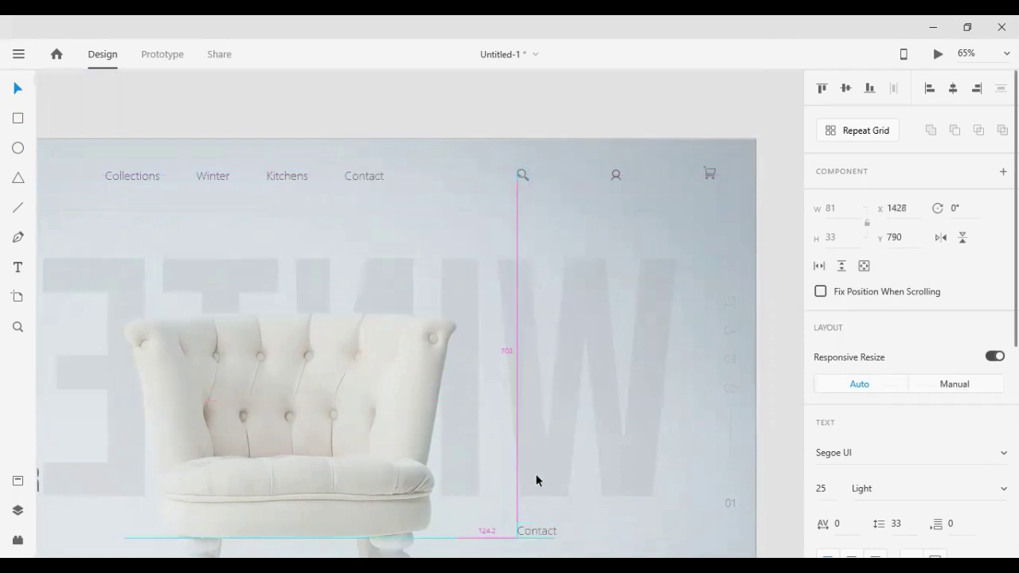
scroll(559, 422, down, 2)
scroll(560, 422, down, 2)
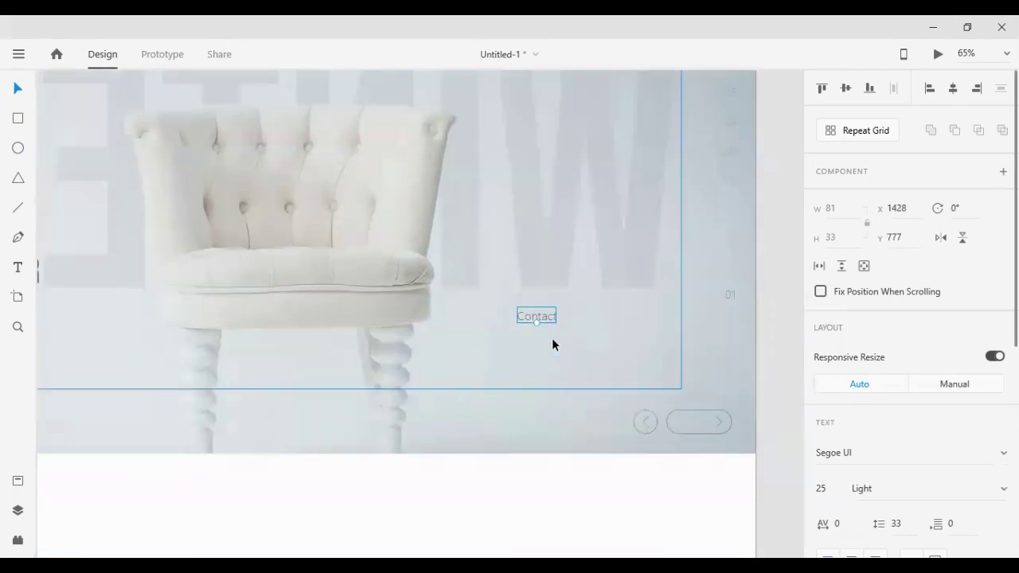
key(shift+Right)
key(shift+Right)
key(shift+Right)
key(shift+Right)
key(shift+Right)
key(shift+Right)
key(shift+Right)
key(shift+Right)
key(shift+Right)
key(shift+Right)
key(shift+Right)
key(shift+Right)
key(shift+Right)
key(shift+Right)
key(shift+Right)
key(shift+Right)
key(shift+Right)
key(shift+Right)
key(shift+Right)
key(shift+Right)
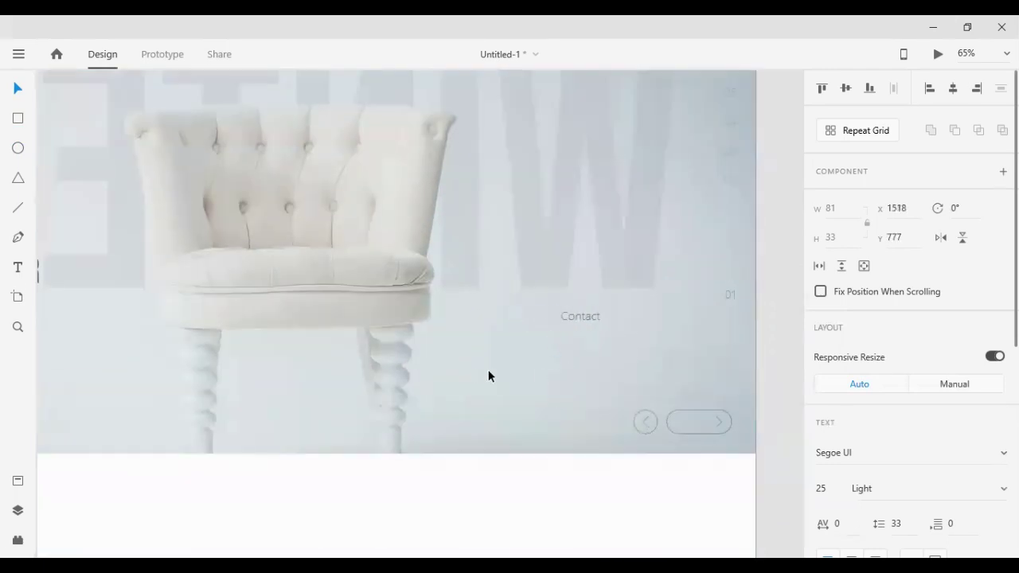
key(shift+Down)
key(shift+Down)
key(shift+Down)
key(shift+Down)
key(shift+Down)
key(shift+Down)
key(shift+Down)
key(shift+Down)
key(shift+Down)
key(shift+Down)
key(shift+Down)
key(shift+Down)
key(shift+Down)
key(shift+Down)
key(shift+Down)
key(shift+Down)
key(shift+Down)
key(shift+Down)
key(shift+Down)
key(shift+Down)
key(shift+Right)
- Retype the copied Contact label as NEXT
double_click(678, 425)
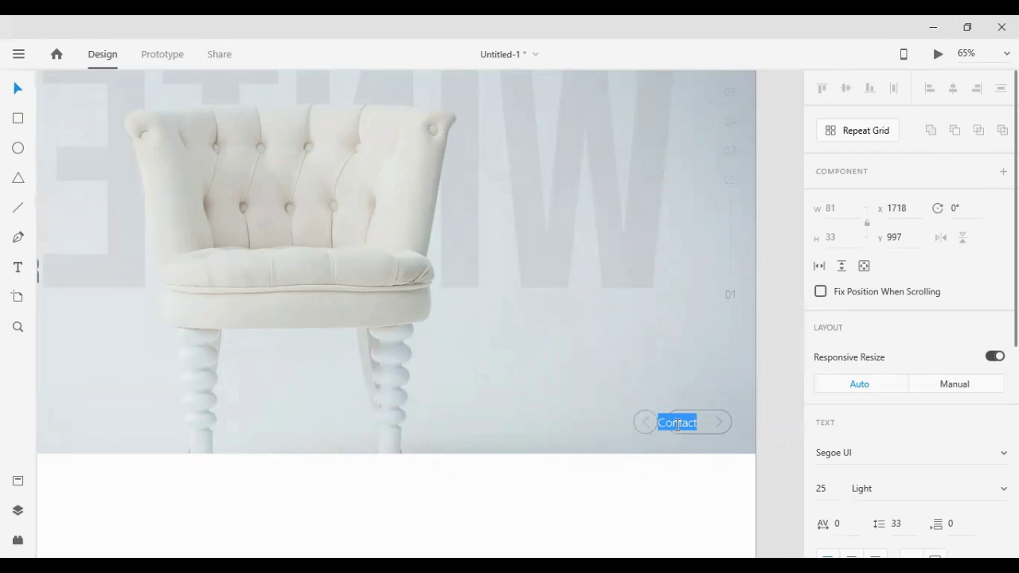
text(EXT)
click(19, 90)
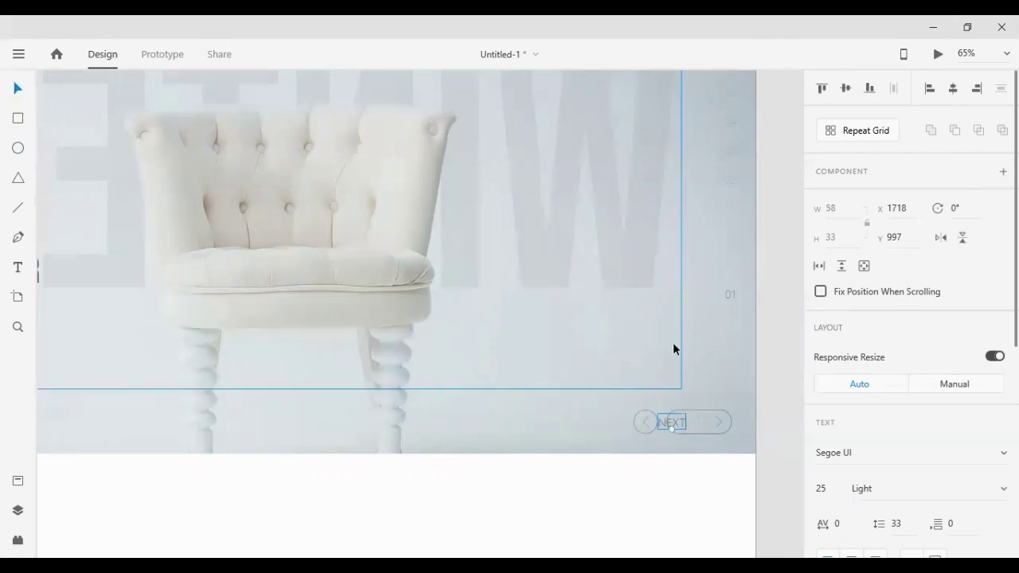
key(Escape)
- Position the NEXT label inside the pill, toward its right chevron
click(667, 423)
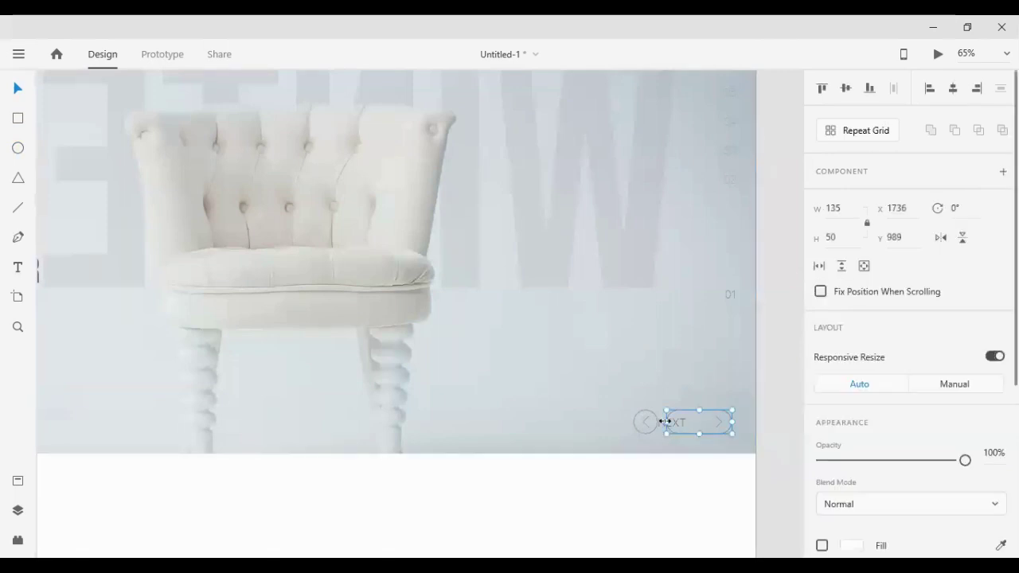
click(767, 416)
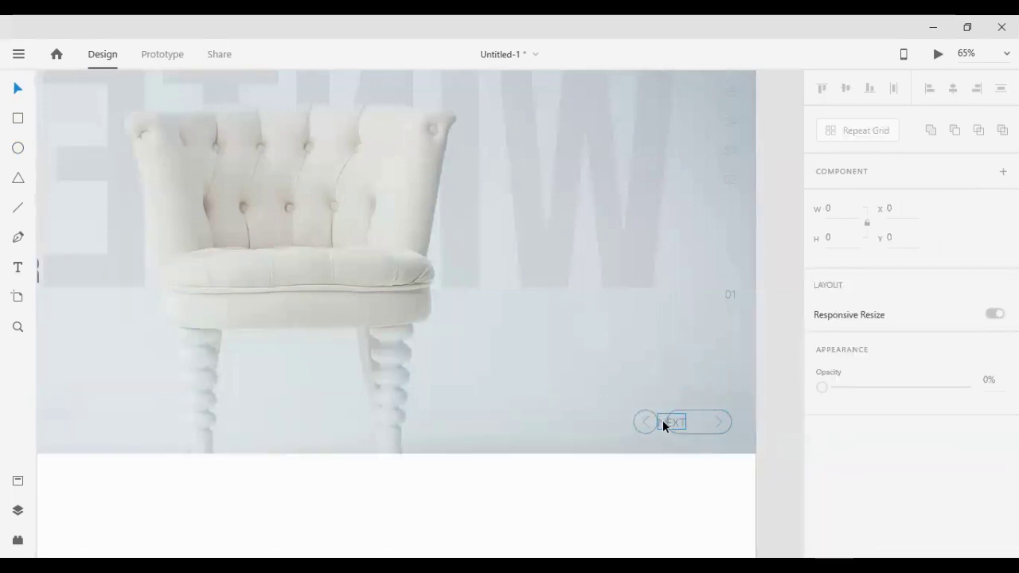
drag(662, 419, 690, 450)
key(Left)
key(Left)
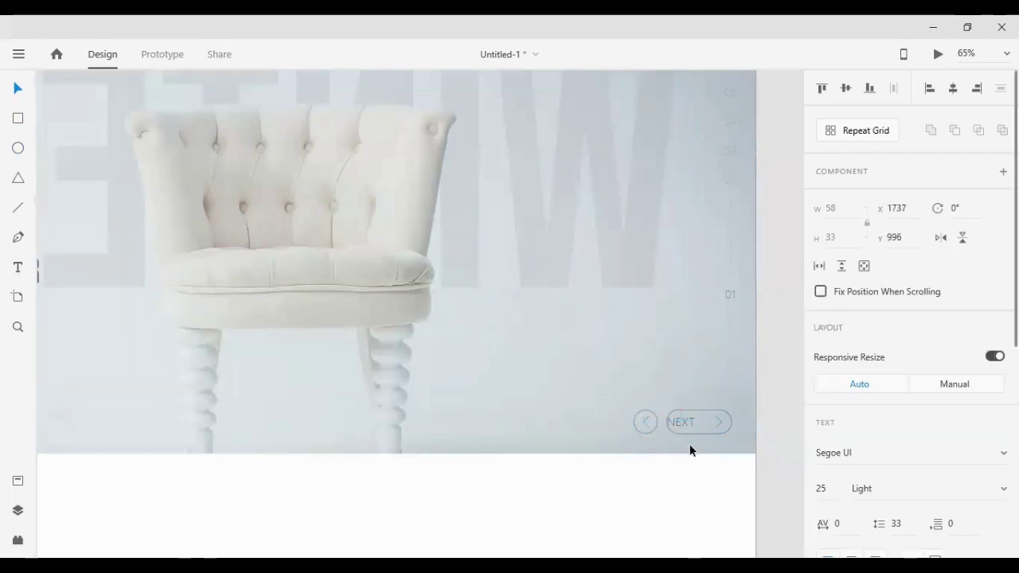
key(Left)
key(Right)
key(Right)
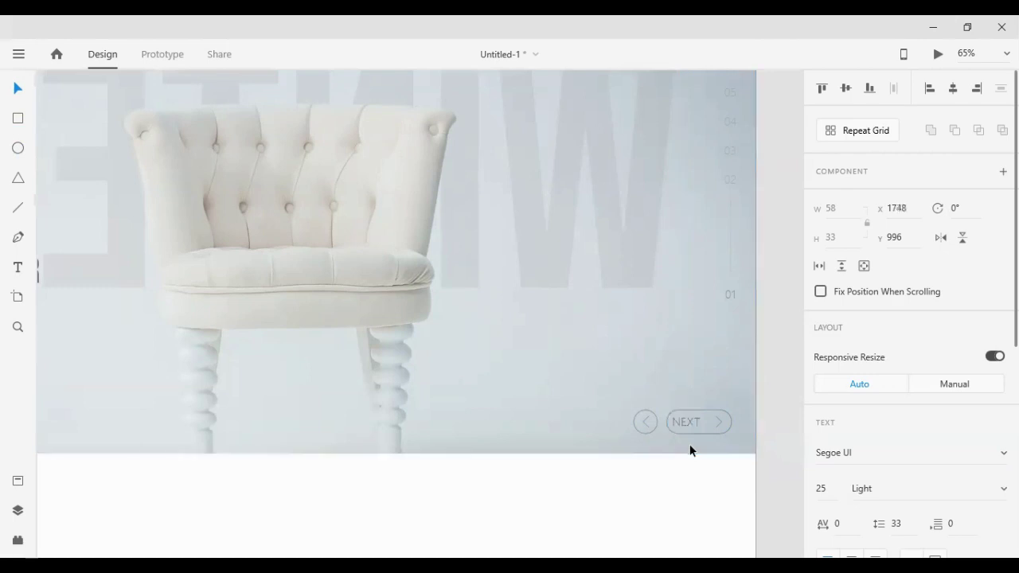
key(shift+Right)
key(shift+Right)
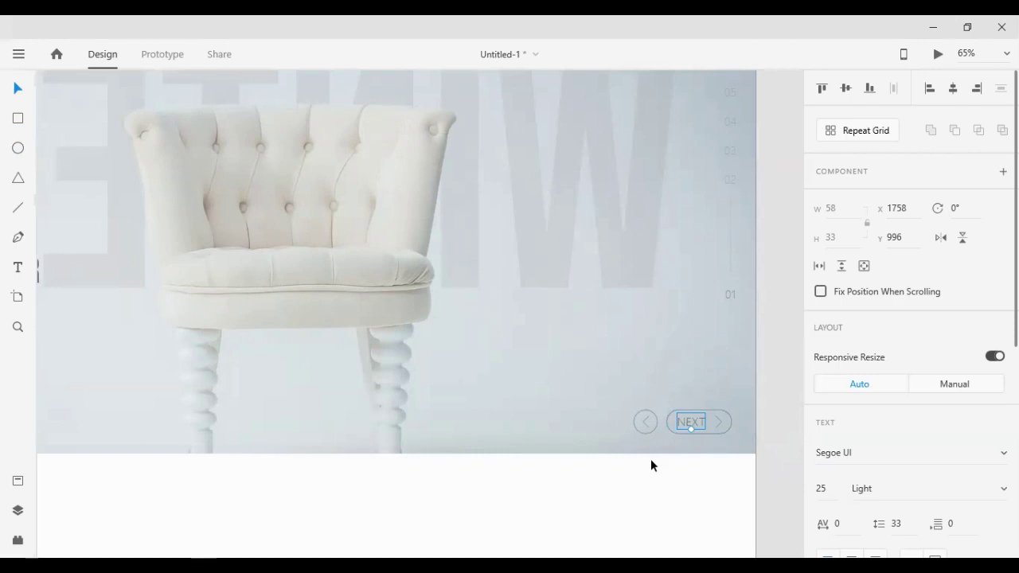
- Group NEXT with its chevron and fine-tune the label's horizontal position
shift+click(718, 423)
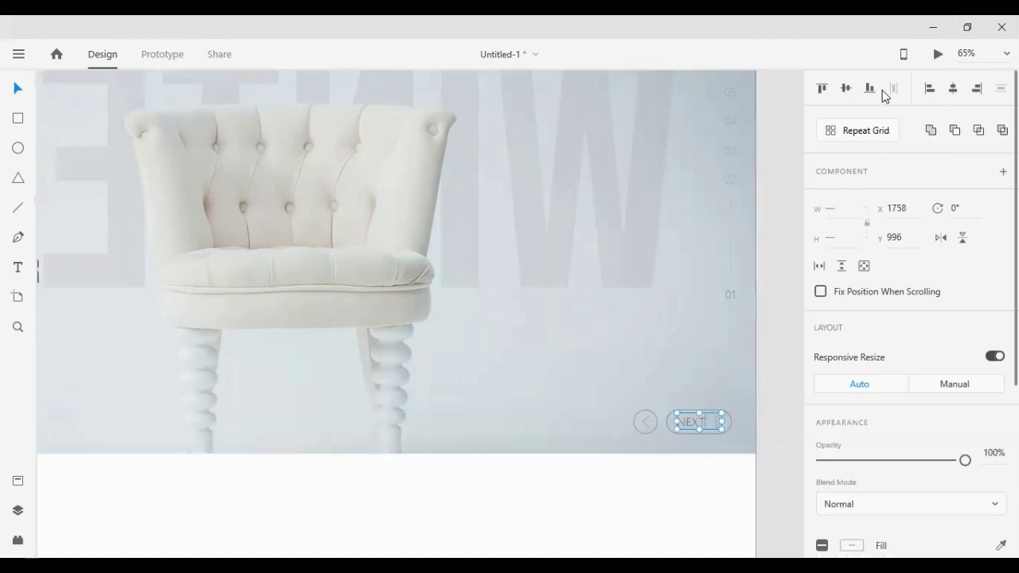
key(ctrl+g)
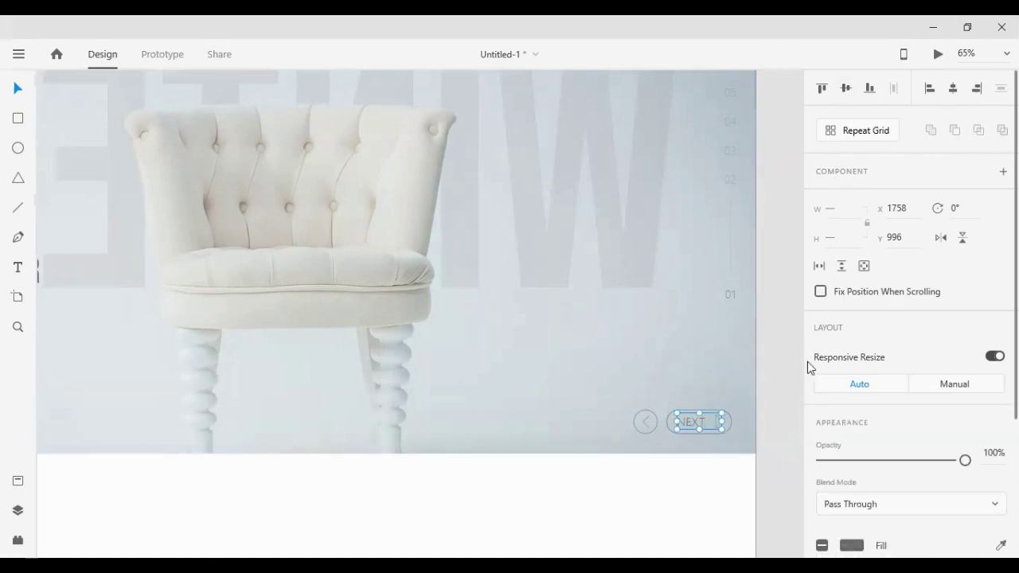
double_click(693, 418)
key(shift+Right)
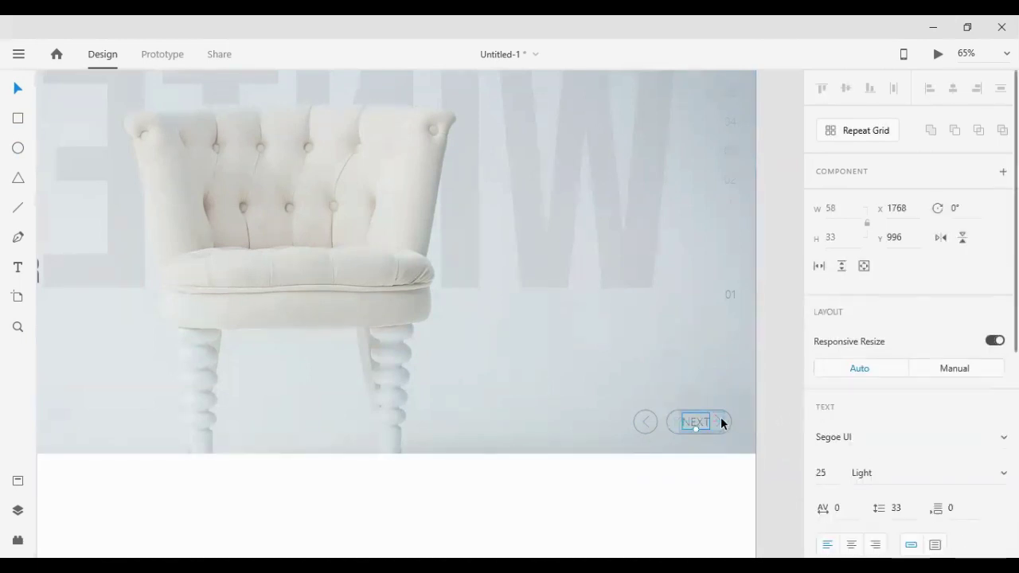
key(Left)
key(Left)
key(Left)
key(Left)
click(768, 414)
- Inspect the NEXT button group and the outlined circle with its left chevron, then deselect
click(724, 419)
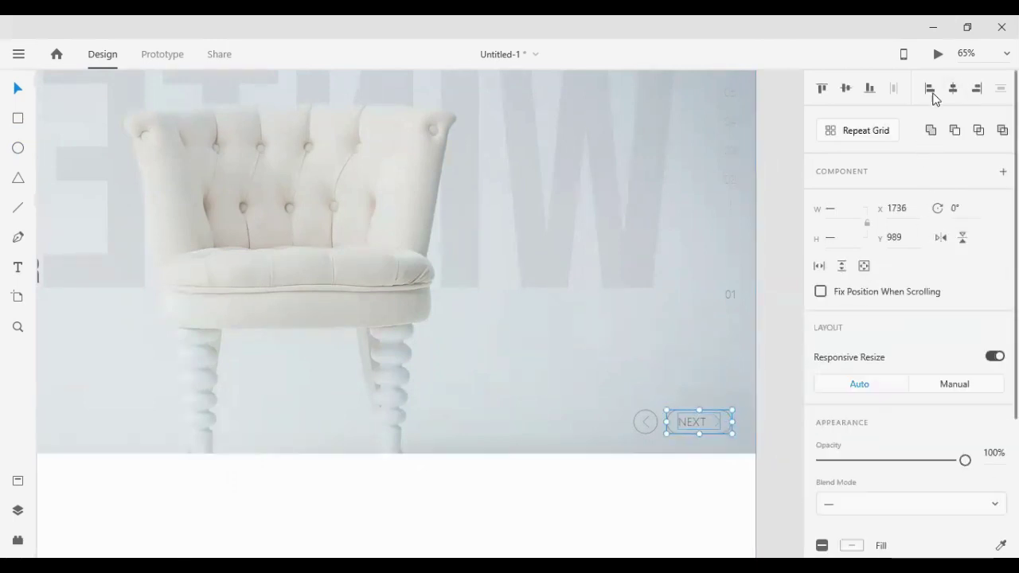
click(792, 323)
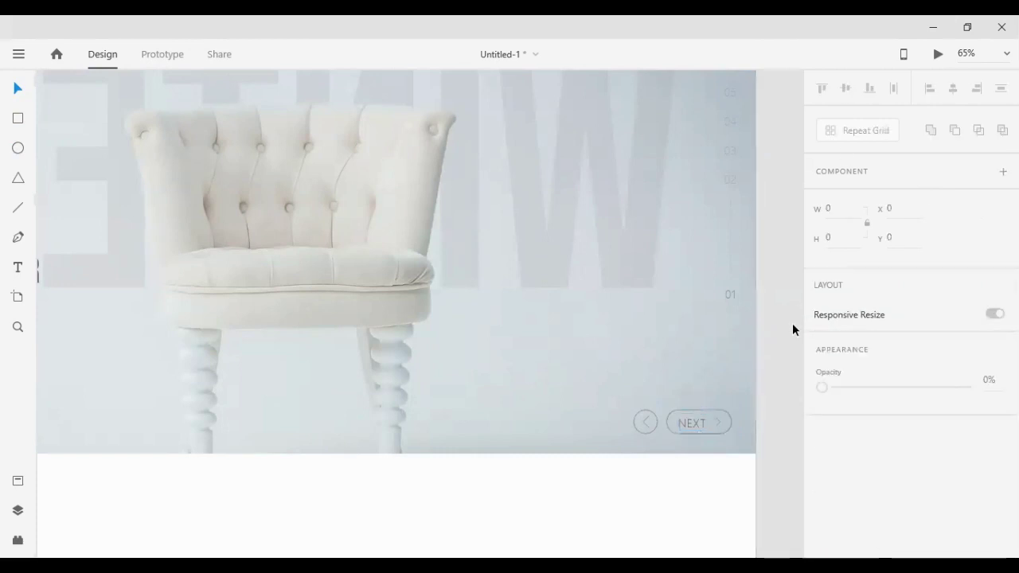
double_click(678, 422)
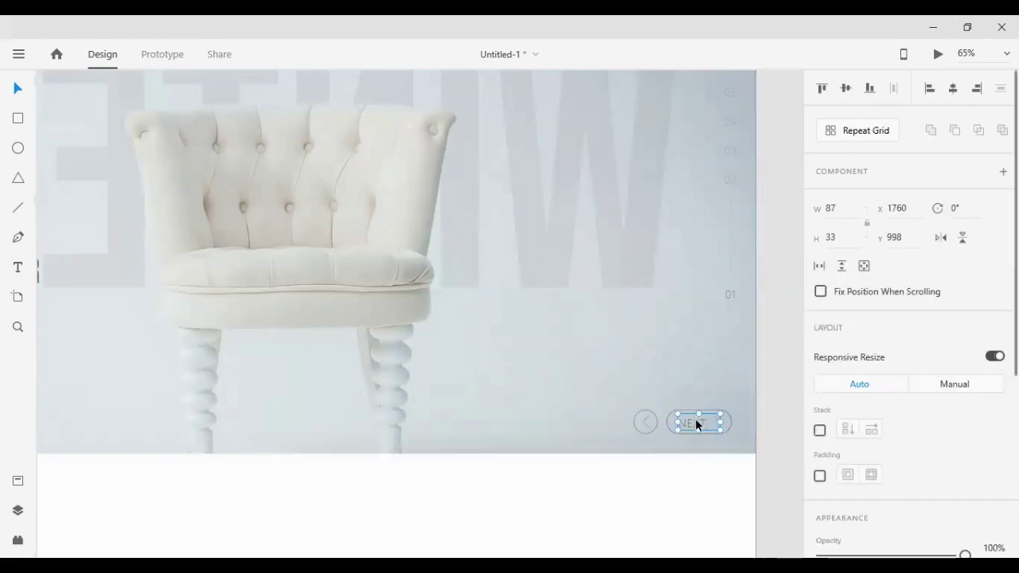
double_click(696, 420)
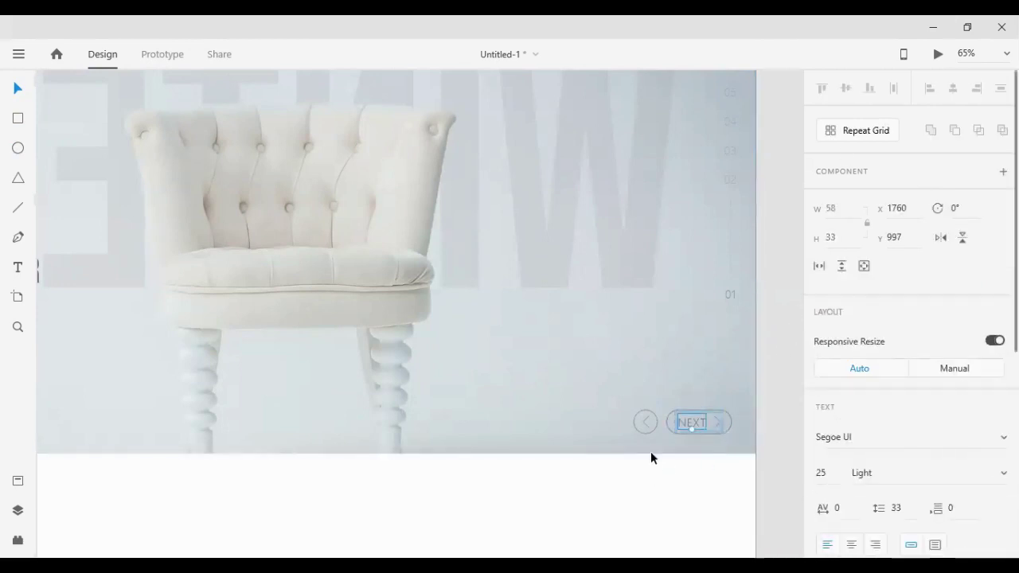
click(644, 419)
shift+click(657, 426)
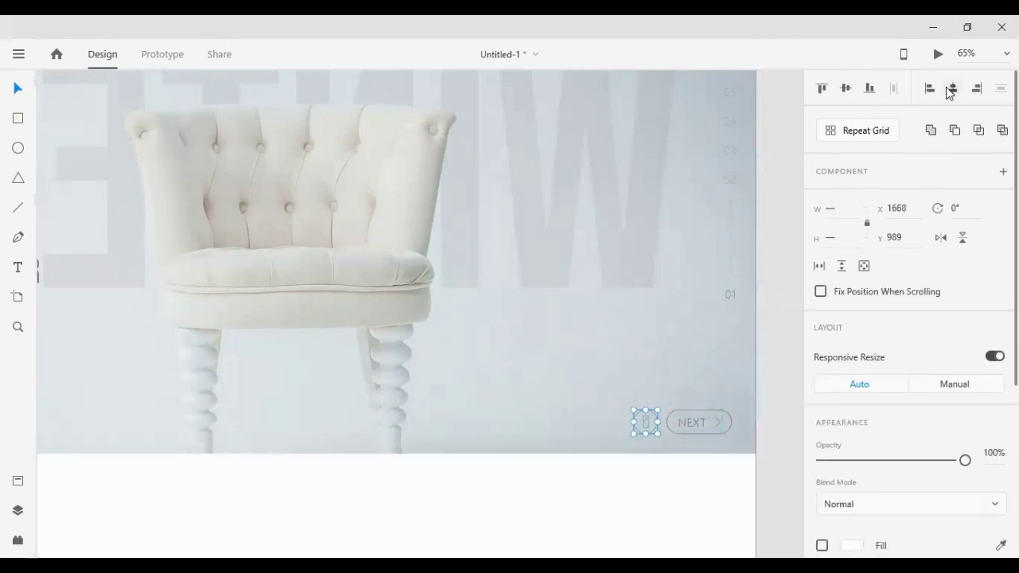
click(783, 162)
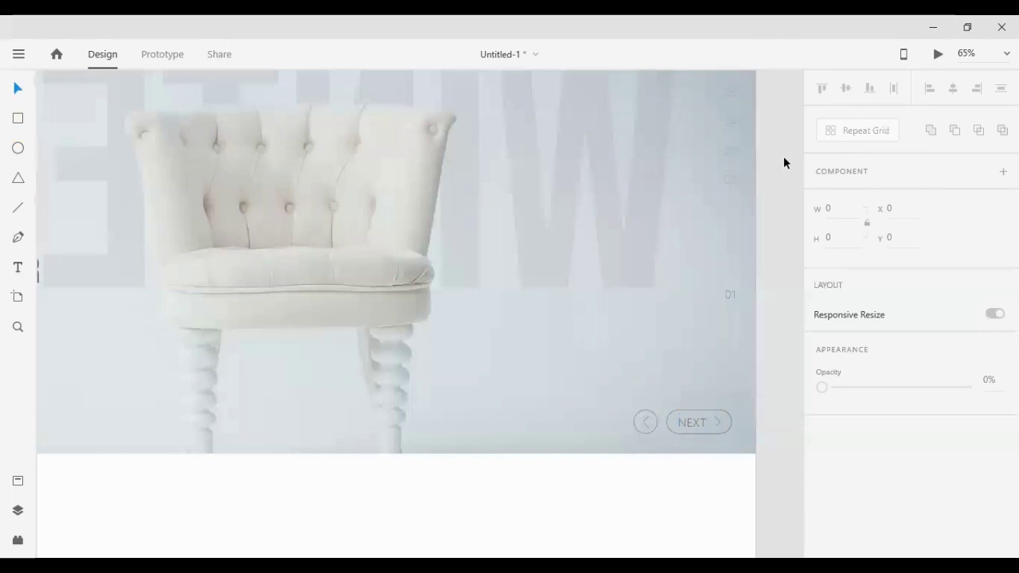
scroll(527, 397, up, 4)
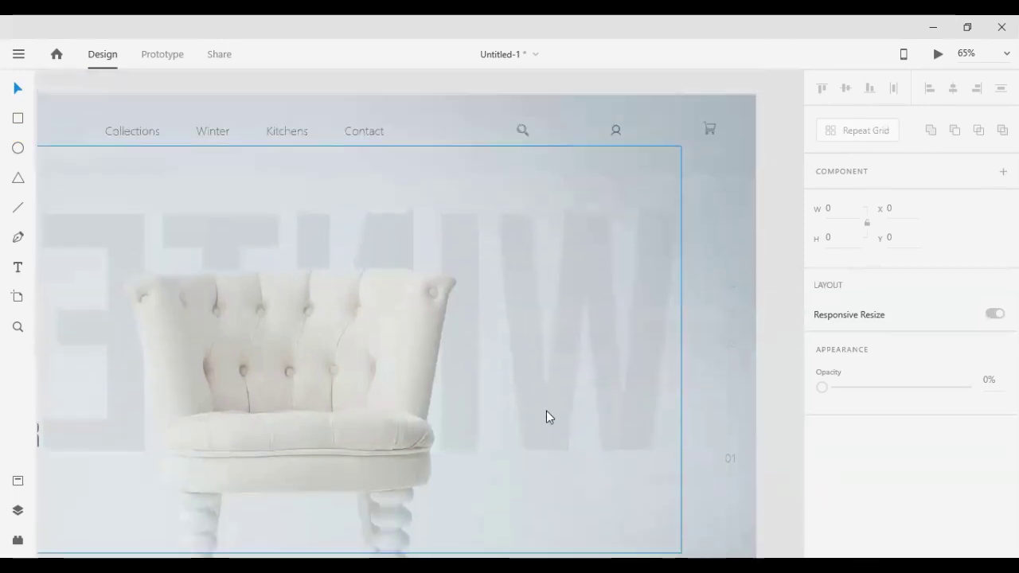
key(ctrl+s)
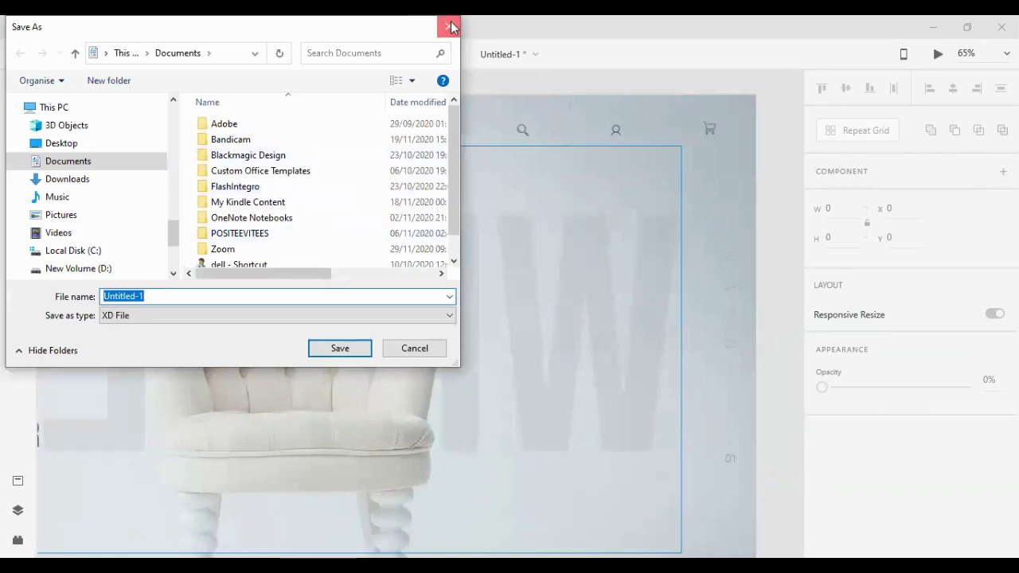
click(451, 28)
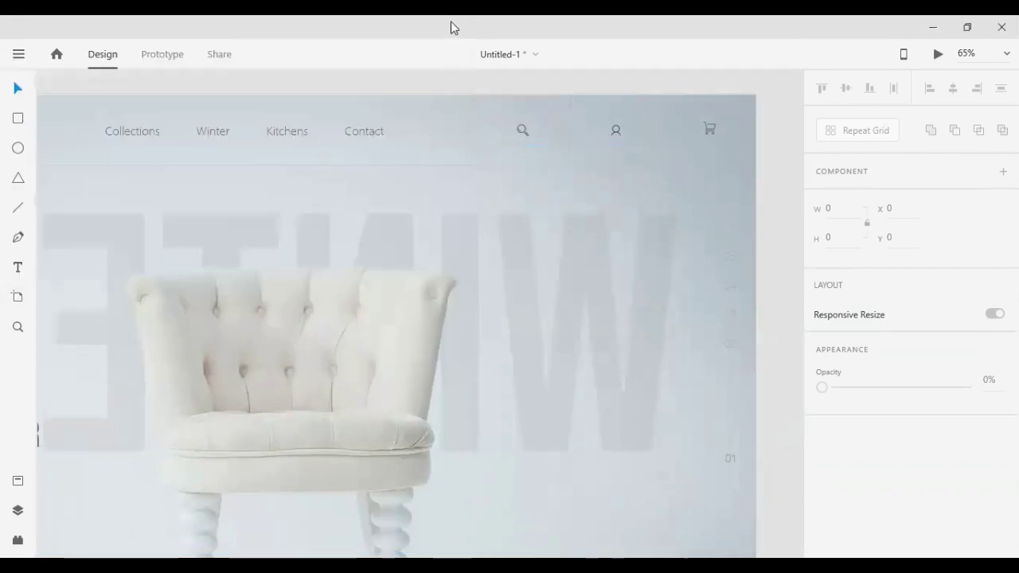